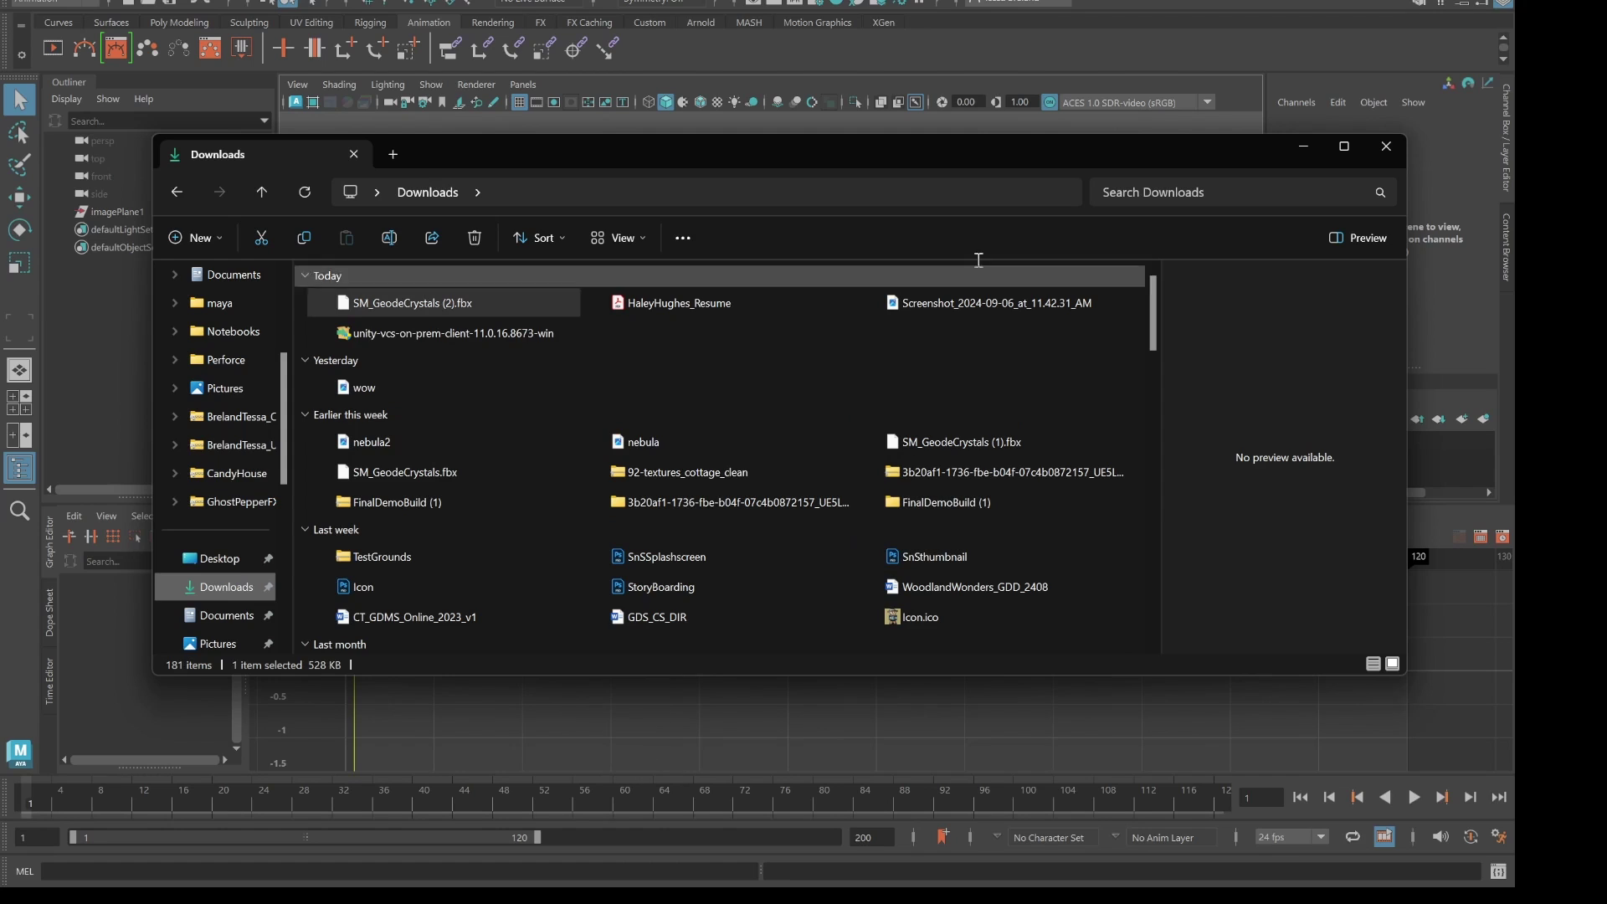
- Enlarge the viewport above the Graph Editor and import SM_GeodeCrystals (2).fbx from the Downloads folder into the scene
left_click(1300, 150)
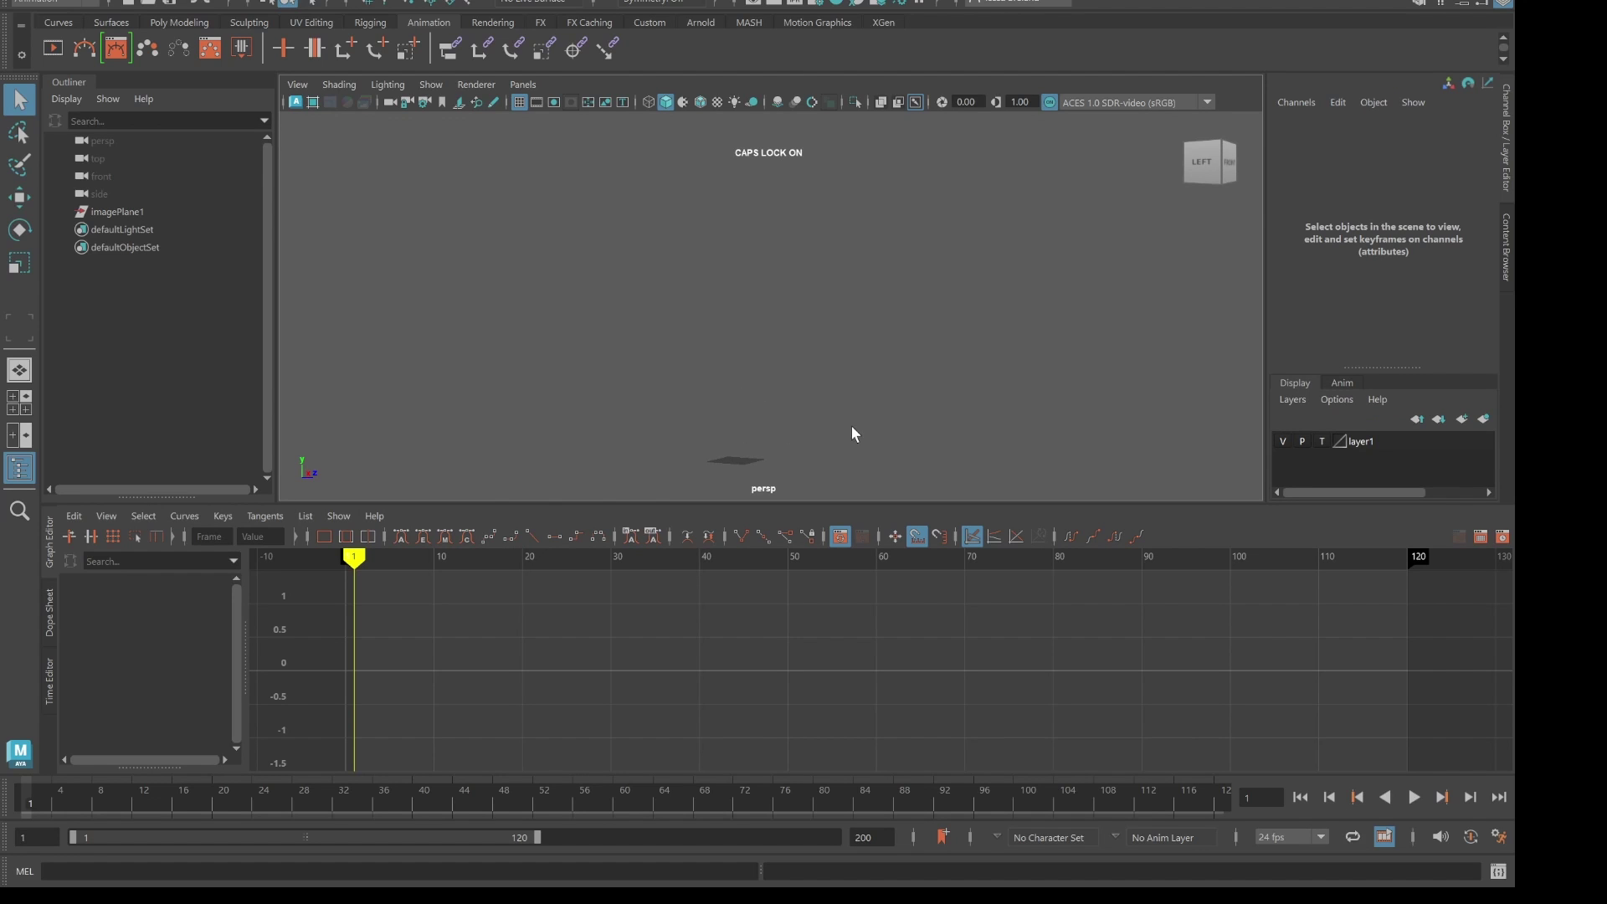
left_click_drag(566, 503, 568, 618)
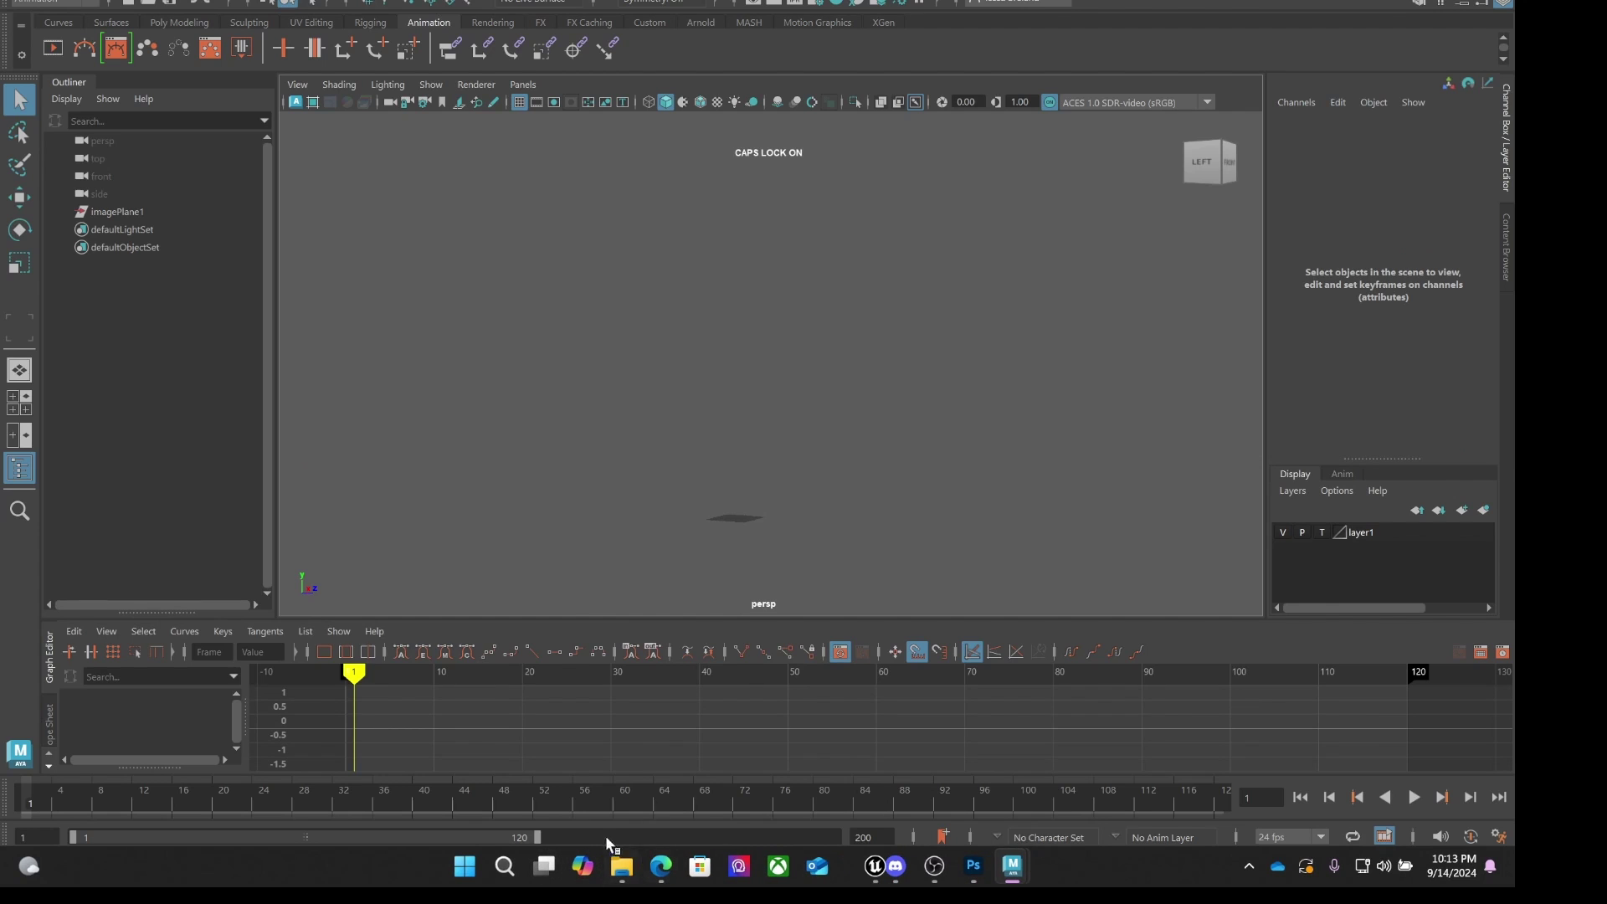
left_click(622, 871)
left_click_drag(1406, 294, 760, 293)
left_click_drag(515, 163, 362, 157)
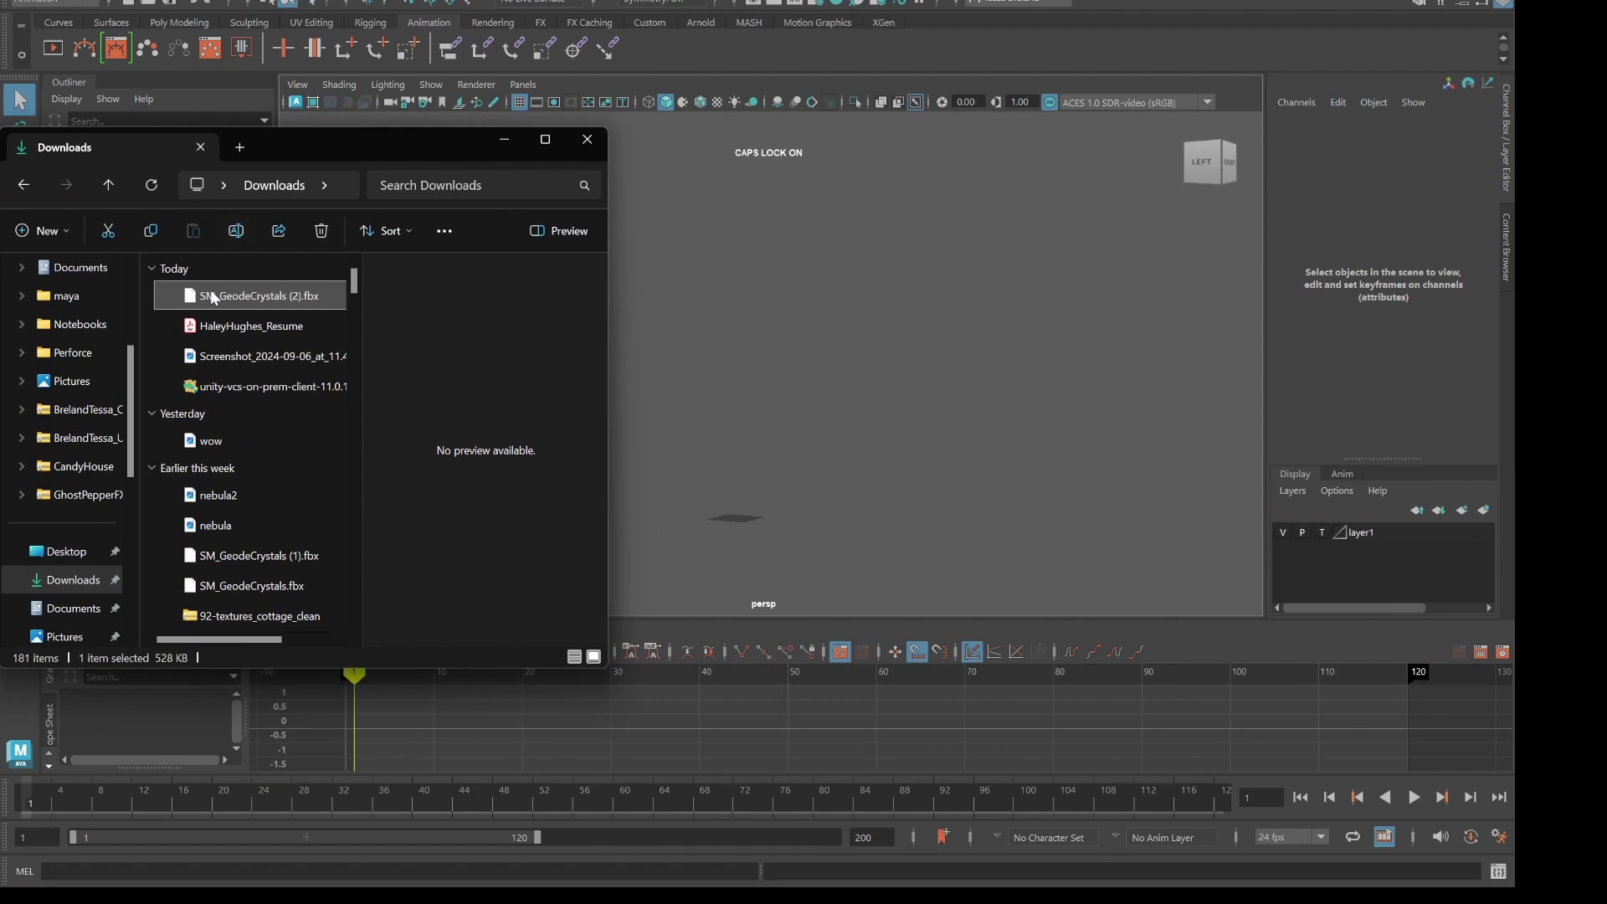
left_click_drag(230, 289, 810, 559)
left_click(509, 139)
- Delete the SM_GeodeCrystals mesh from the scene, keeping only the SM_Geode ring
scroll(911, 373, "up", 5)
left_click_drag(893, 415, 812, 414, "alt")
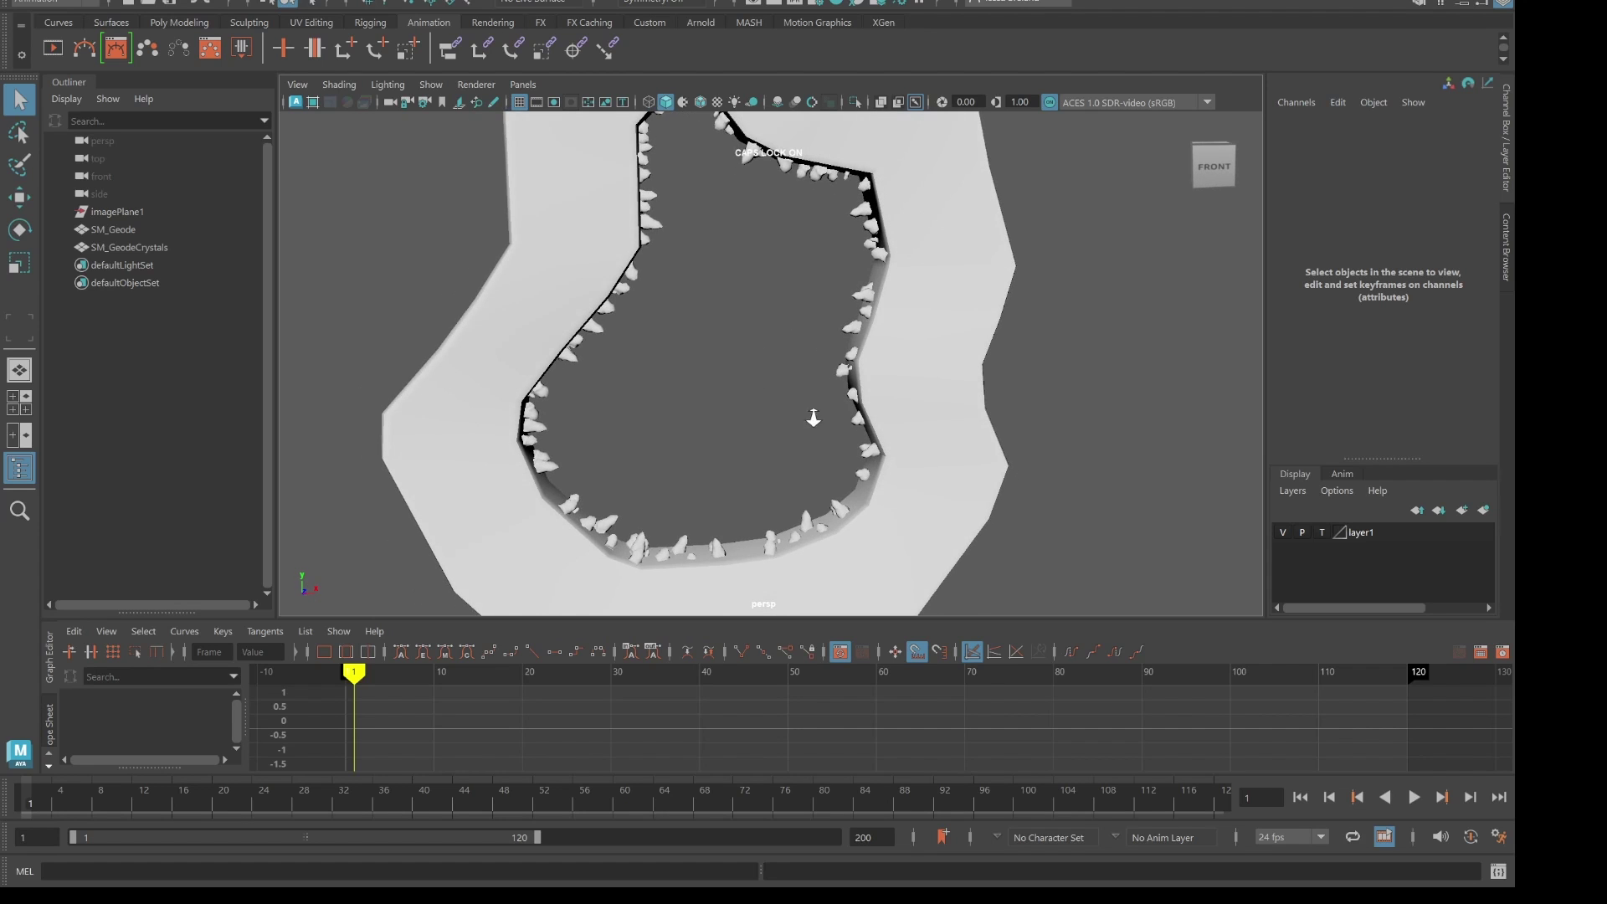
left_click(134, 247)
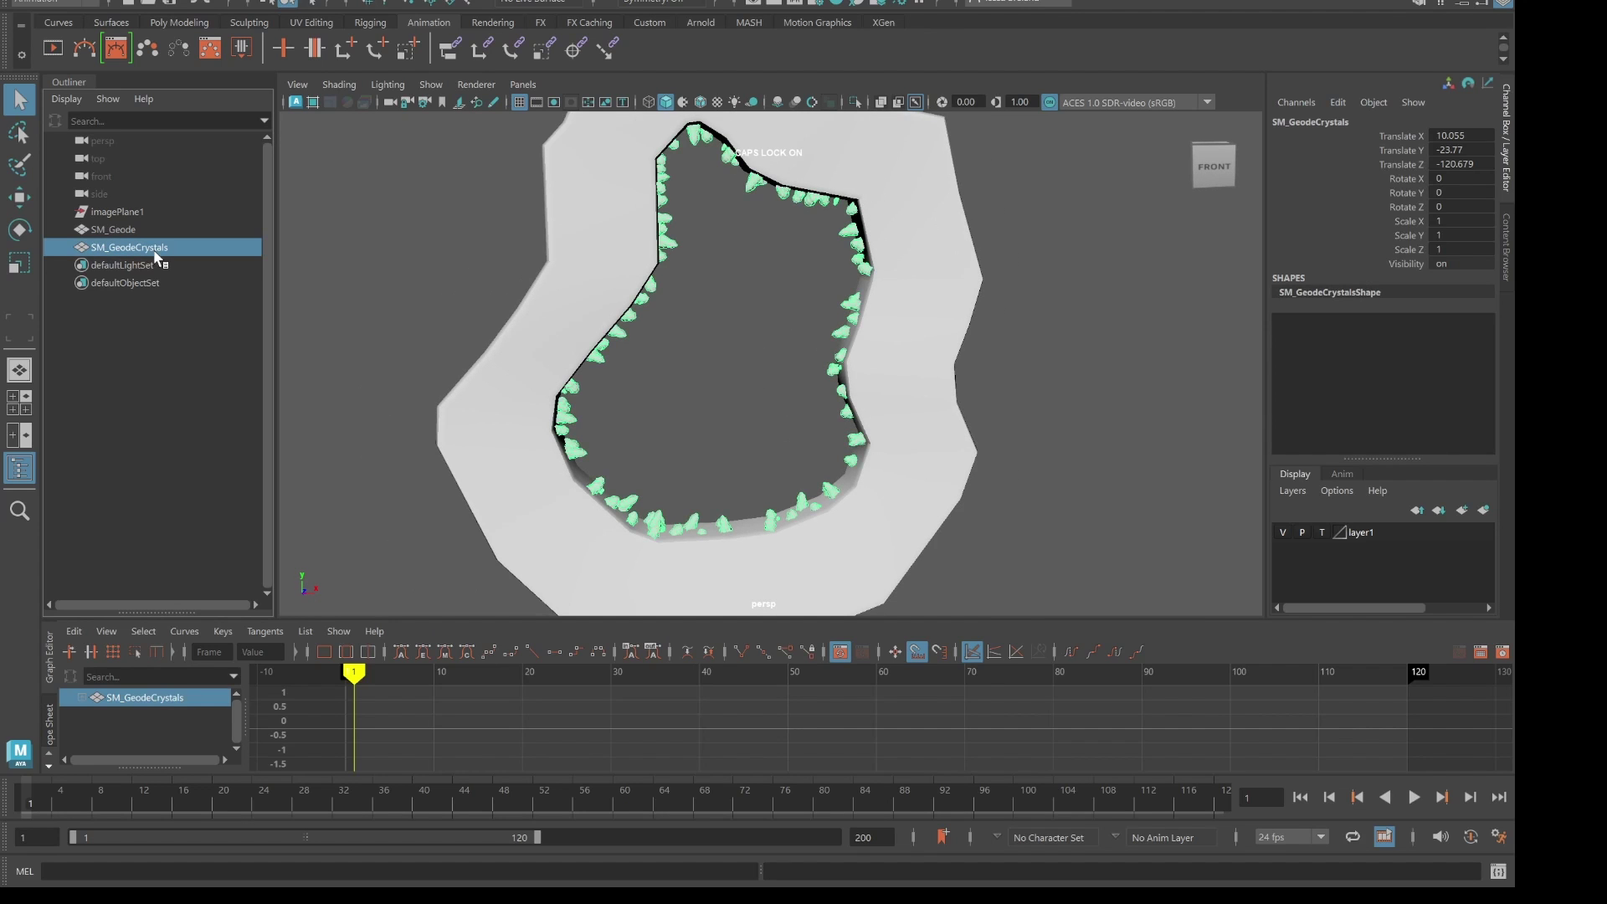
key("Delete")
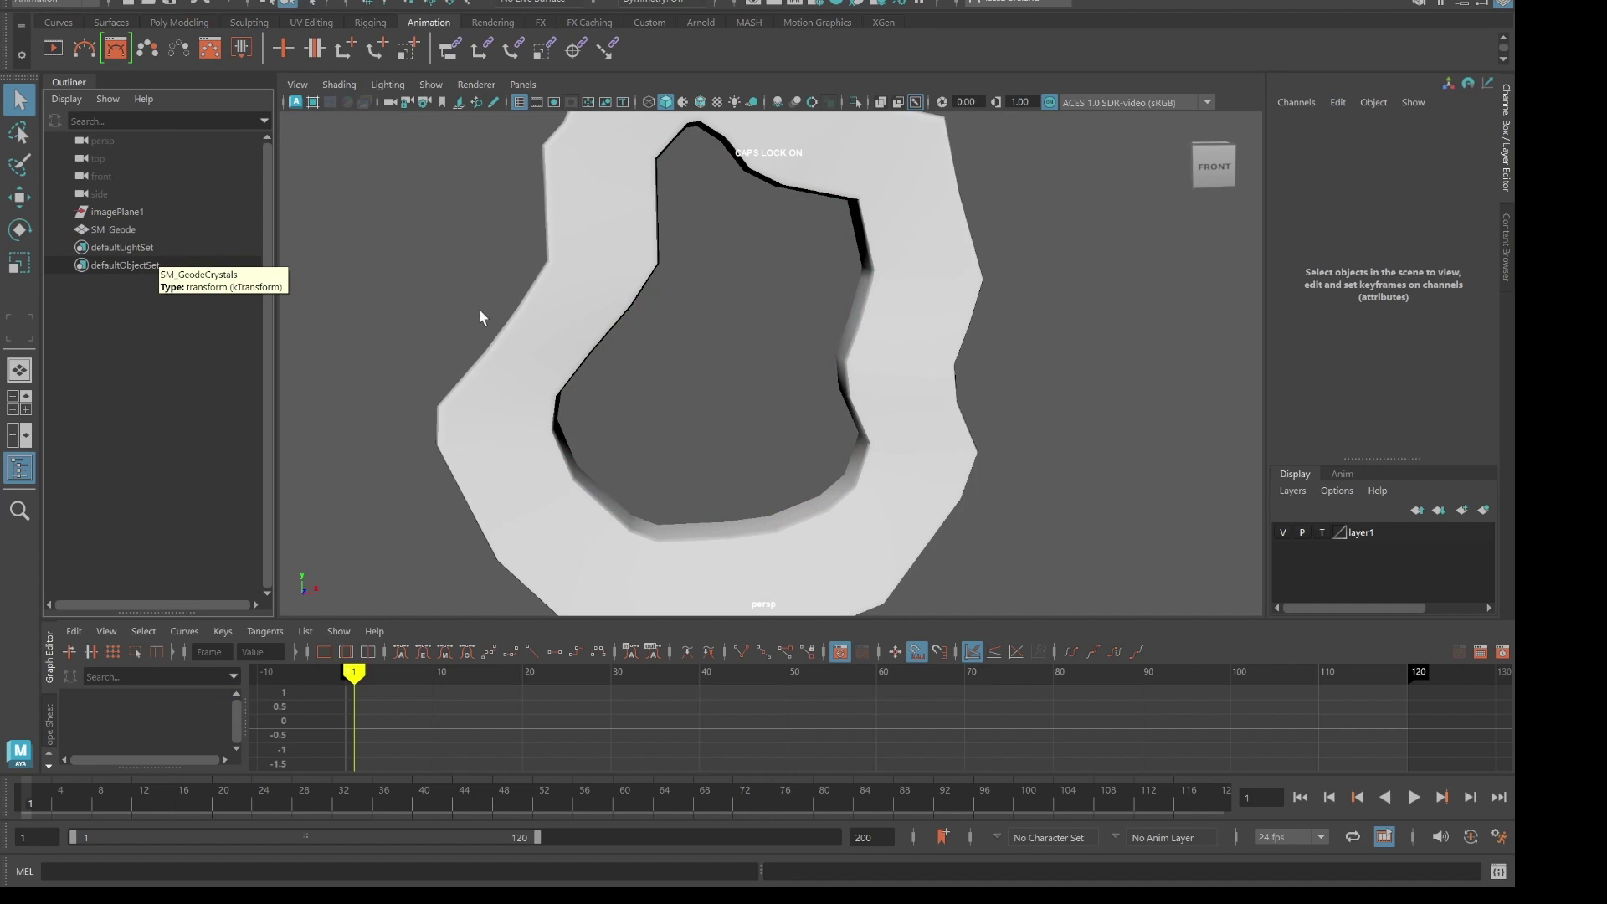
- Delete the lengthwise edge loops running around the outer side wall of SM_Geode
scroll(870, 423, "up", 3)
scroll(862, 414, "down", 3)
left_click_drag(661, 462, 705, 411, "alt")
left_click(704, 410)
right_click_drag(686, 309, 685, 237)
left_click_drag(717, 258, 707, 291, "alt")
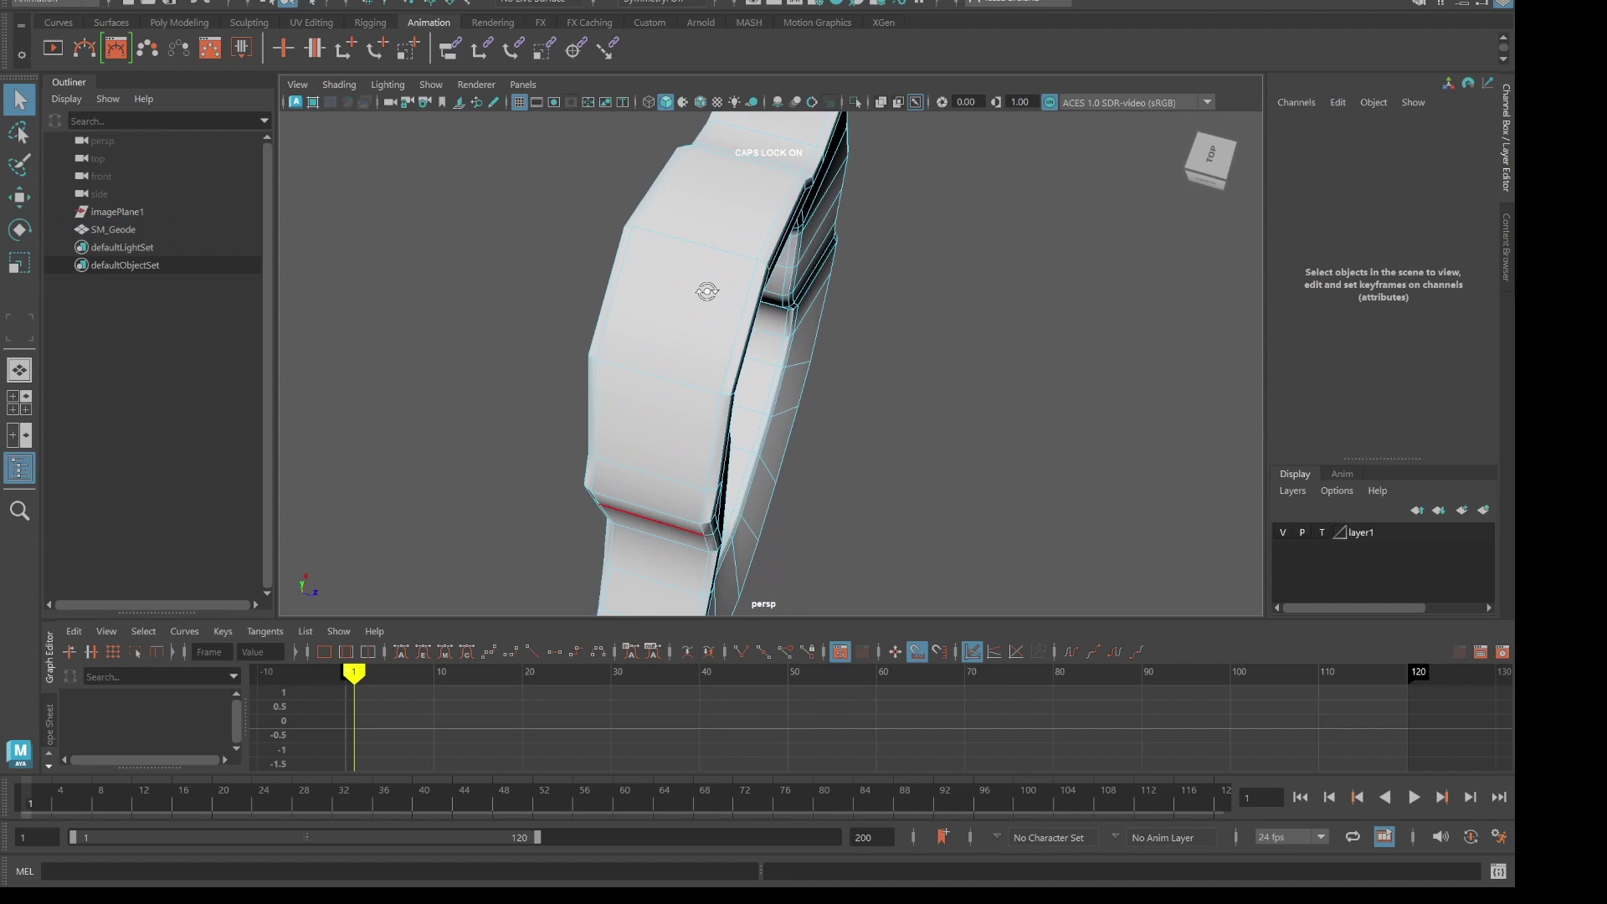
left_click(729, 314)
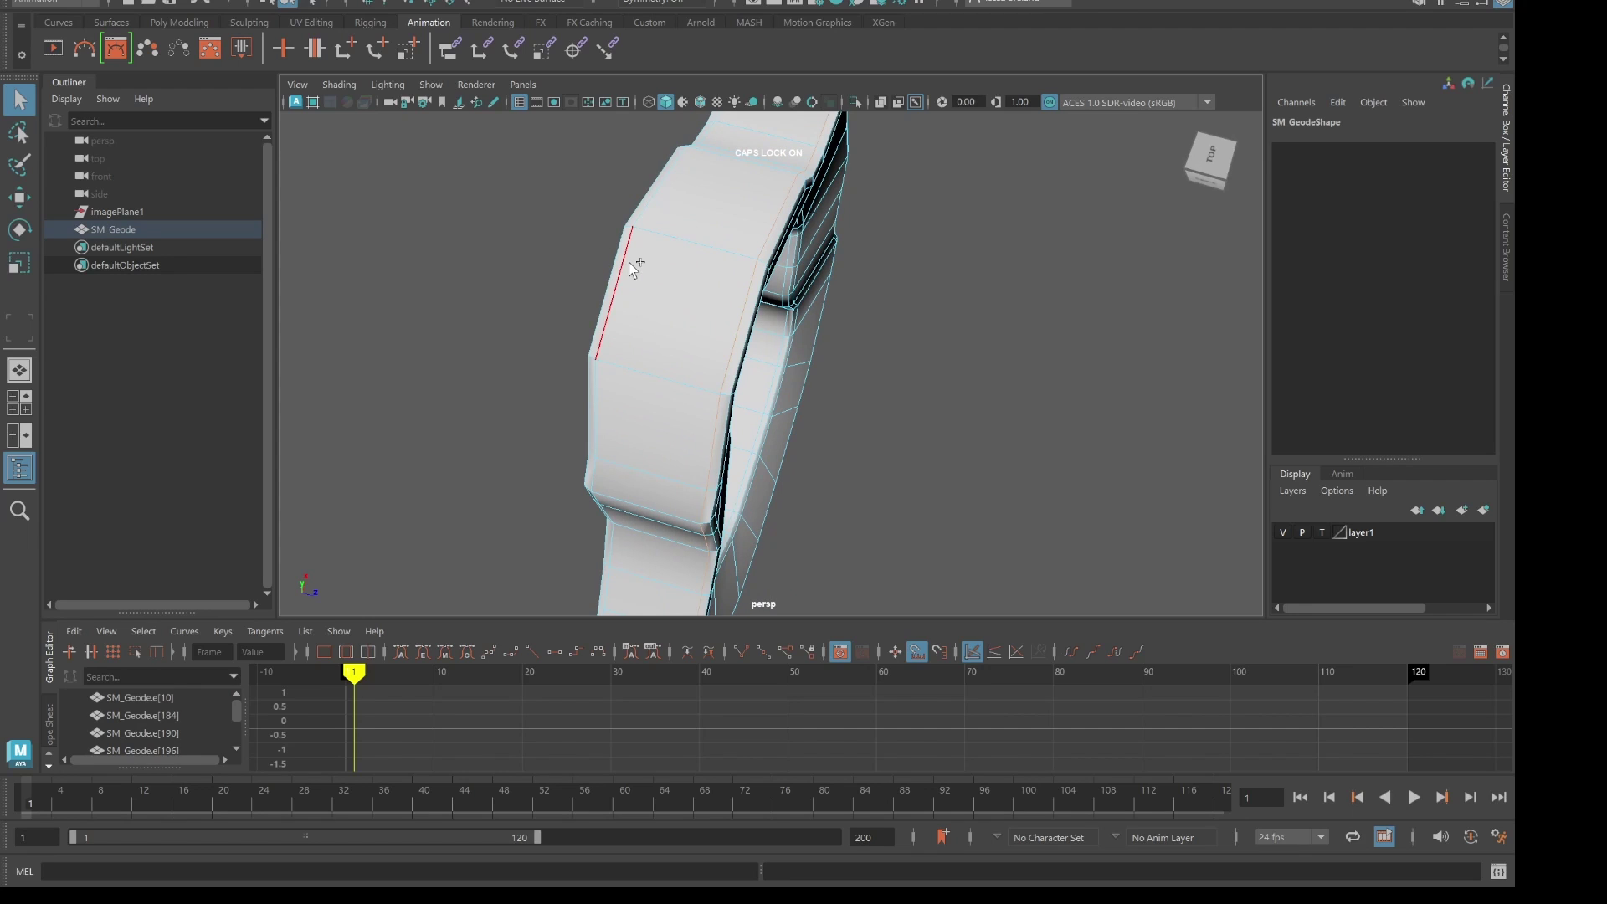
left_click(734, 322)
key("r")
left_click_drag(797, 417, 742, 403)
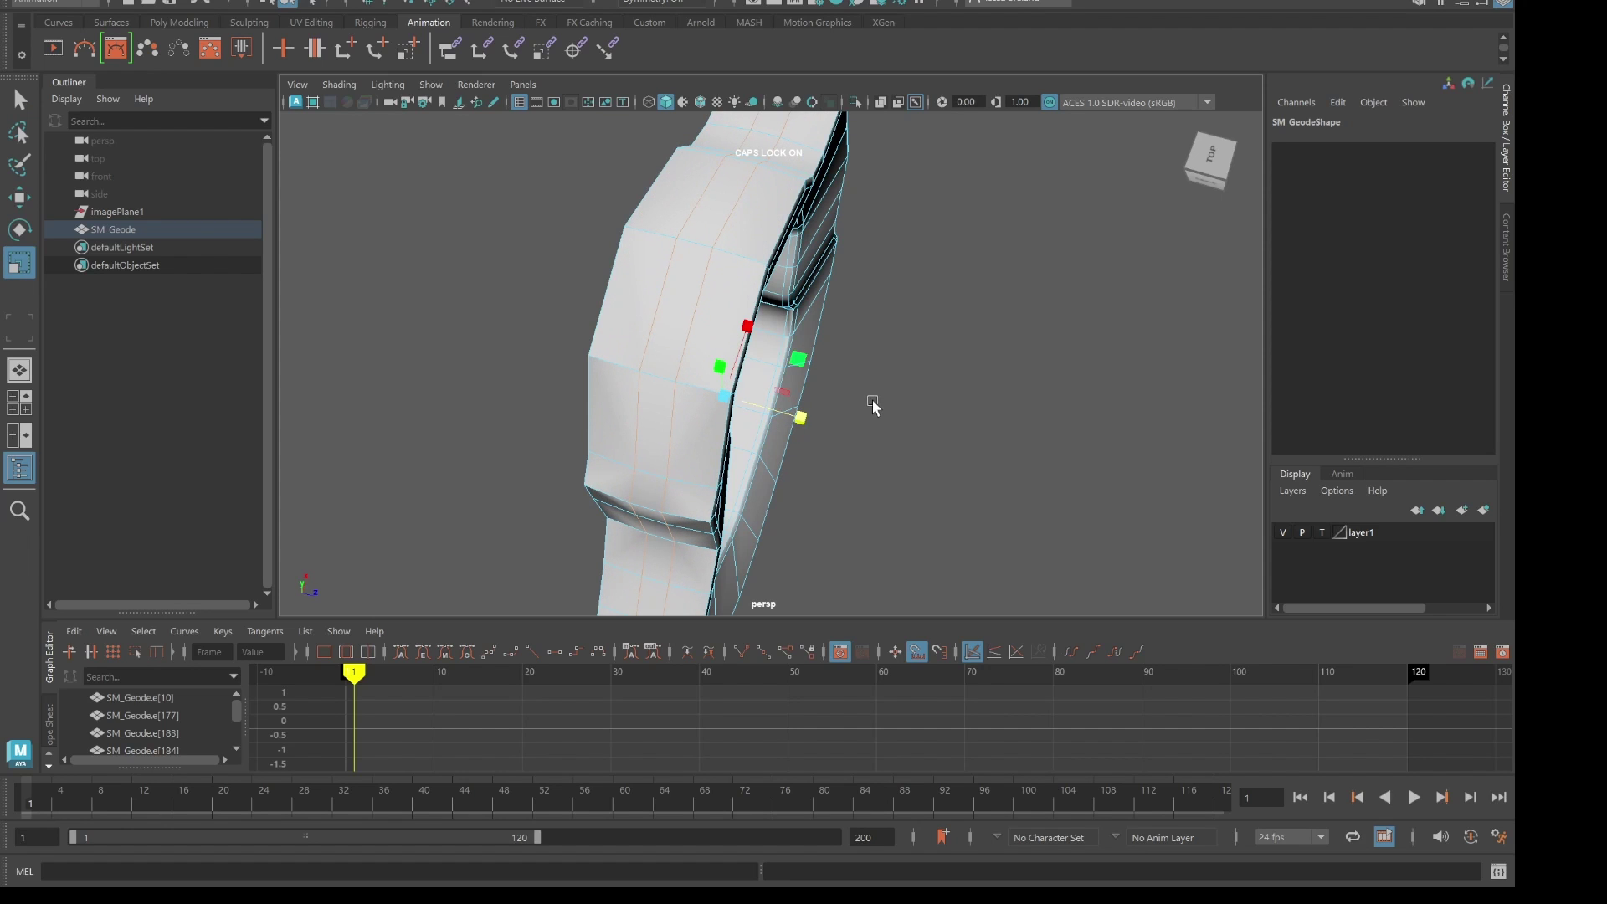
key("Delete")
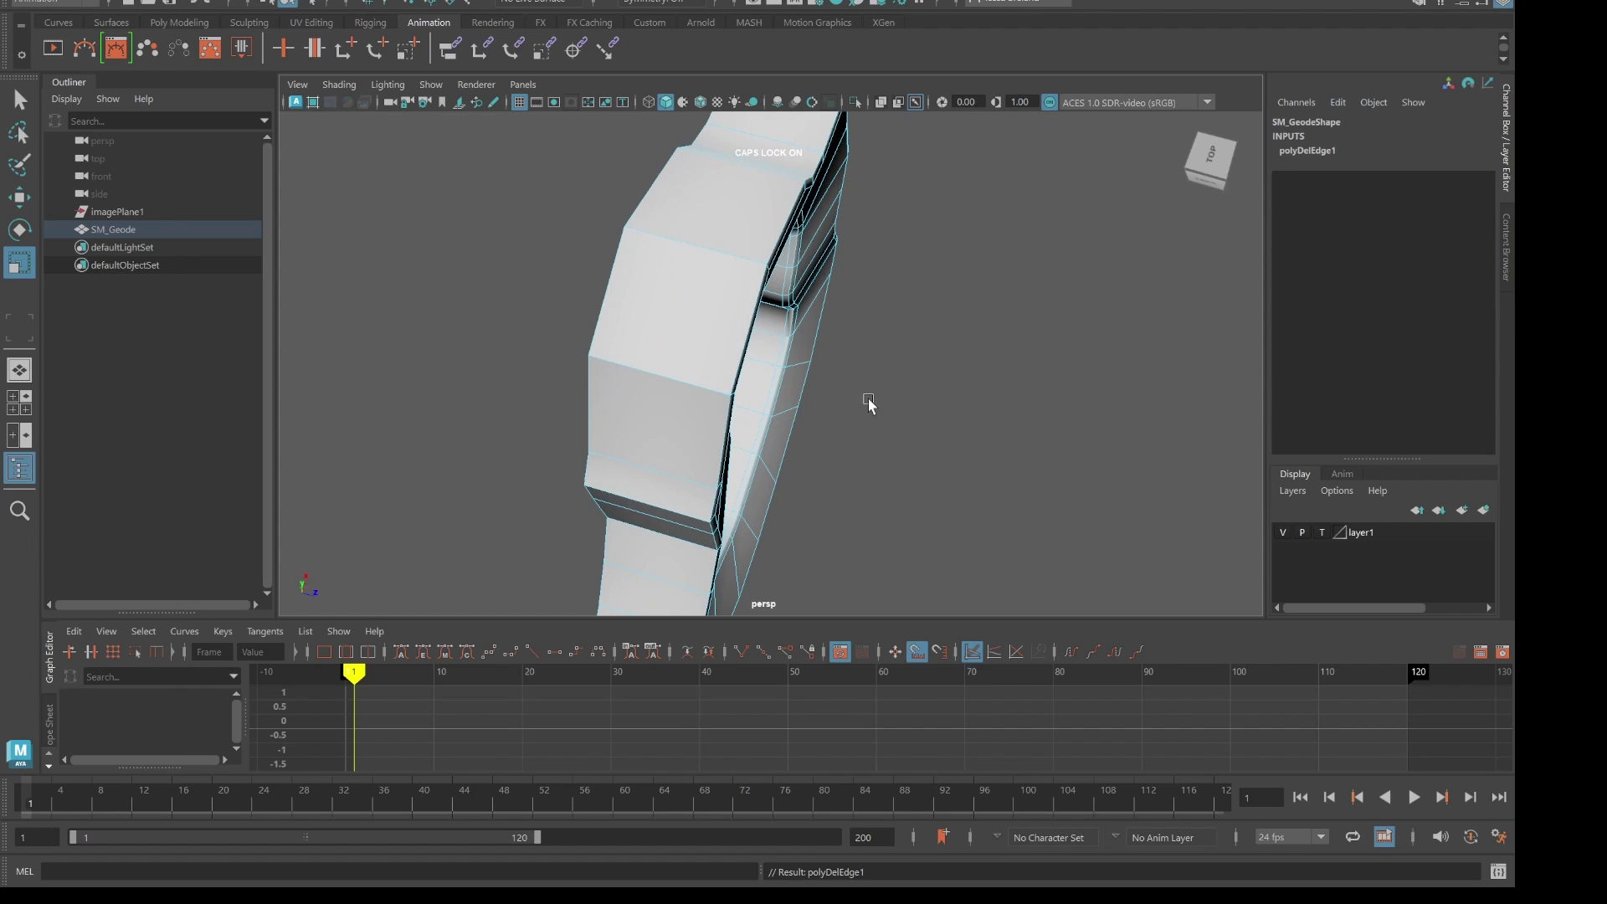
- Delete the whole loop of faces on the back side of SM_Geode
left_click_drag(901, 448, 1030, 374, "alt")
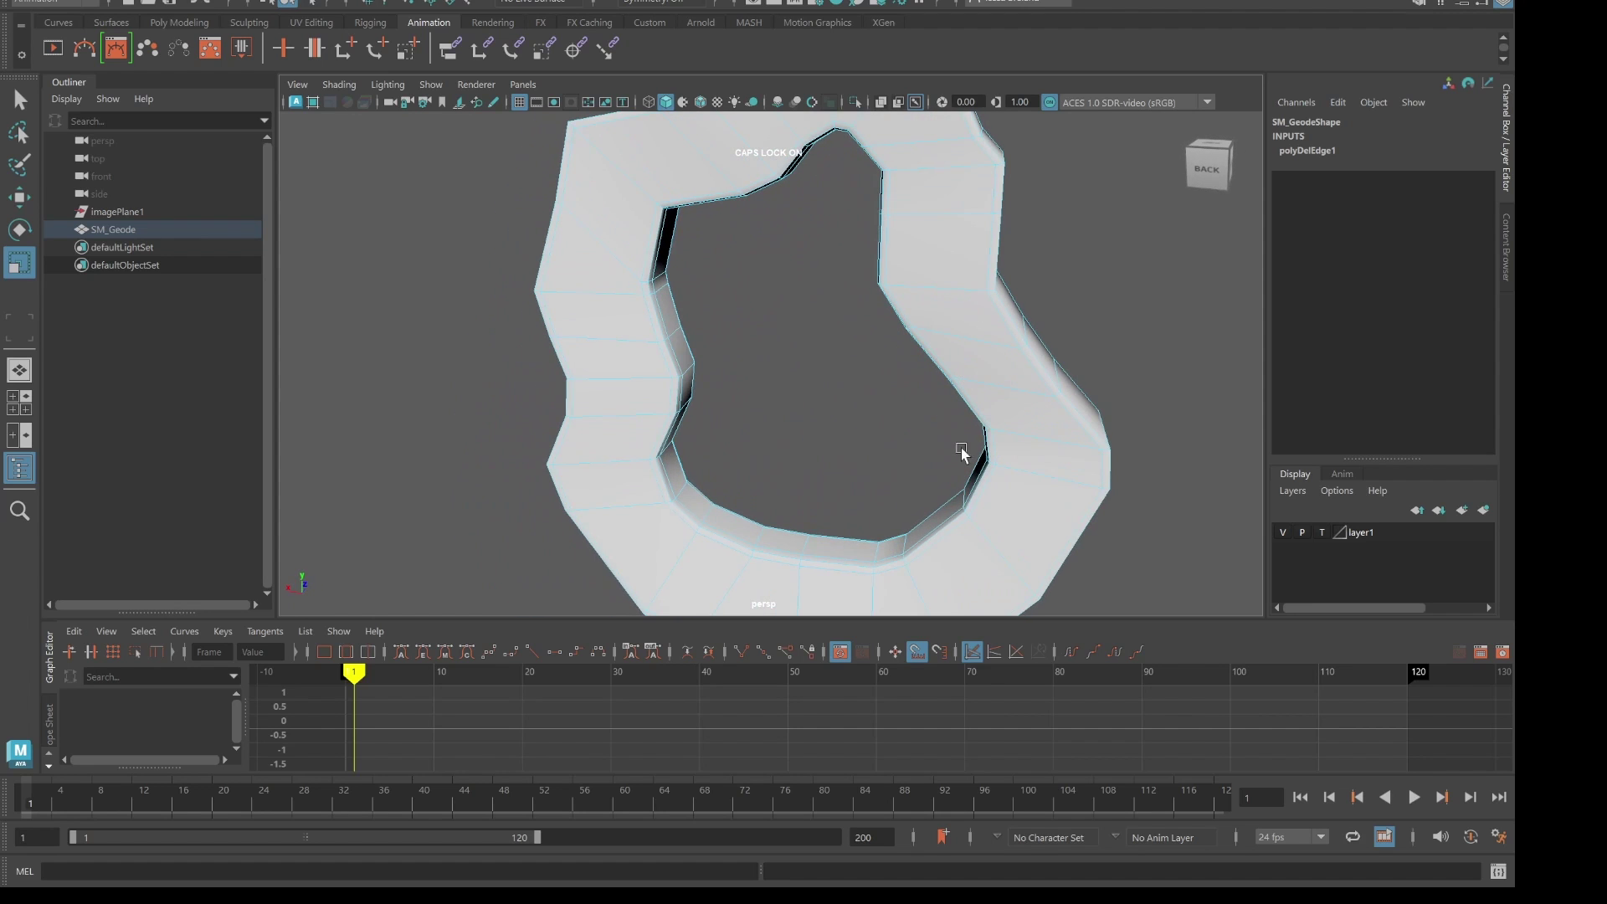
right_click_drag(802, 389, 818, 443)
left_click(973, 325)
double_click(973, 323)
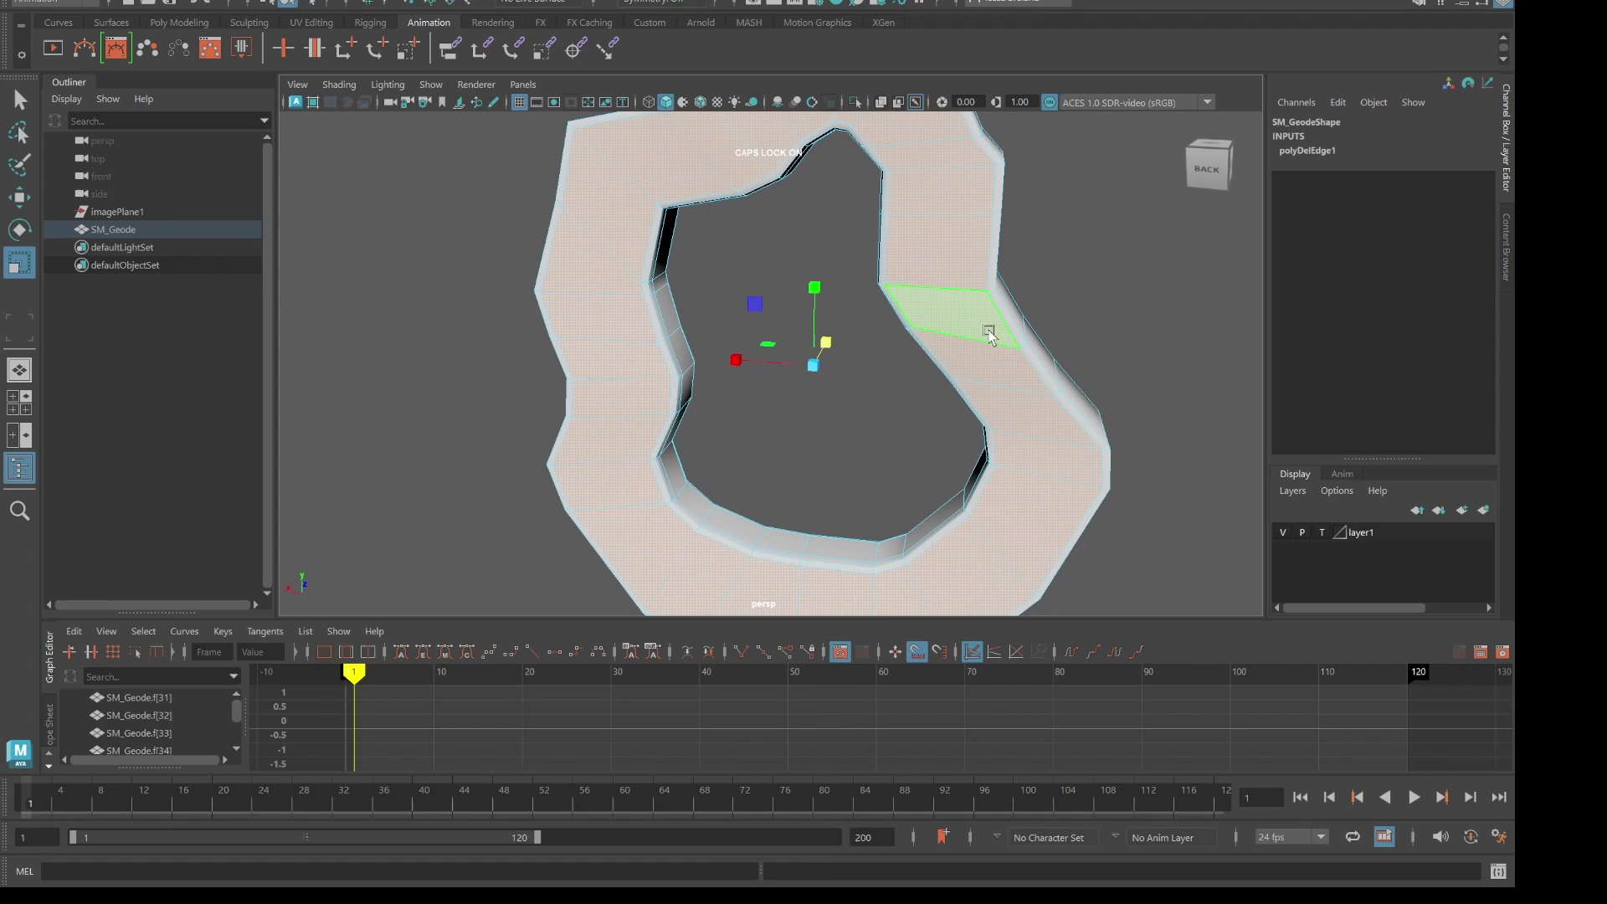
key("Delete")
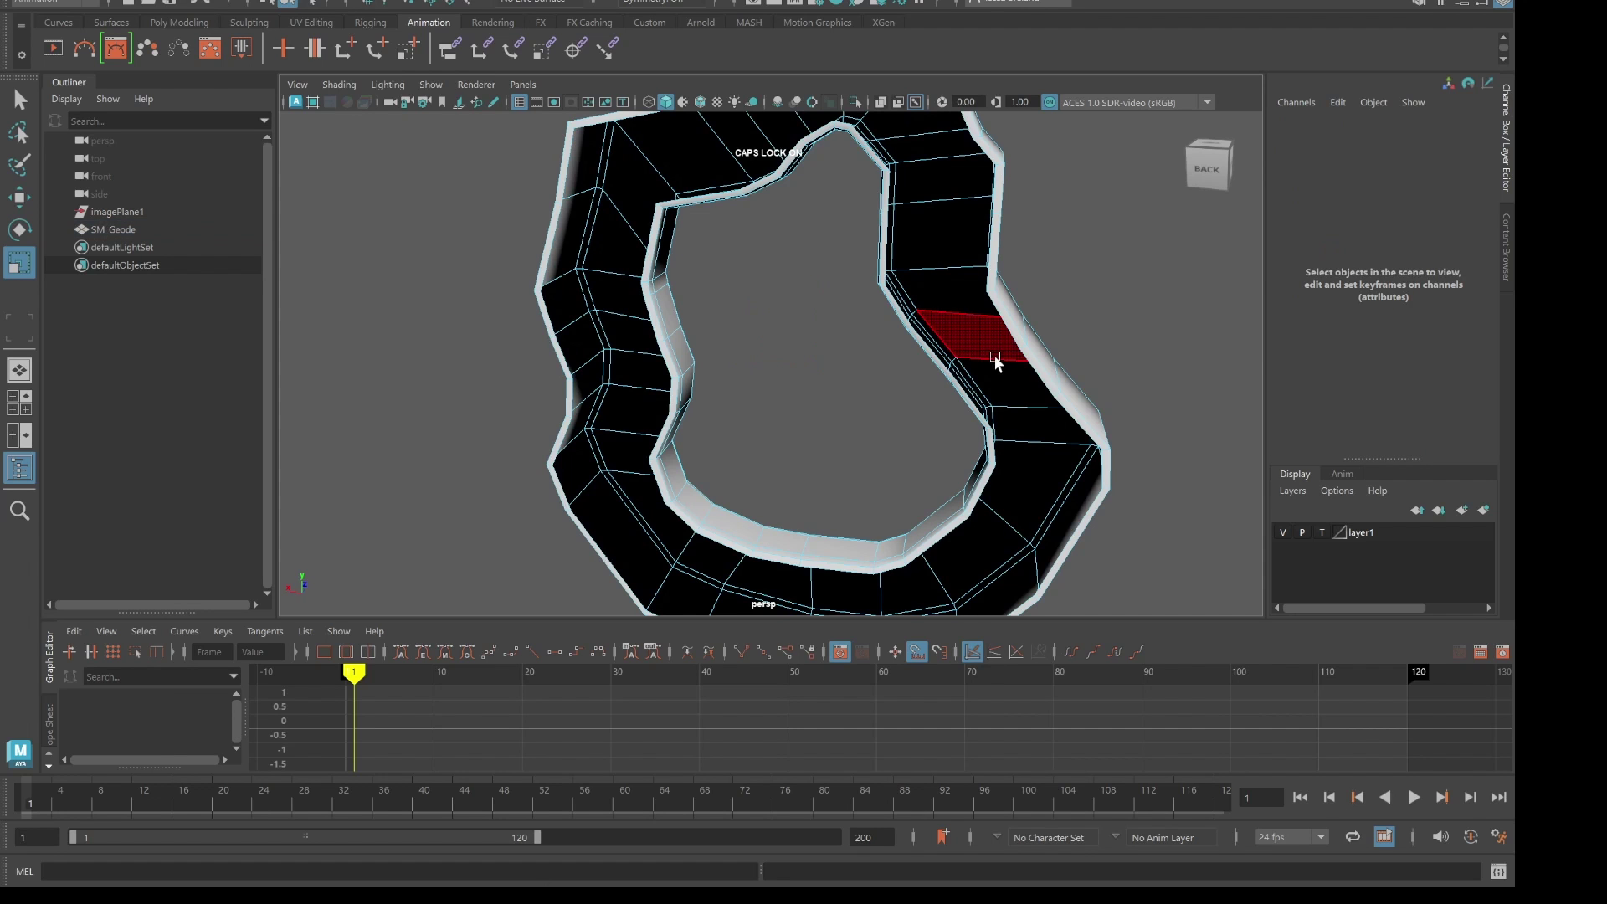
- Delete the extra edge loop along the outer rim of the geode's front face, including its vertices
left_click_drag(937, 429, 760, 422, "alt")
right_click_drag(519, 325, 525, 290)
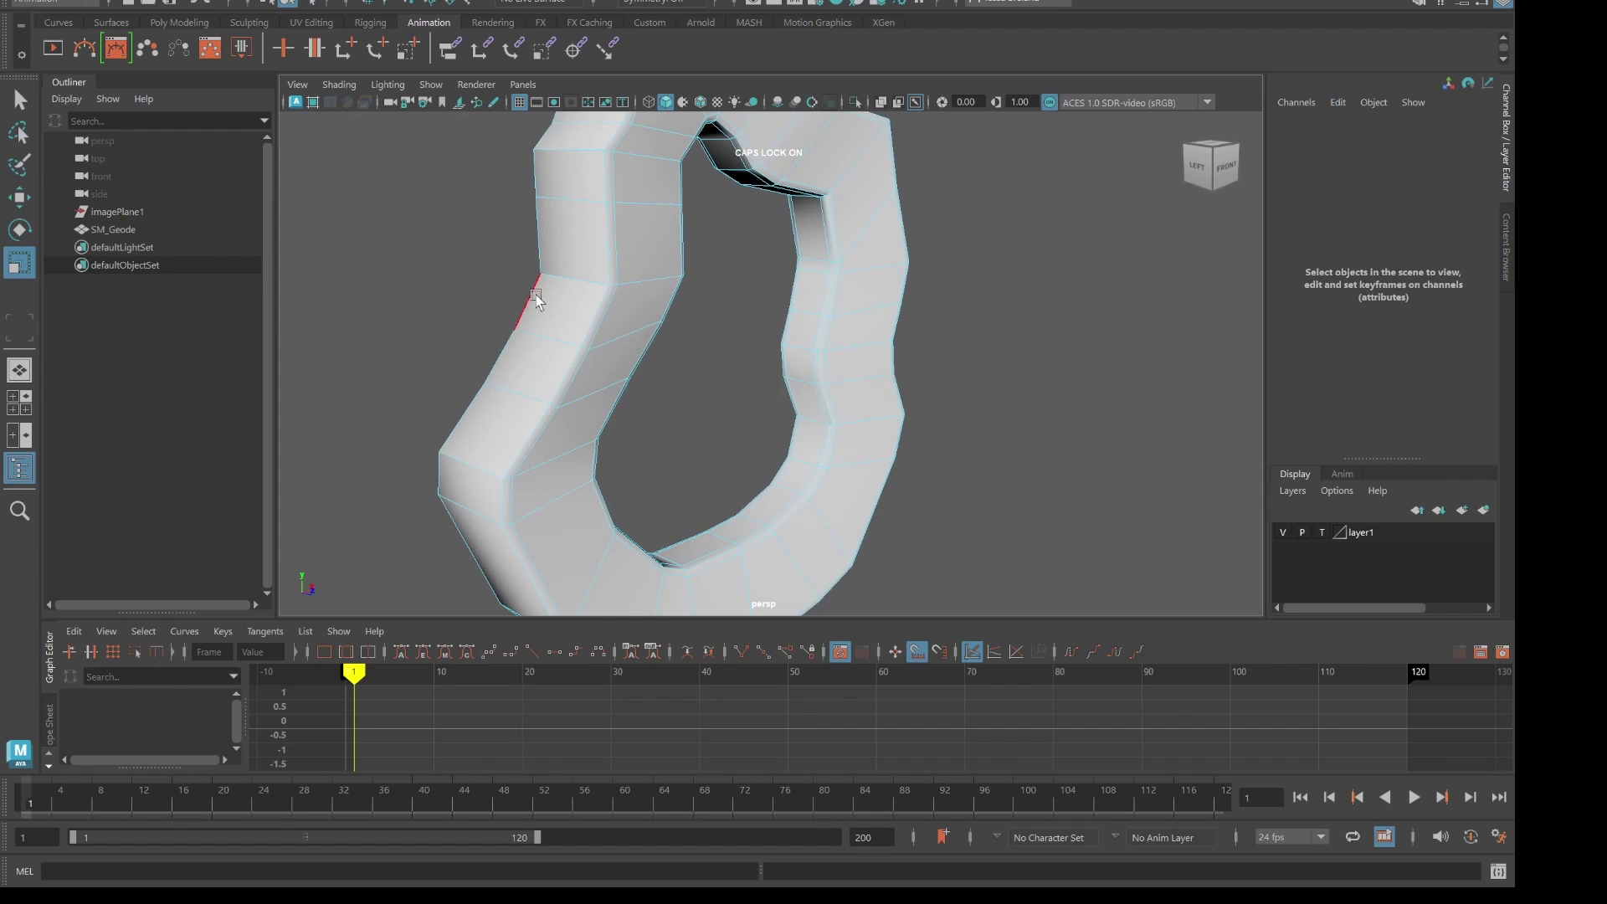
double_click(526, 295)
left_click_drag(1130, 489, 956, 473, "alt")
left_click_drag(718, 341, 753, 407, "alt")
left_click(721, 428)
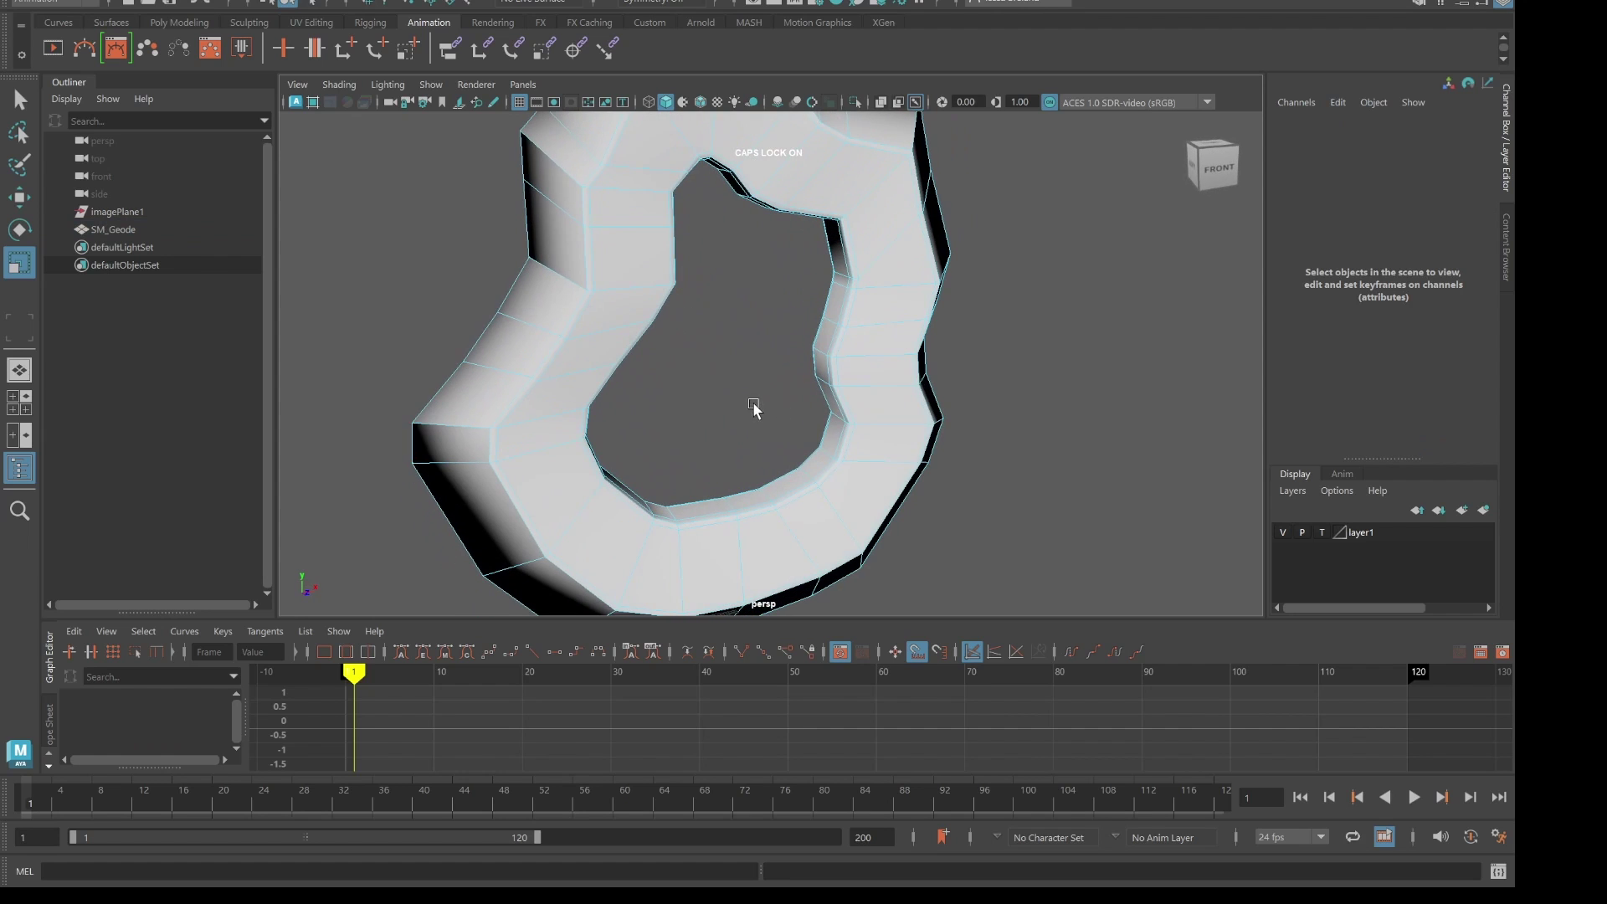
left_click(556, 355)
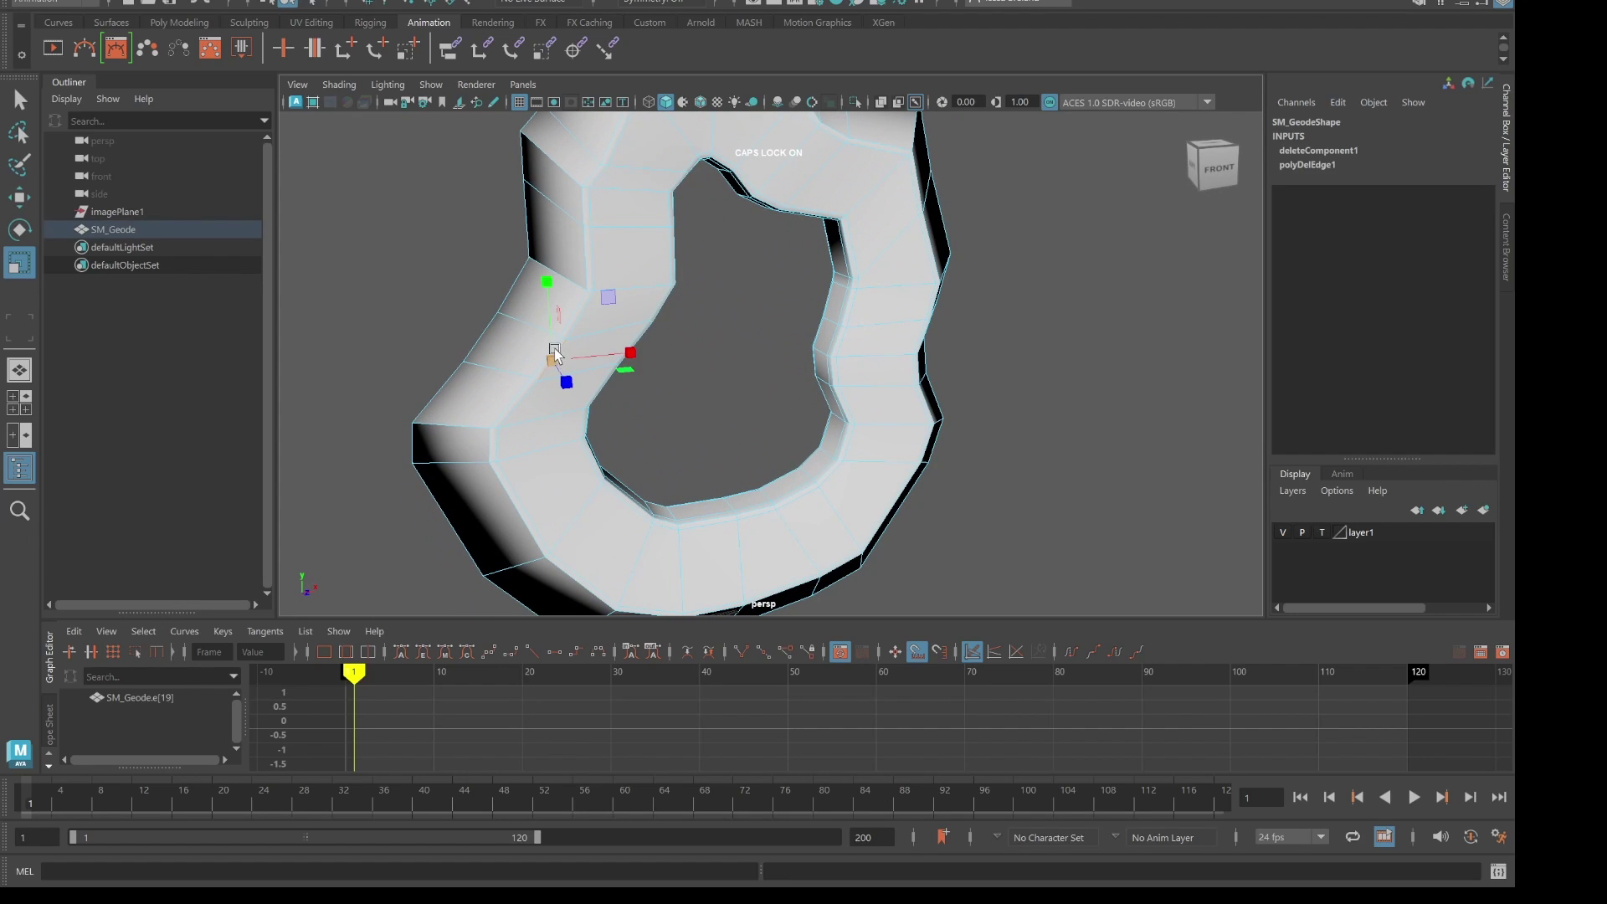
scroll(567, 309, "up", 5)
scroll(520, 287, "down", 3)
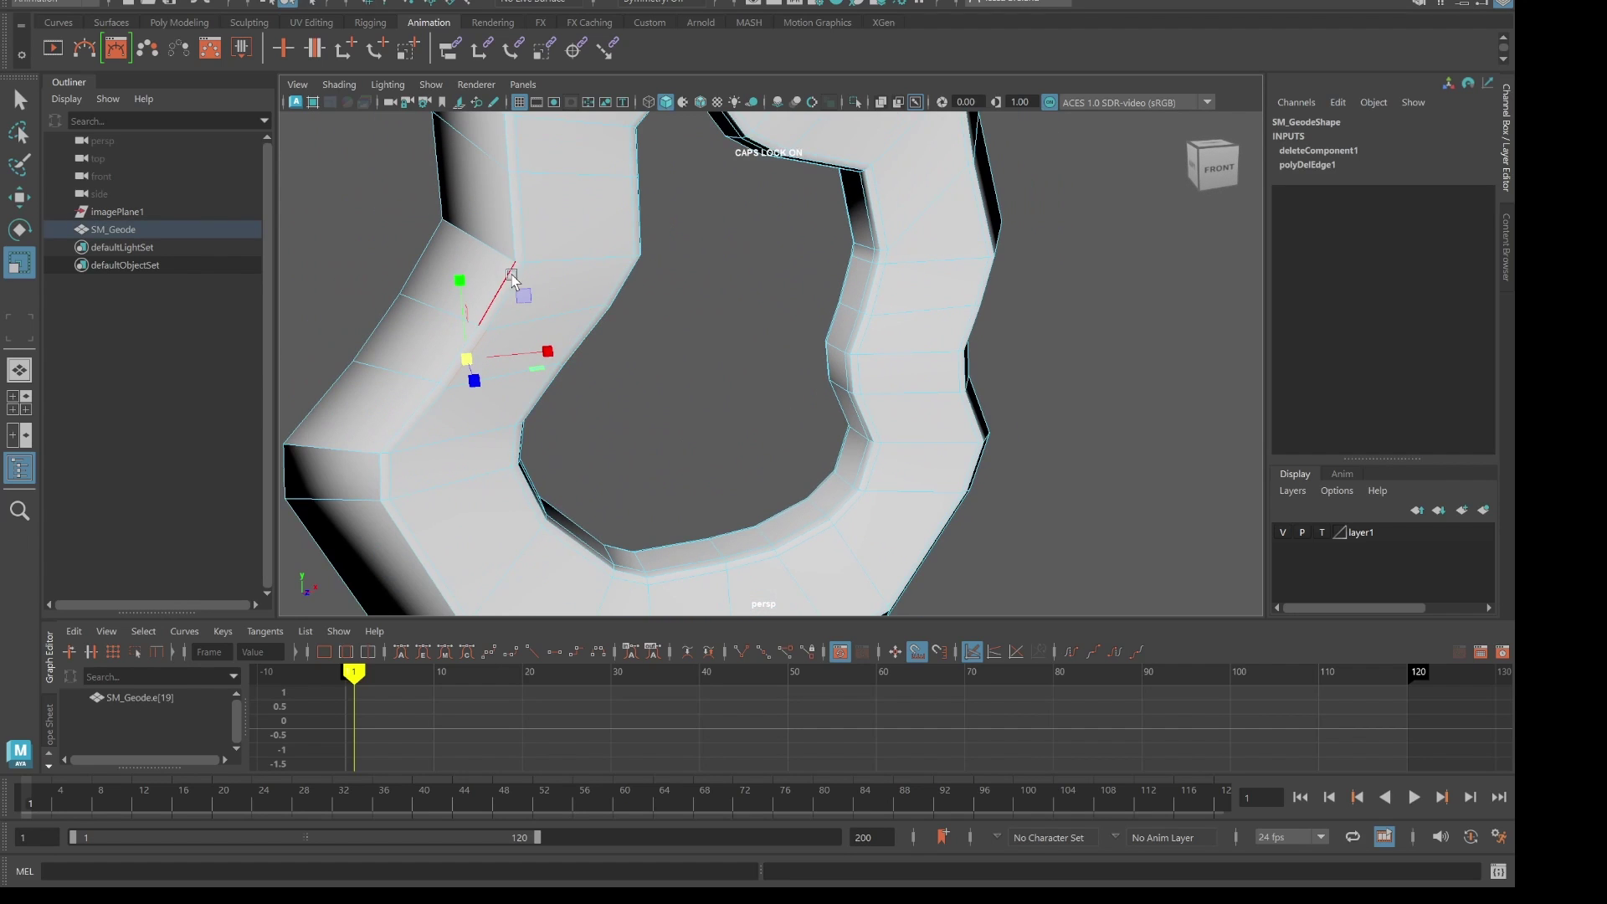
double_click(511, 277)
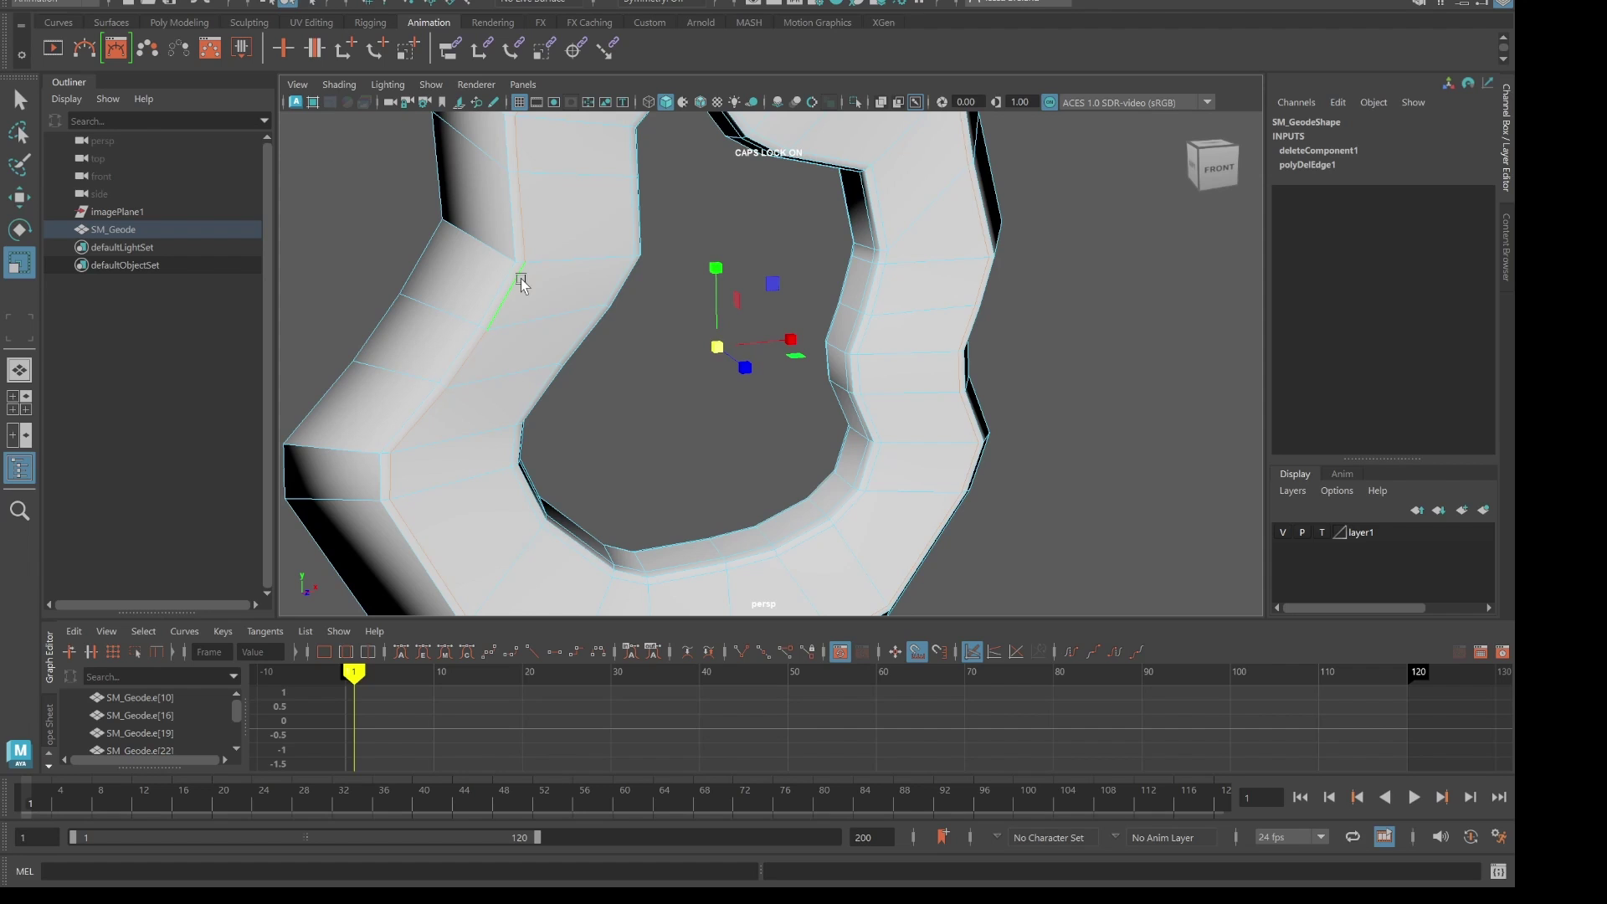
key("ctrl+Delete")
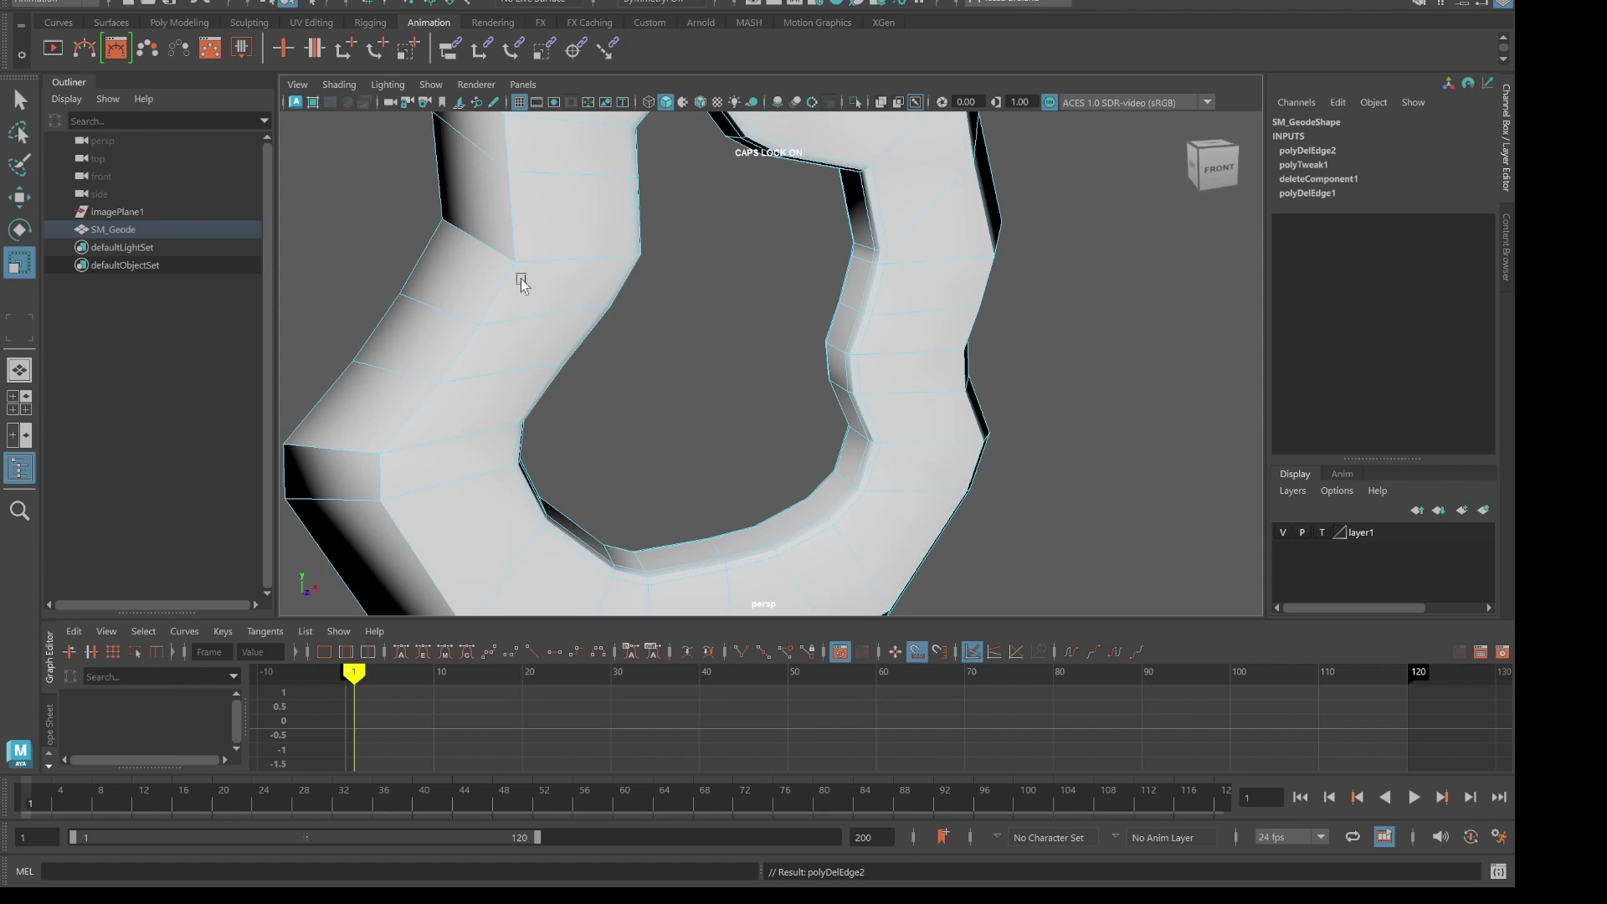
- Delete the extra edge loops beside the geode's inner front rim and along the back of its inner wall
left_click_drag(520, 285, 617, 349, "alt")
scroll(617, 349, "down", 3)
scroll(617, 348, "up", 3)
scroll(646, 362, "down", 1)
left_click_drag(789, 477, 761, 419, "alt")
scroll(861, 419, "up", 2)
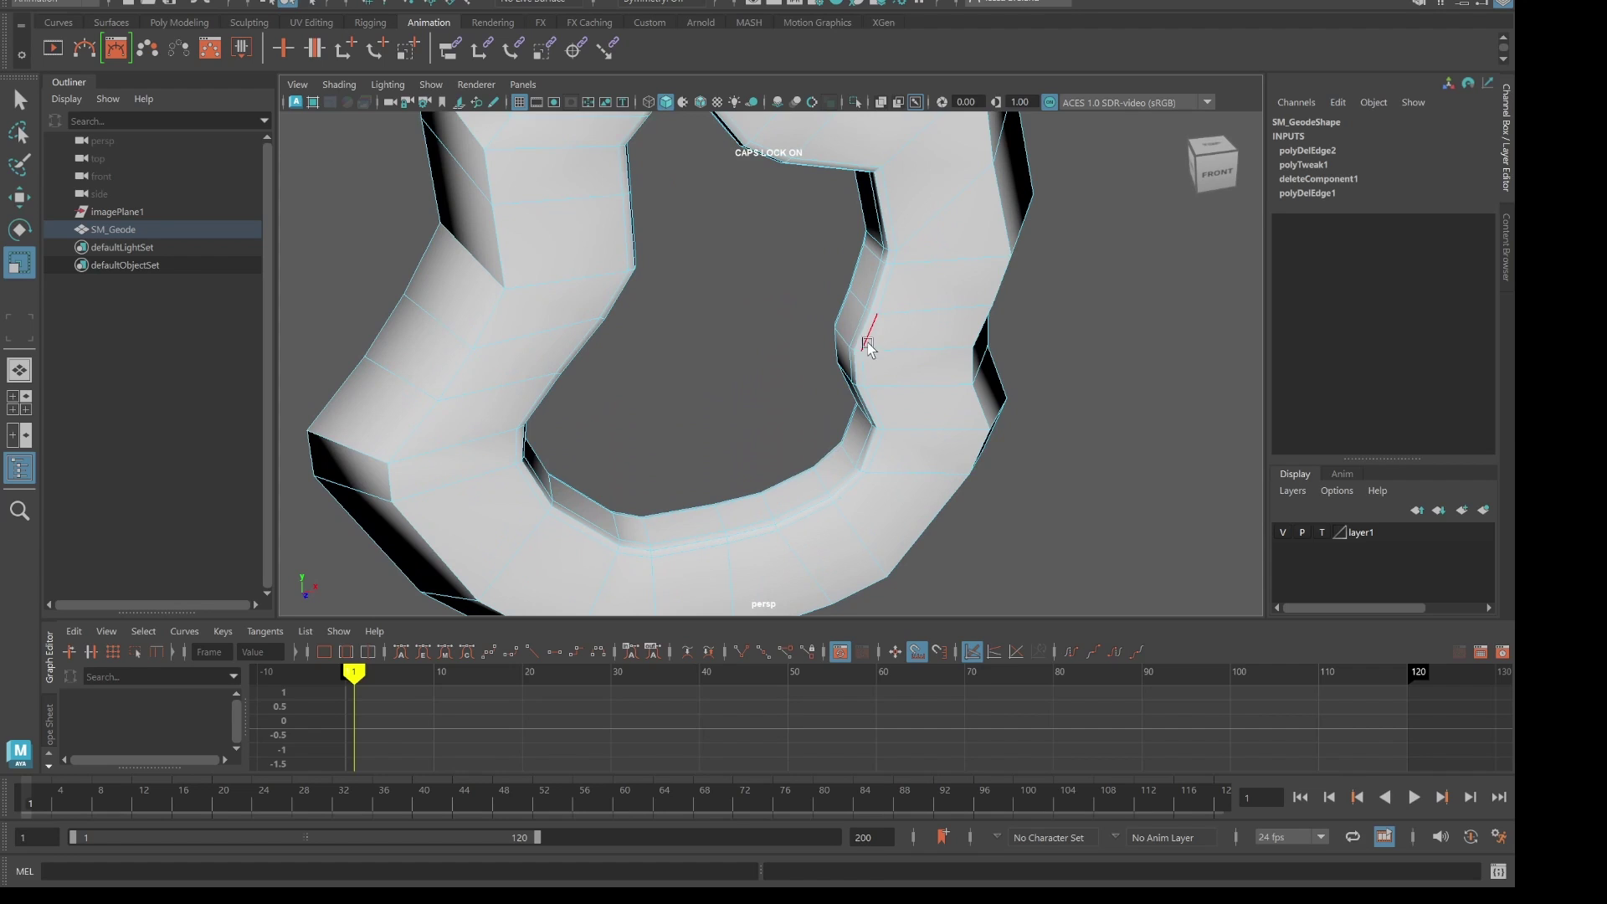
scroll(868, 347, "up", 3)
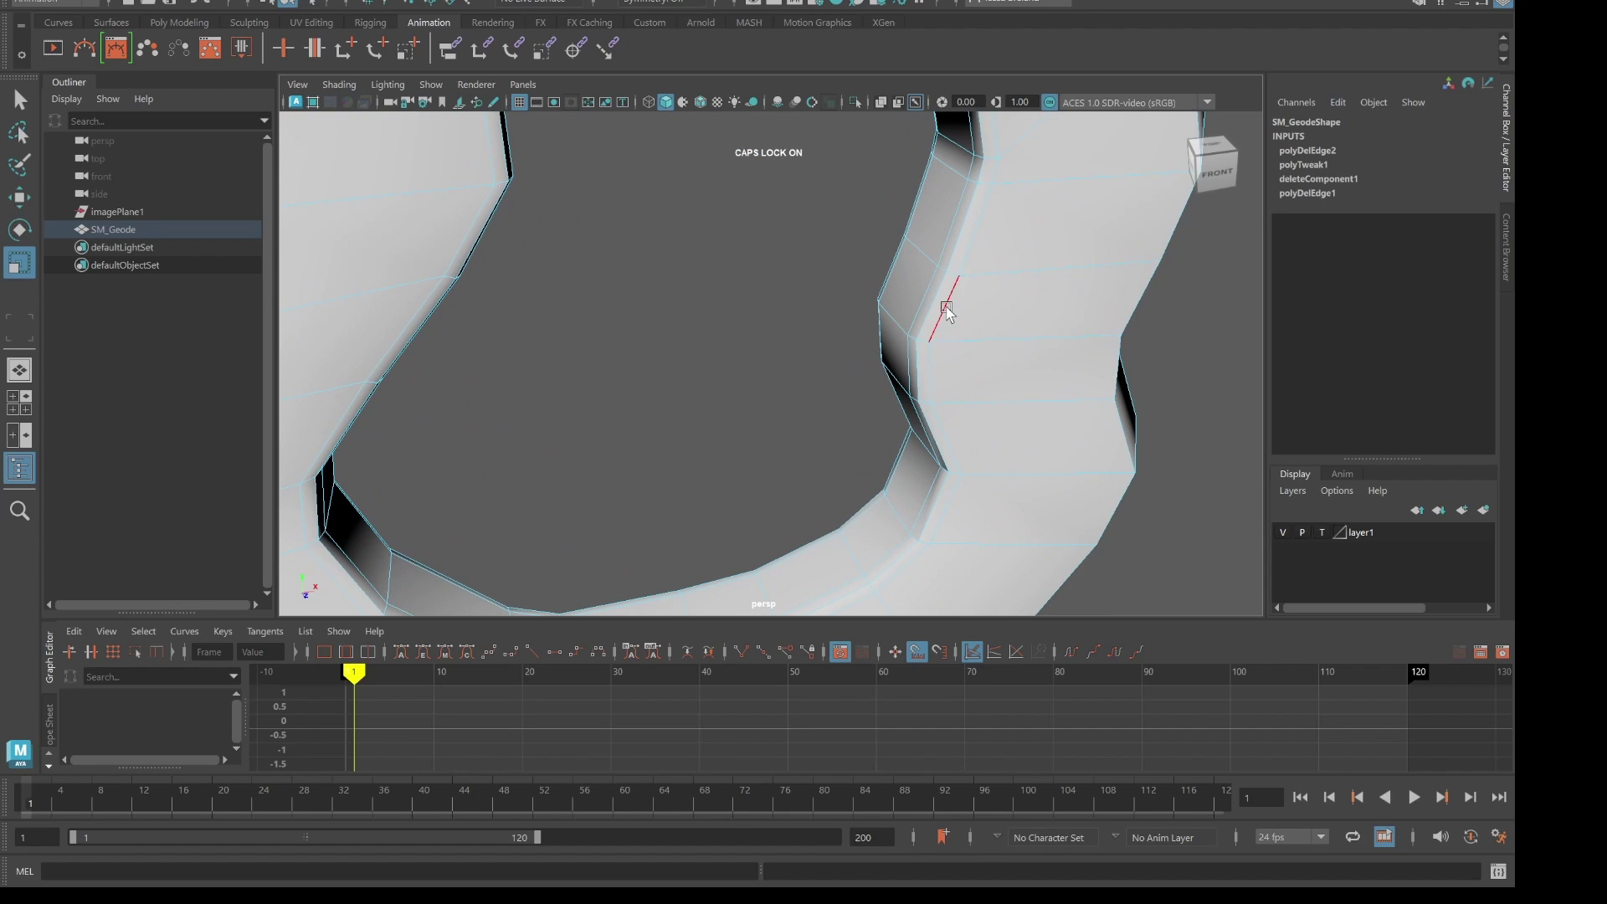
double_click(927, 308)
double_click(950, 317, "shift")
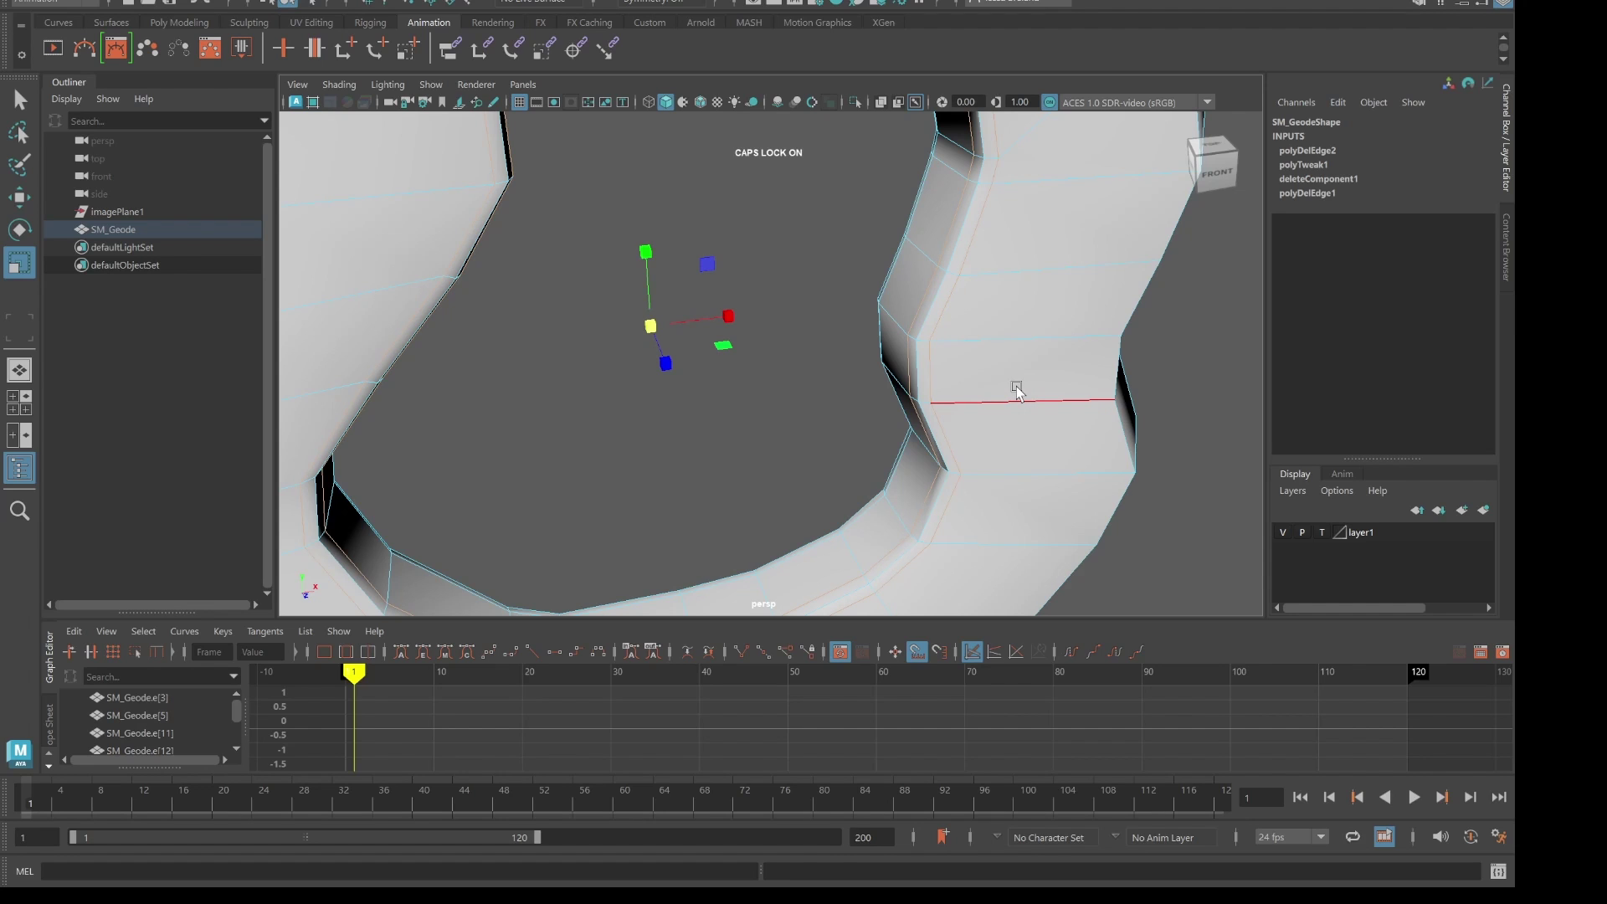
key("ctrl+Delete")
double_click(901, 268)
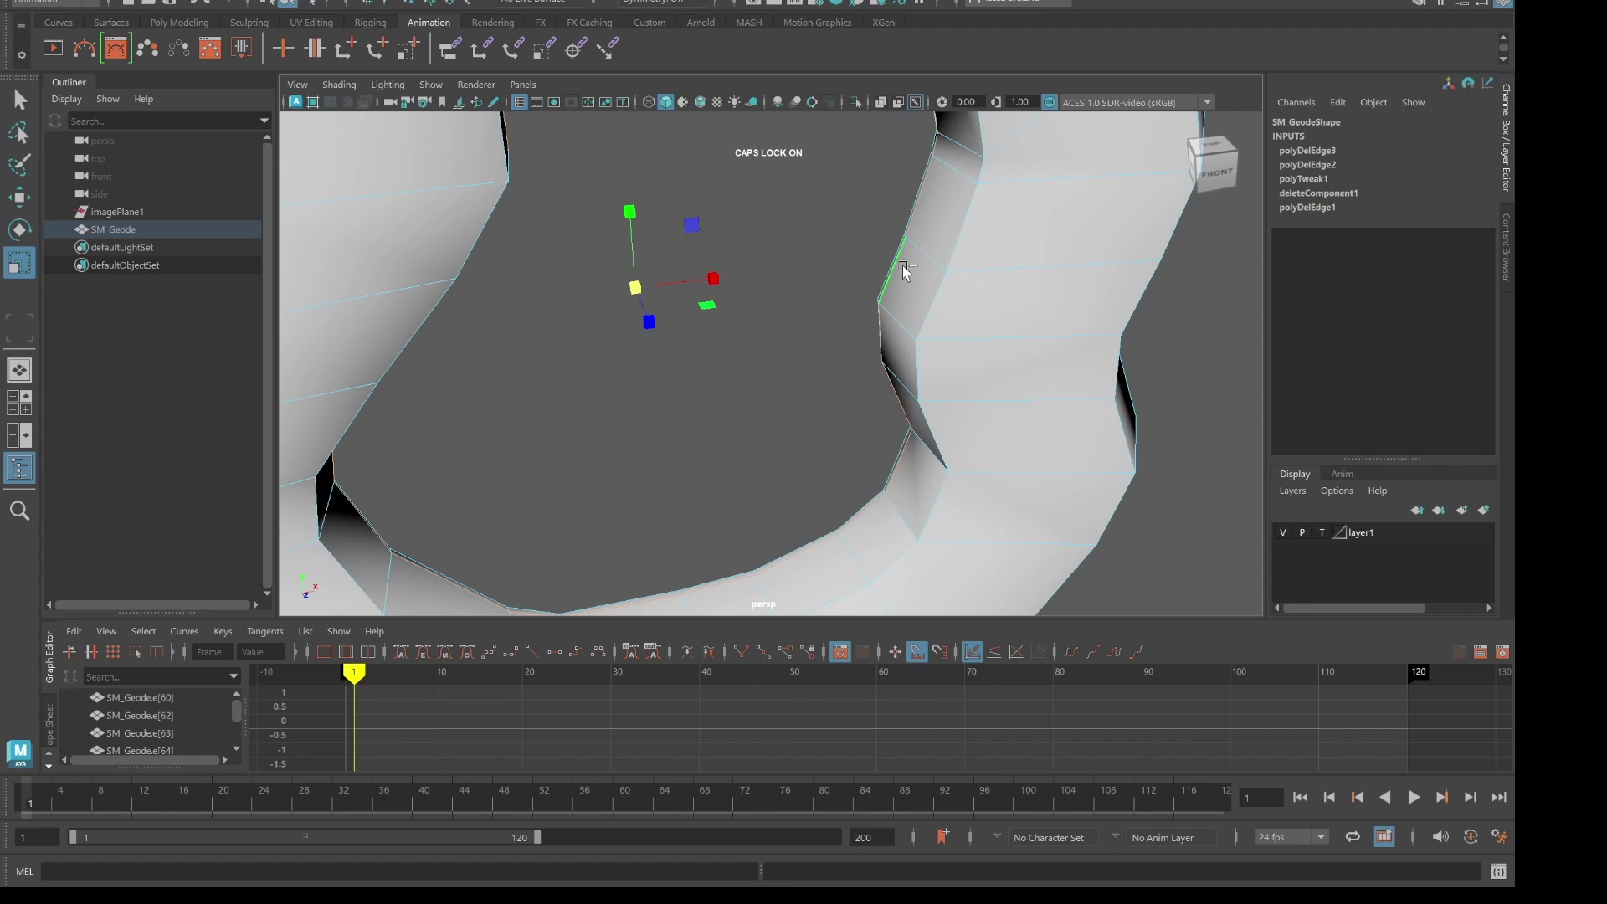
key("ctrl+Delete")
- Detach the geode mesh along the edge loop of its inner front rim
double_click(939, 312)
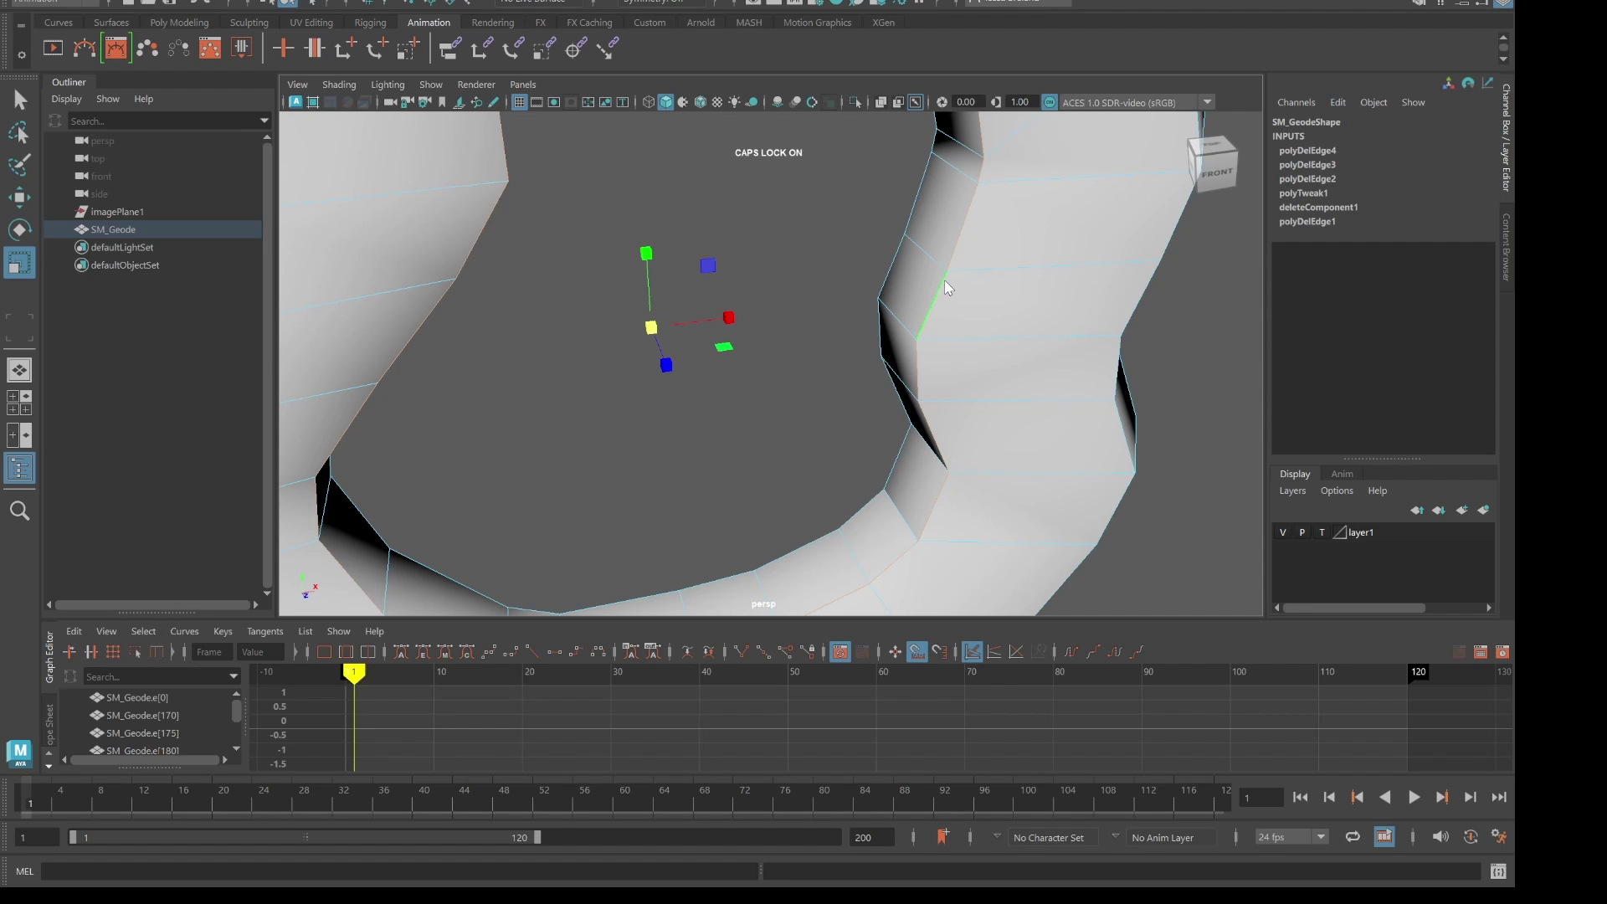
right_click(946, 282, "shift")
left_click(937, 534)
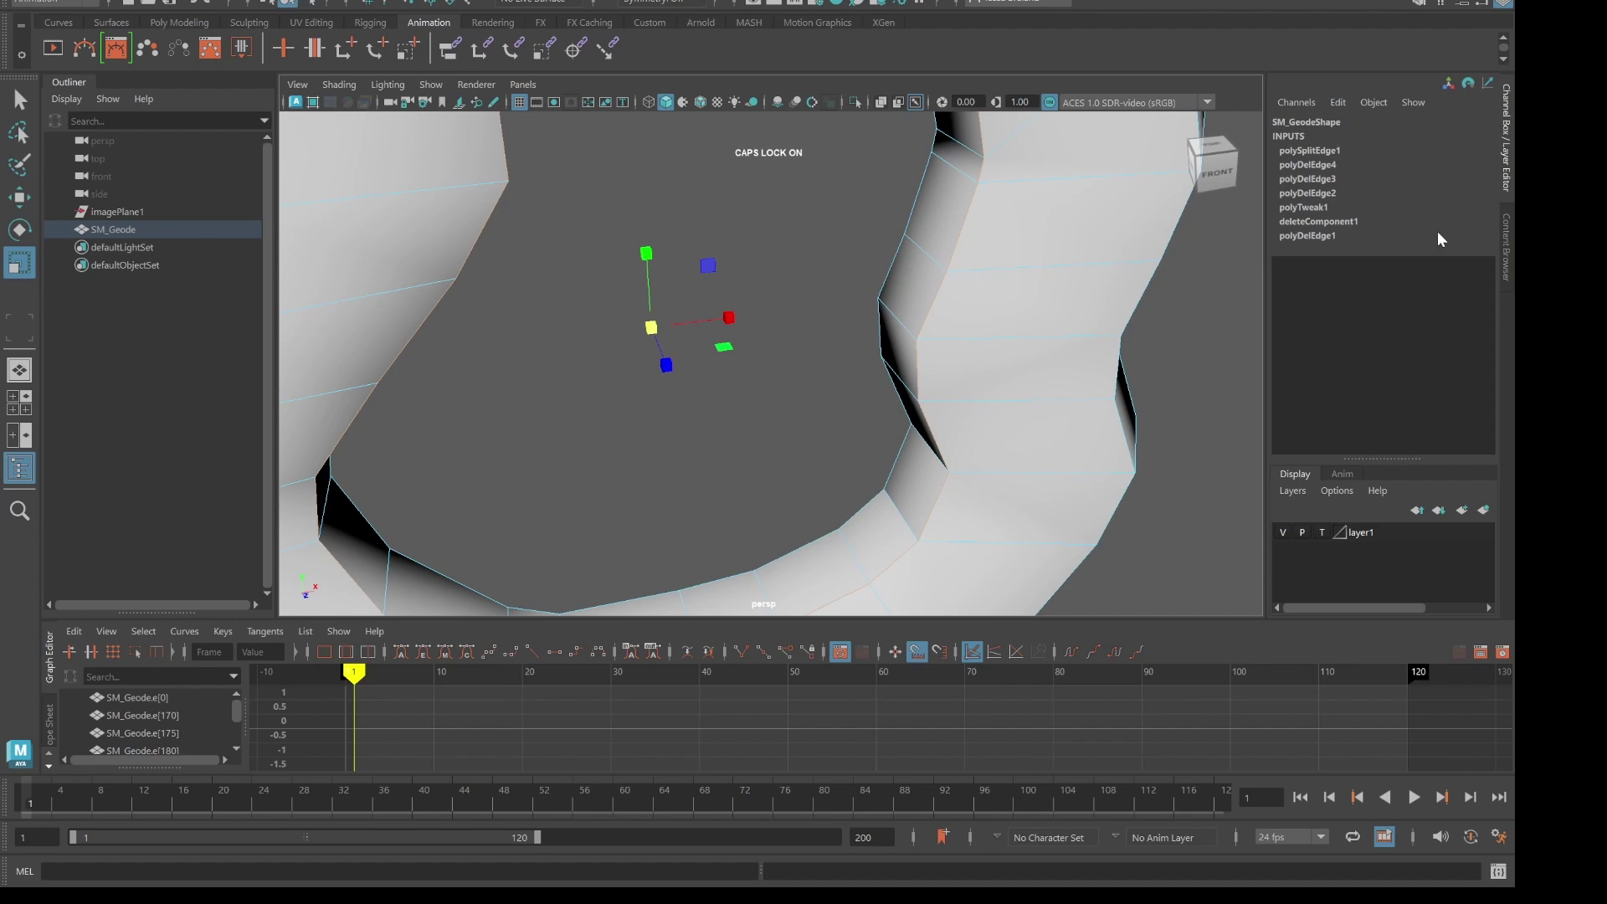
- Separate SM_Geode into its two detached meshes and select each one in turn to check the split
left_click(1417, 7)
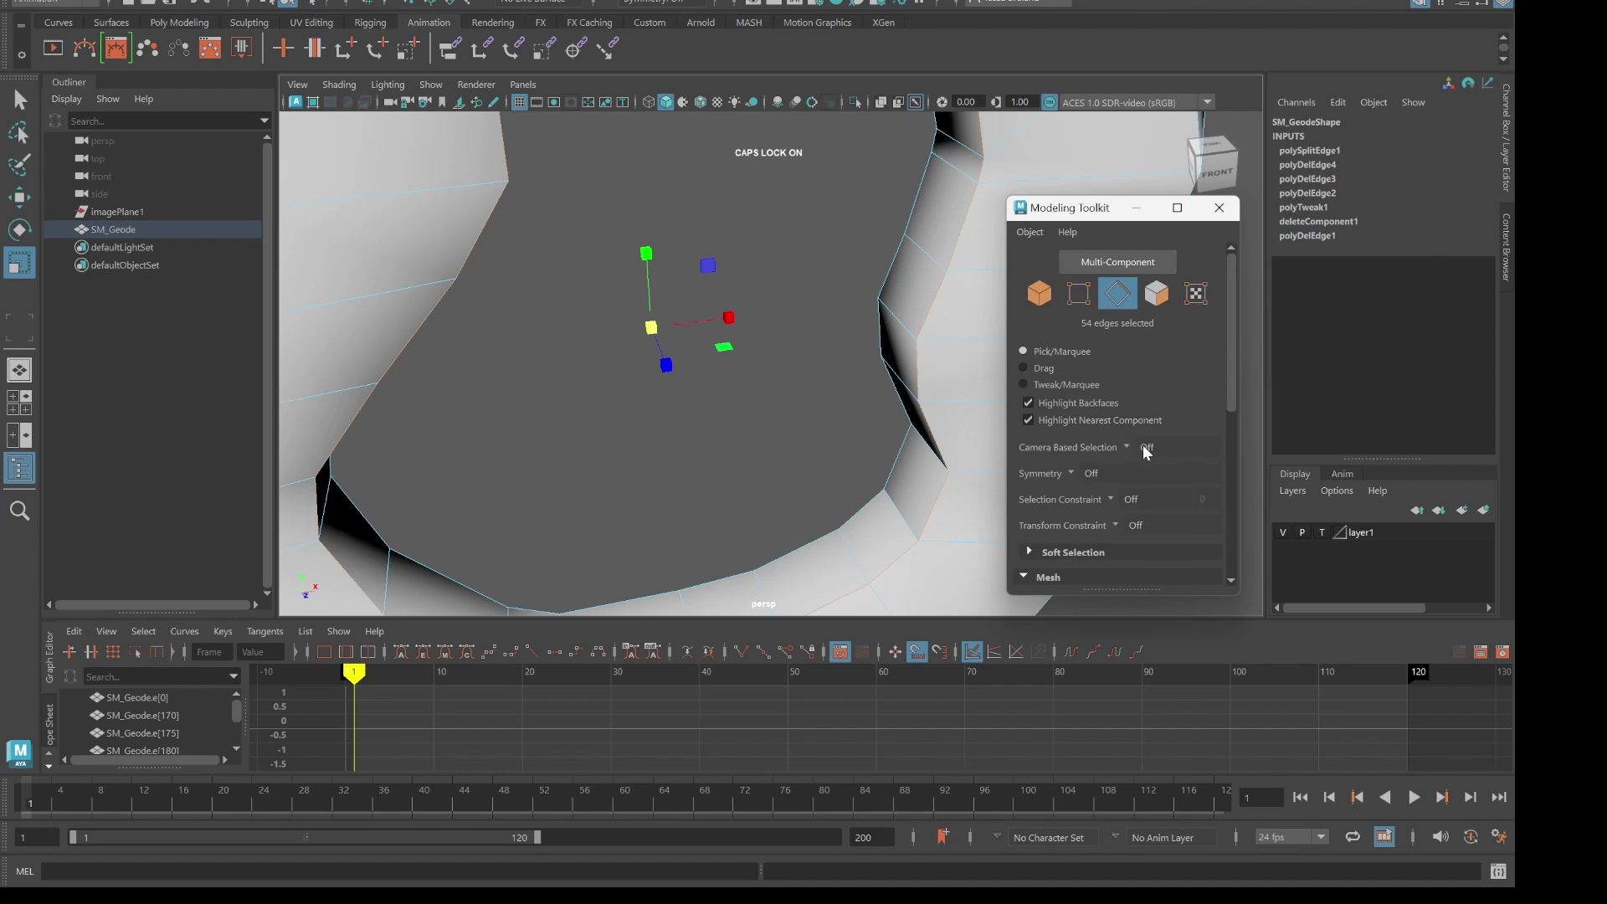
scroll(1148, 431, "down", 3)
right_click_drag(849, 396, 944, 372)
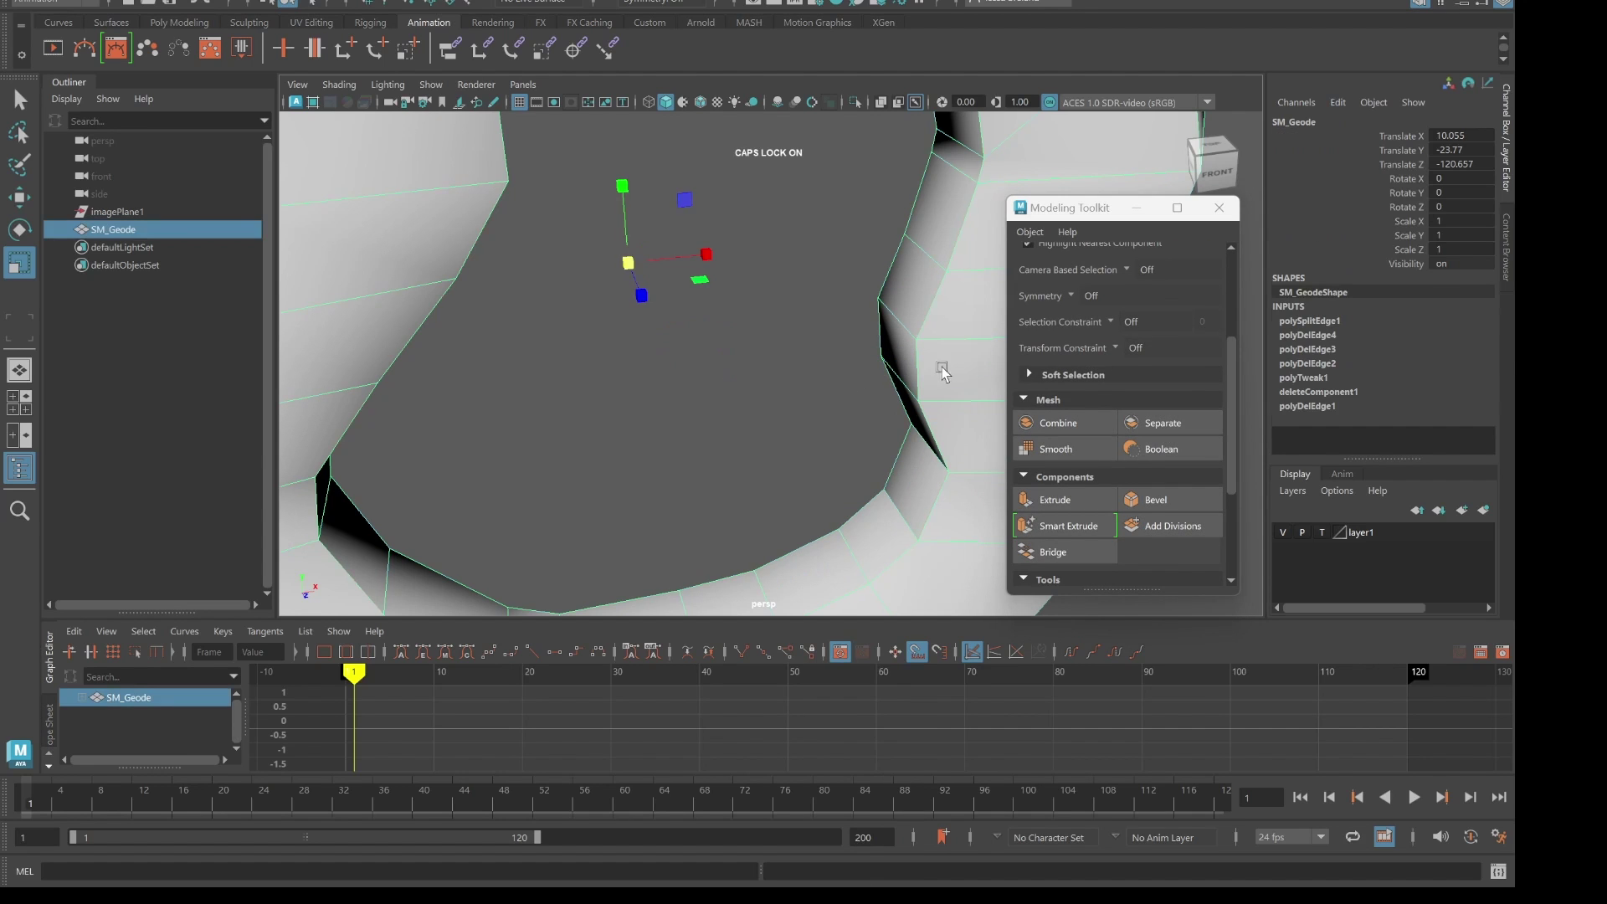
left_click(1159, 424)
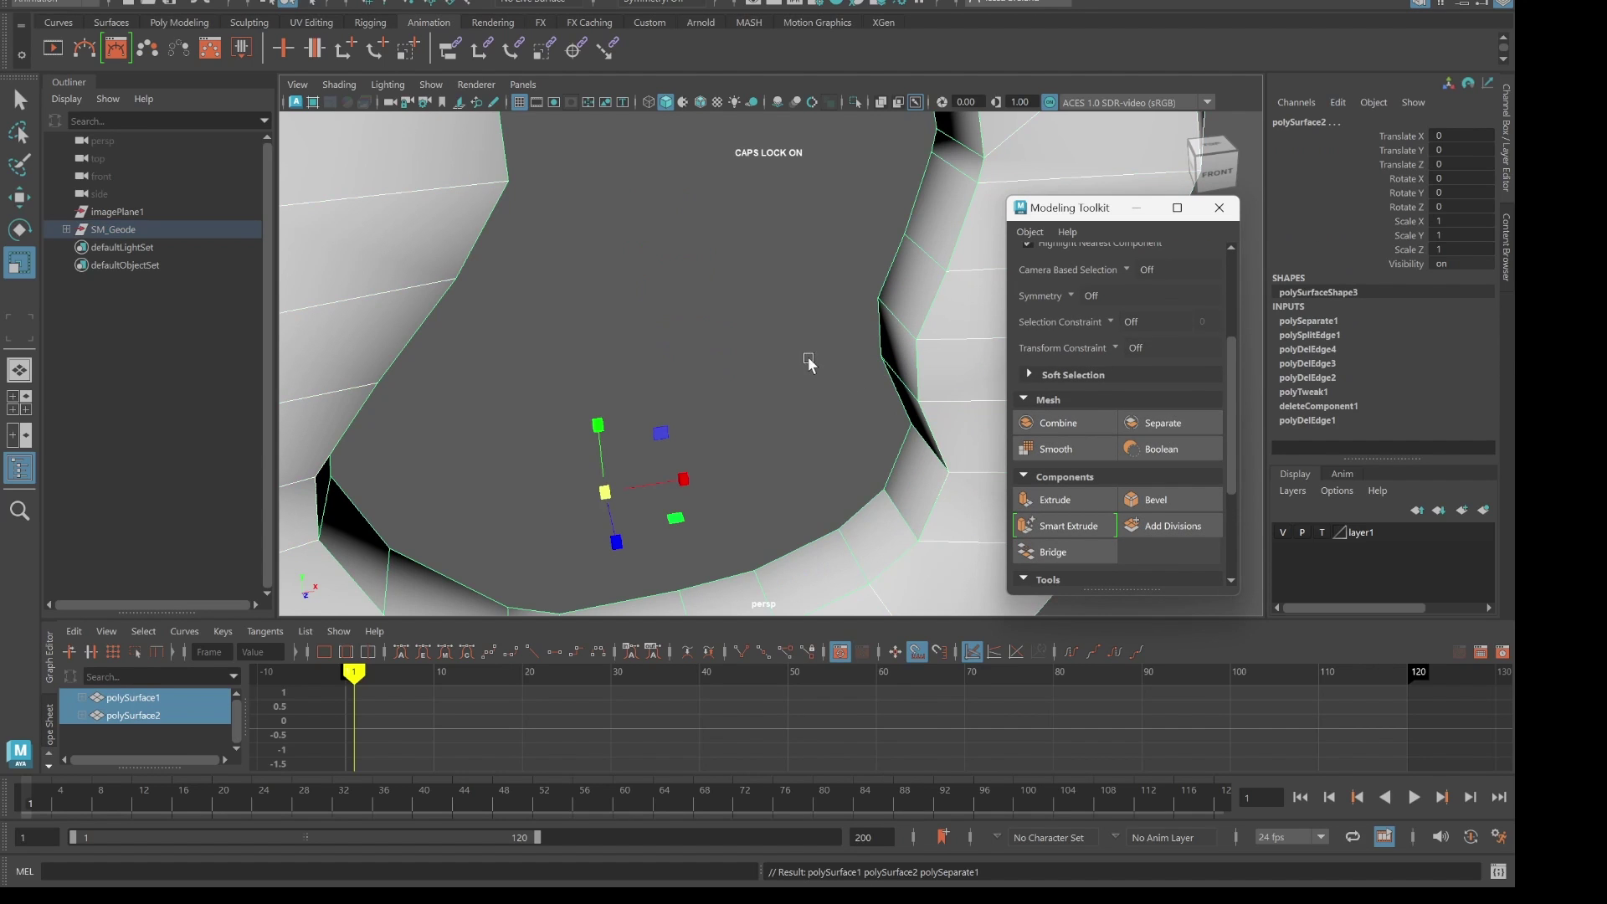
left_click(66, 229)
left_click(177, 251)
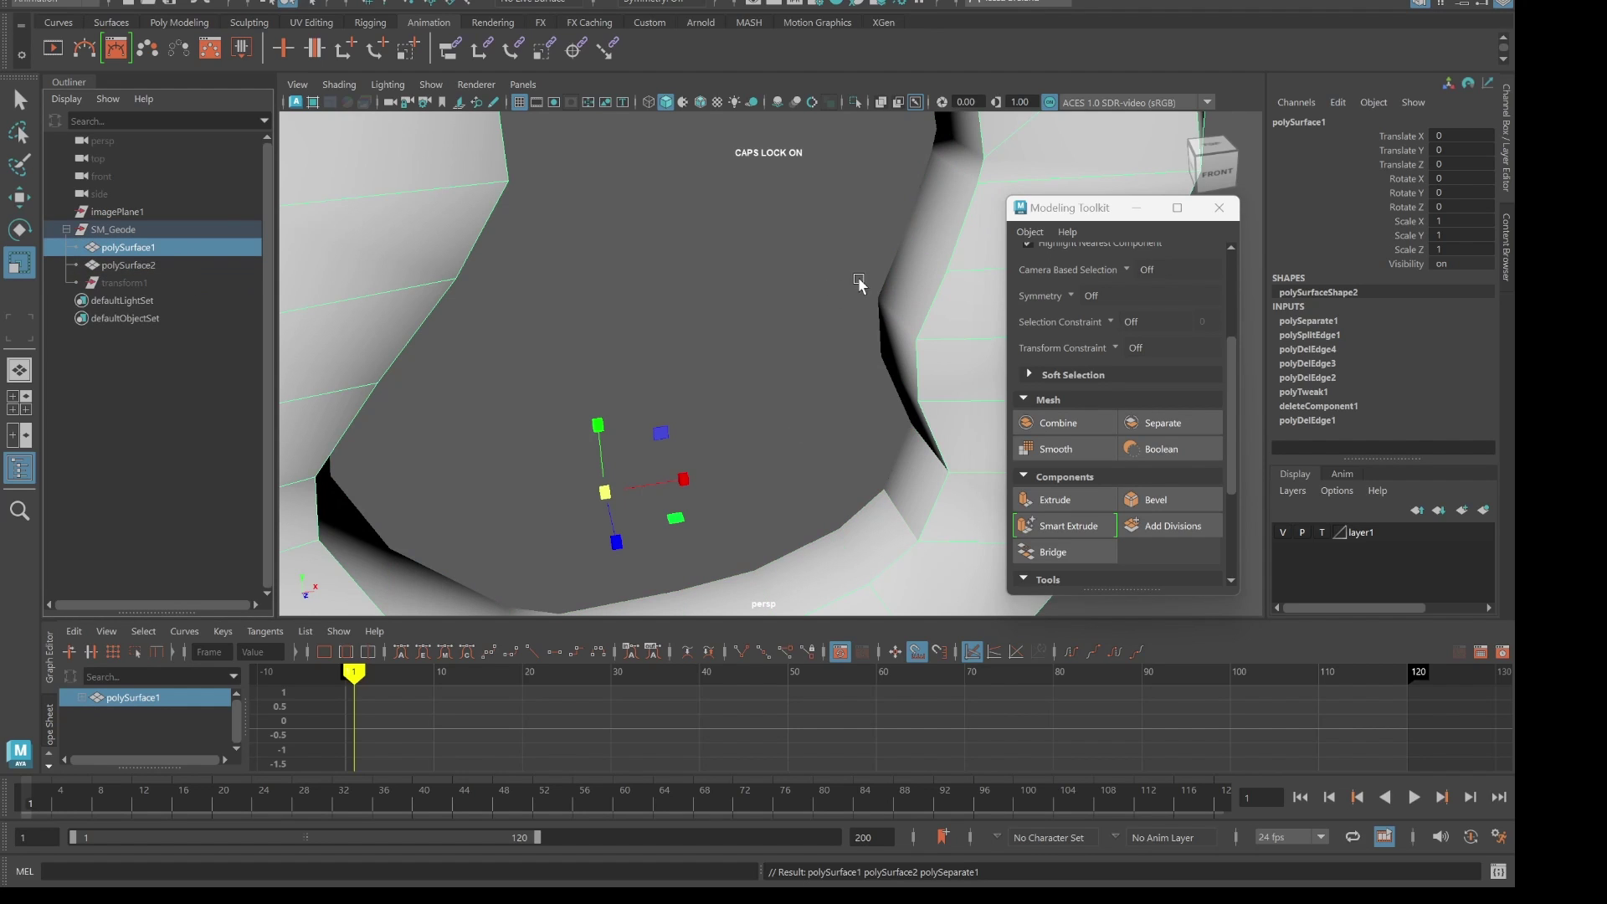
left_click(130, 266)
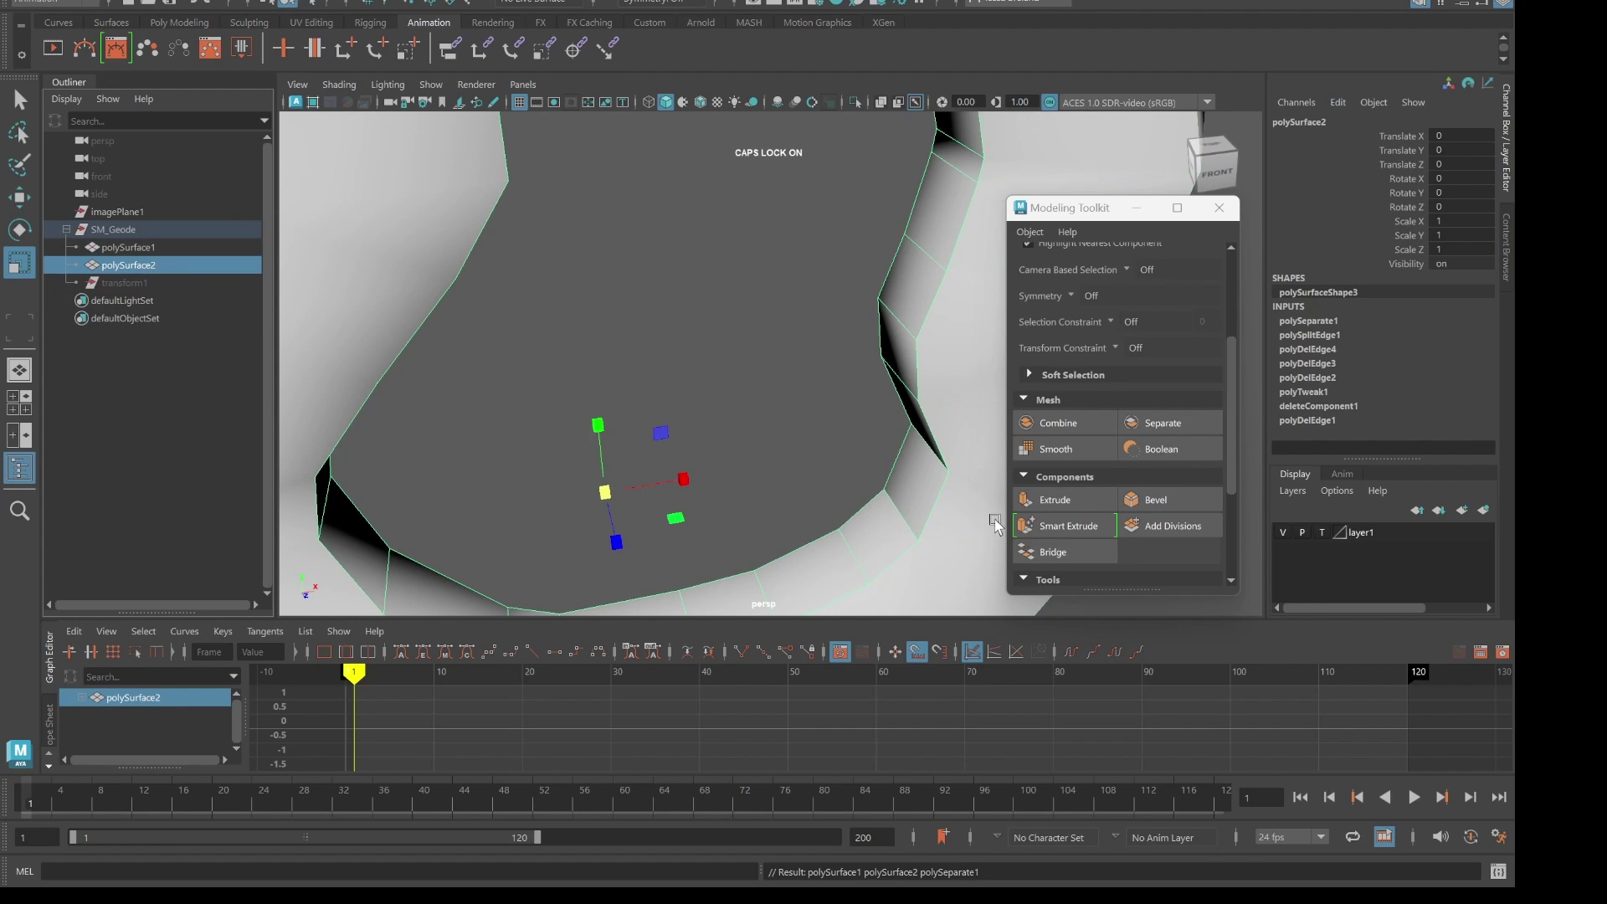
scroll(899, 511, "down", 3)
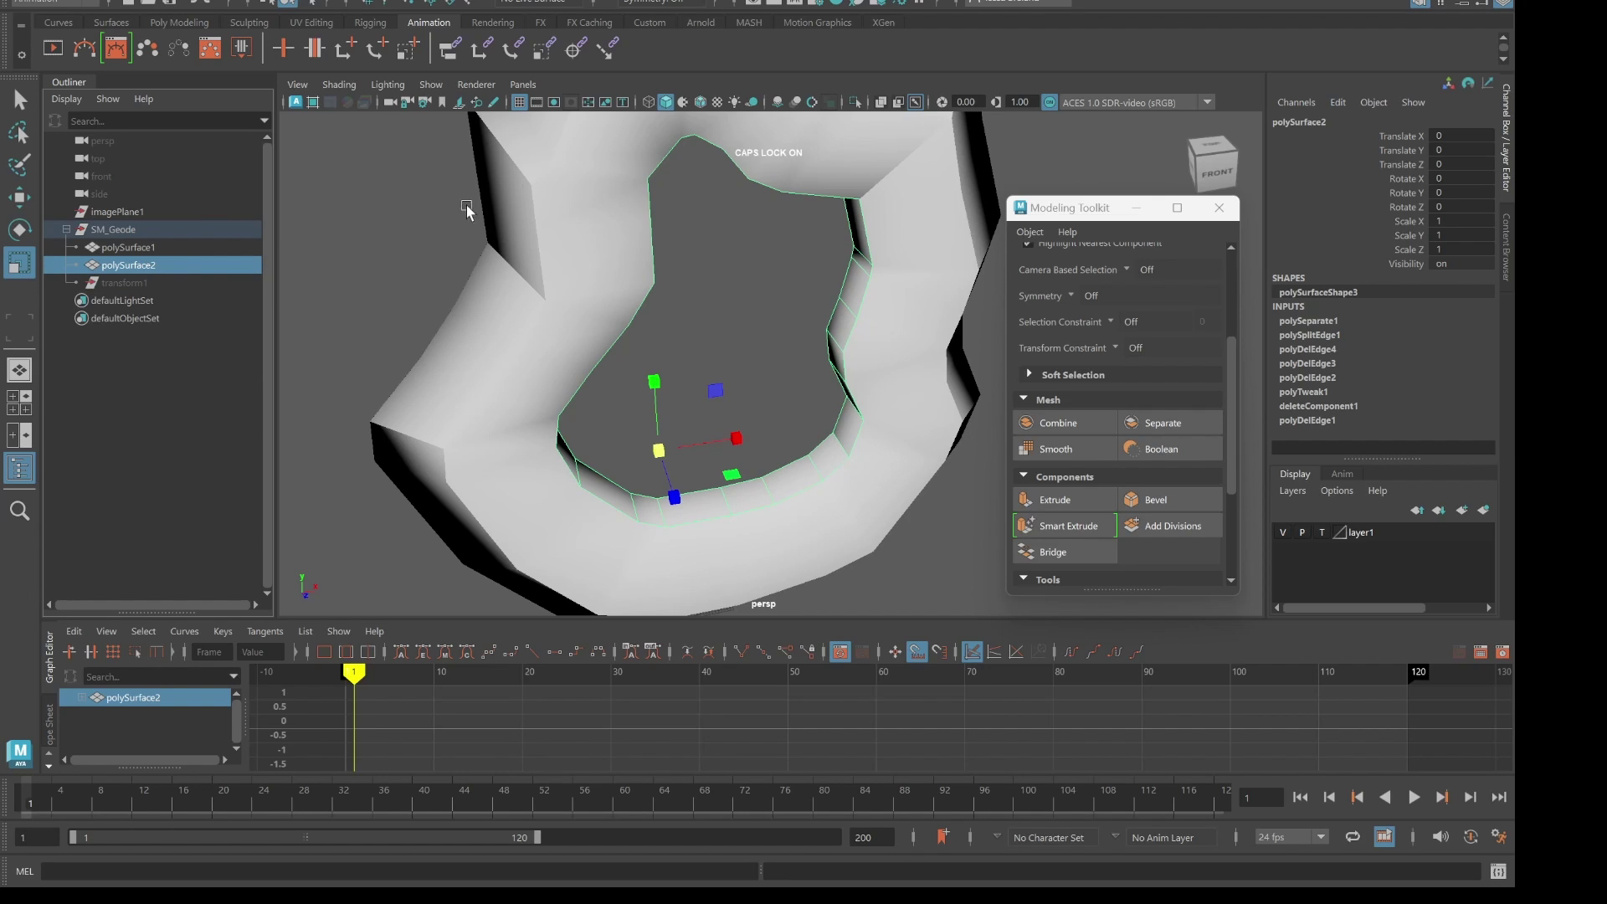
left_click(723, 303)
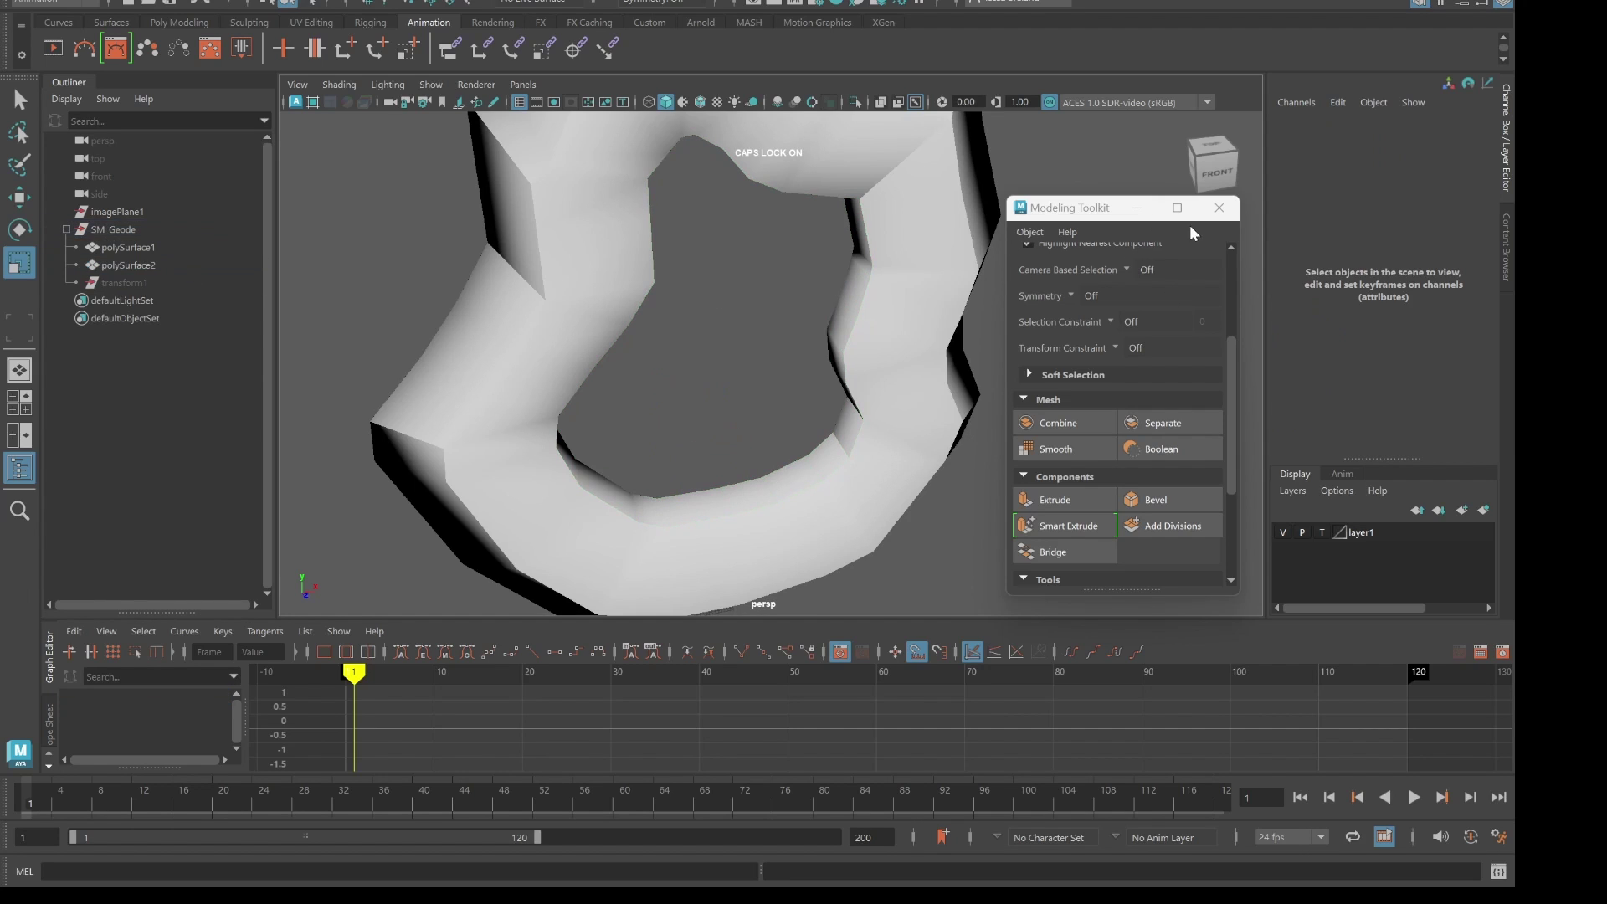
- Apply Smooth to both separated geode meshes, polySurface1 and polySurface2, and inspect the rounded shape
left_click(1136, 208)
left_click_drag(1091, 280, 748, 375, "alt")
left_click_drag(557, 276, 748, 403)
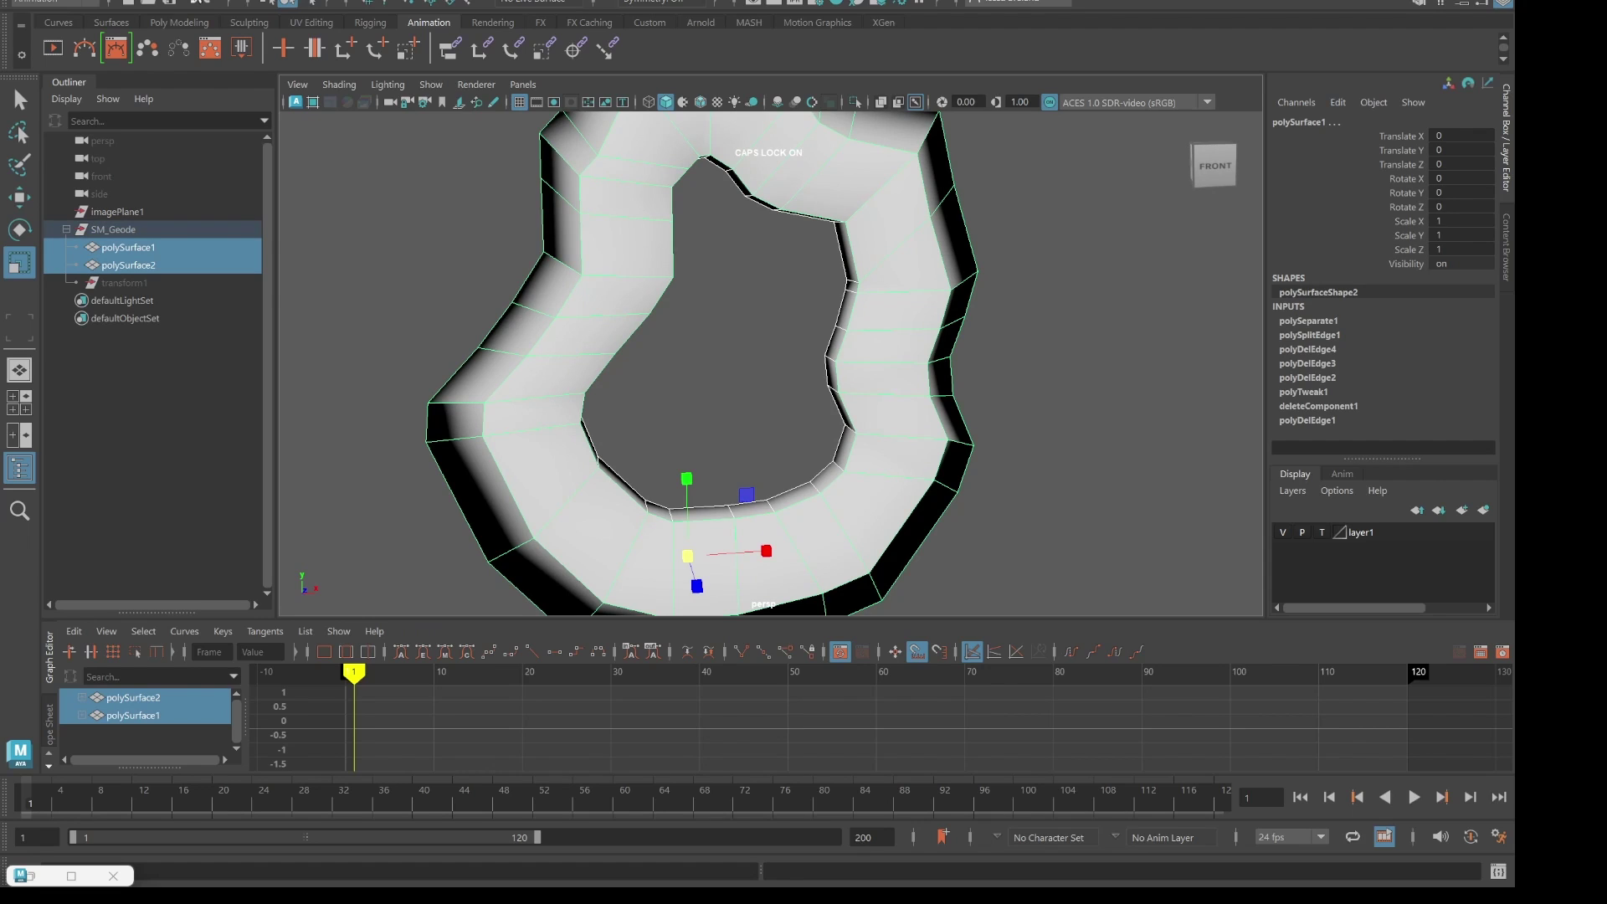
left_click(54, 3)
left_click(87, 26)
left_click(328, 2)
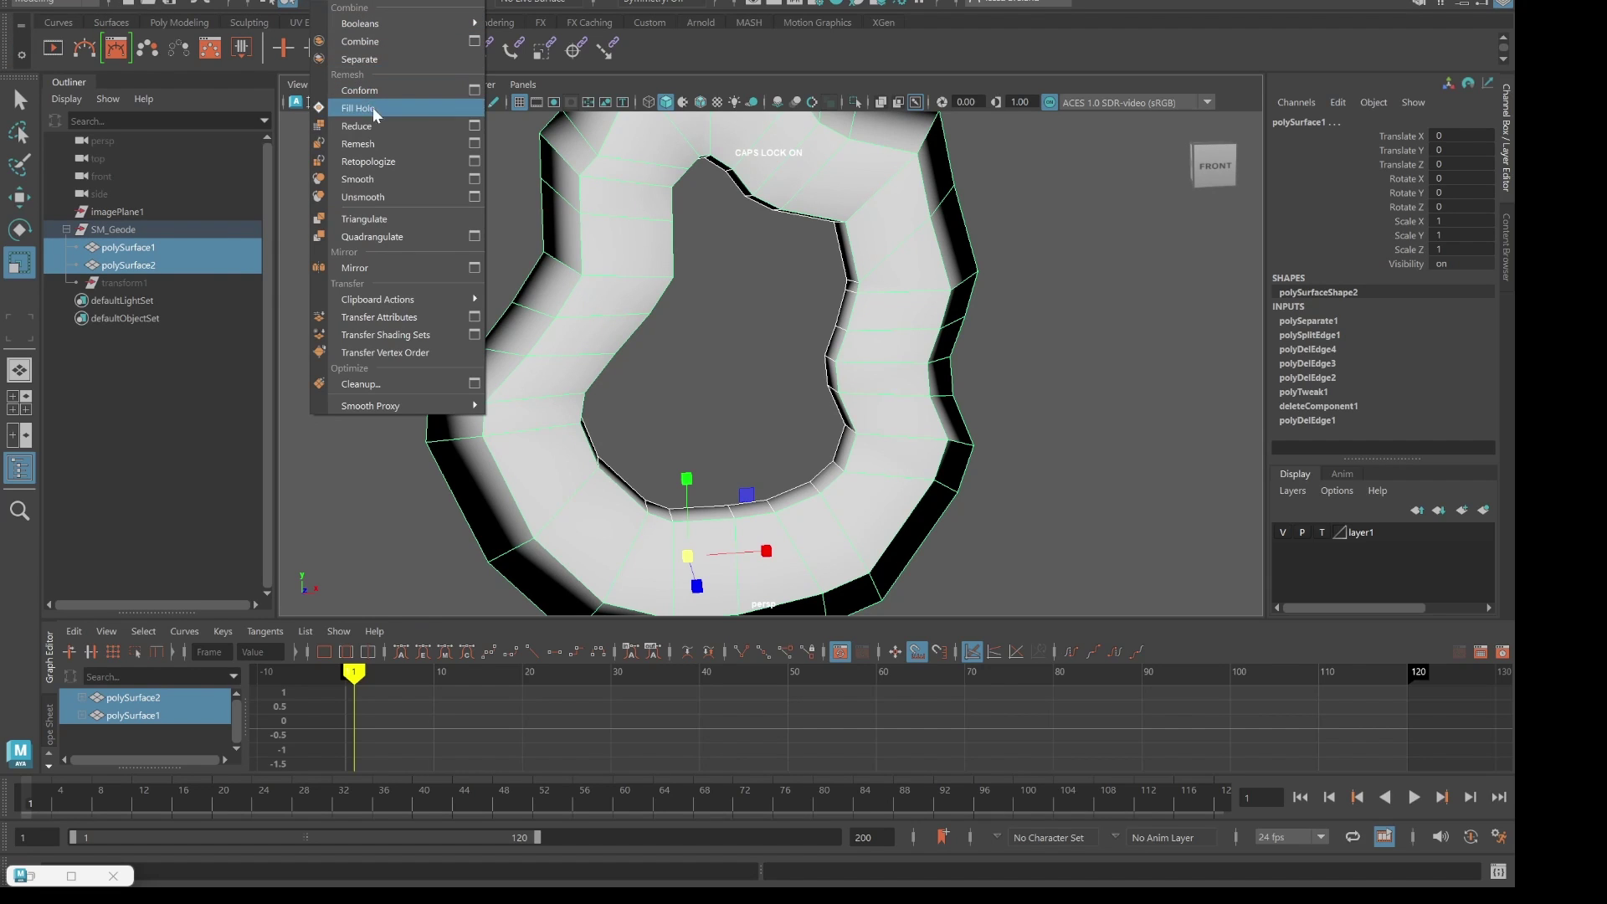
left_click(357, 179)
left_click(764, 336)
scroll(764, 335, "up", 2)
scroll(753, 377, "down", 4)
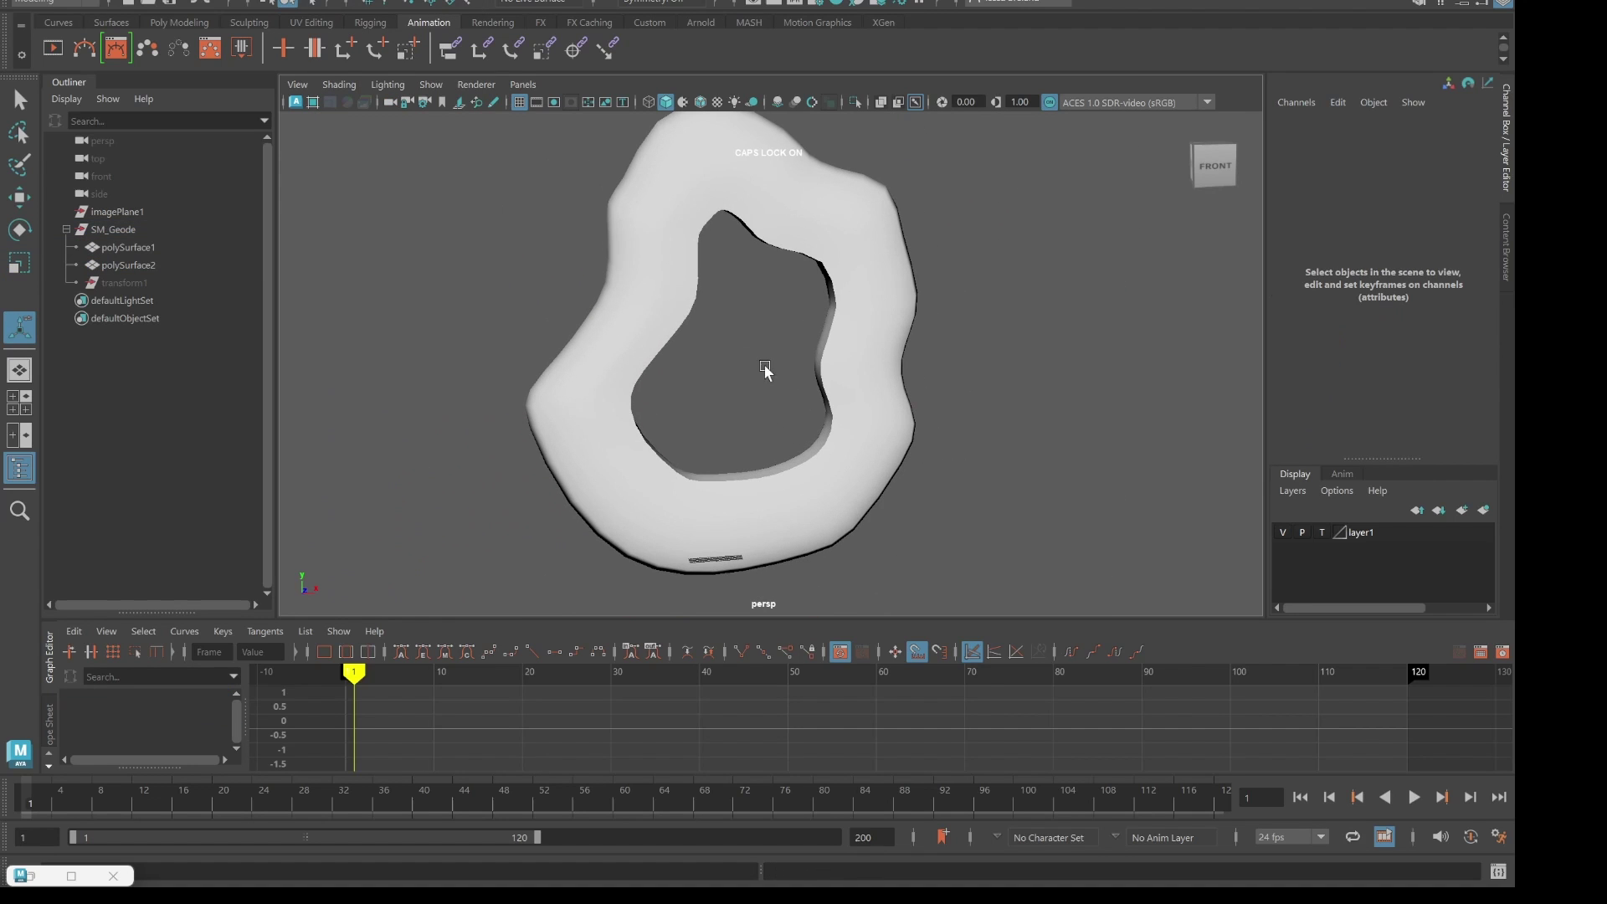
- Delete the full ring of faces around the back of polySurface1, the outer geode mesh
left_click_drag(769, 335, 546, 325, "alt")
scroll(757, 374, "up", 3)
scroll(757, 374, "down", 3)
left_click(666, 258)
left_click_drag(790, 301, 770, 388, "alt")
scroll(841, 260, "up", 3)
scroll(811, 244, "down", 5)
middle_click_drag(808, 333, 918, 363, "alt")
scroll(816, 293, "up", 4)
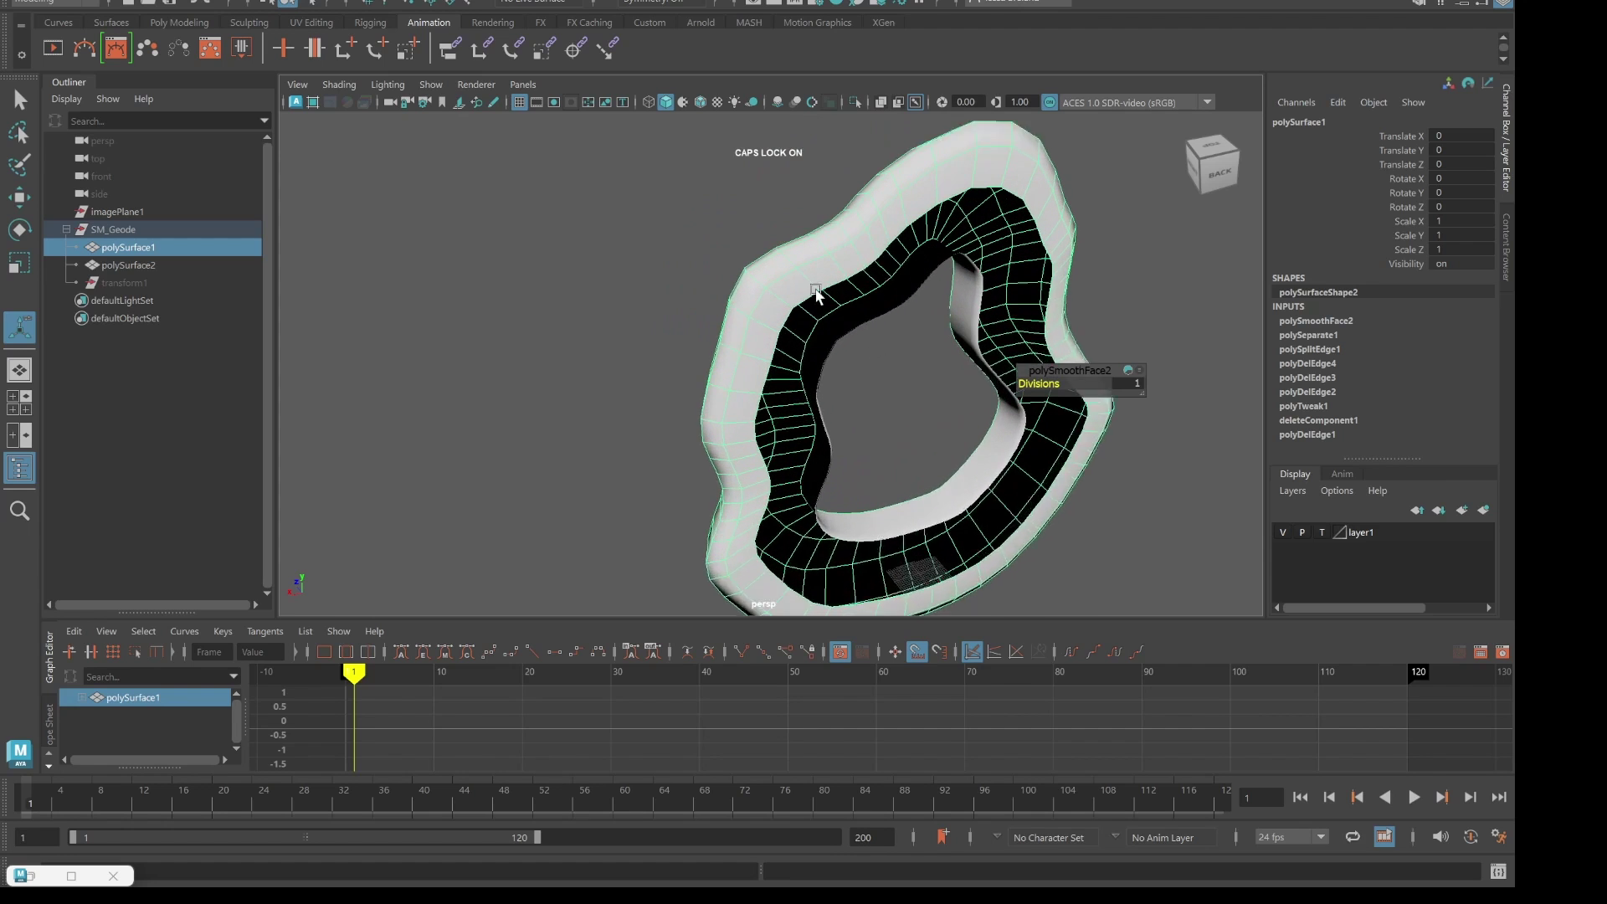
scroll(816, 294, "up", 1)
right_click_drag(783, 259, 795, 270)
left_click(795, 272)
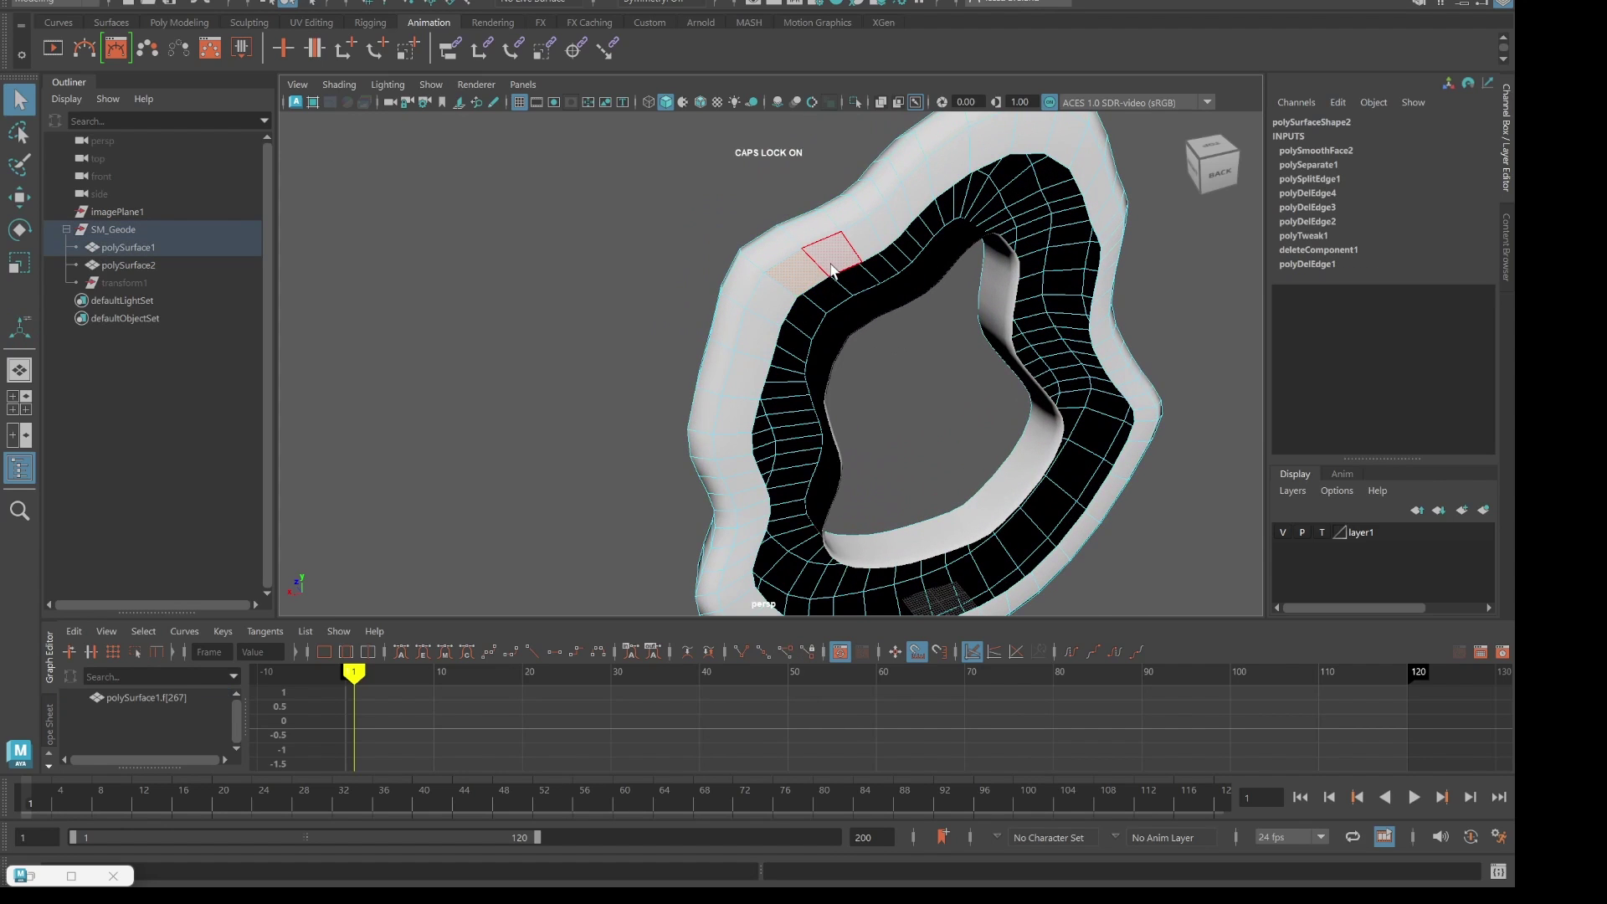
double_click(780, 261)
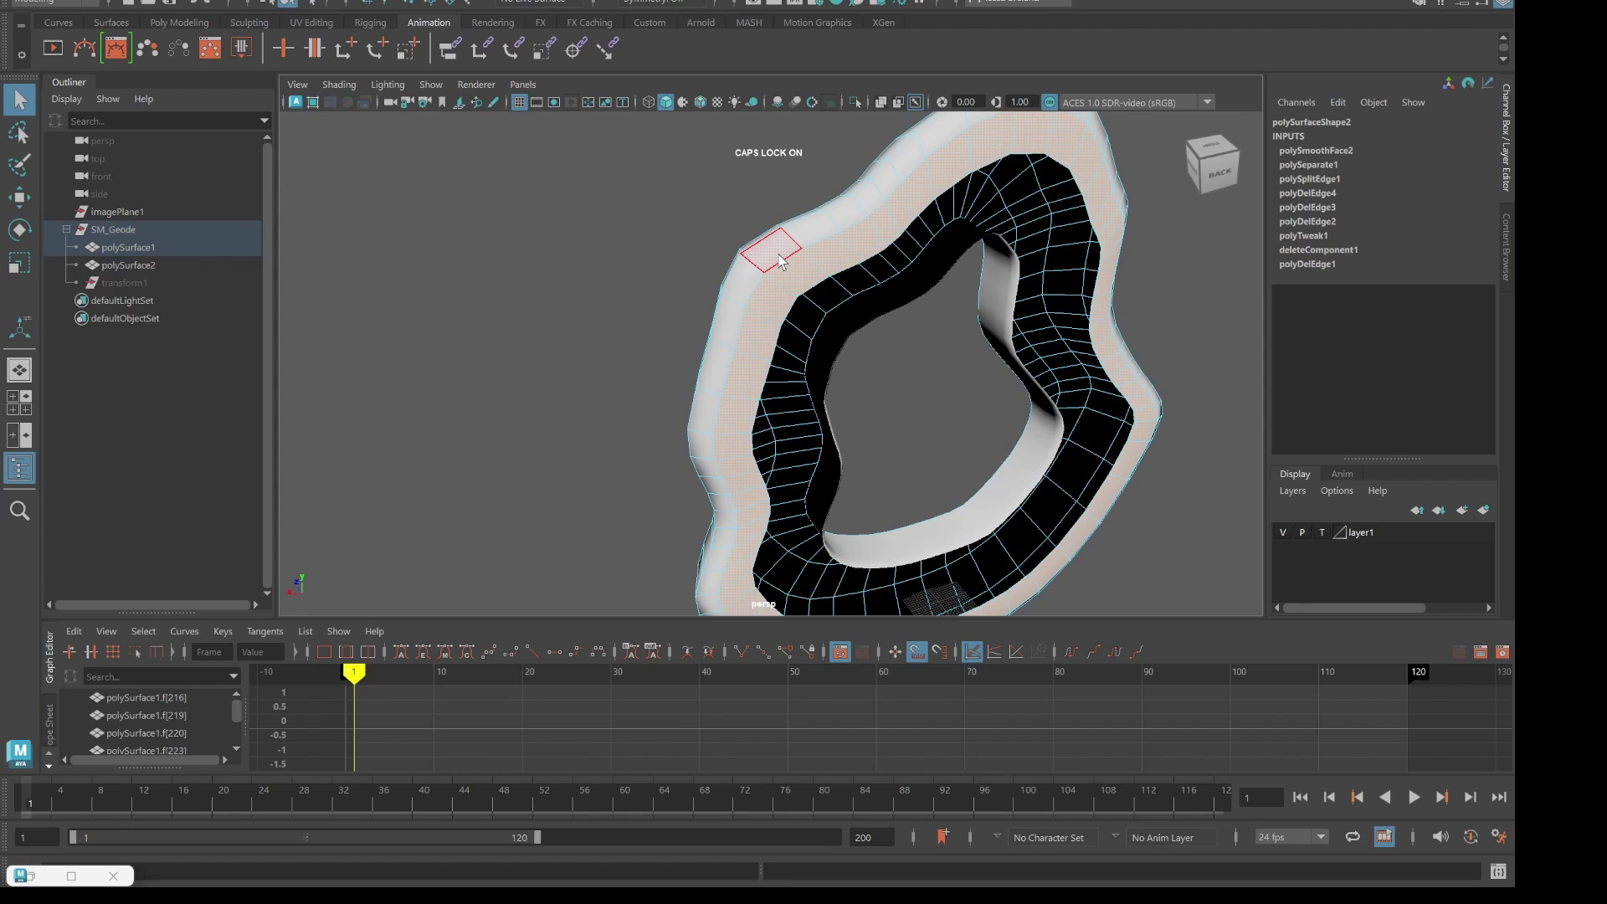
key("Delete")
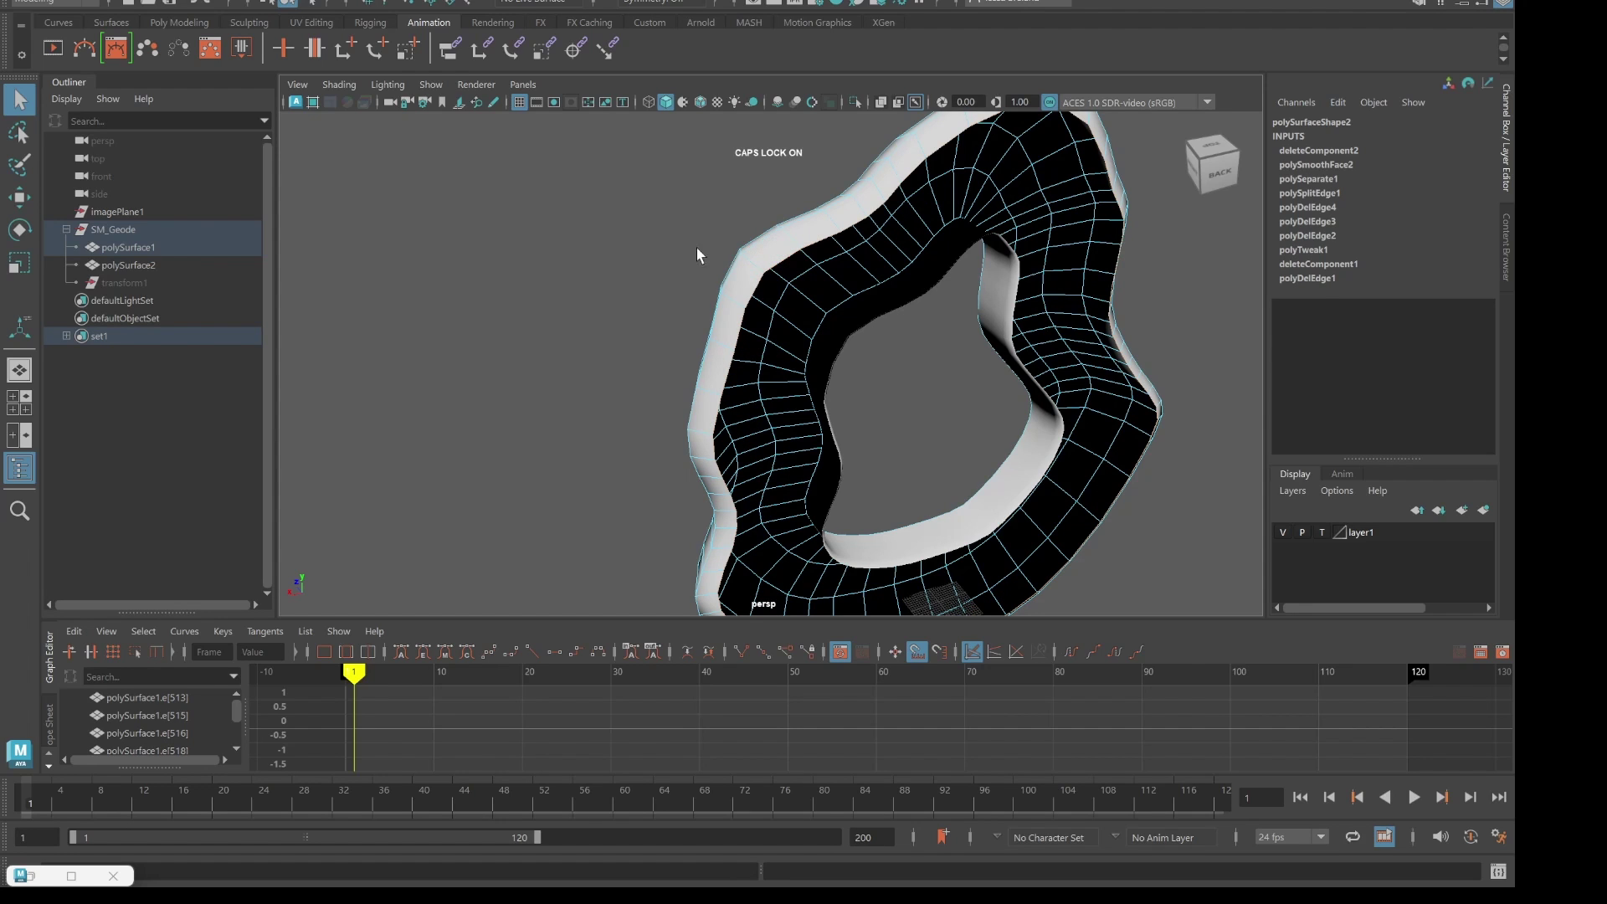
- Delete the edge loop running around the middle of polySurface1's front surface
left_click(652, 238)
left_click_drag(640, 248, 760, 350, "alt")
scroll(722, 347, "down", 2)
scroll(726, 353, "up", 2)
scroll(800, 350, "up", 3)
scroll(791, 353, "down", 3)
scroll(751, 418, "up", 2)
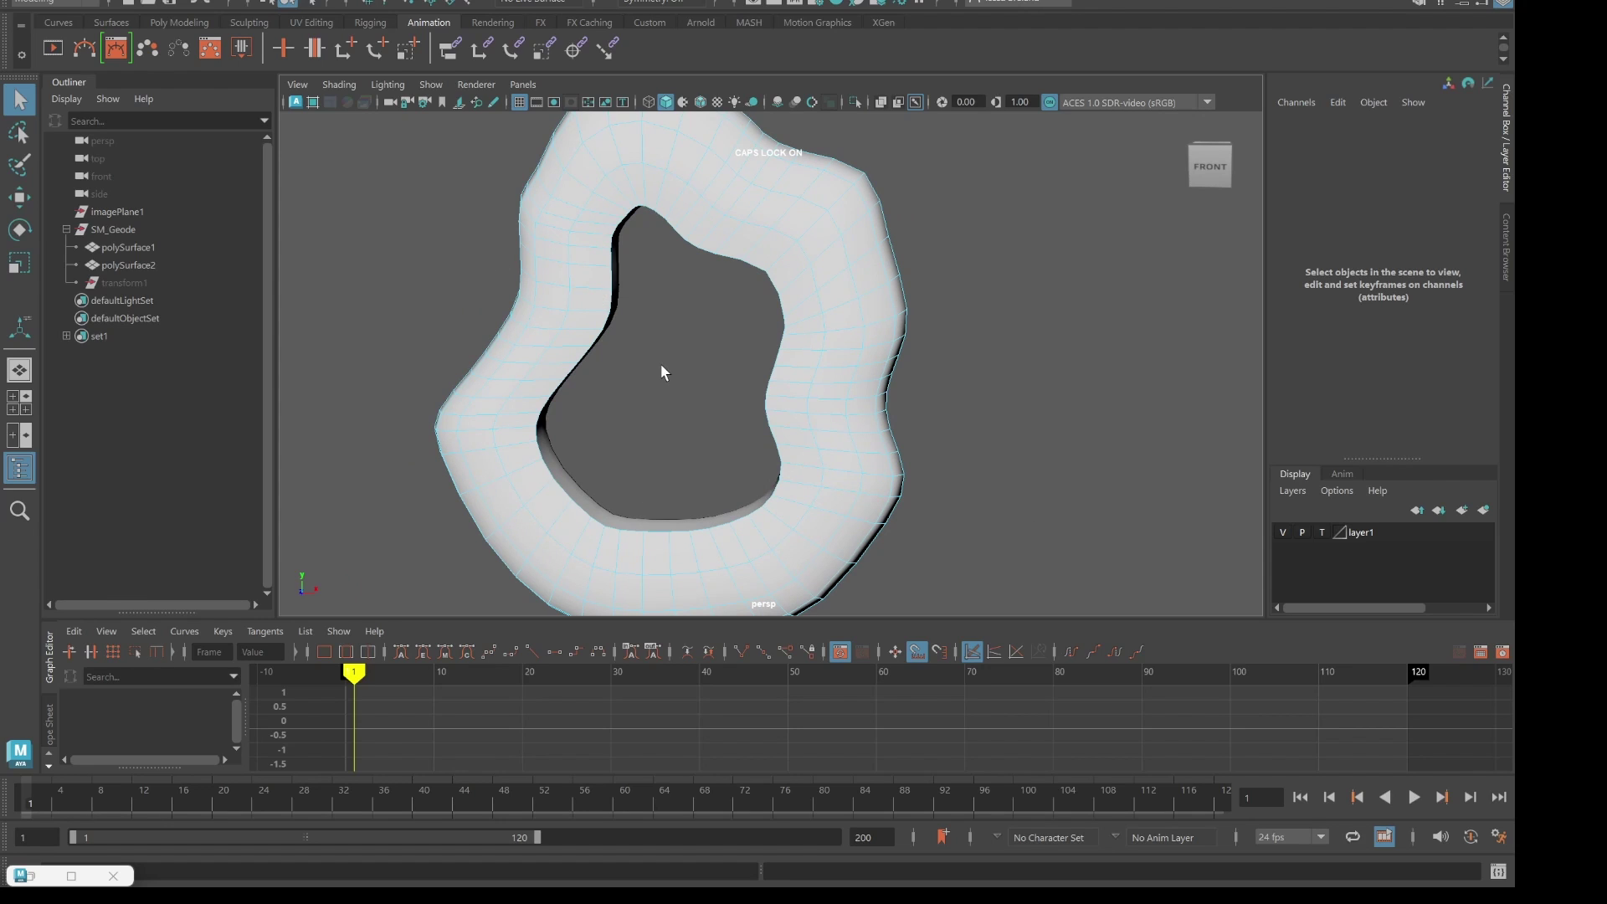
right_click(788, 224)
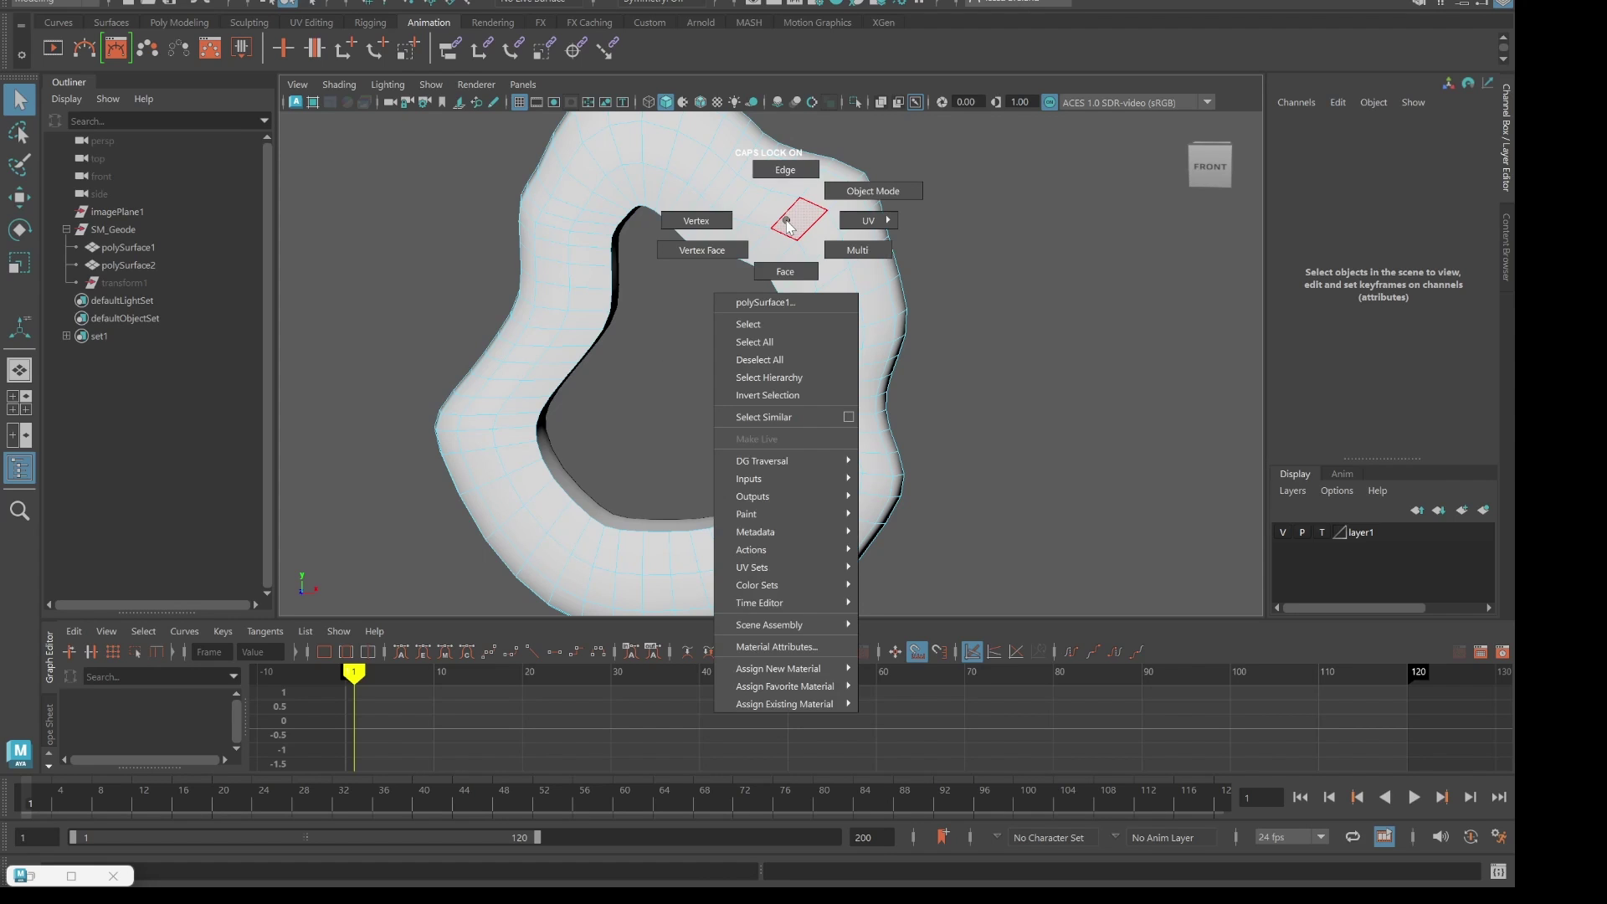
left_click(785, 170)
double_click(760, 226)
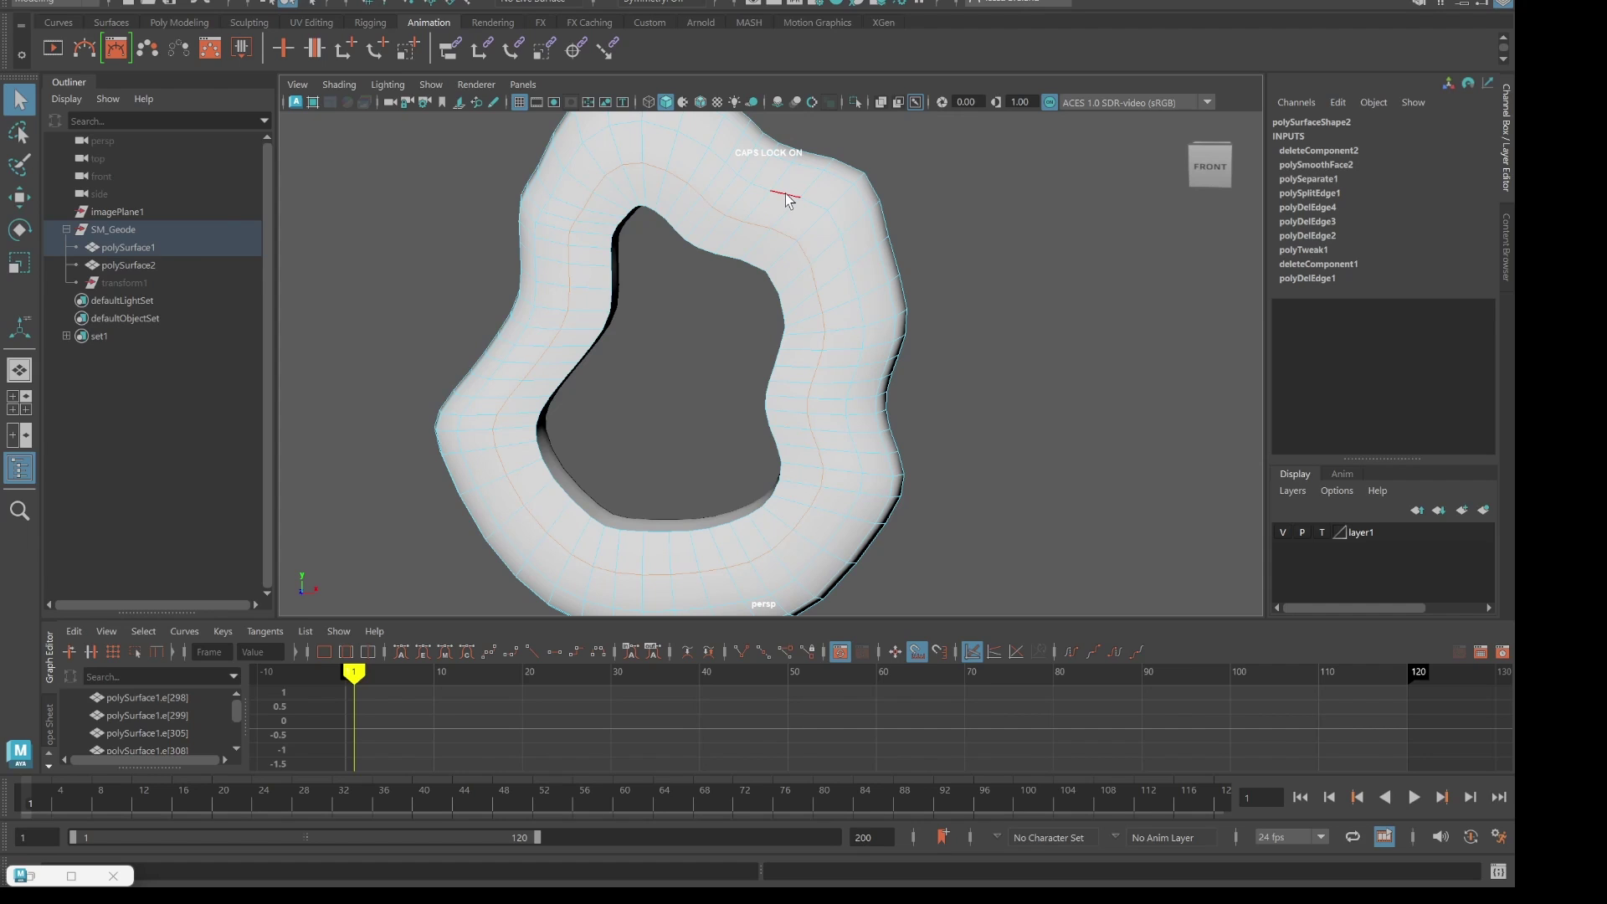
double_click(782, 194)
key("Delete")
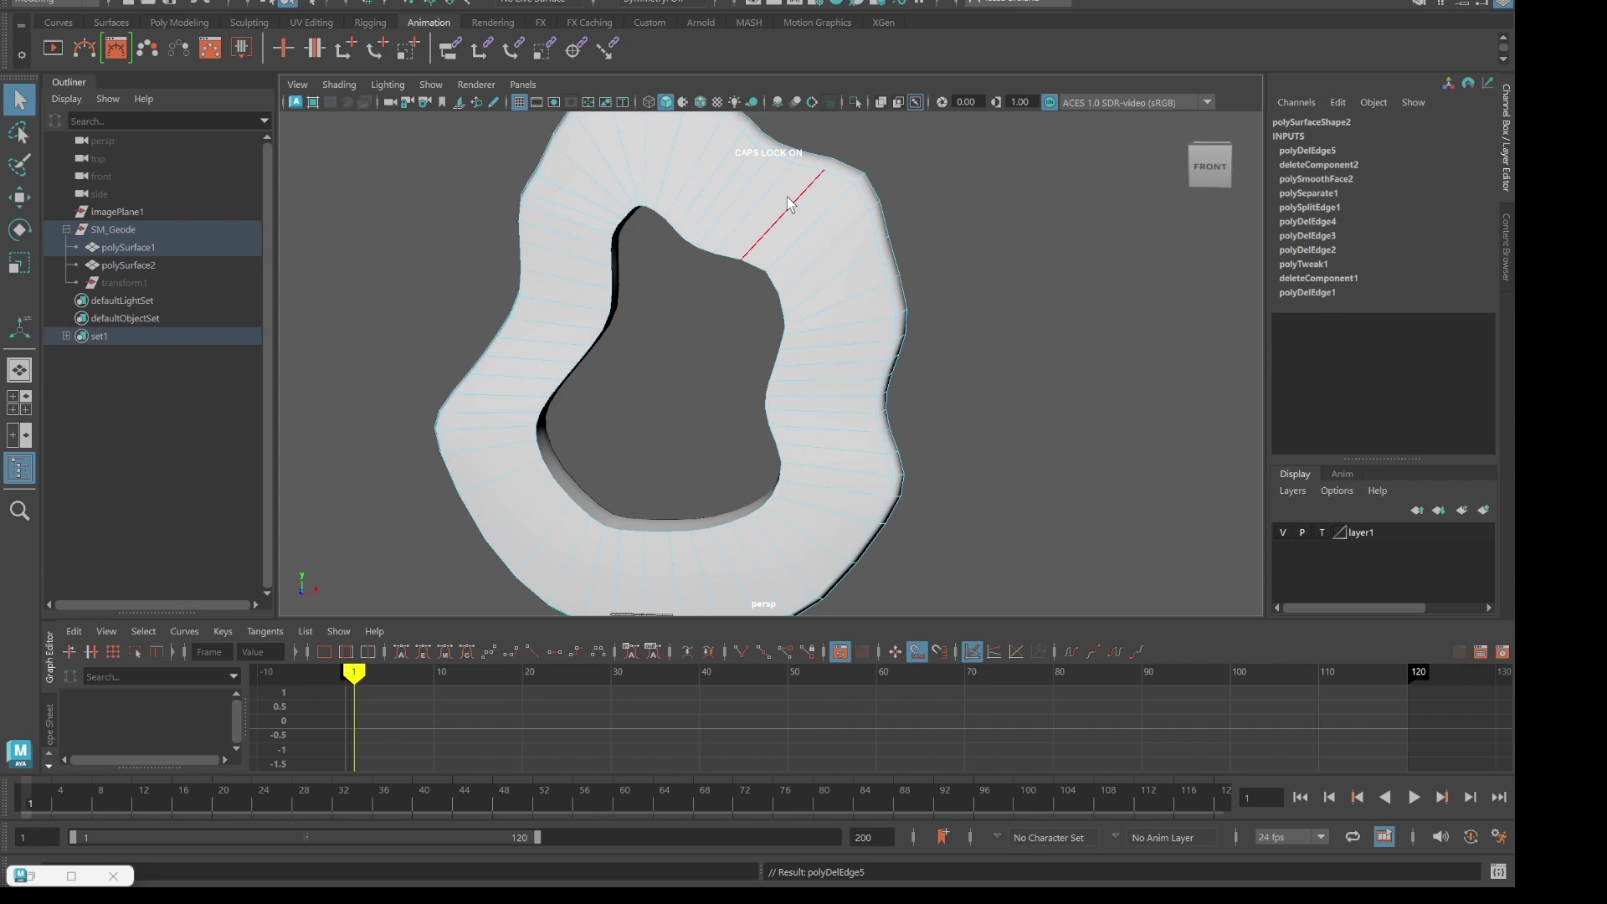
scroll(706, 352, "up", 3)
scroll(706, 351, "down", 3)
left_click_drag(688, 390, 705, 432)
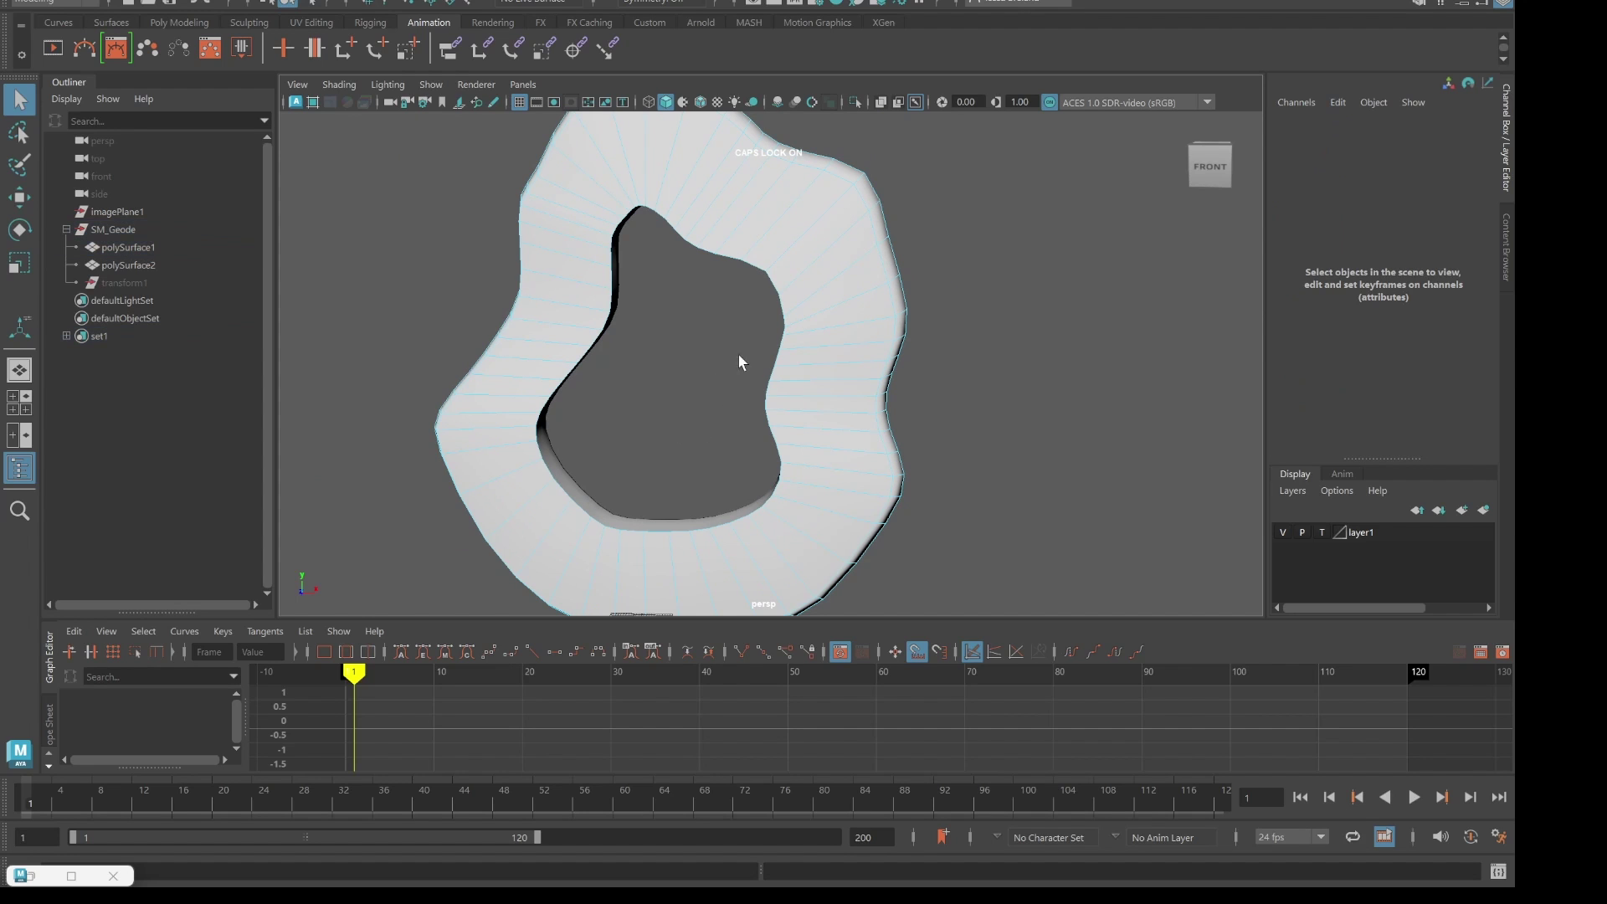
scroll(729, 335, "down", 2)
scroll(708, 398, "up", 2)
key("super")
key("super")
left_click_drag(764, 352, 730, 335, "alt")
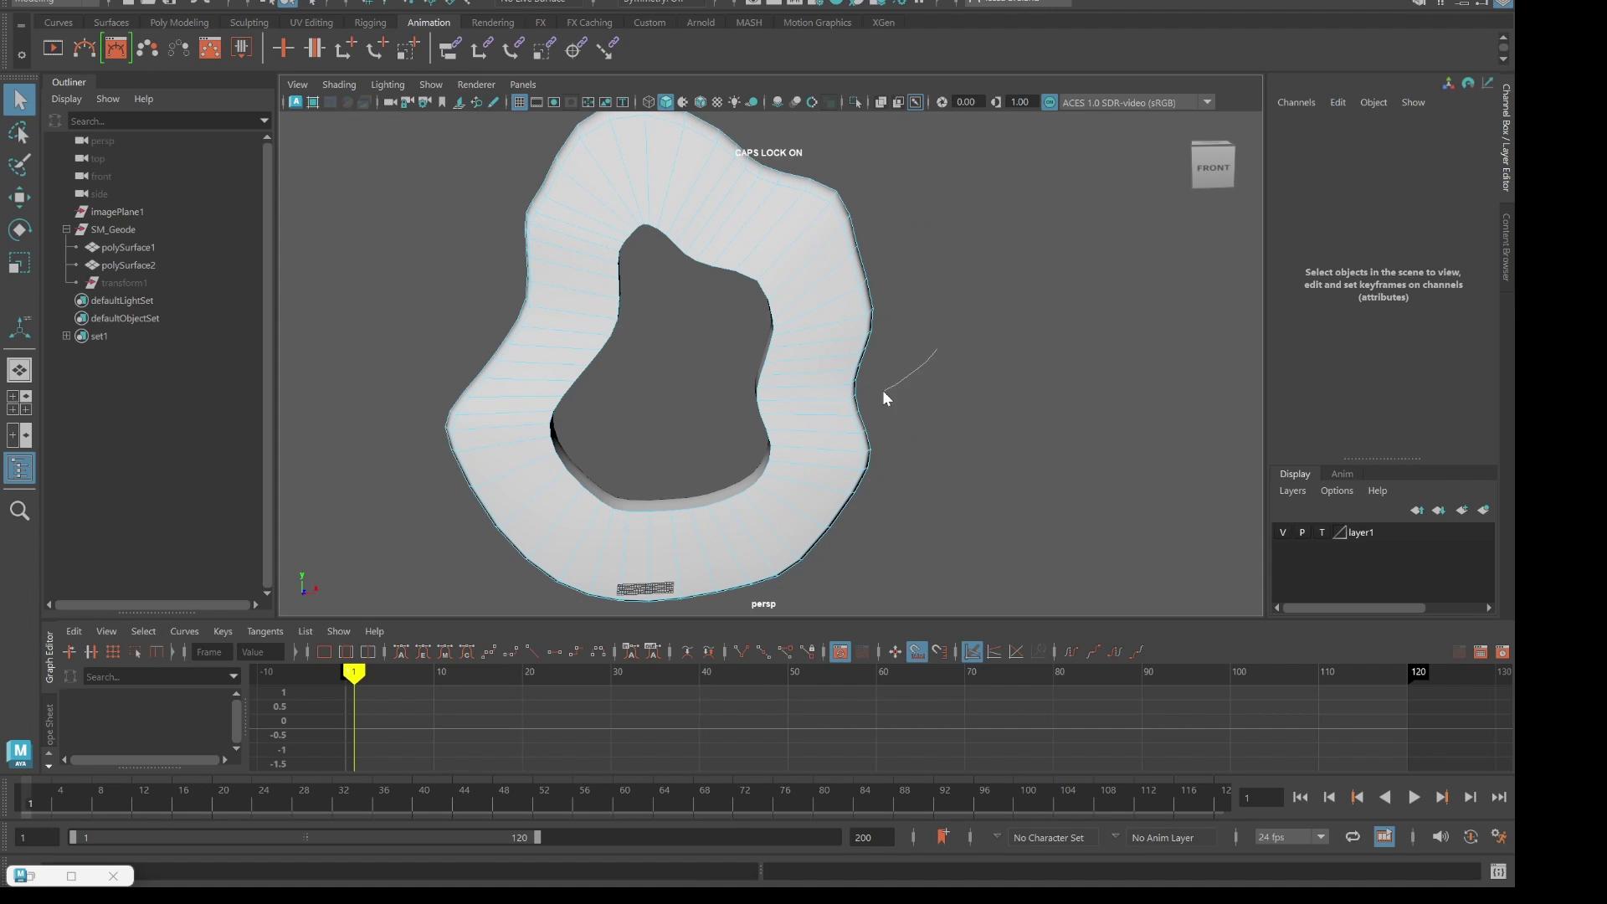
right_click_drag(883, 390, 884, 390, "shift")
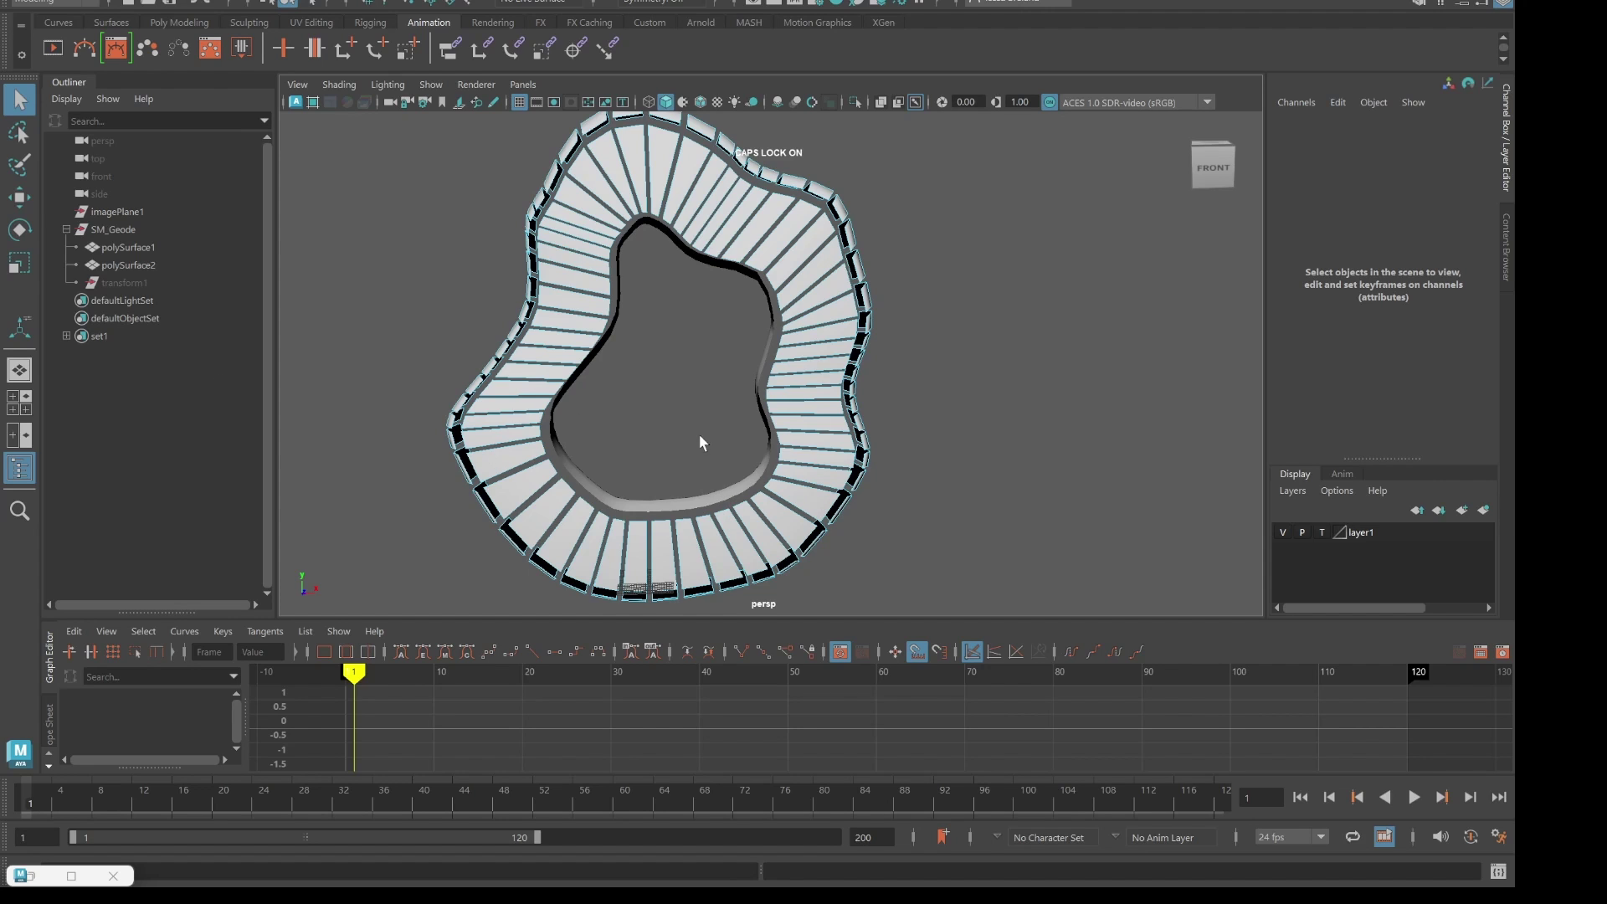
- Delete the construction history of SM_Geode together with polySurface1 and polySurface2
right_click_drag(917, 378, 1031, 351)
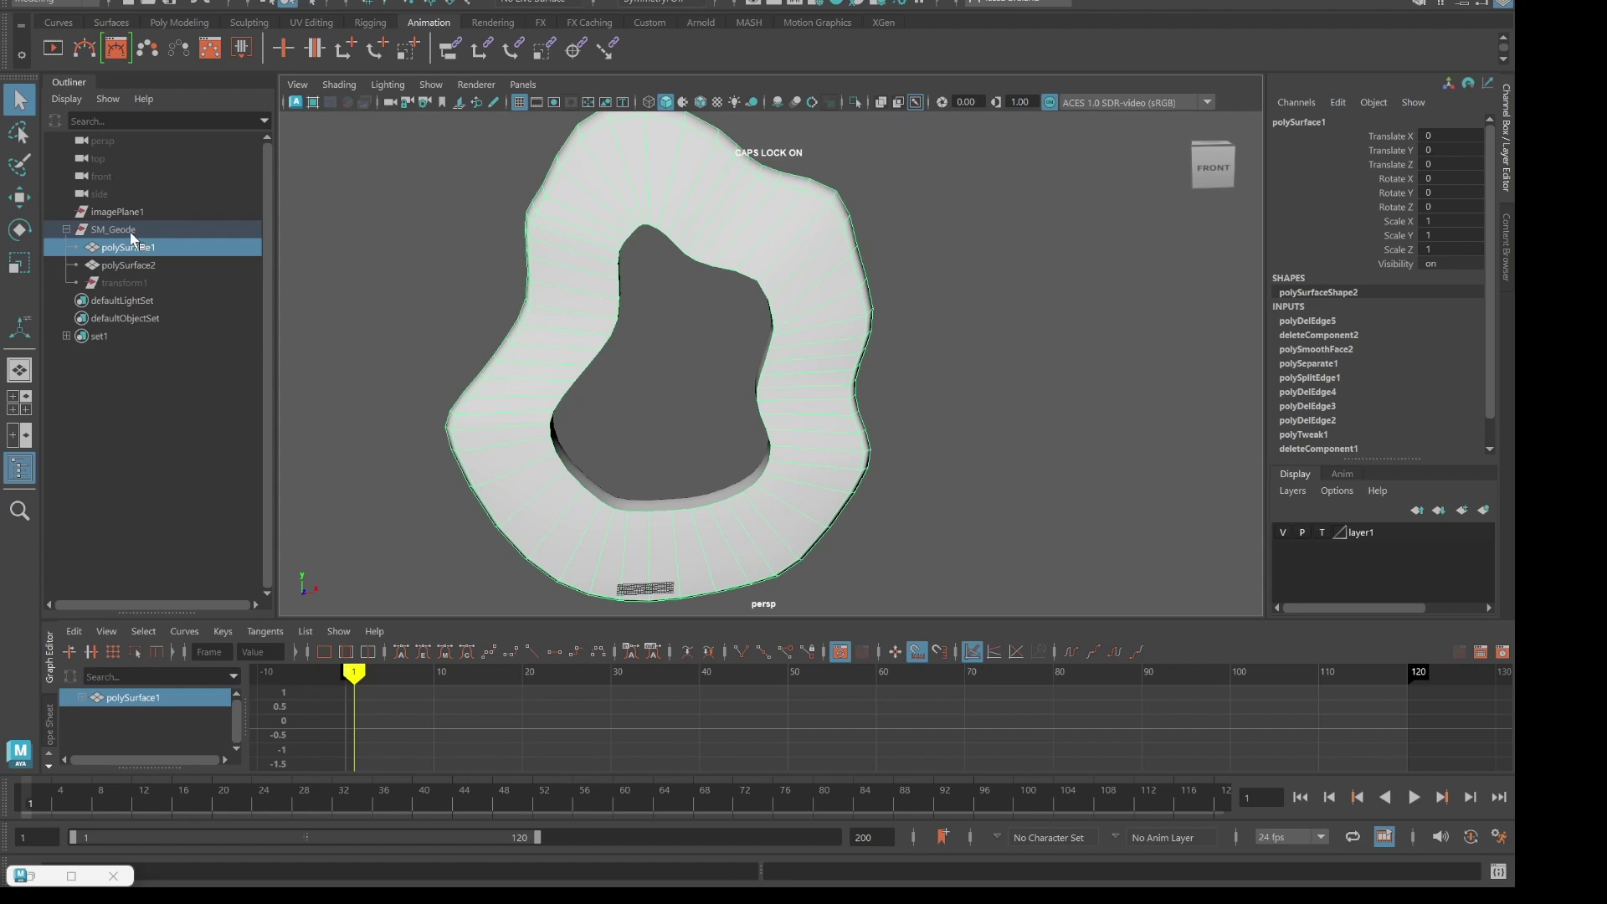
key("Up")
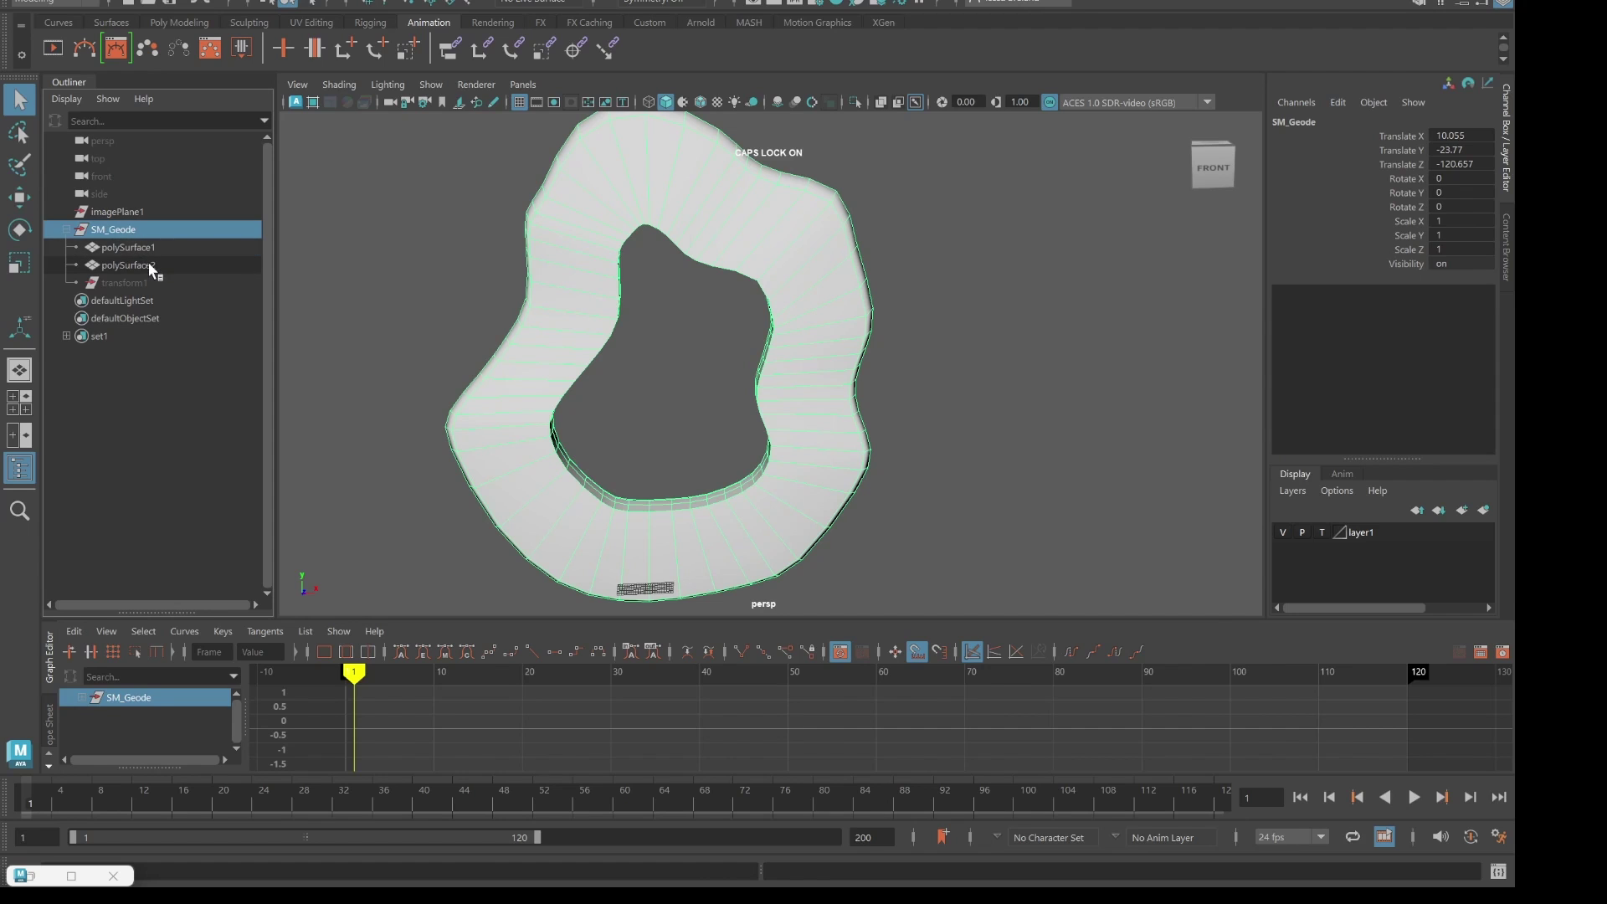
left_click(150, 265, "shift")
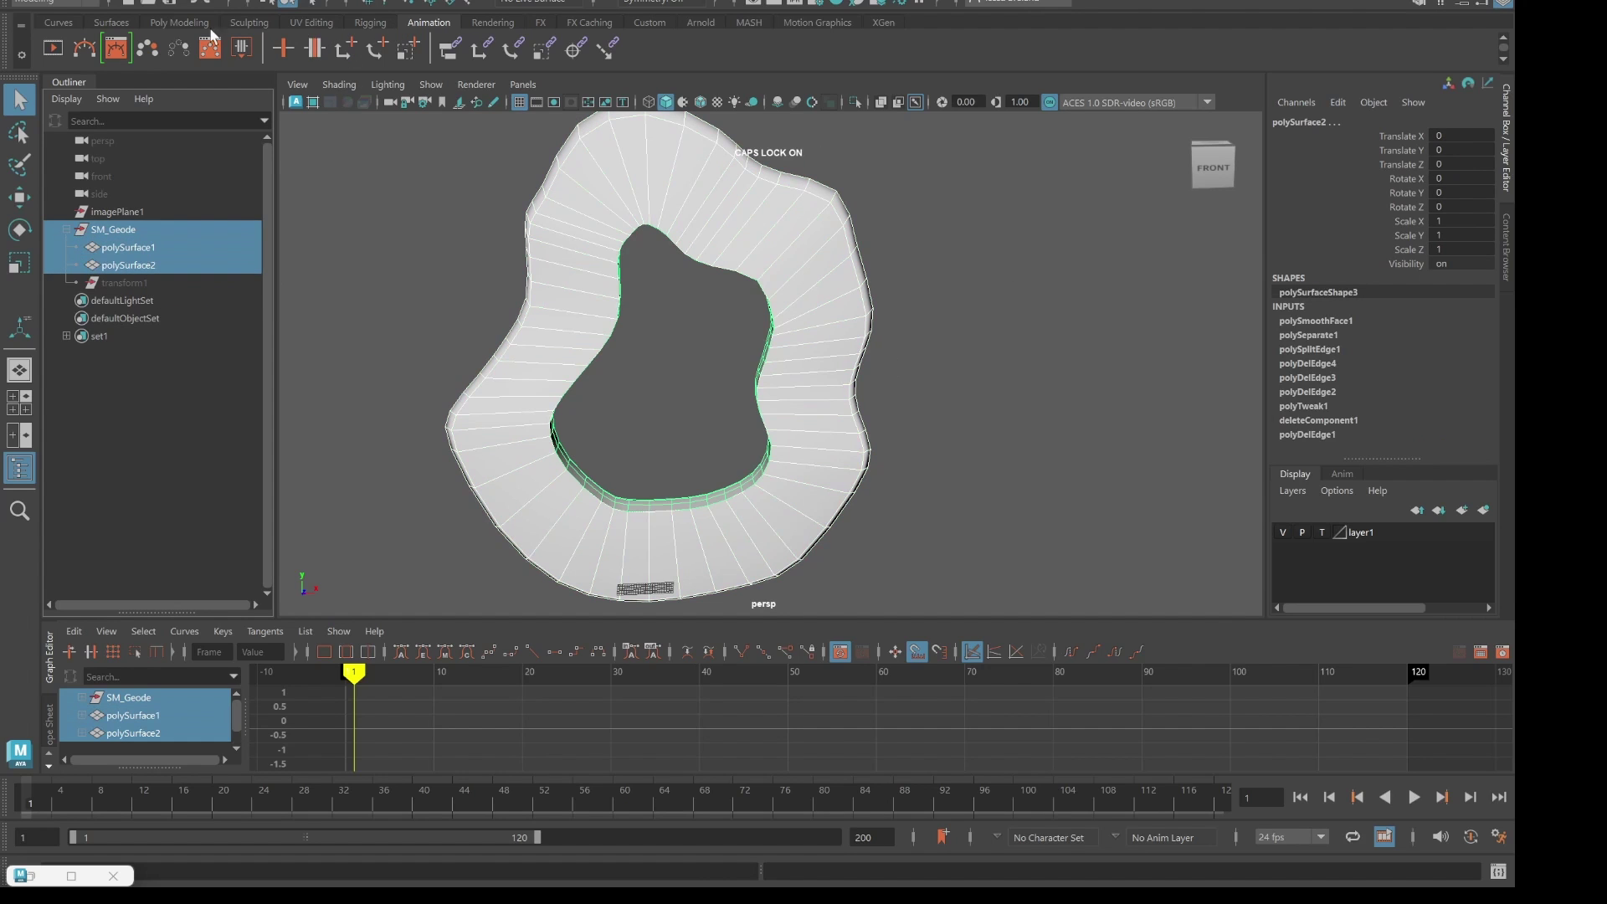
left_click(180, 23)
left_click(616, 54)
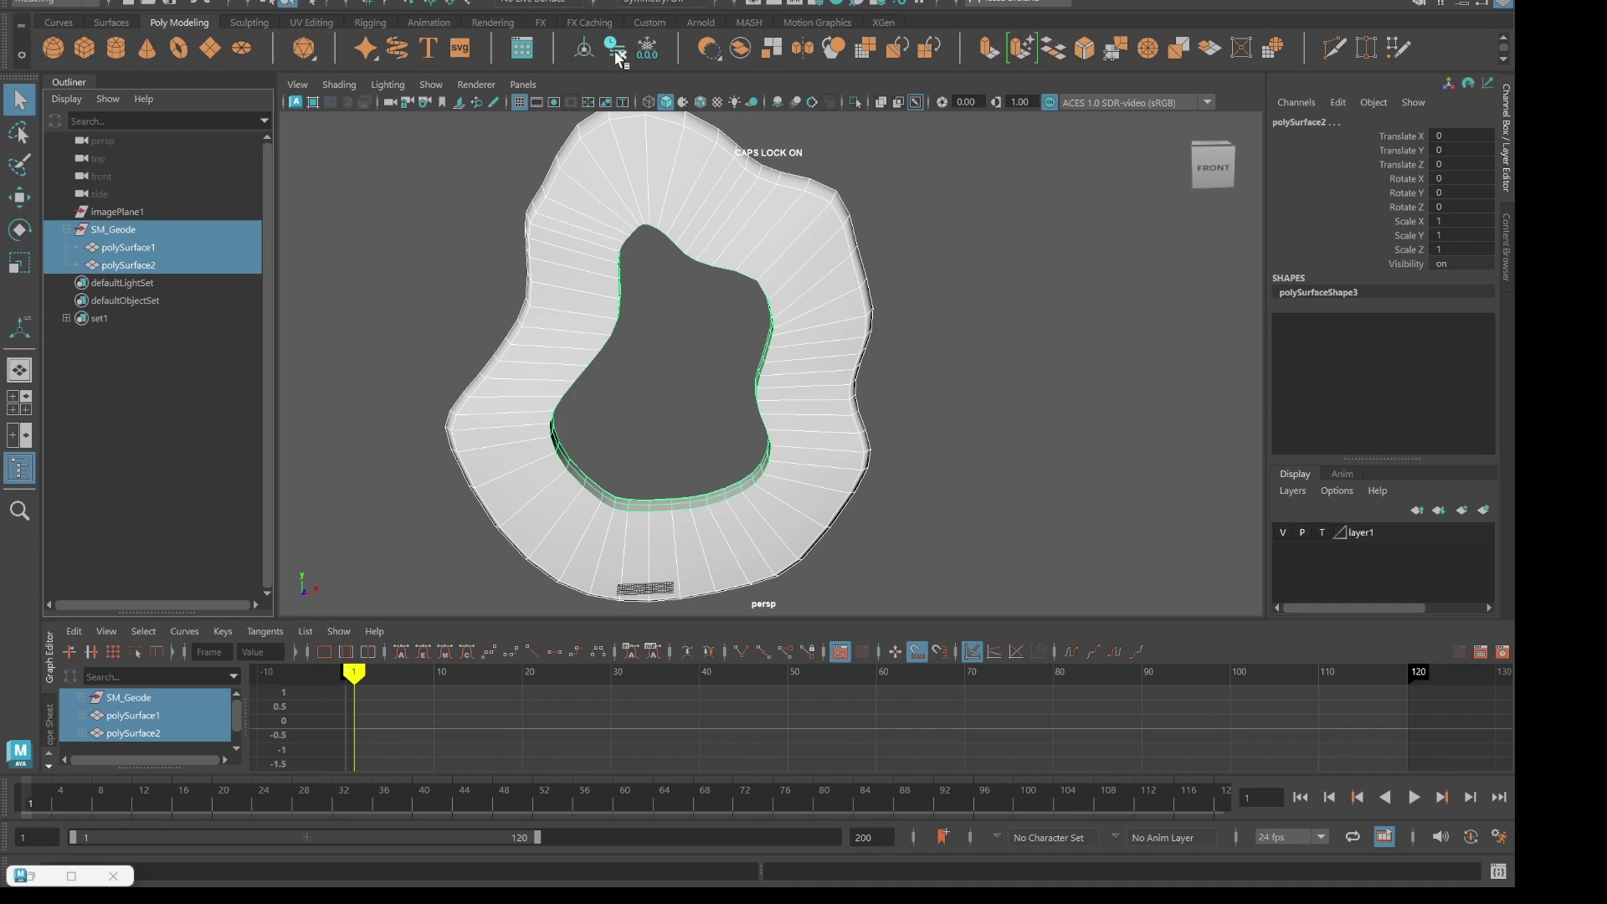
left_click(425, 286)
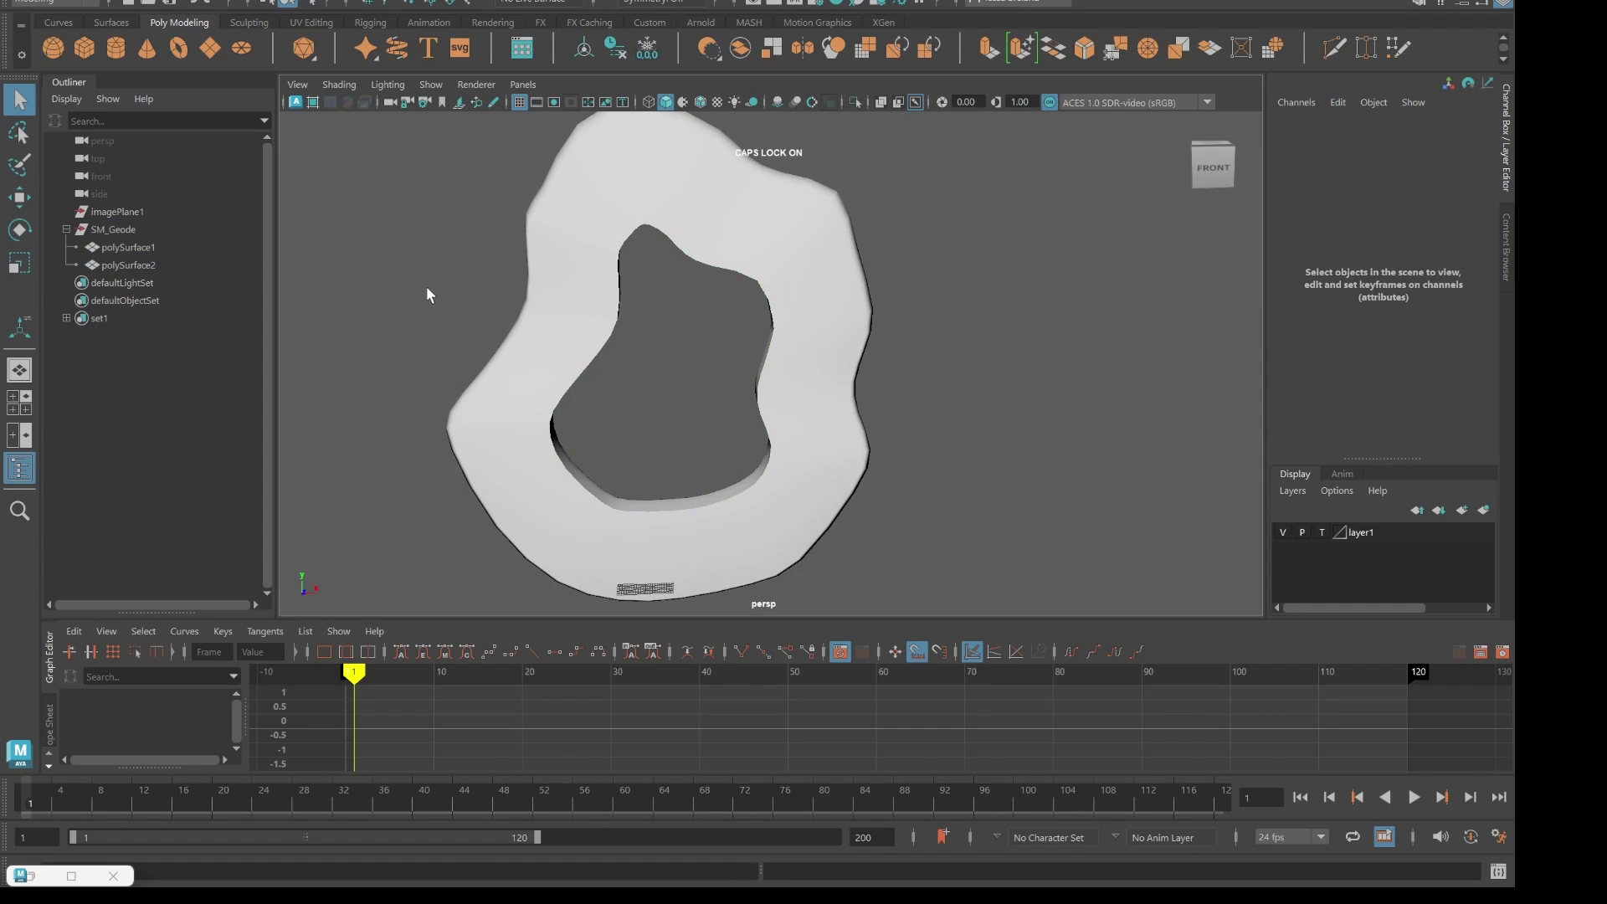
left_click(117, 228)
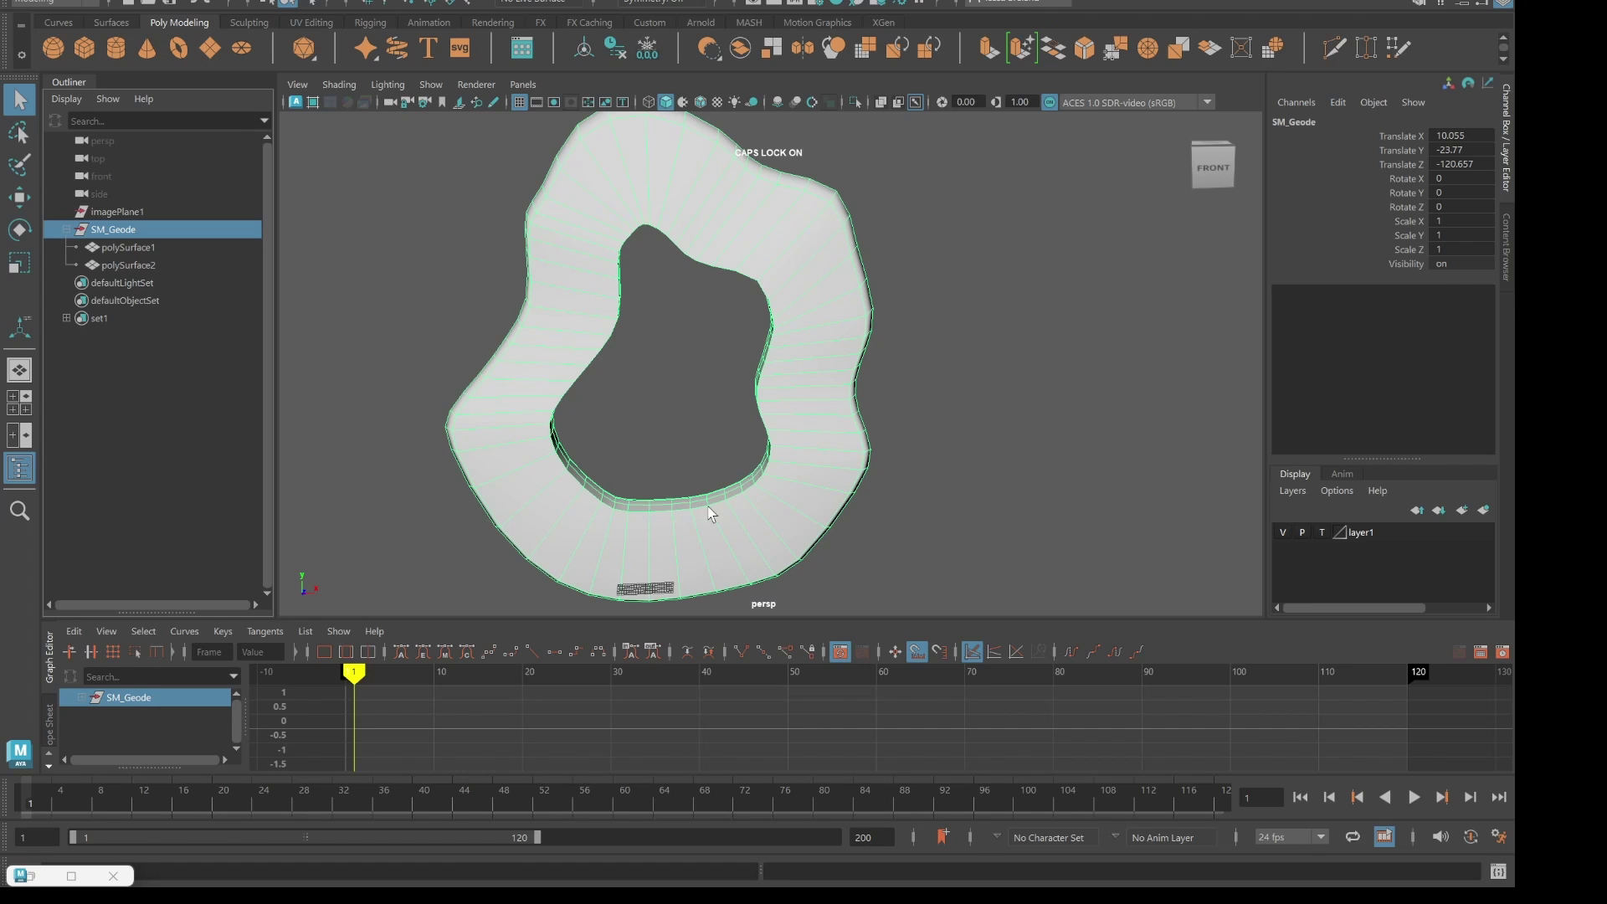
left_click(639, 411)
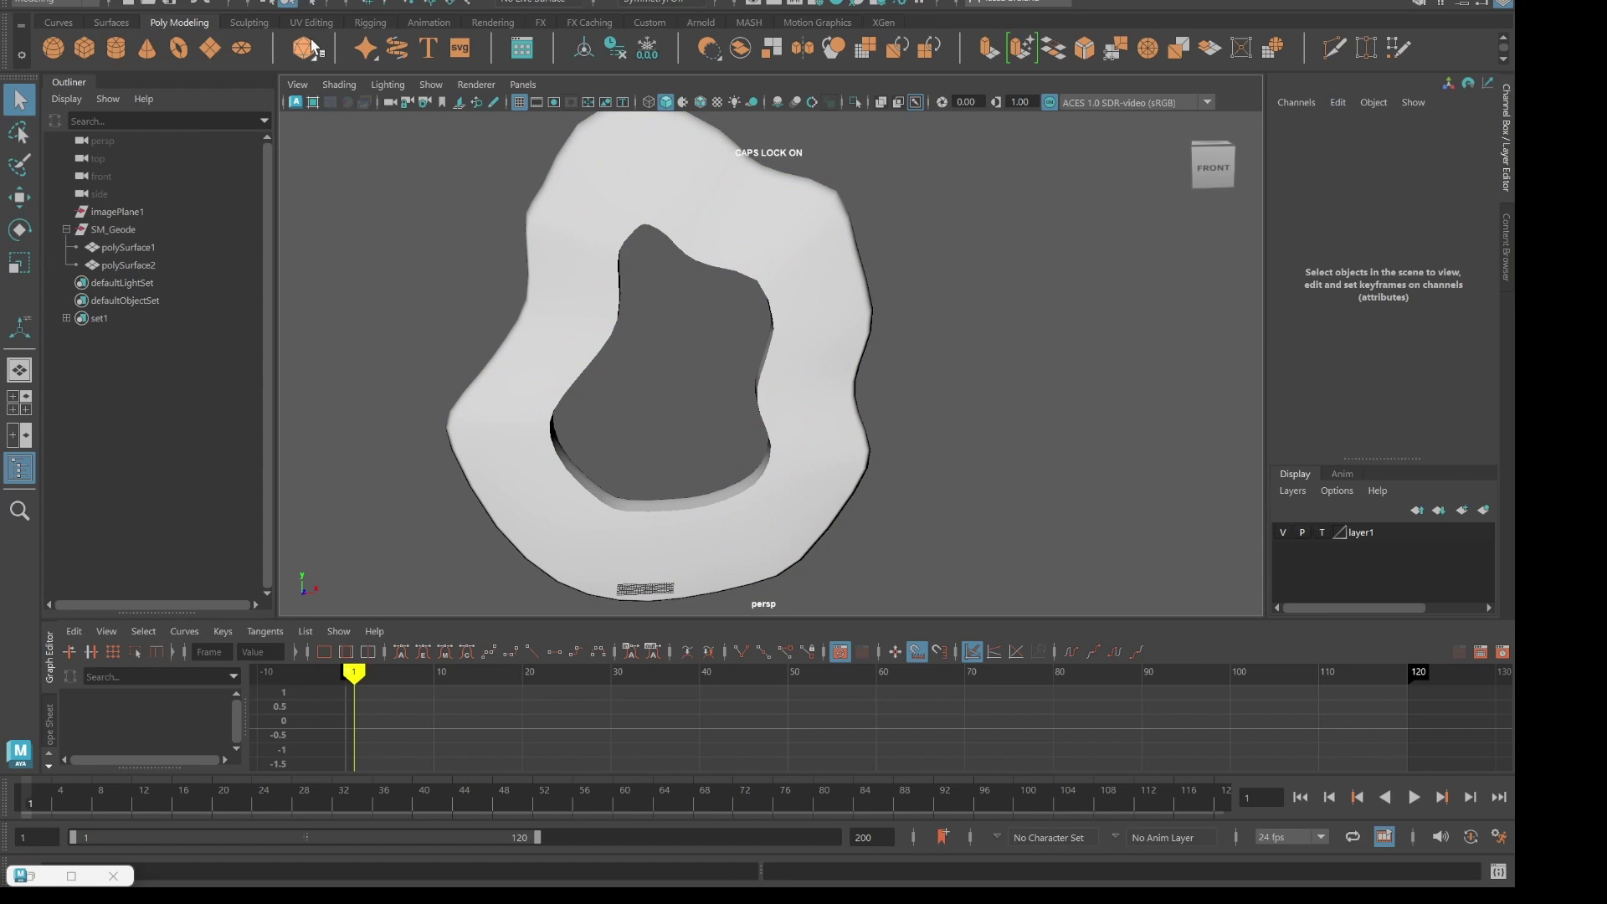
- Switch to the Rigging toolset and activate the Create Joints tool
left_click(380, 29)
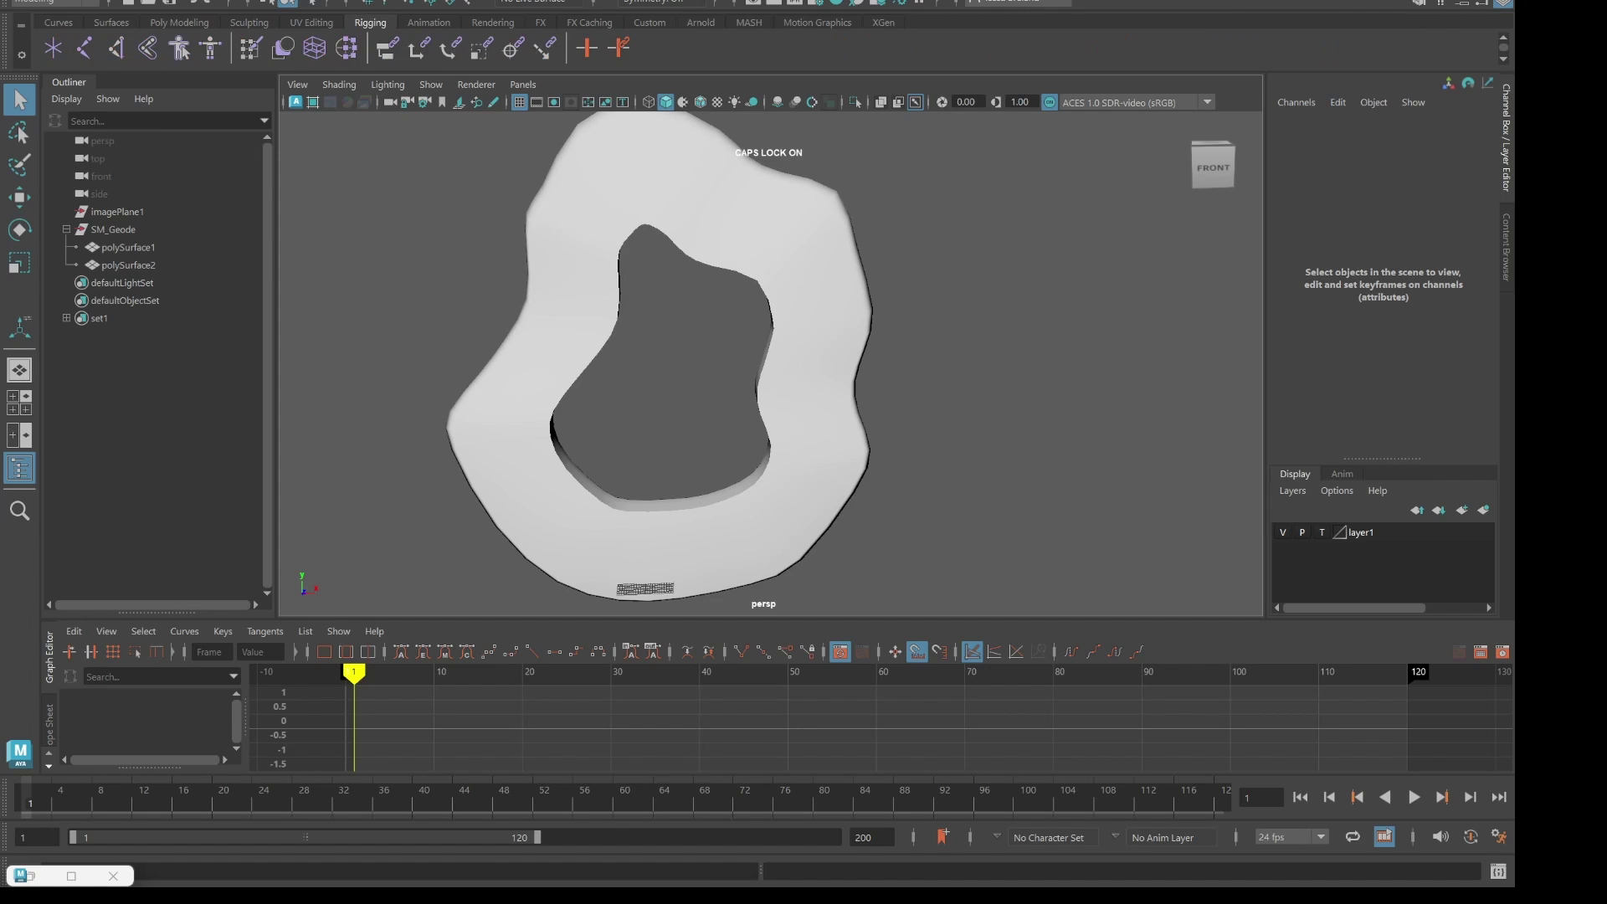
left_click(1423, 2)
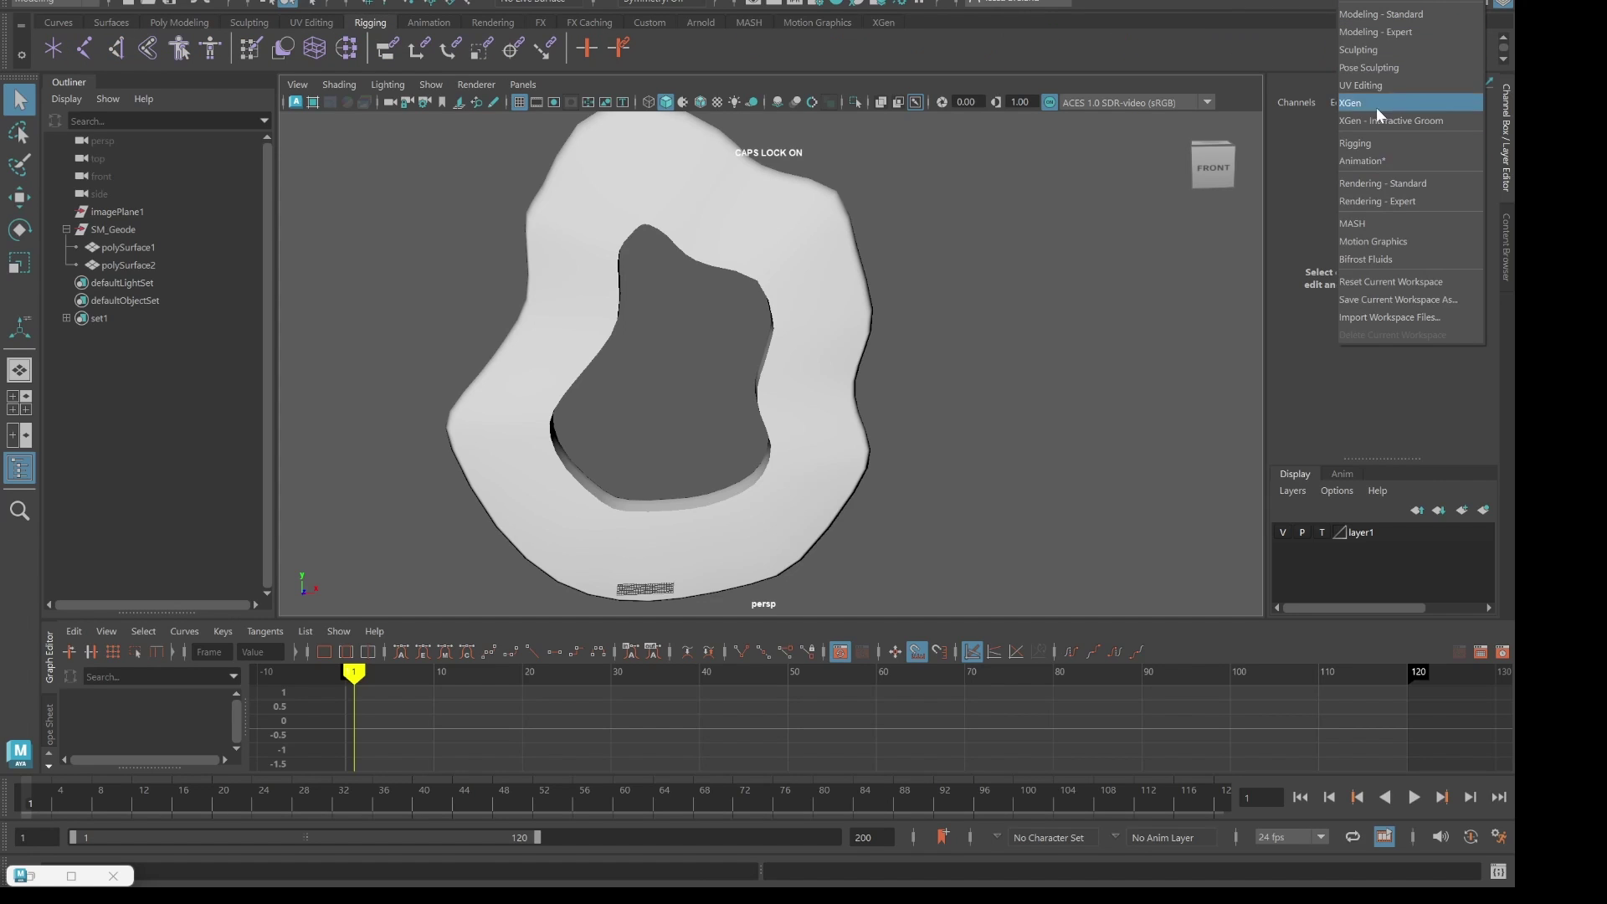
left_click(1351, 159)
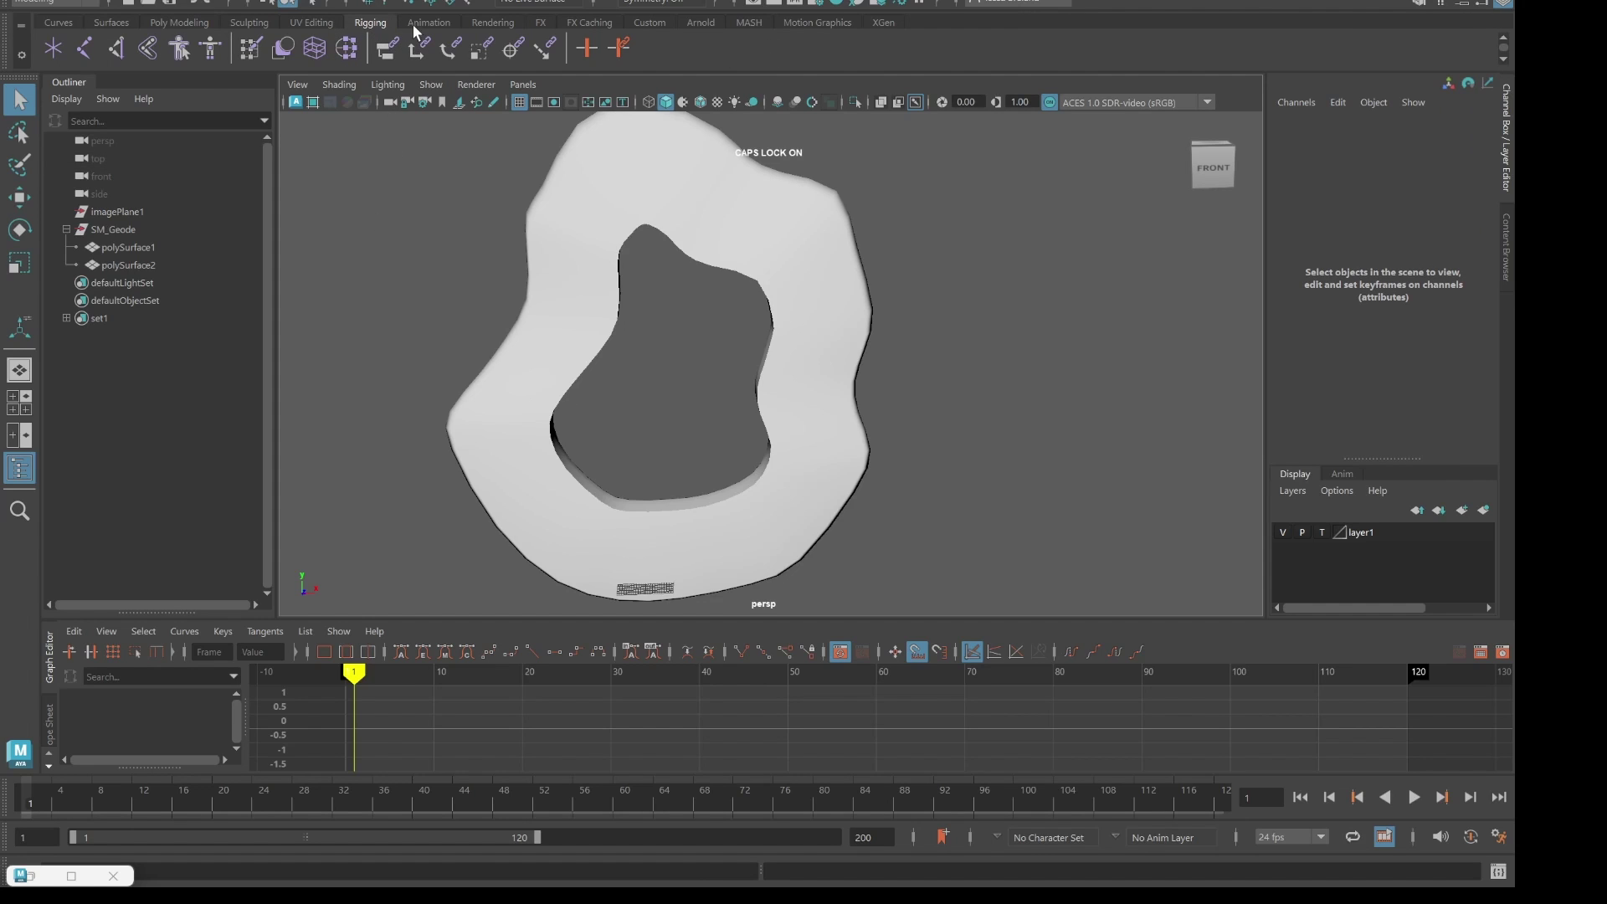
left_click(65, 4)
left_click(58, 25)
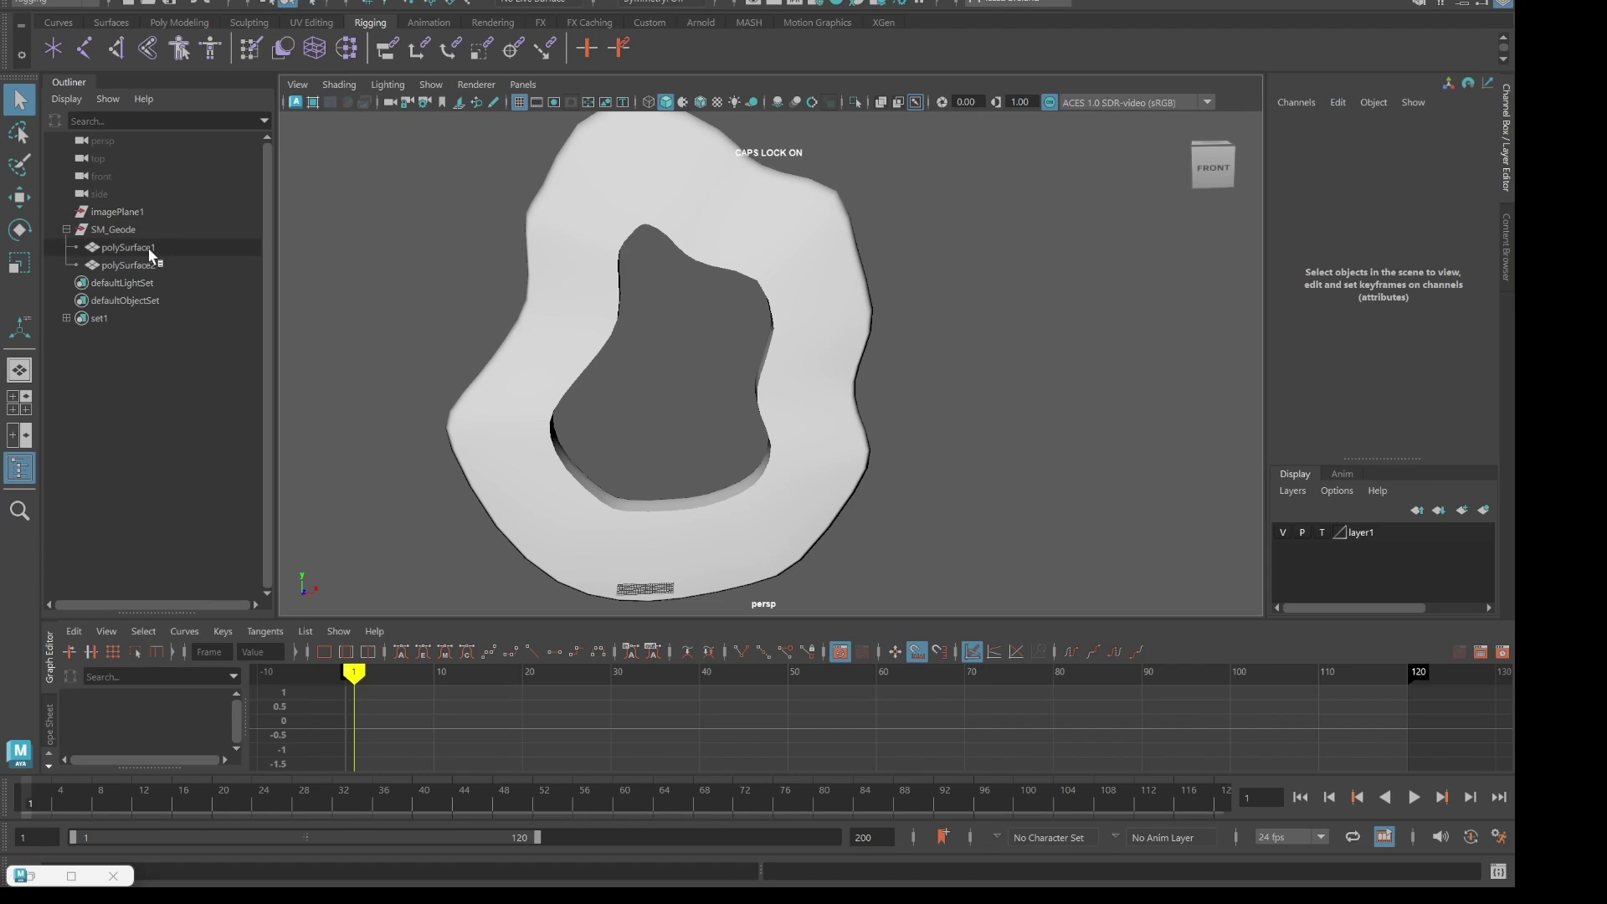
left_click(83, 48)
left_click(709, 444)
key("ctrl+z")
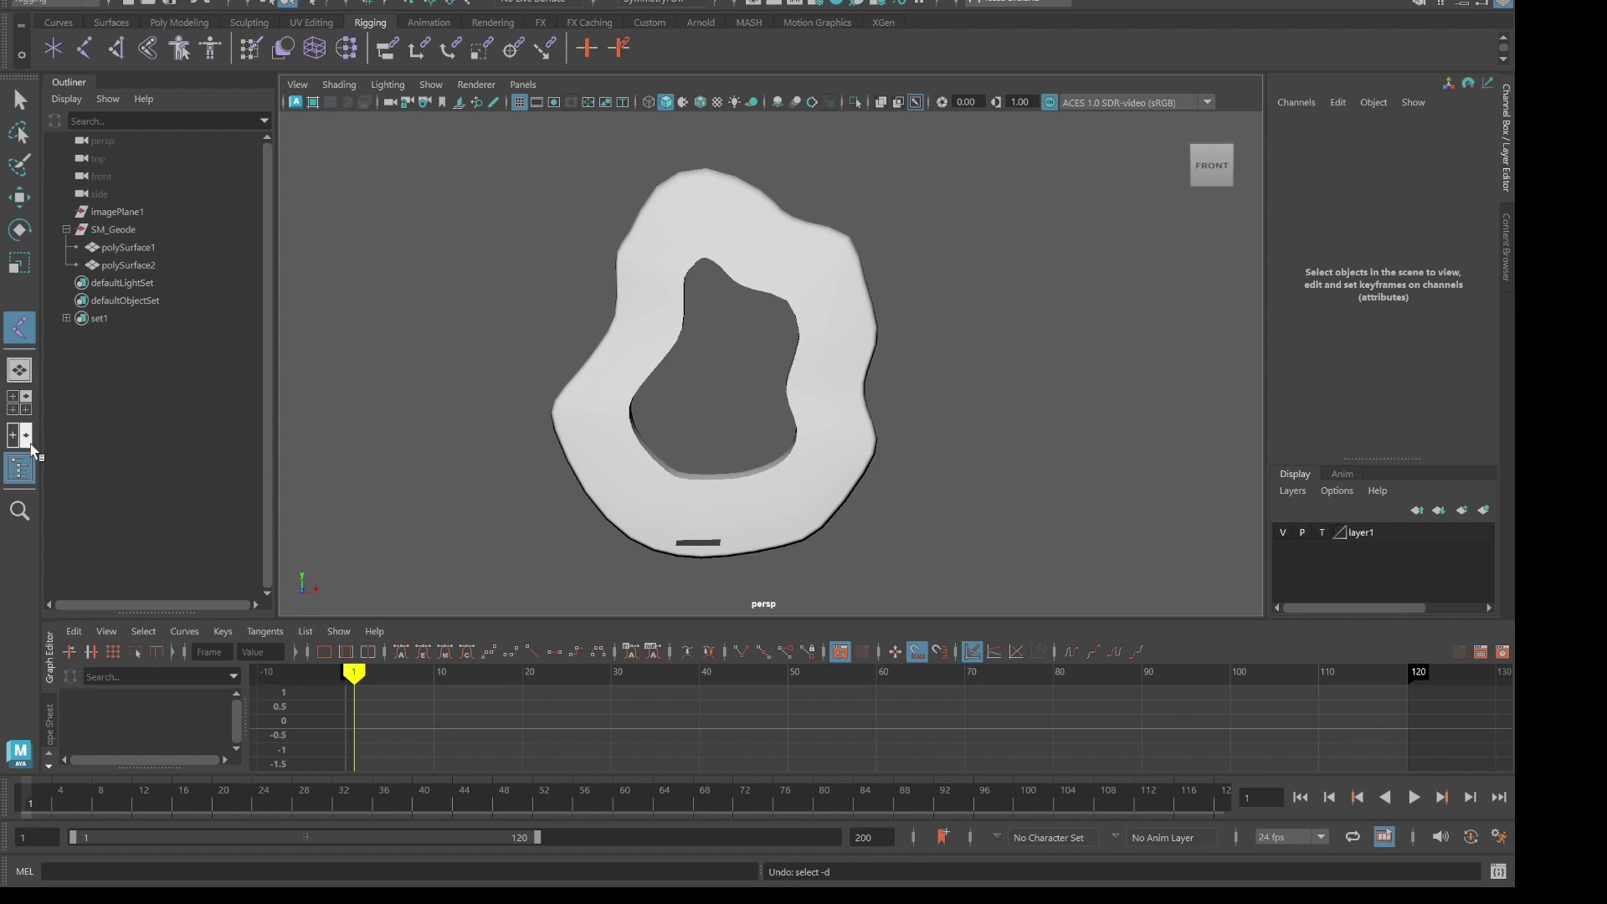
- In the front view, place a joint near the middle of the geode's opening and a child joint about 89.5 units above it
left_click(19, 402)
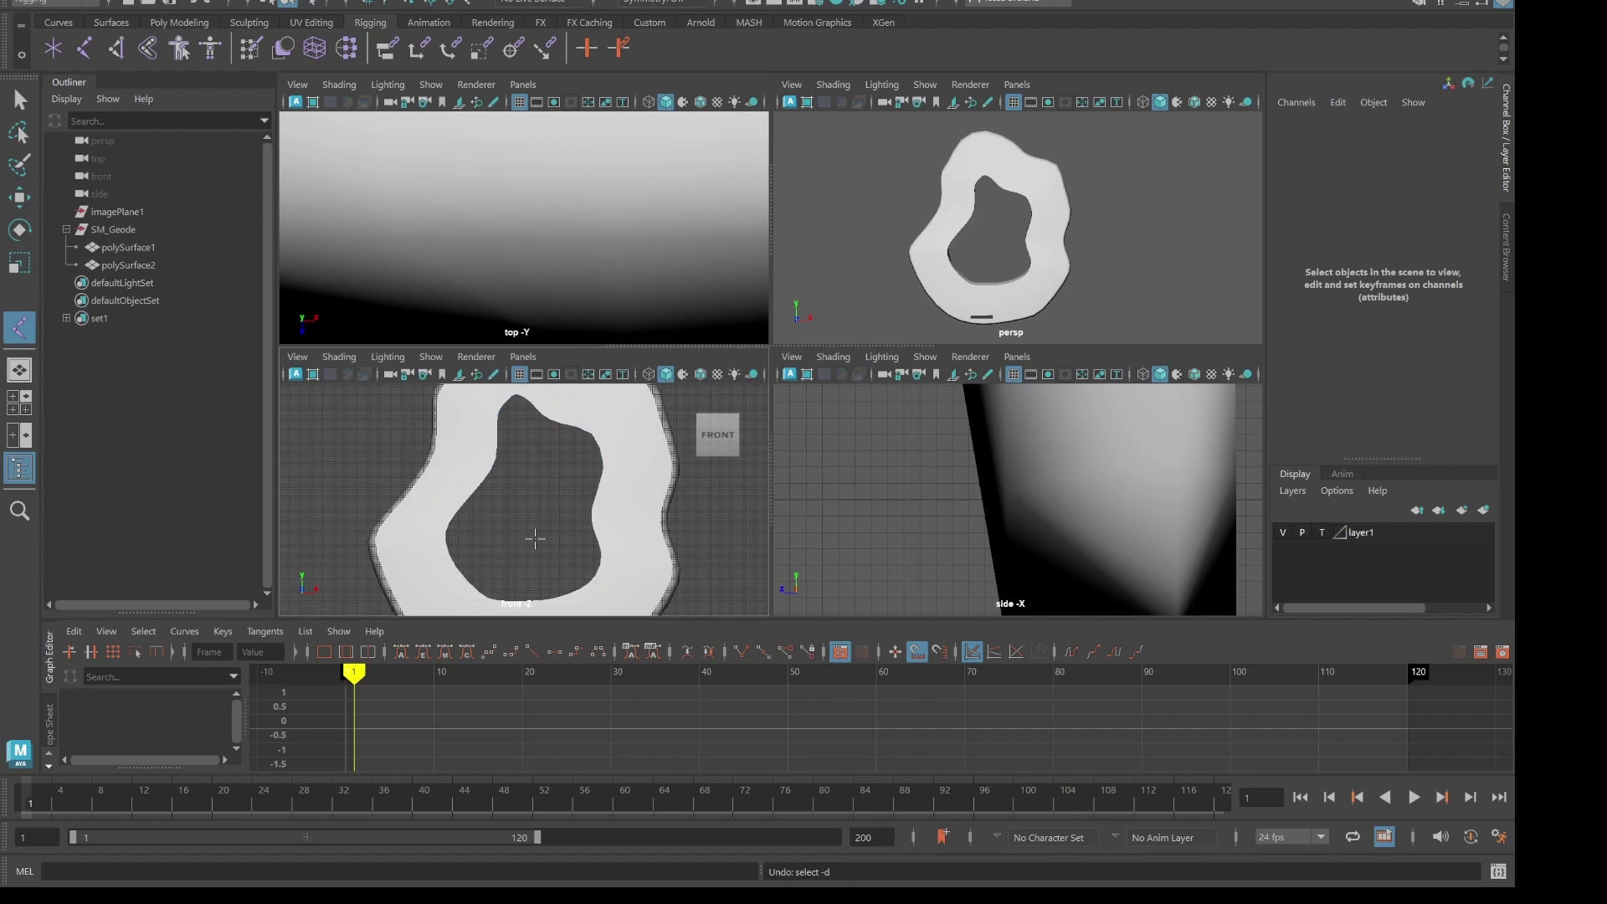
key("space")
key("f")
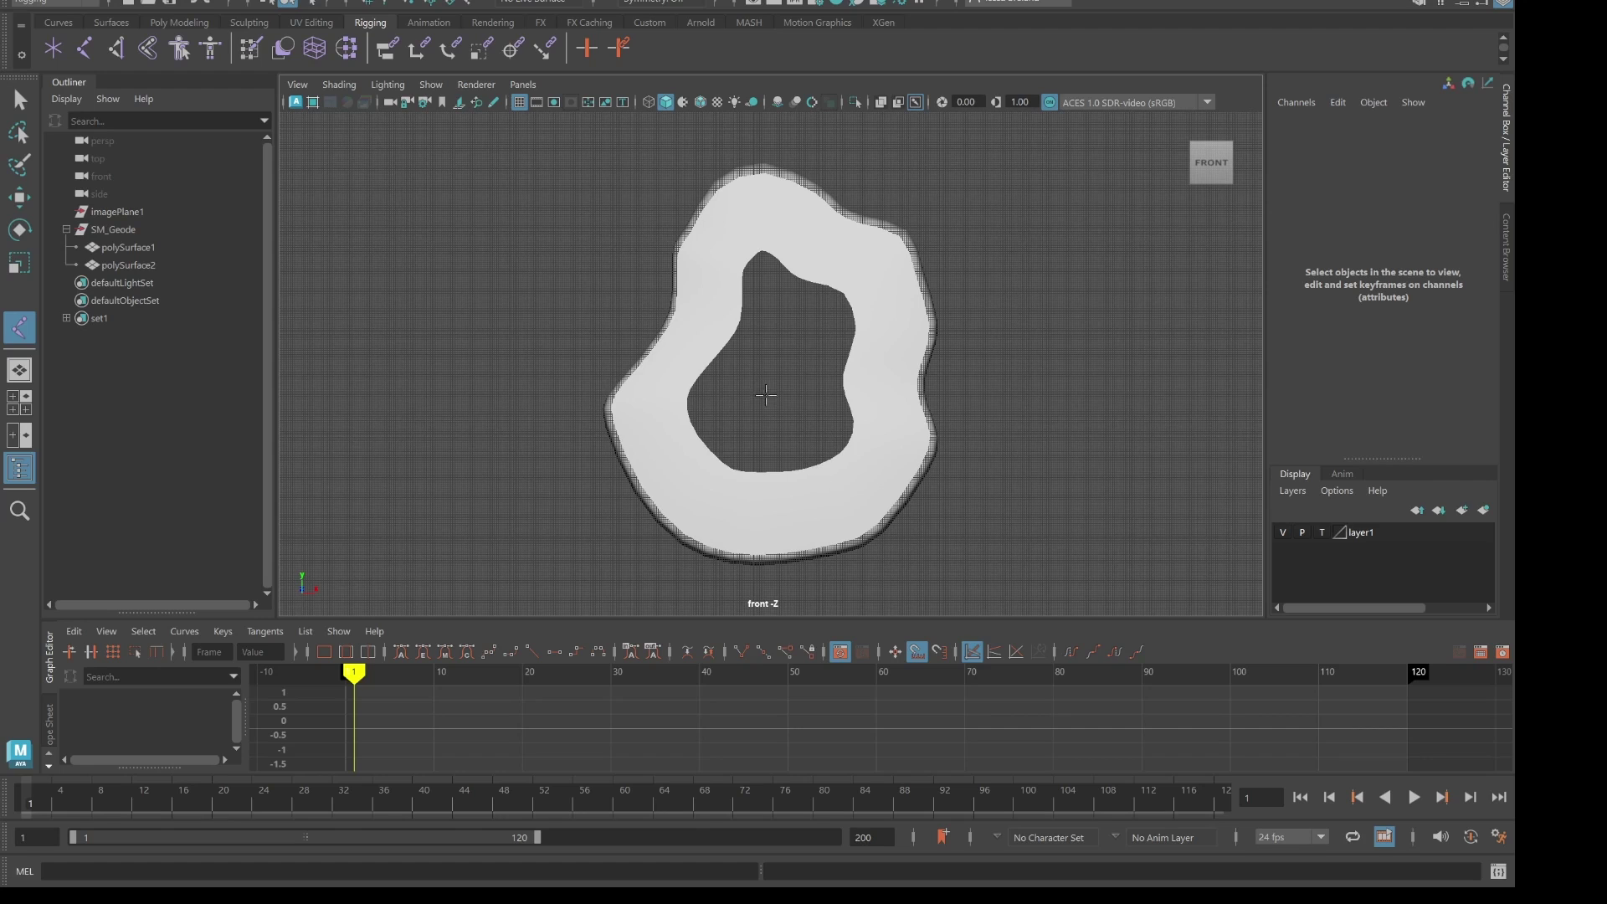
left_click(780, 379)
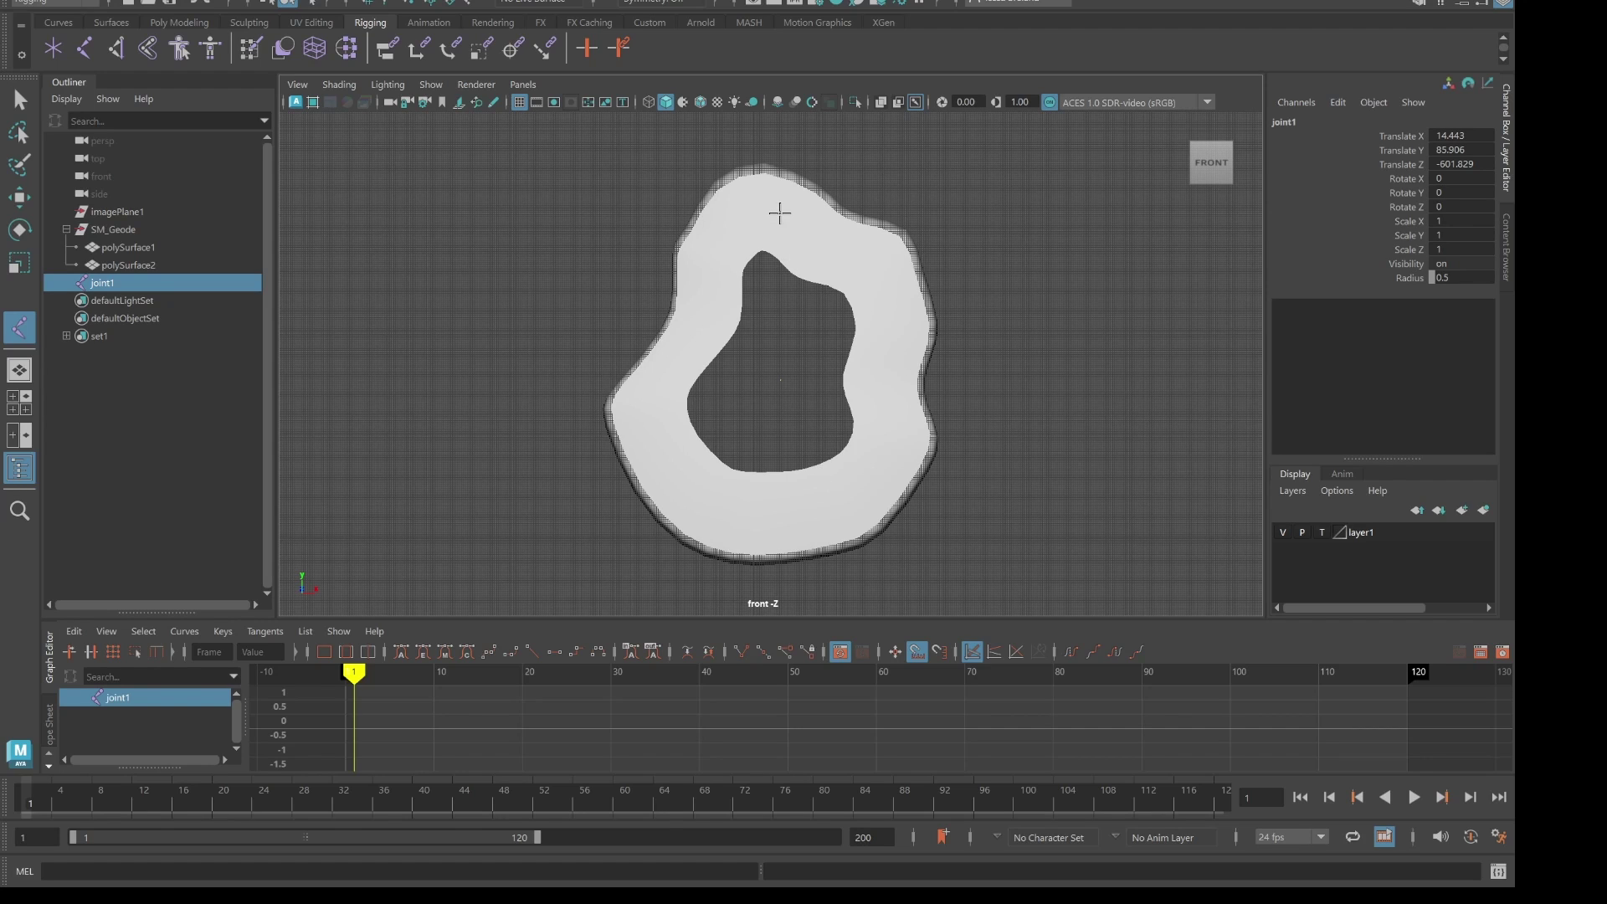
left_click(783, 216)
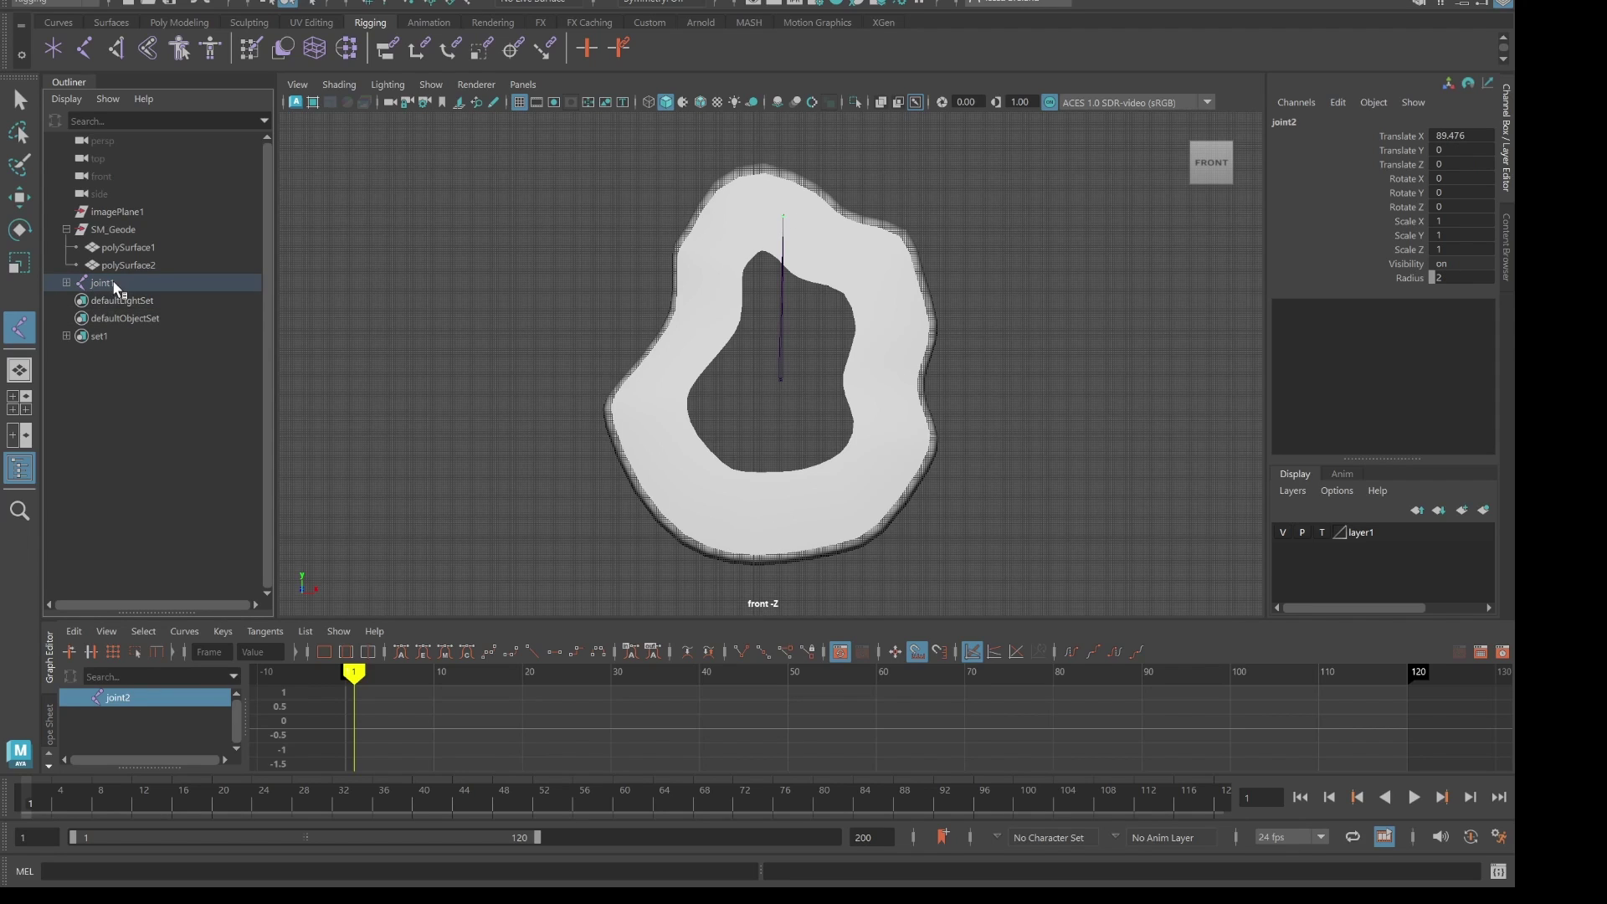
- Branch three more child joints from joint1, one each onto the geode's lower part, right side and left side
left_click(88, 285)
left_click(66, 283)
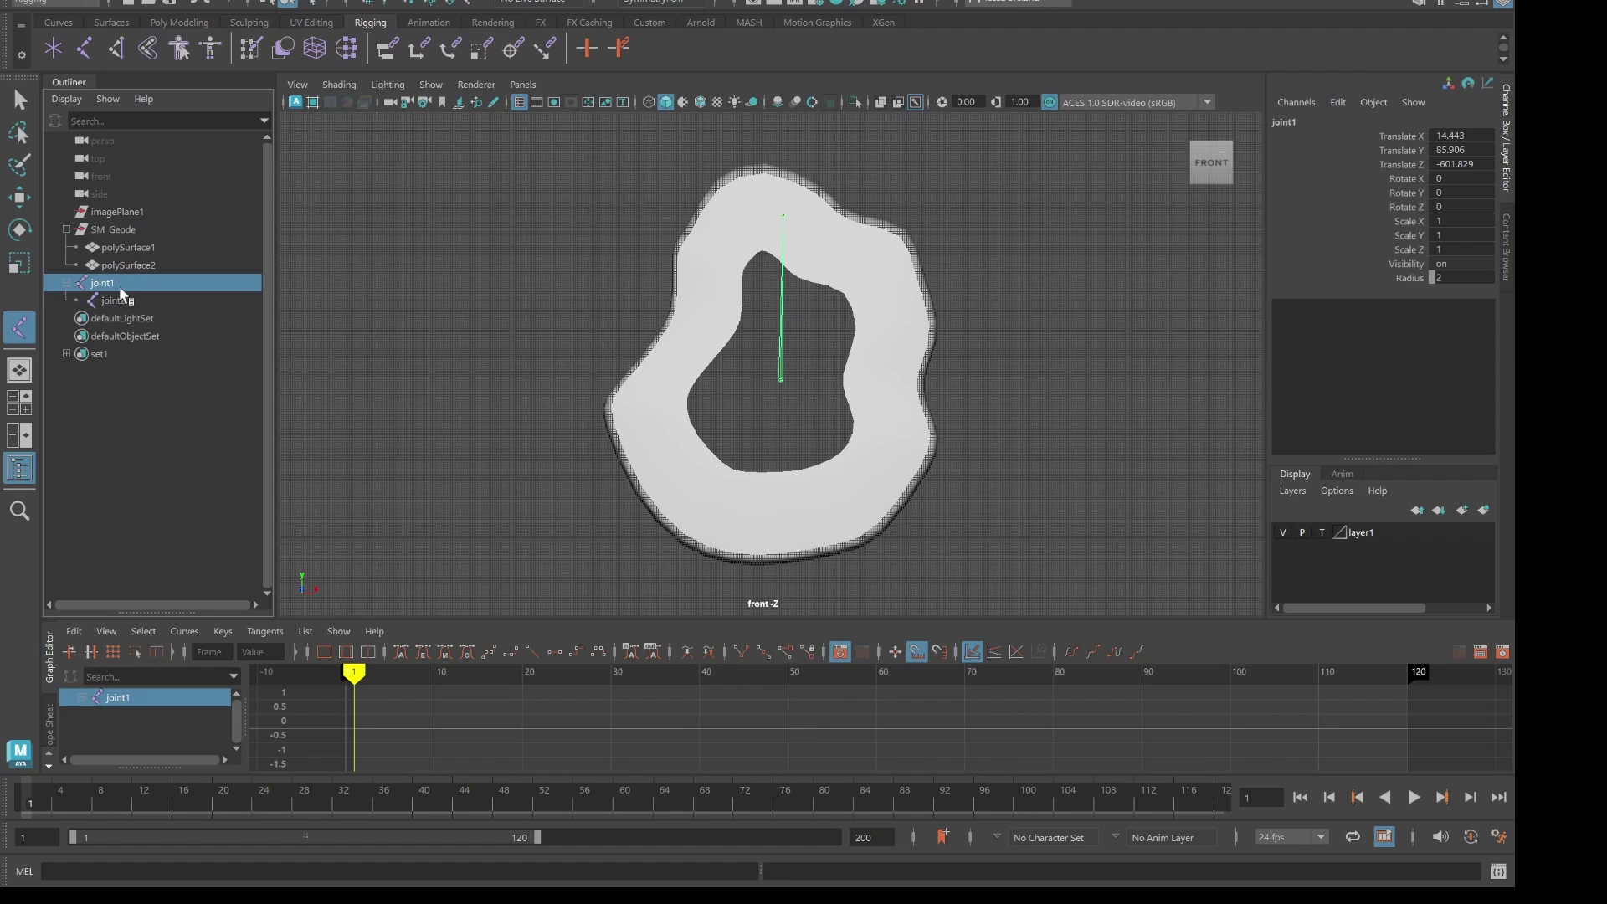
left_click(769, 511)
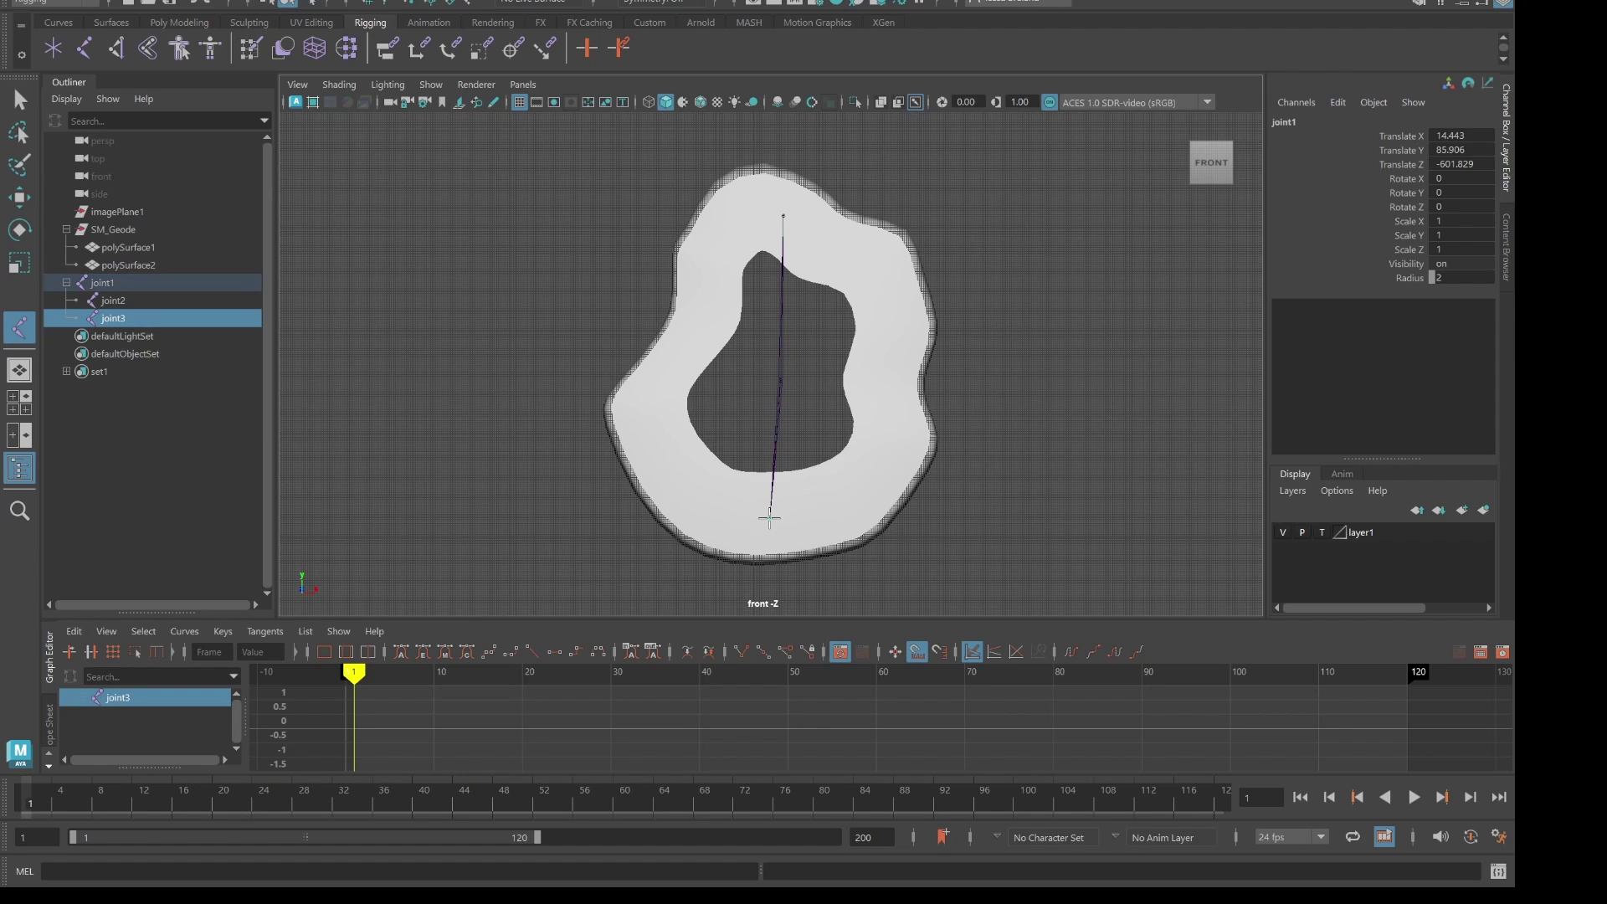
left_click(113, 286)
left_click(887, 376)
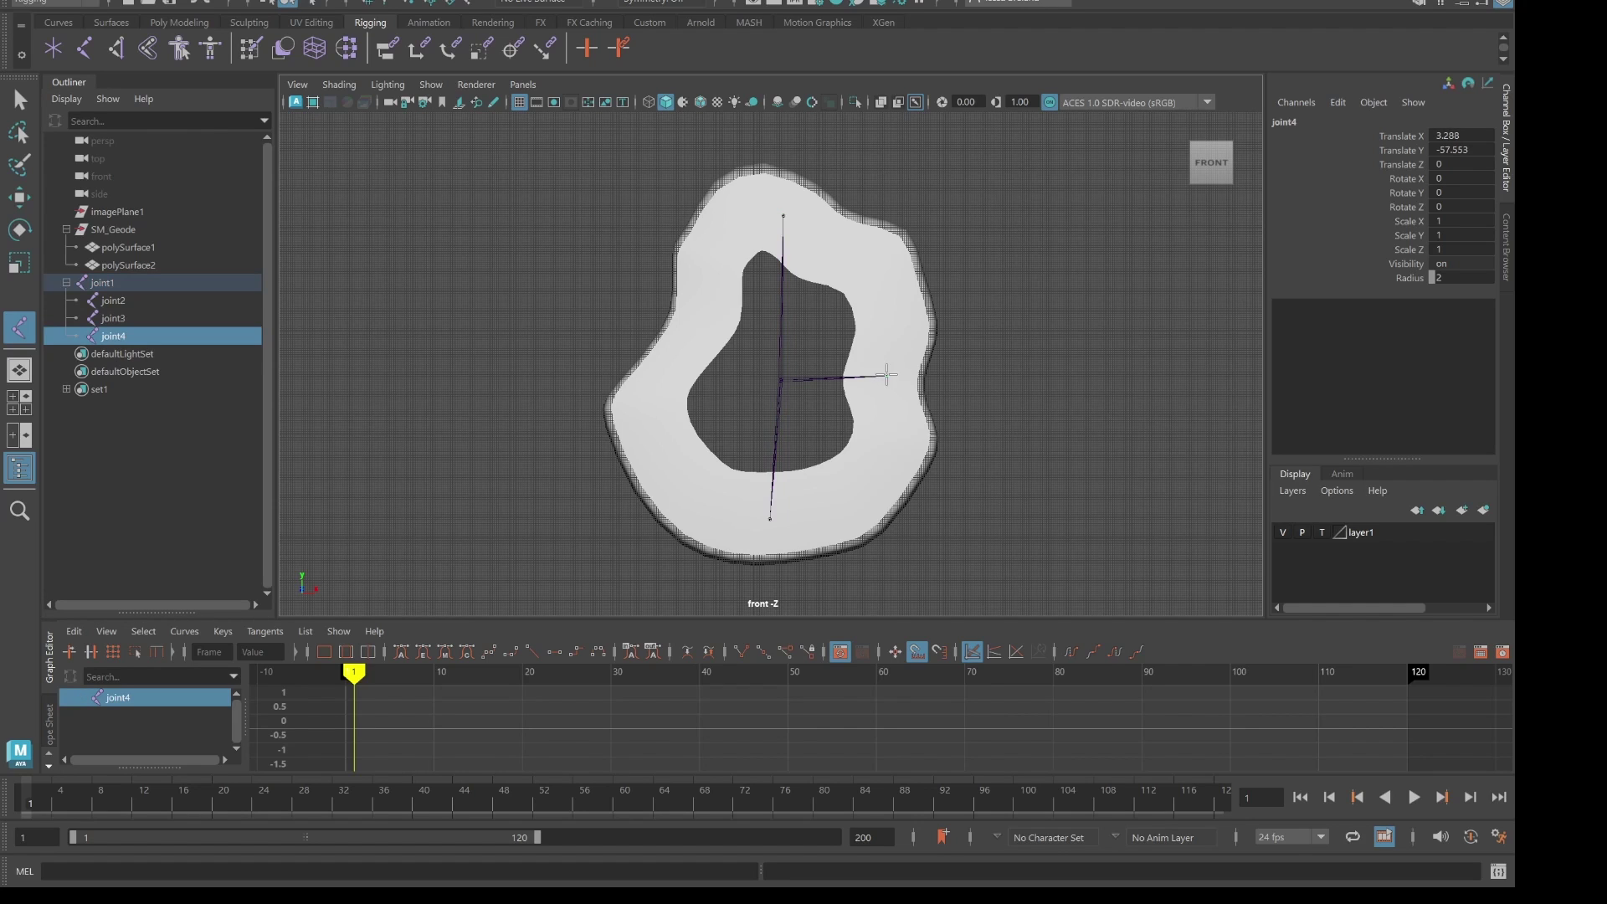
left_click(106, 283)
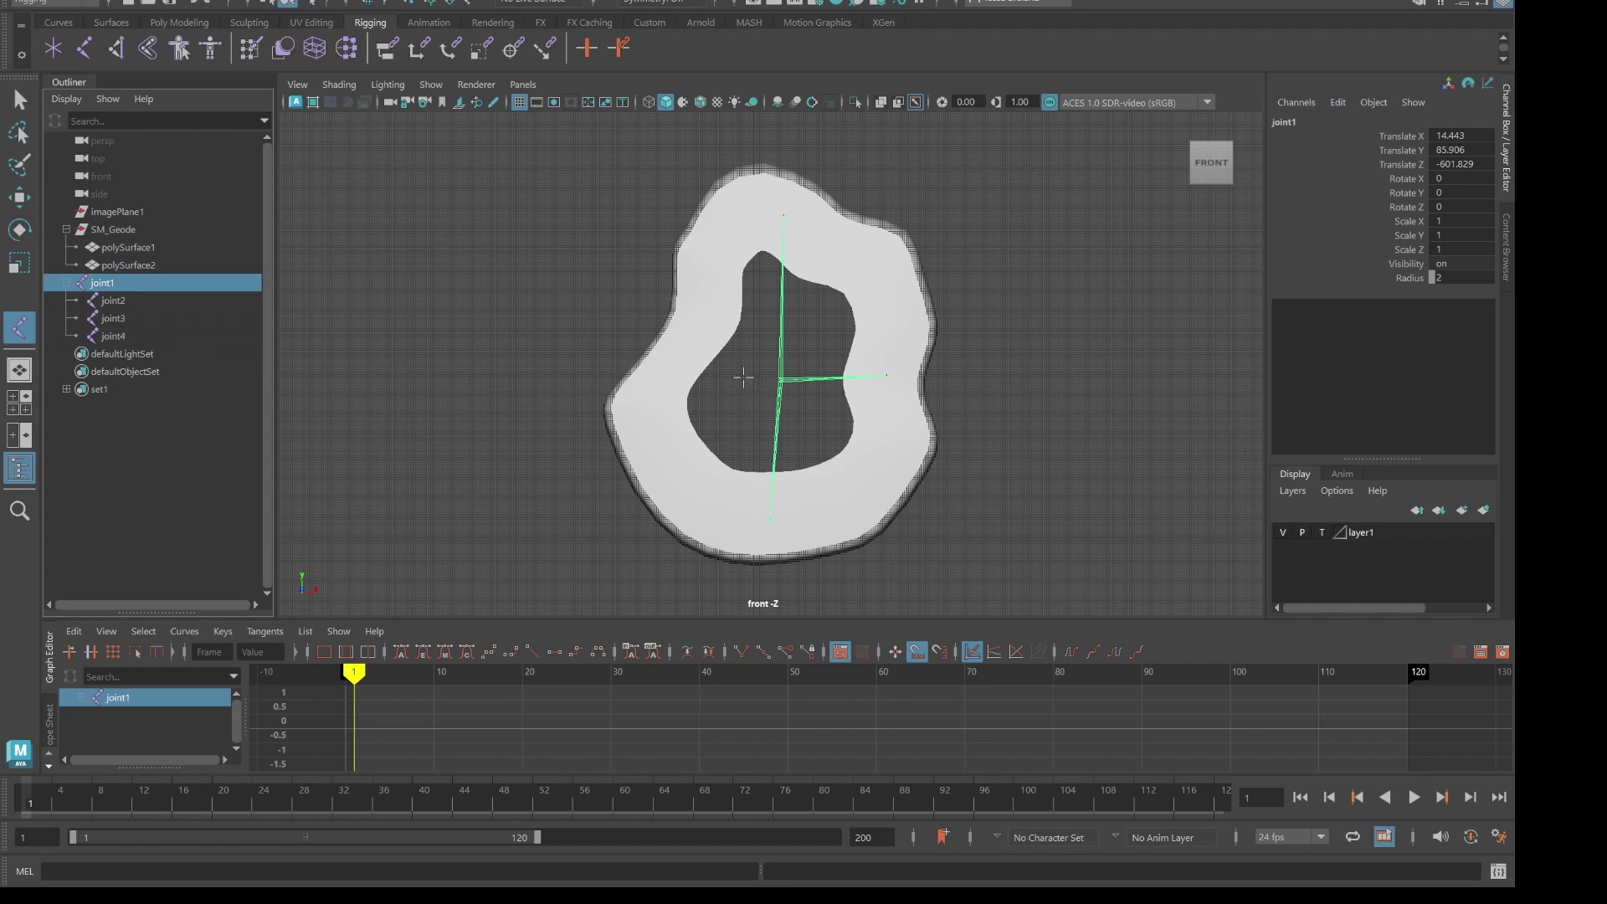
left_click(670, 372)
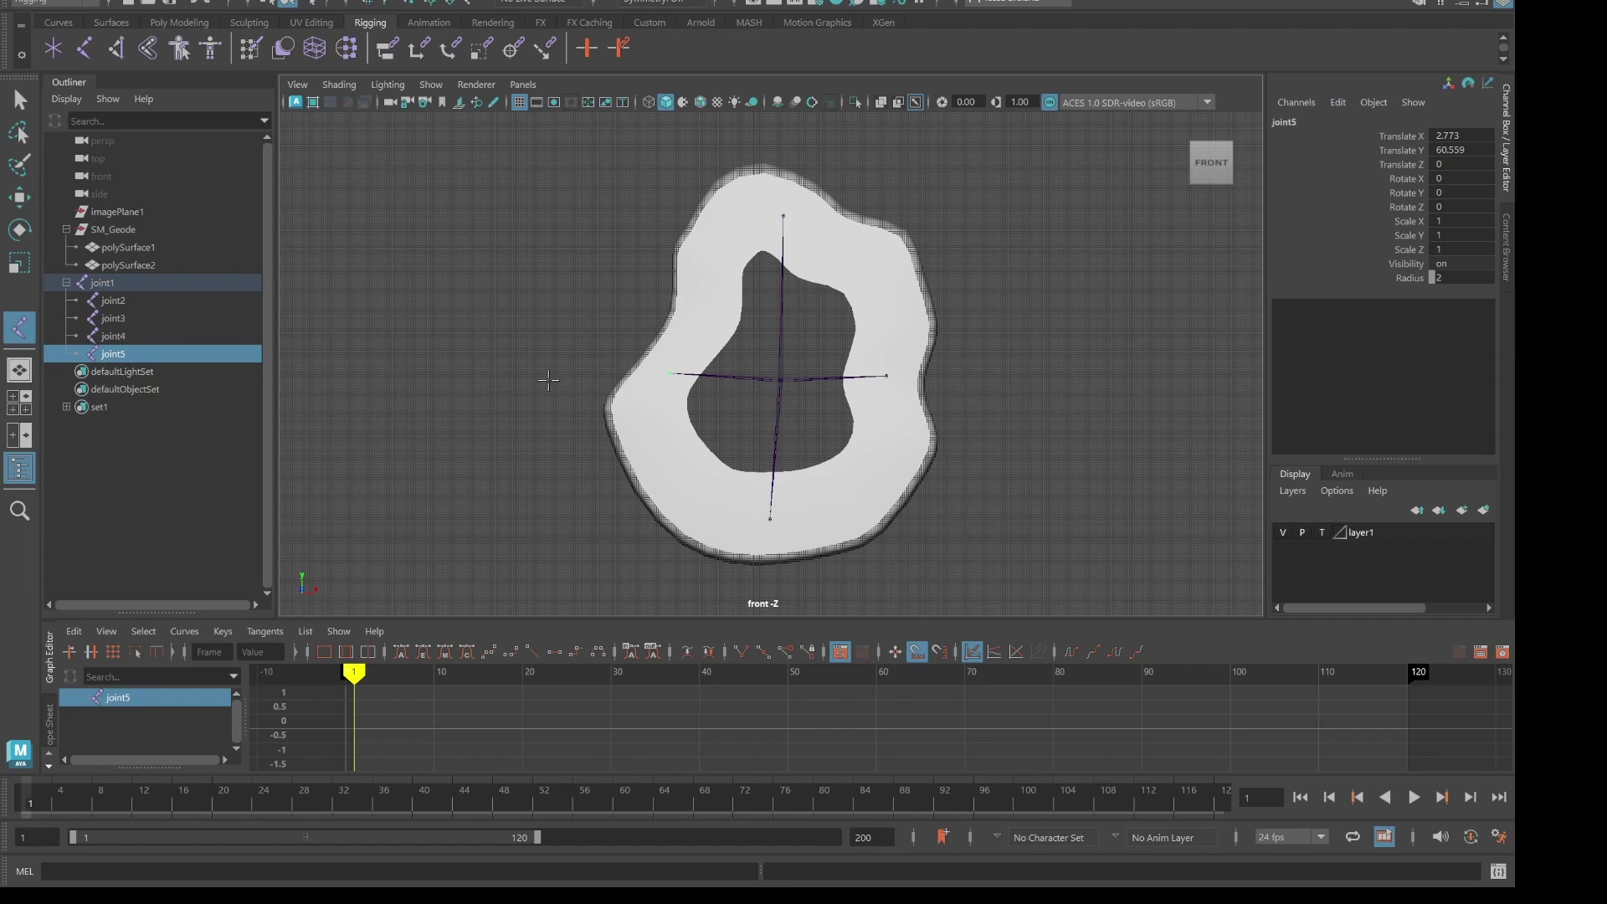
left_click(406, 385)
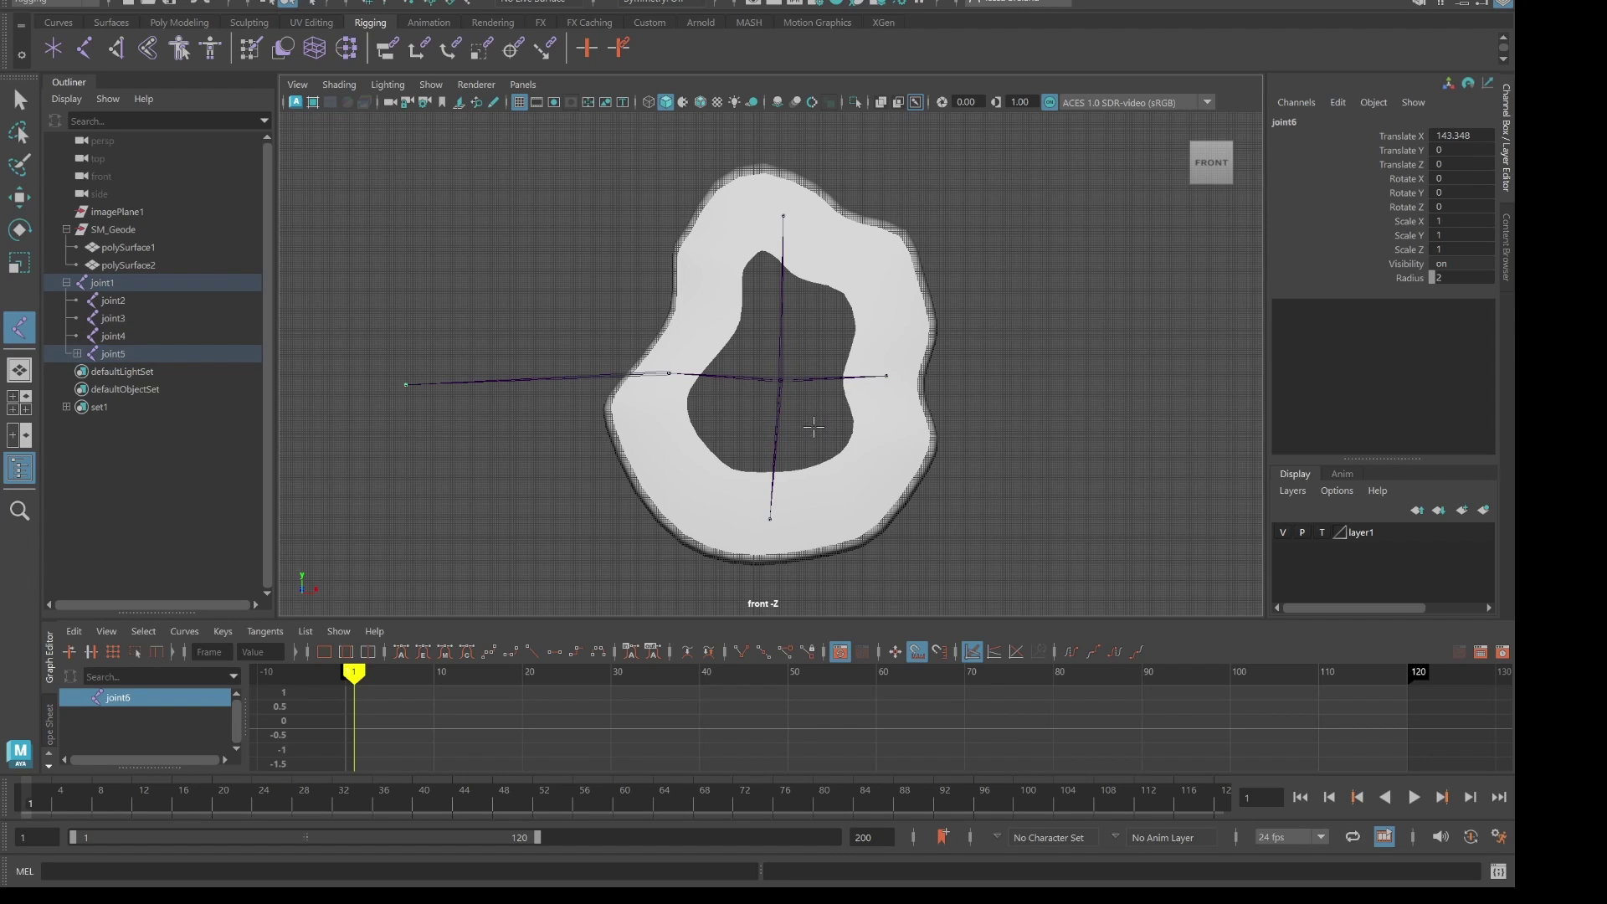
key("ctrl+z")
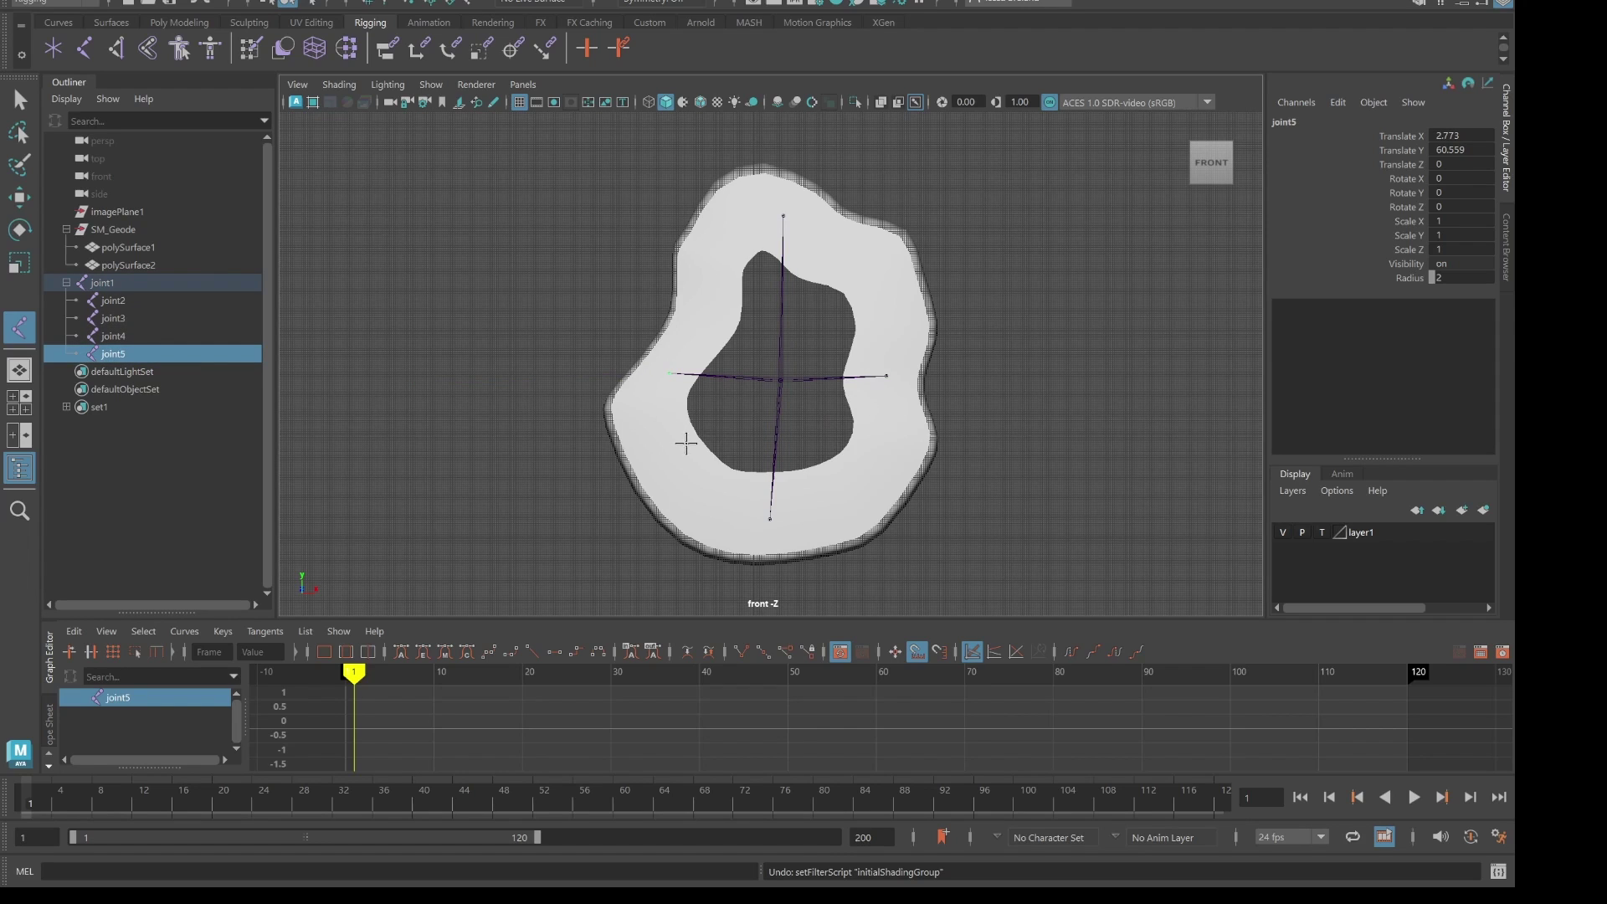
key("Up")
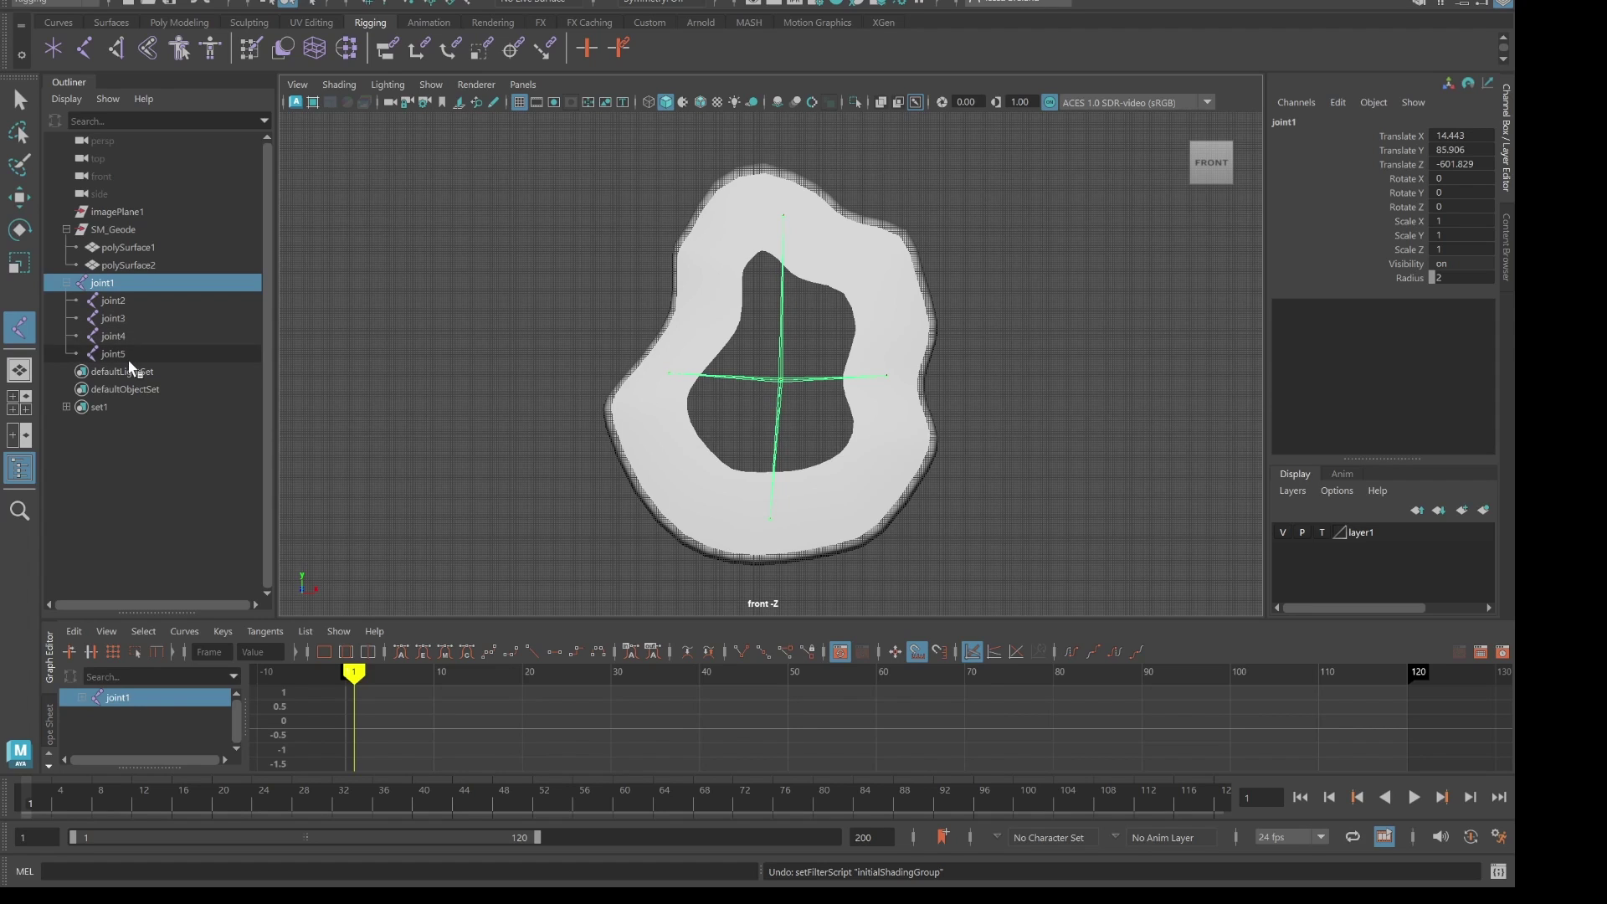
- Rename joint1, the central parent joint of the geode rig, as Root
double_click(133, 284)
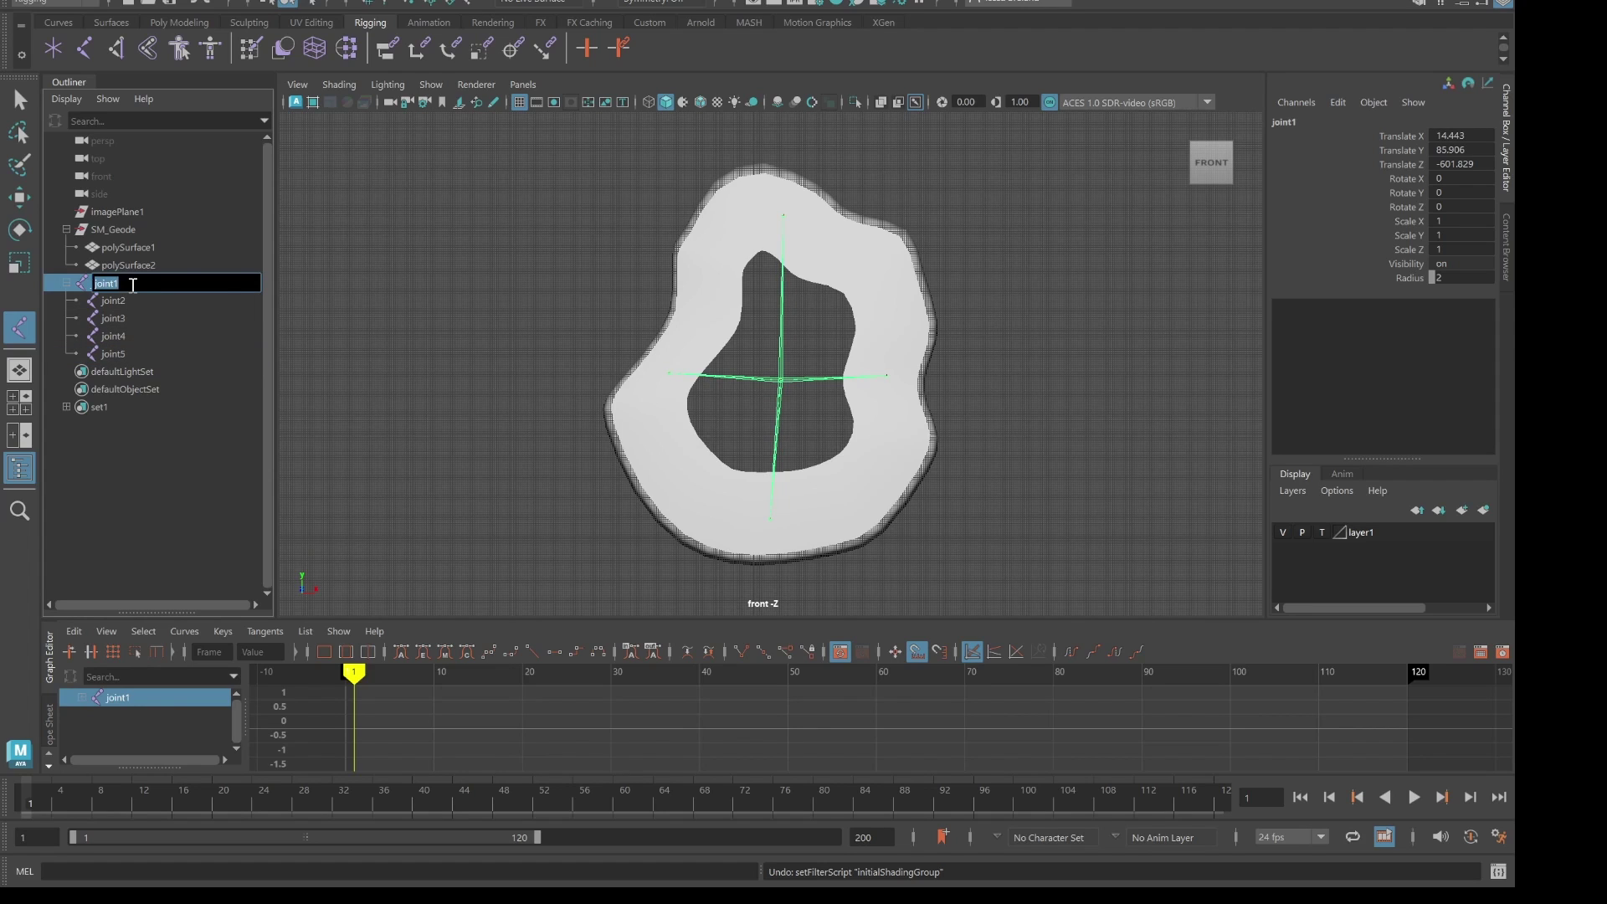
type("Root")
key("Return")
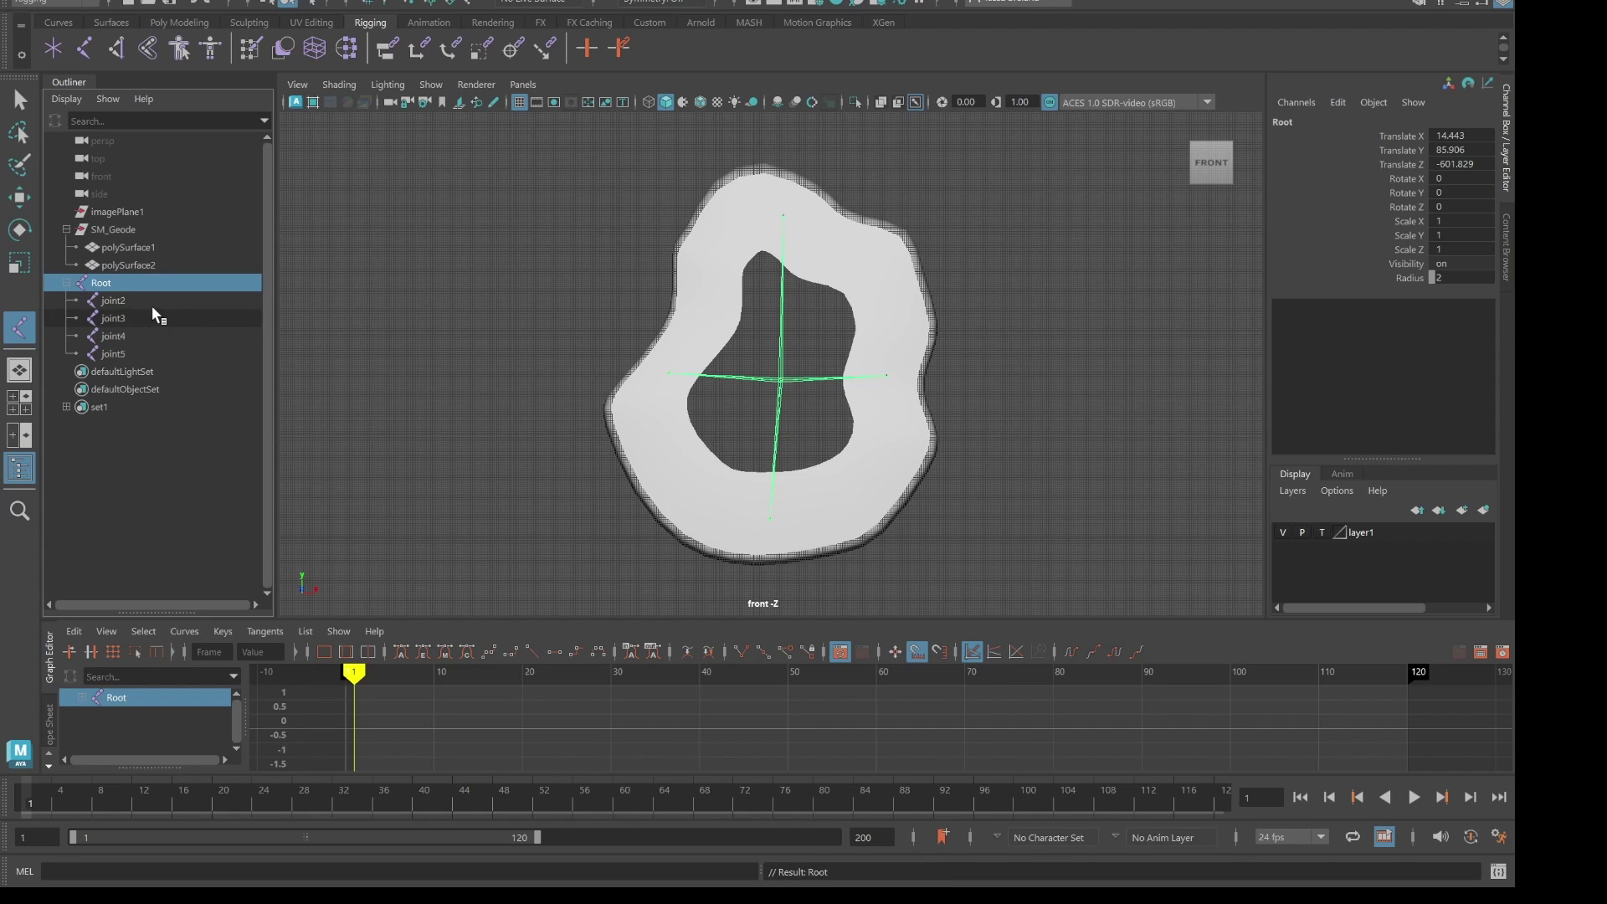
- Bind the skin of polySurface1 and polySurface2 to Root and joint2 through joint5
left_click(154, 302)
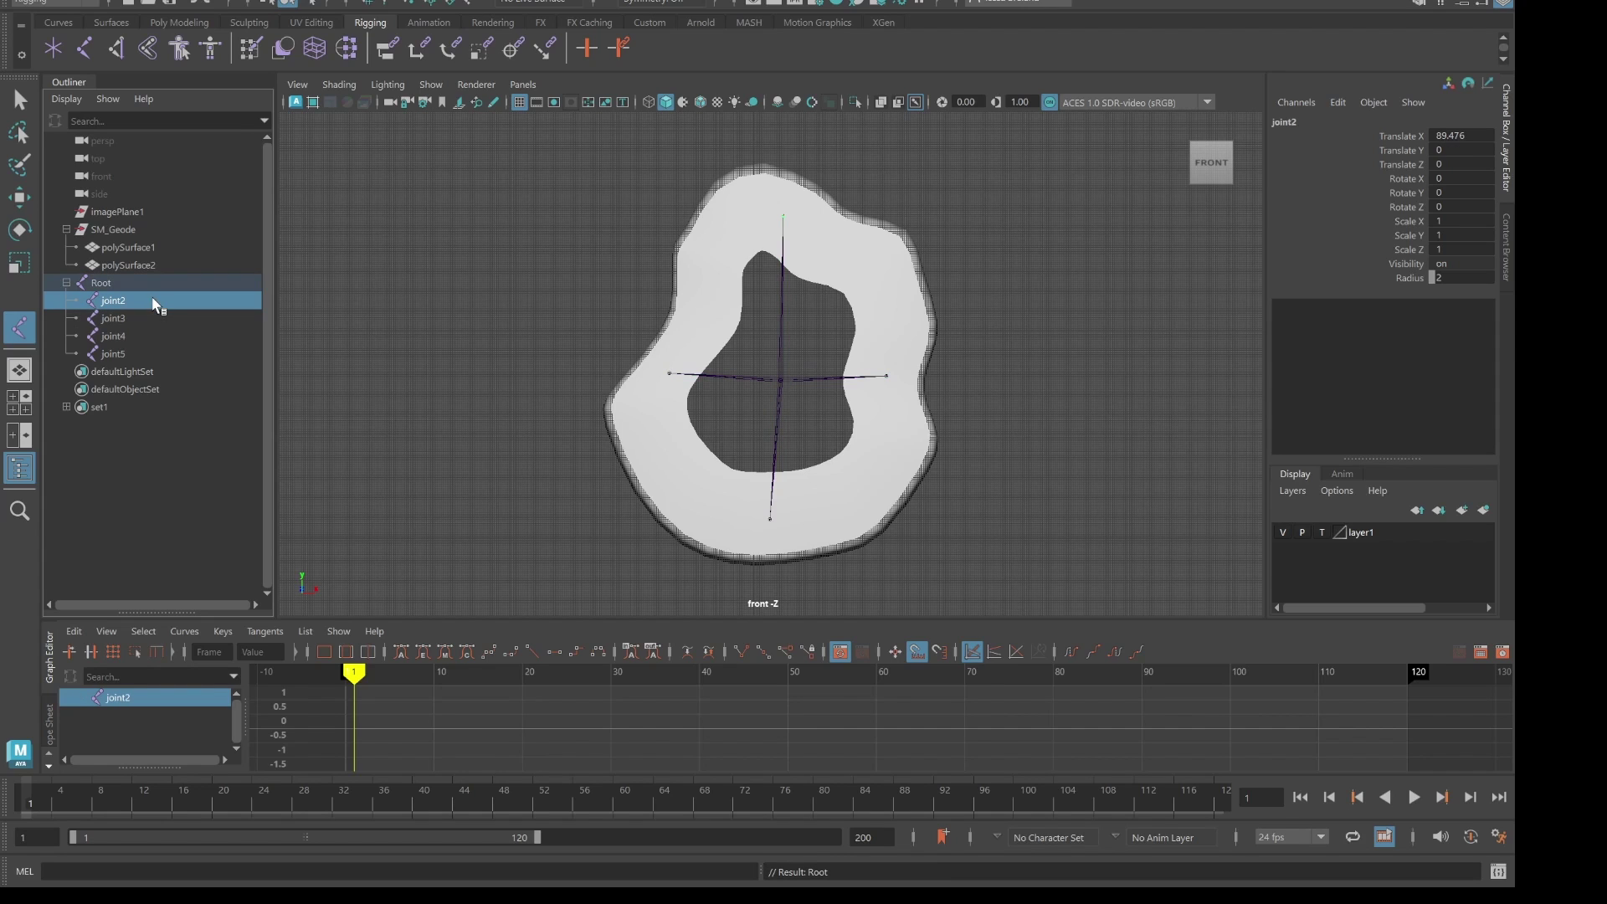
left_click(149, 354)
left_click(124, 285, "shift")
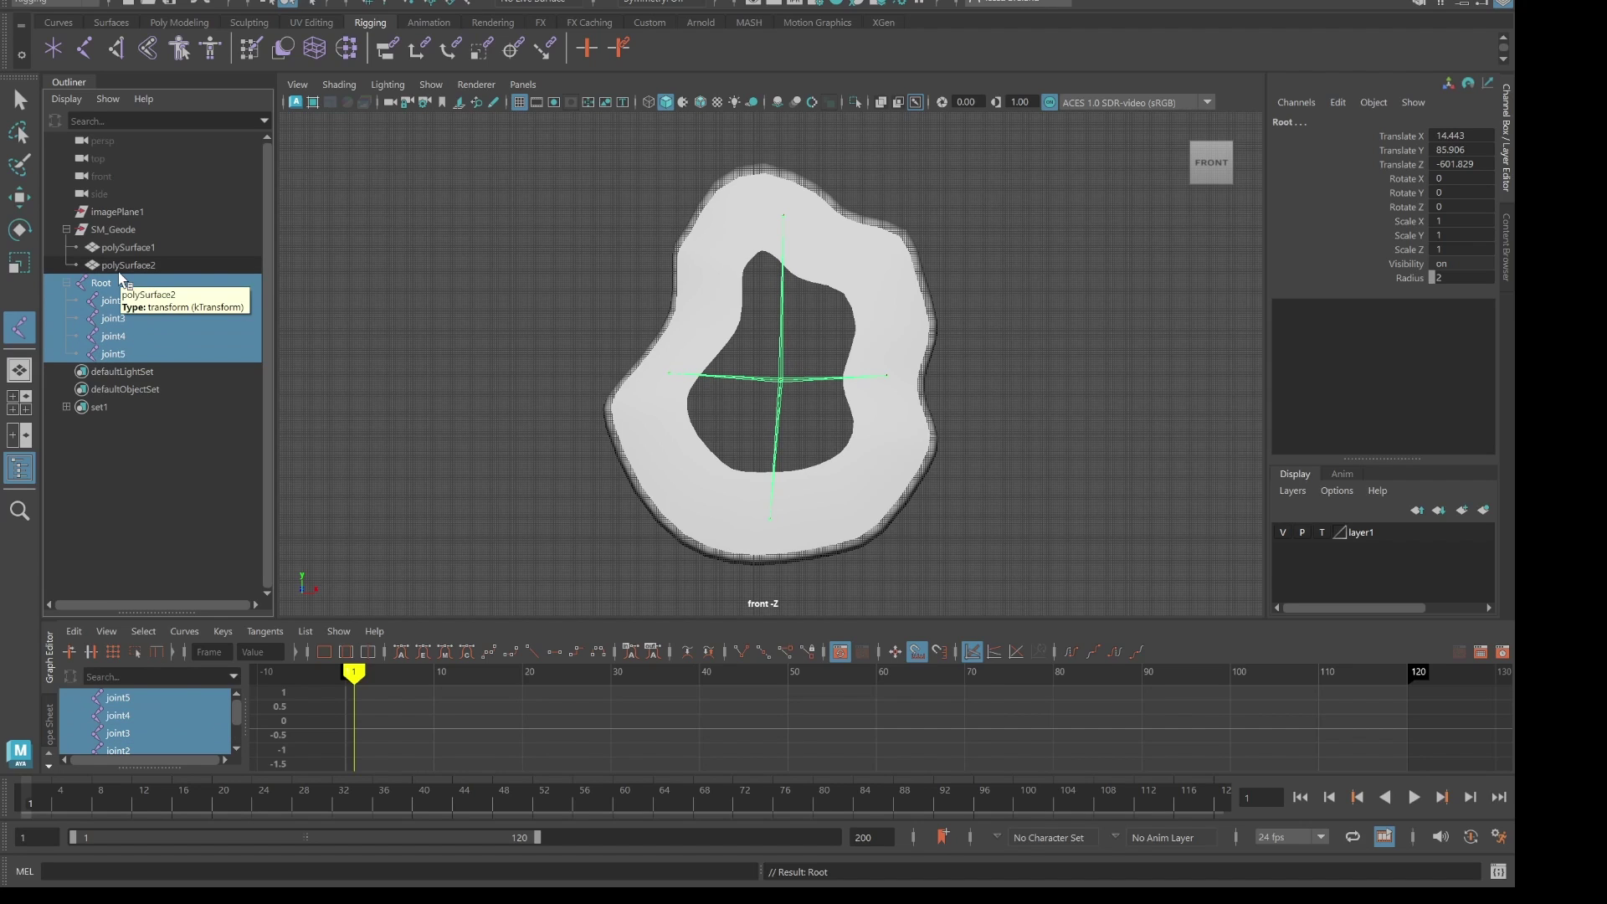
left_click(123, 266, "ctrl")
left_click(127, 249, "ctrl")
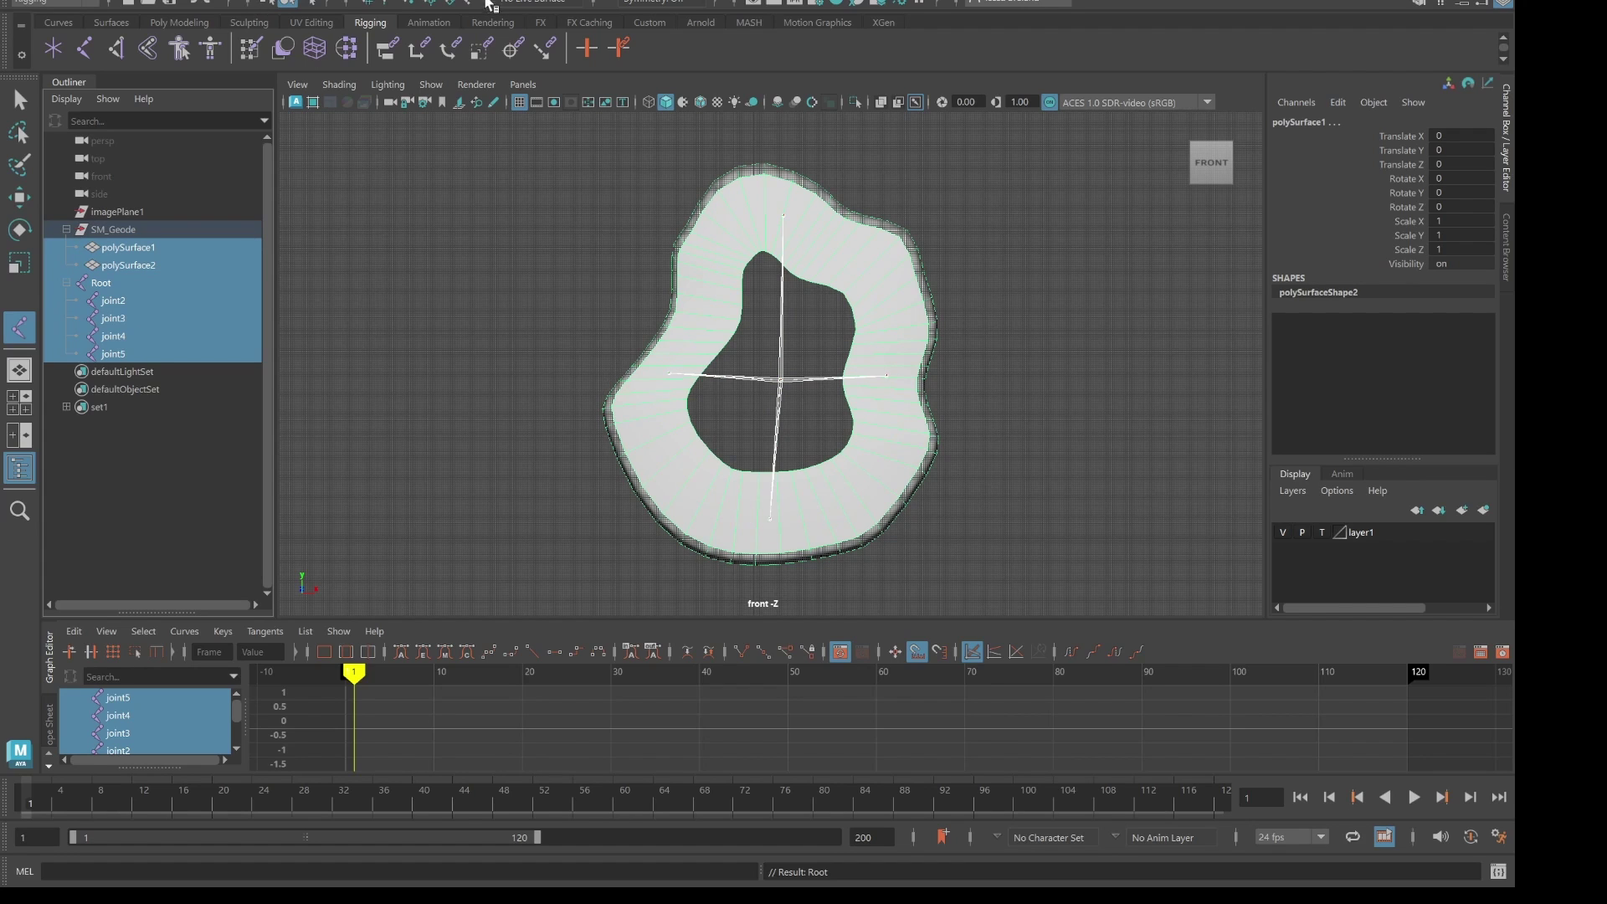
left_click(381, 2)
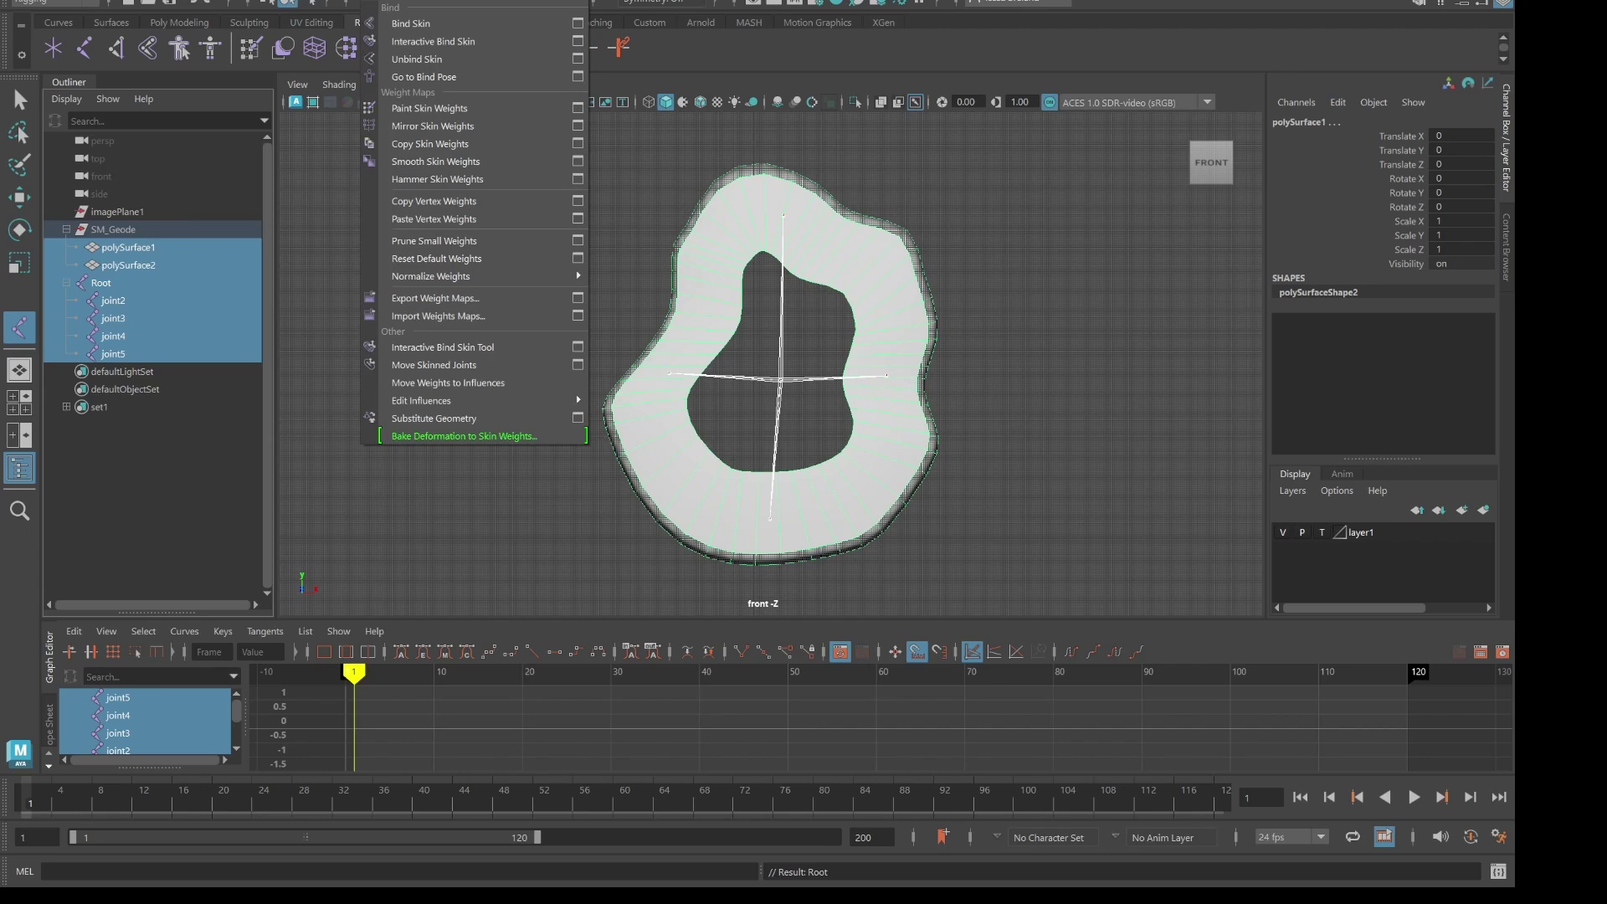
left_click(410, 22)
left_click(1084, 465)
- Switch from the front view to the perspective view and turn on the display of joints there
scroll(883, 439, "up", 3)
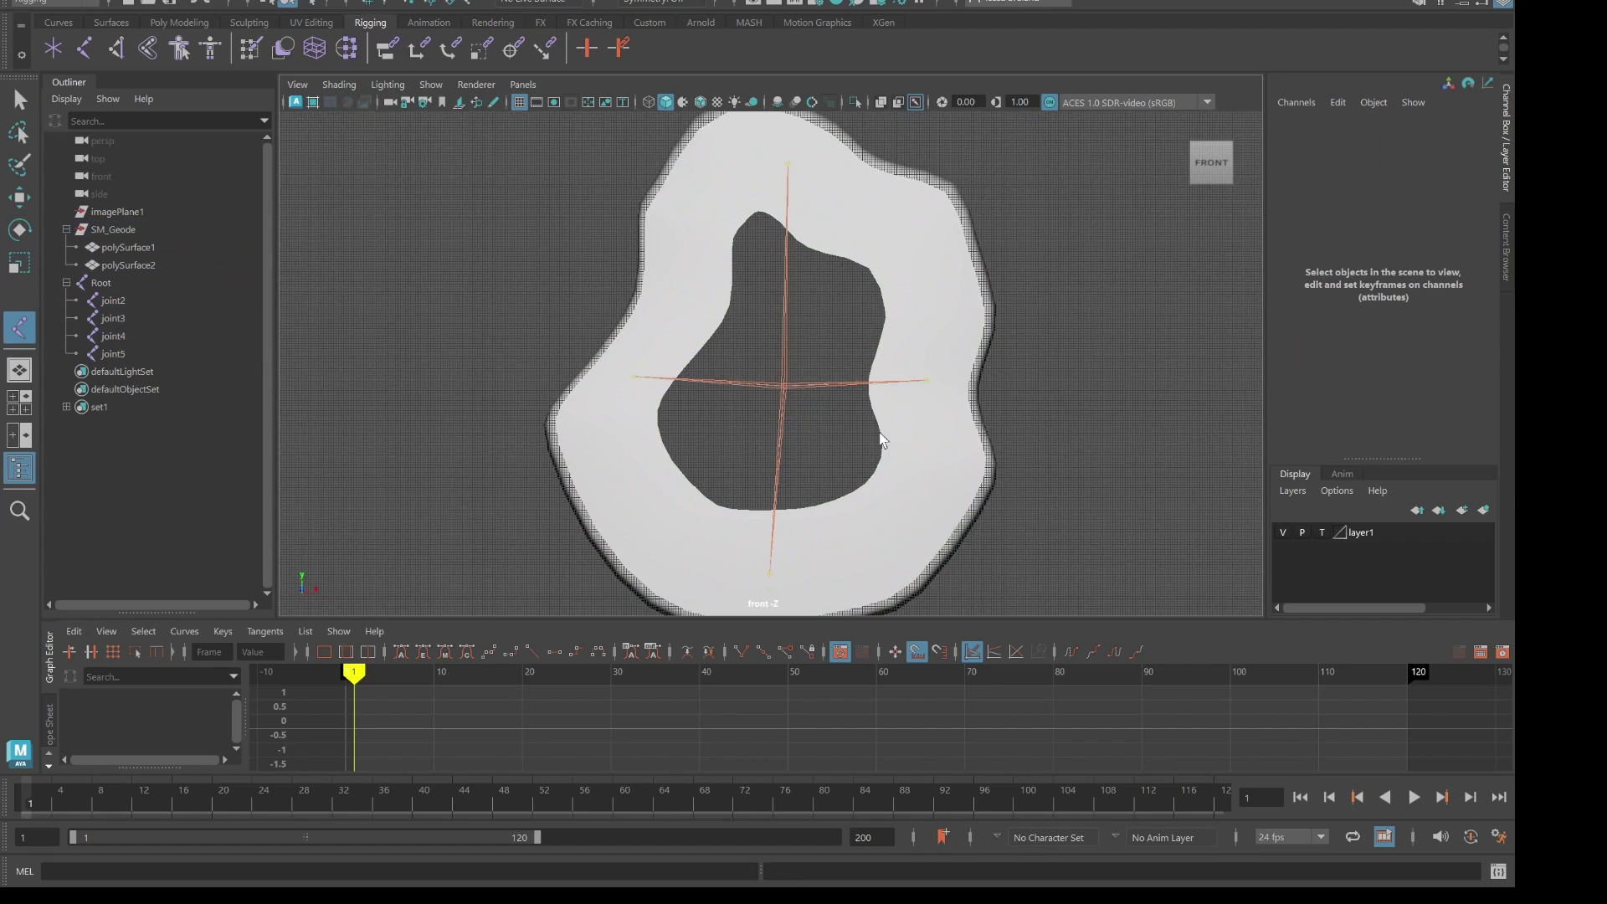
scroll(881, 439, "up", 2)
scroll(872, 427, "down", 6)
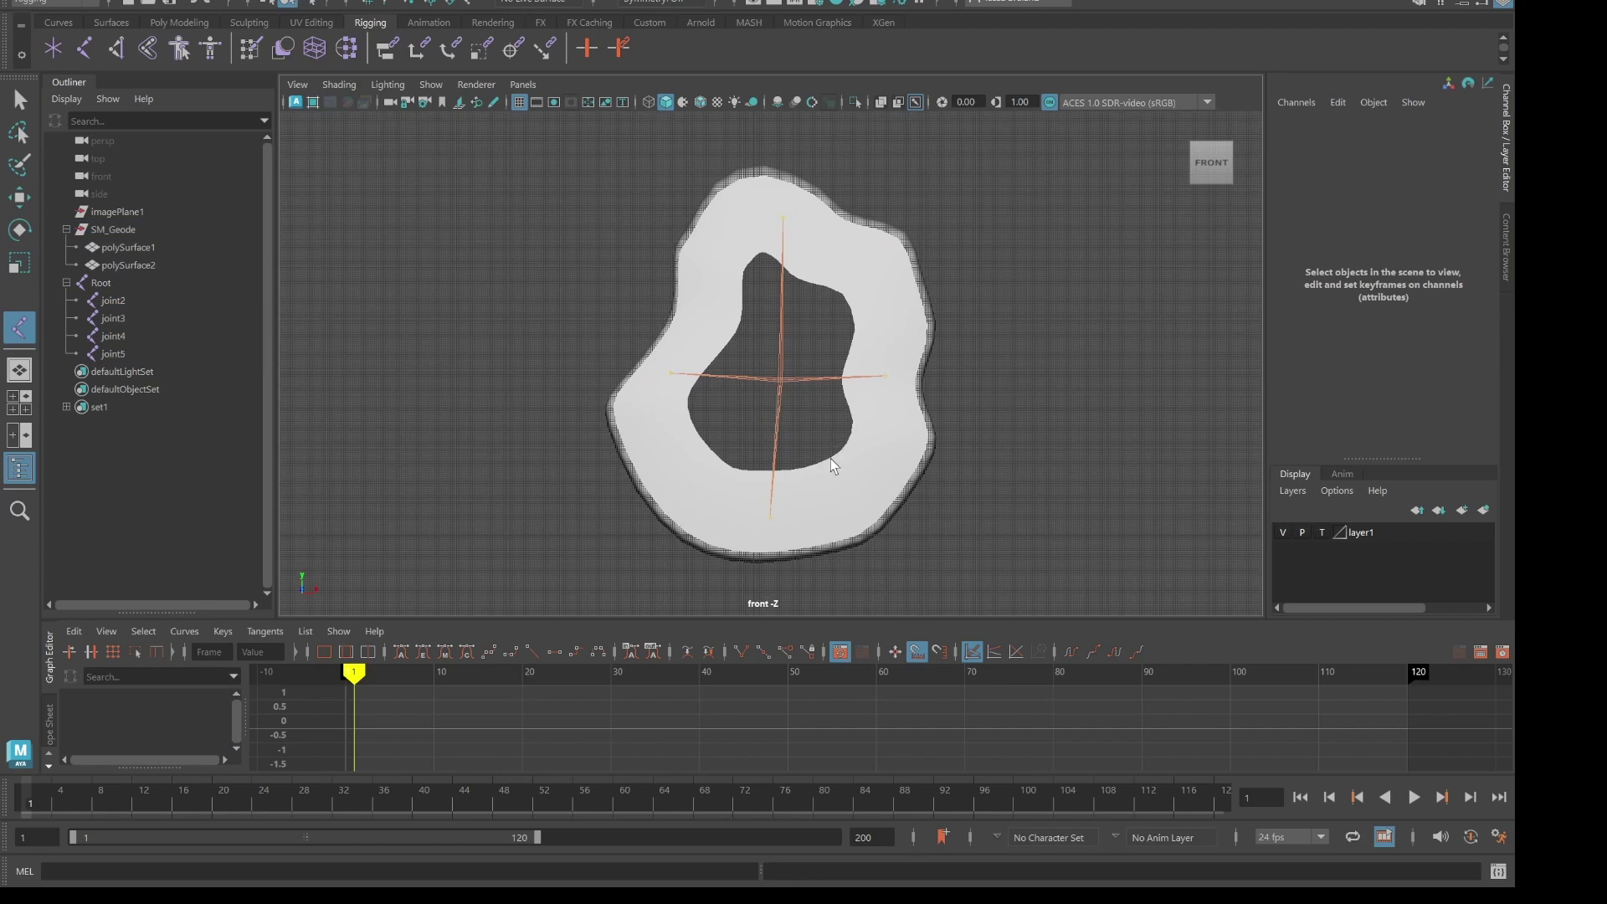
scroll(833, 465, "up", 8)
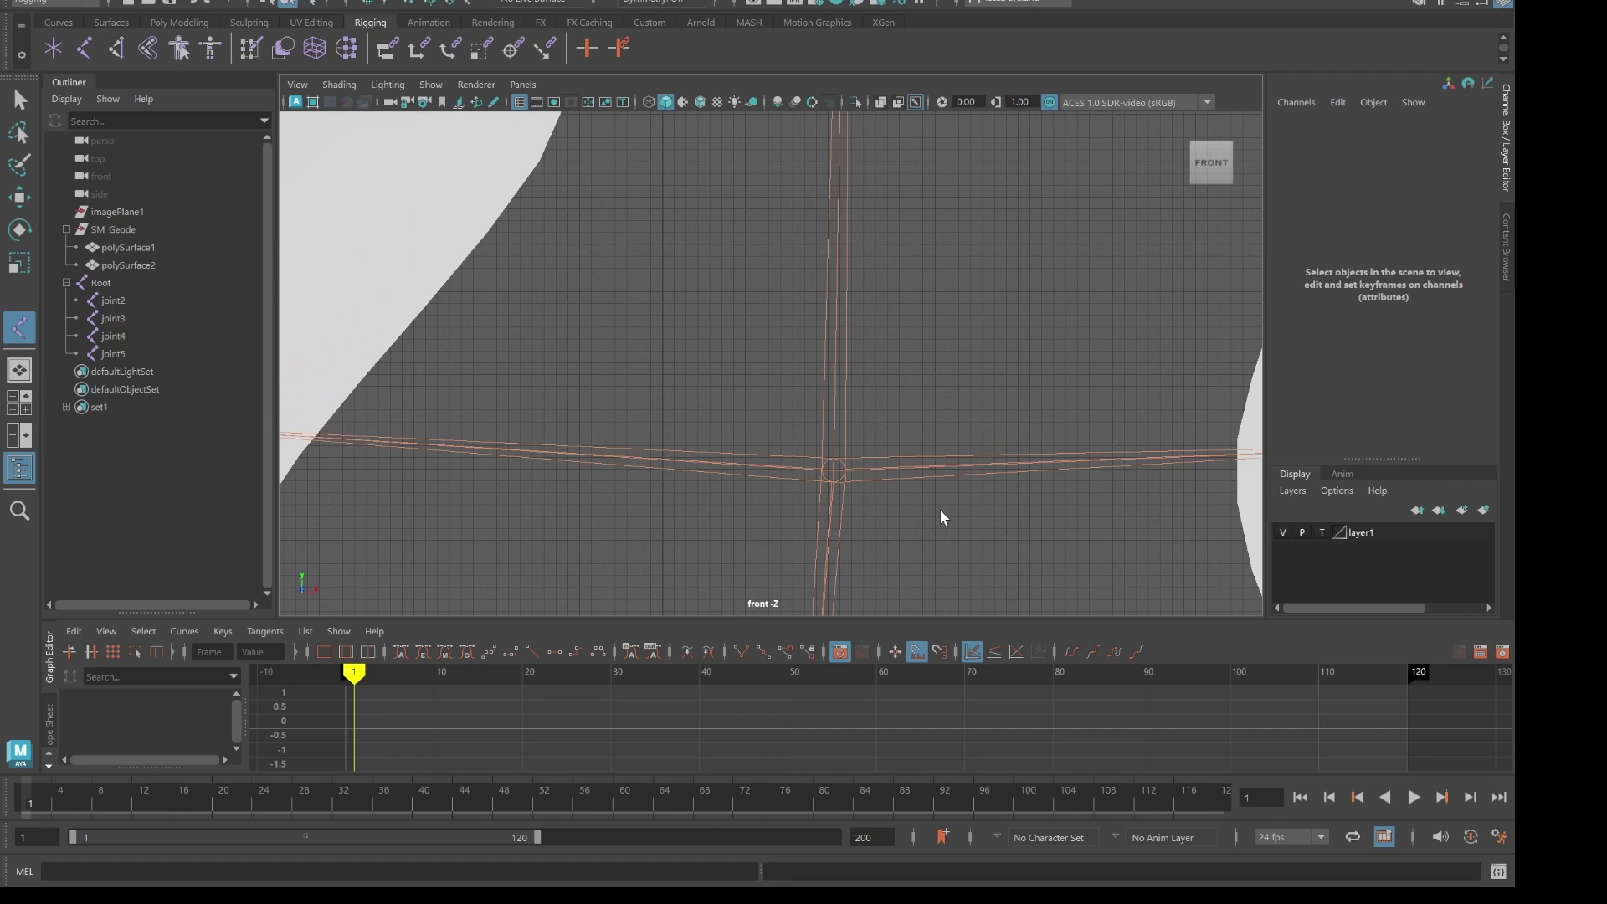
left_click_drag(908, 513, 915, 542, "alt")
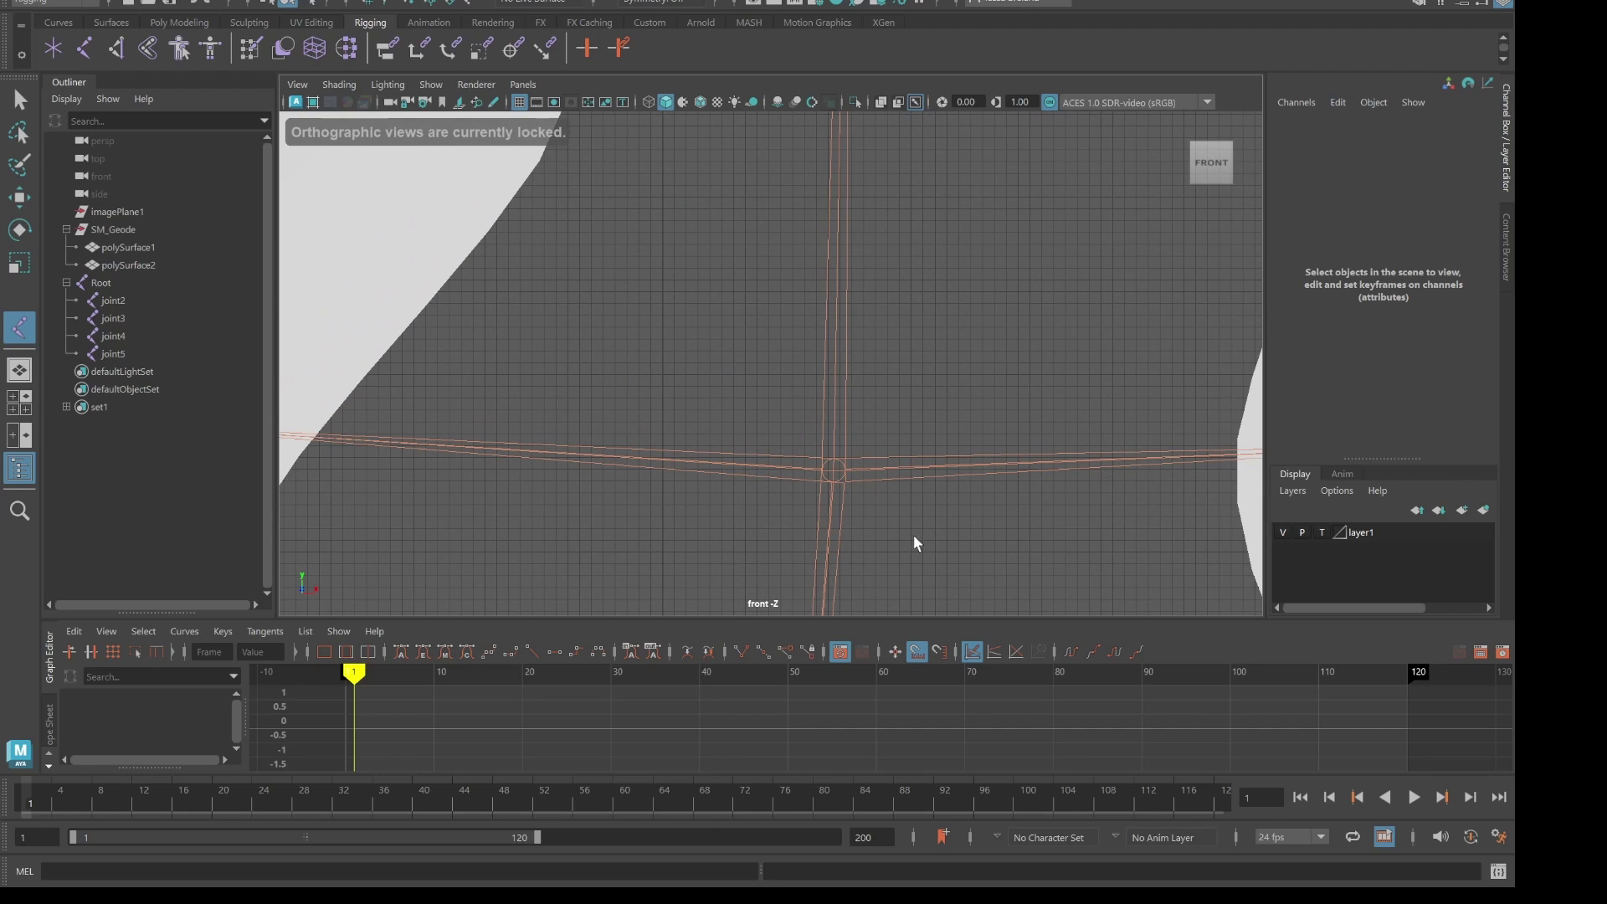
right_click_drag(915, 542, 925, 523, "alt")
scroll(925, 523, "down", 10)
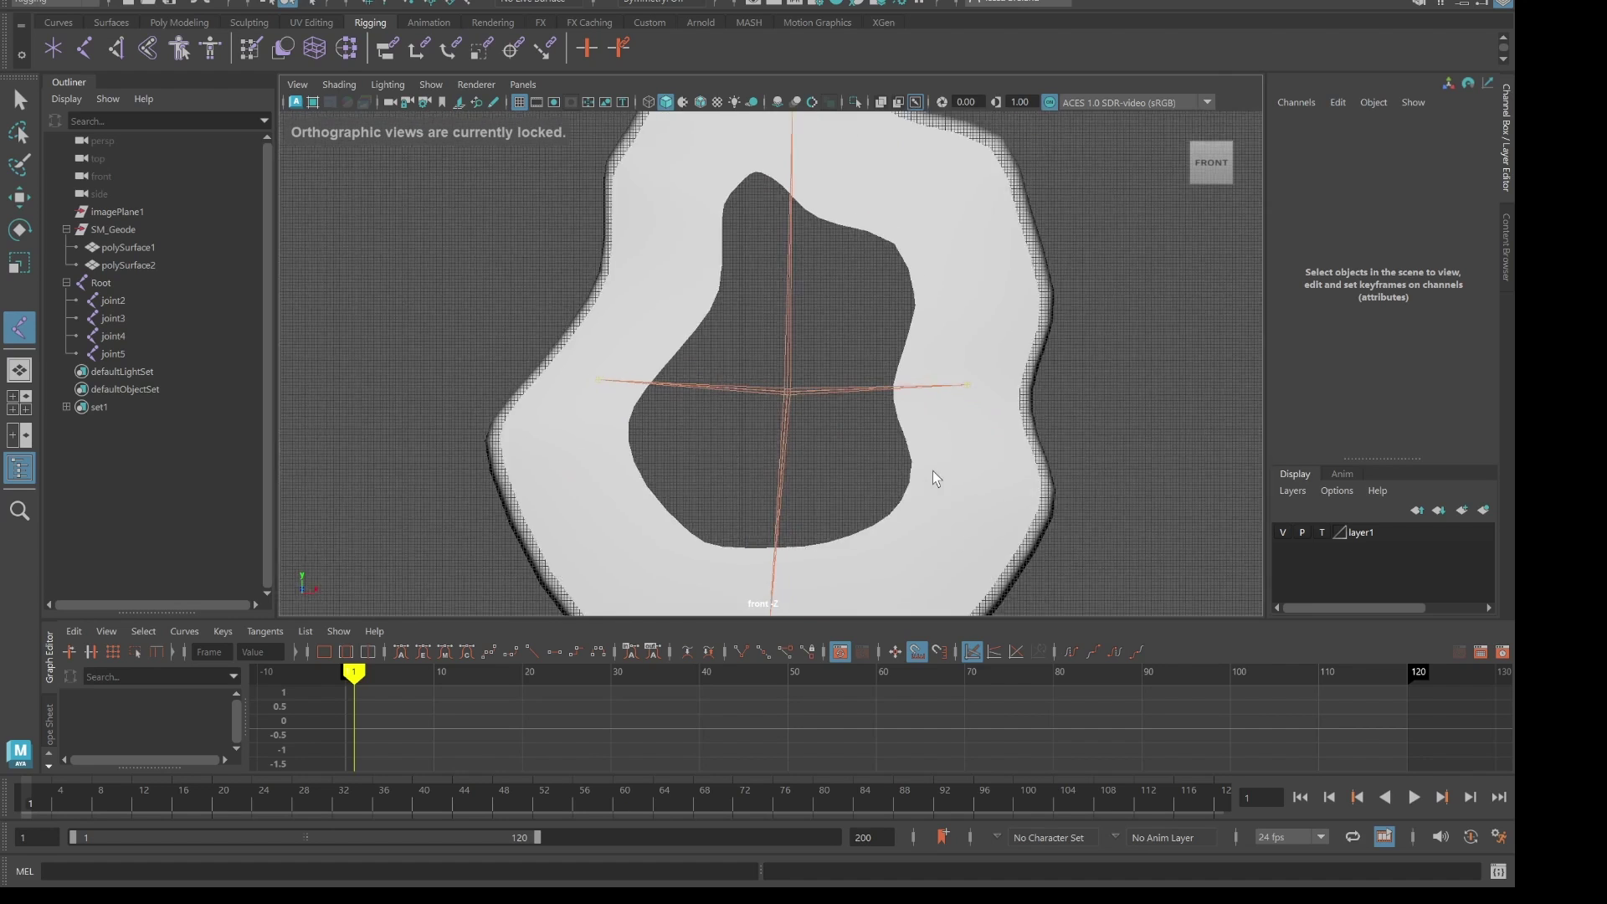
key("space")
key("space")
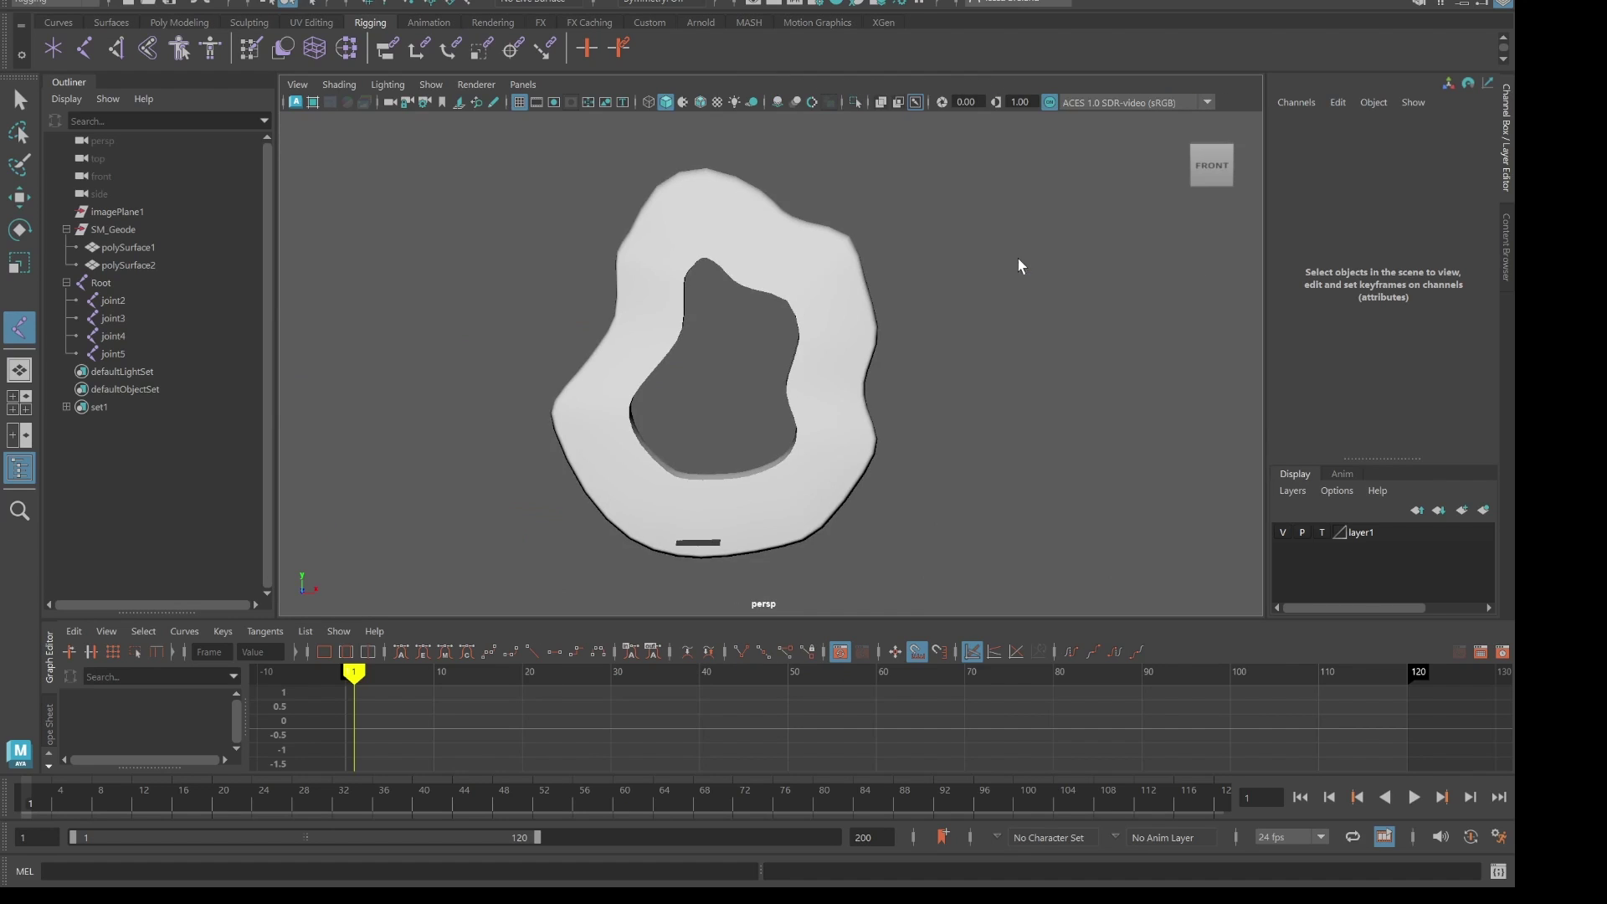
scroll(879, 419, "up", 5)
scroll(879, 419, "down", 5)
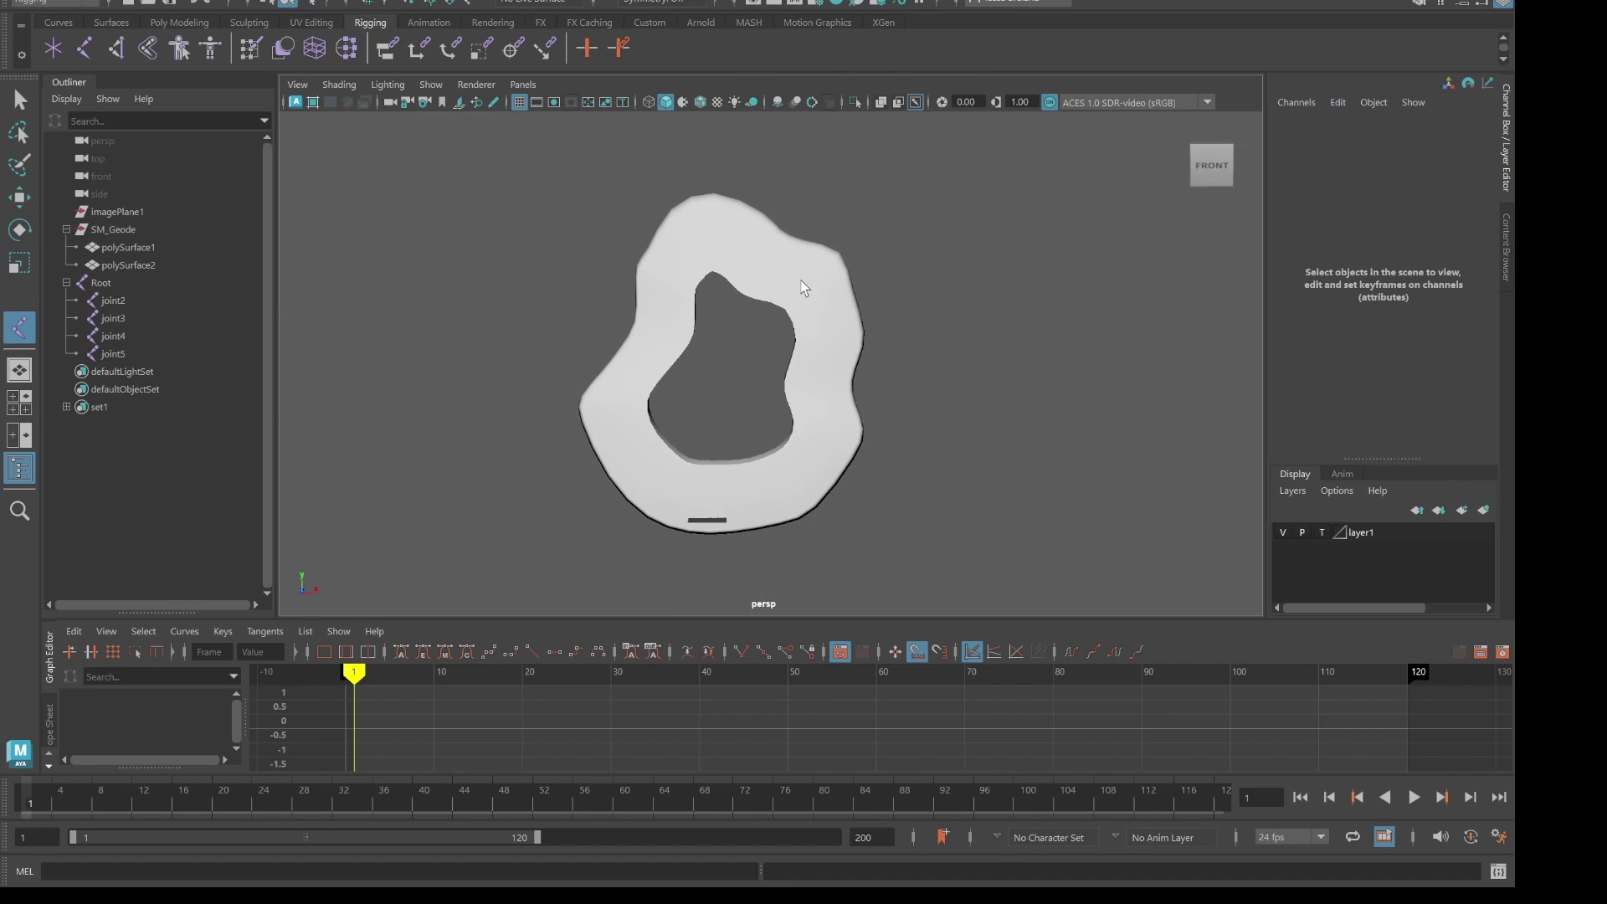
left_click(432, 84)
mouse_move(469, 160)
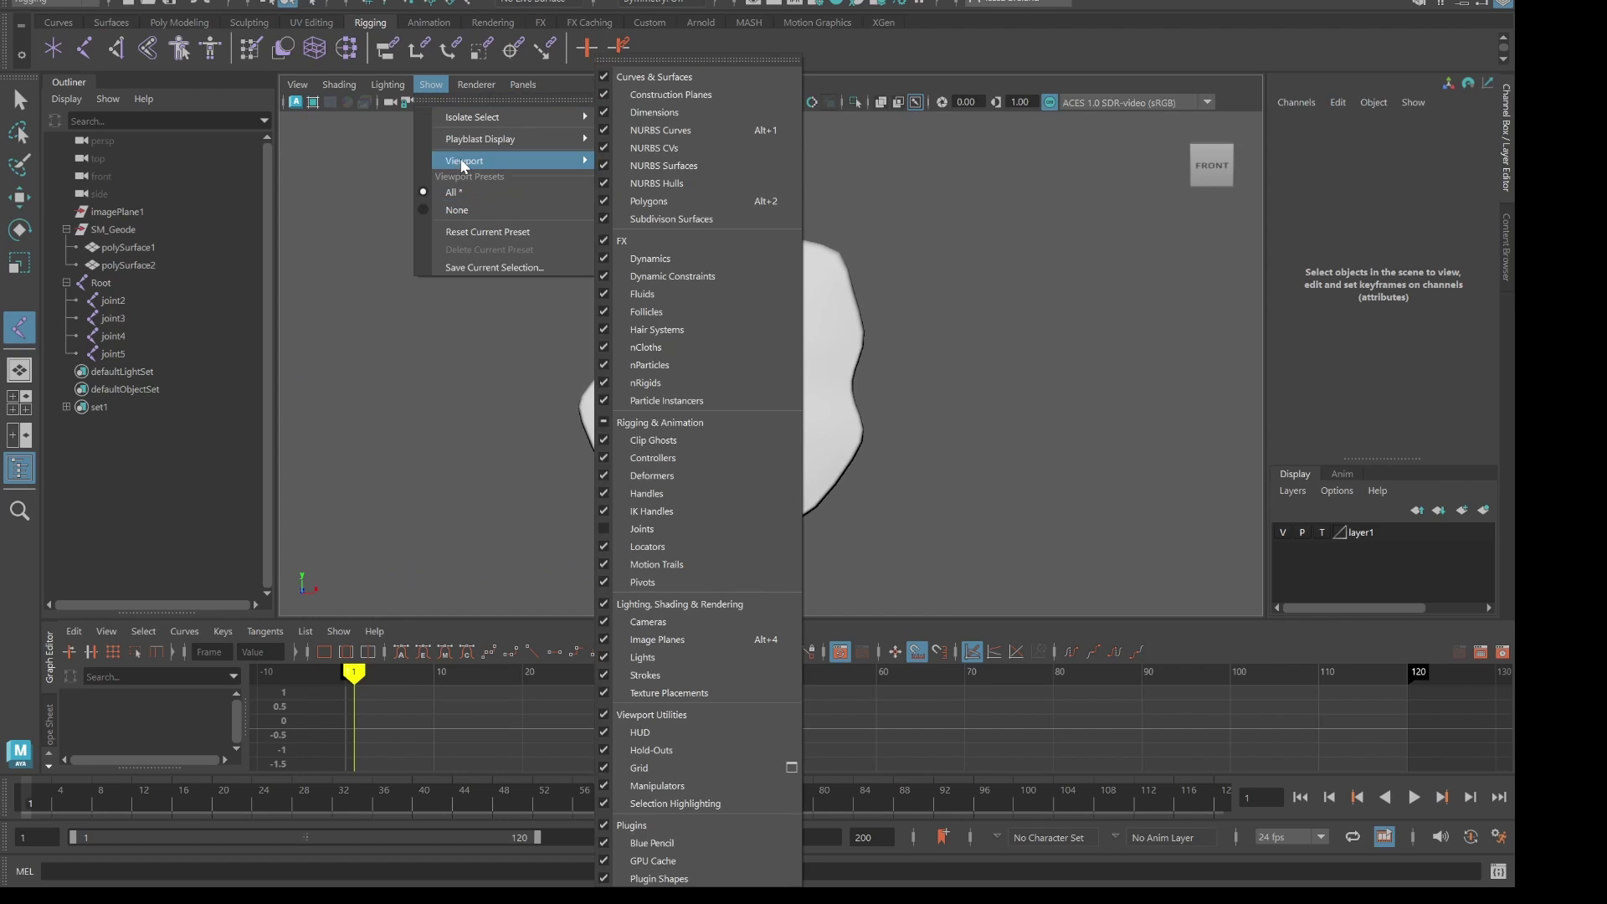
left_click(649, 527)
- Examine the joint rig's depth relative to the geode in the perspective view
scroll(747, 458, "up", 3)
scroll(737, 385, "down", 9)
scroll(771, 372, "up", 7)
scroll(772, 371, "up", 4)
scroll(771, 369, "down", 6)
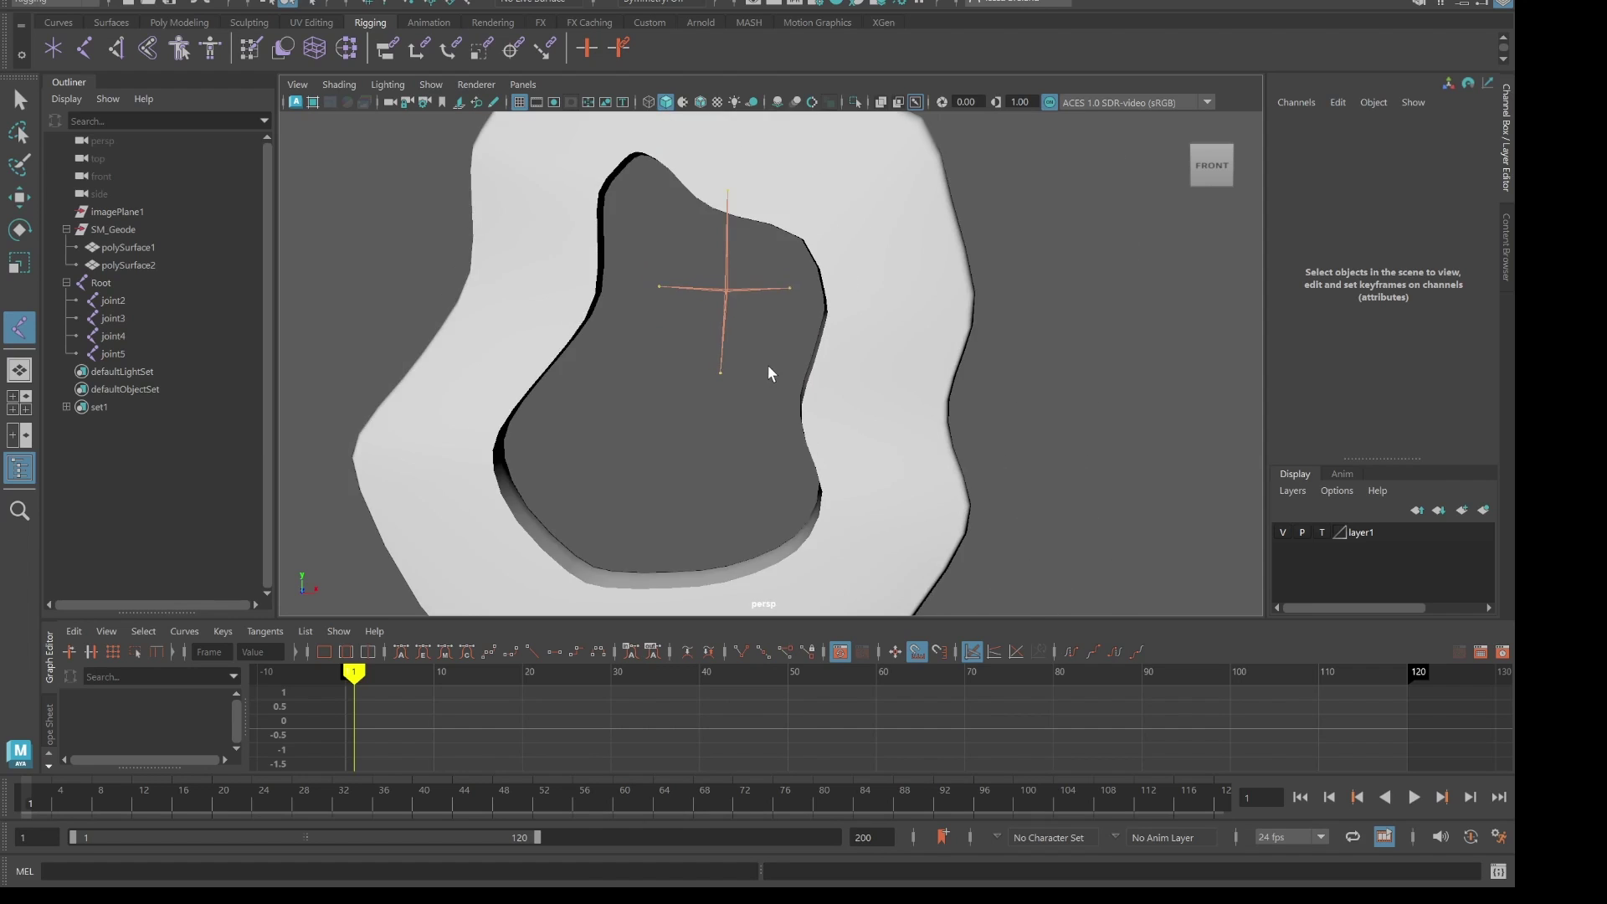
scroll(772, 408, "up", 3)
left_click_drag(785, 399, 738, 417, "alt")
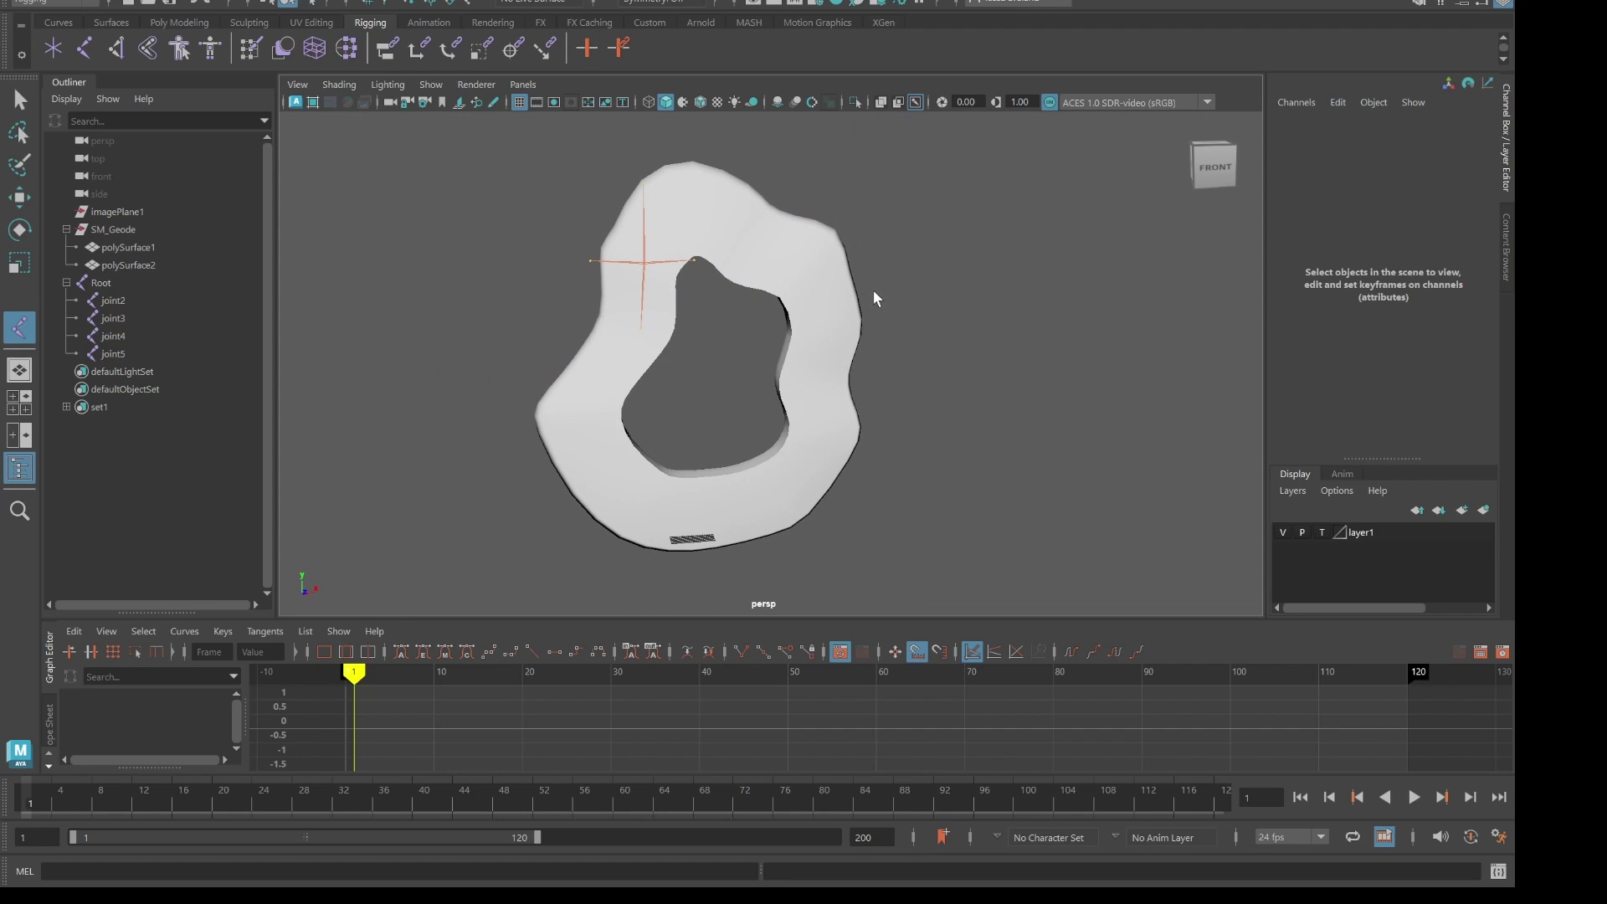
- Switch to the side view and frame both the geode and the joint rig
left_click(19, 409)
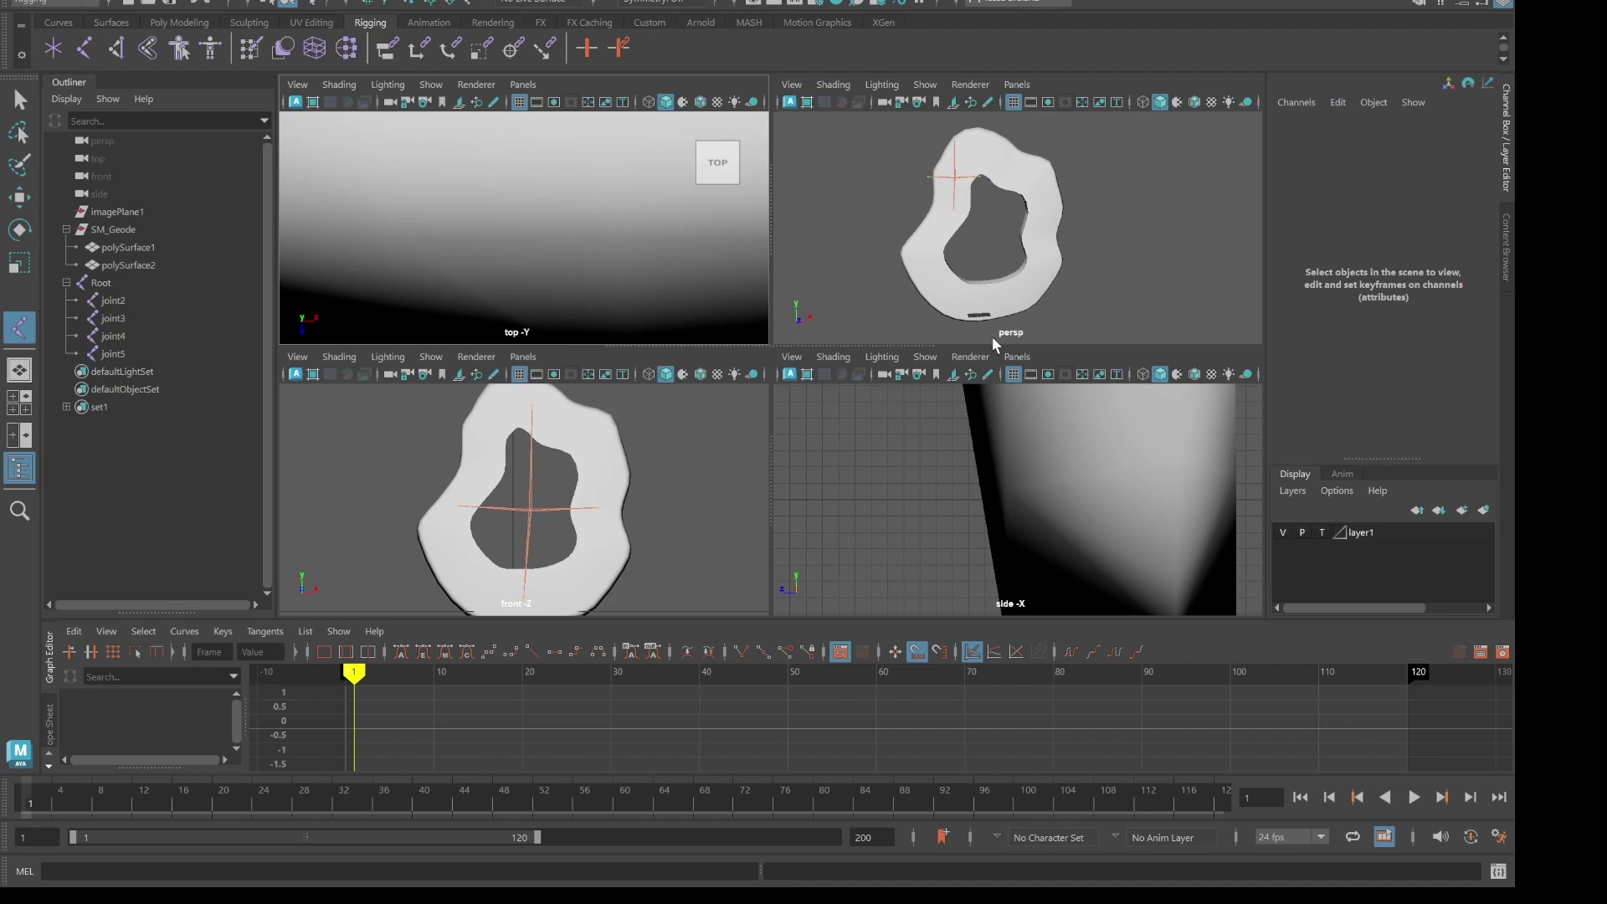
key("space")
key("space")
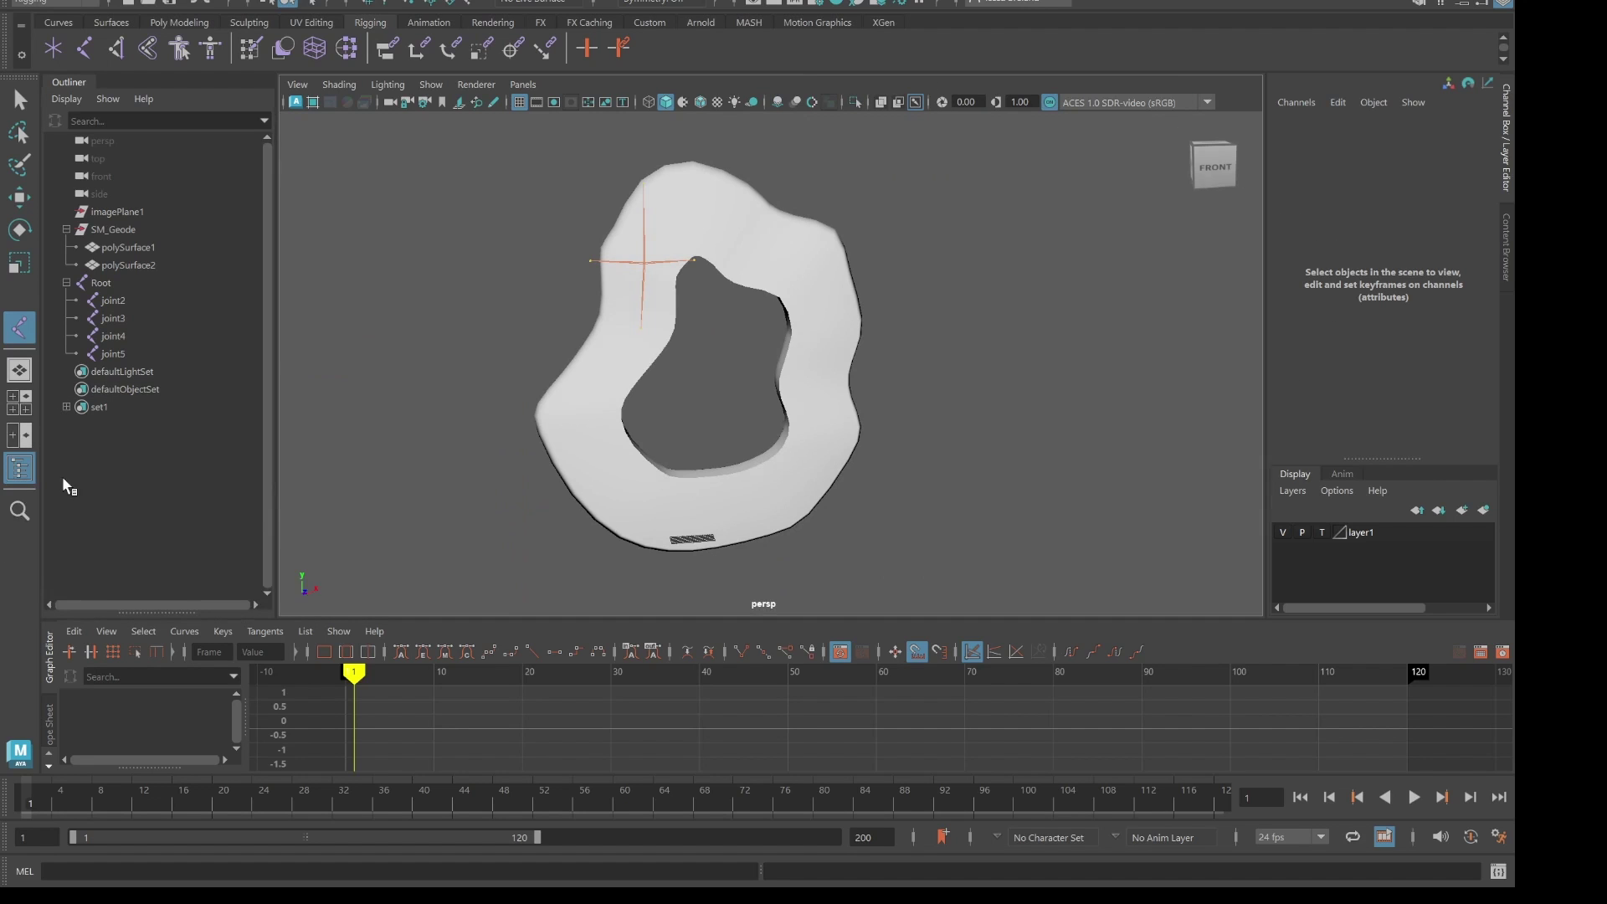
key("space")
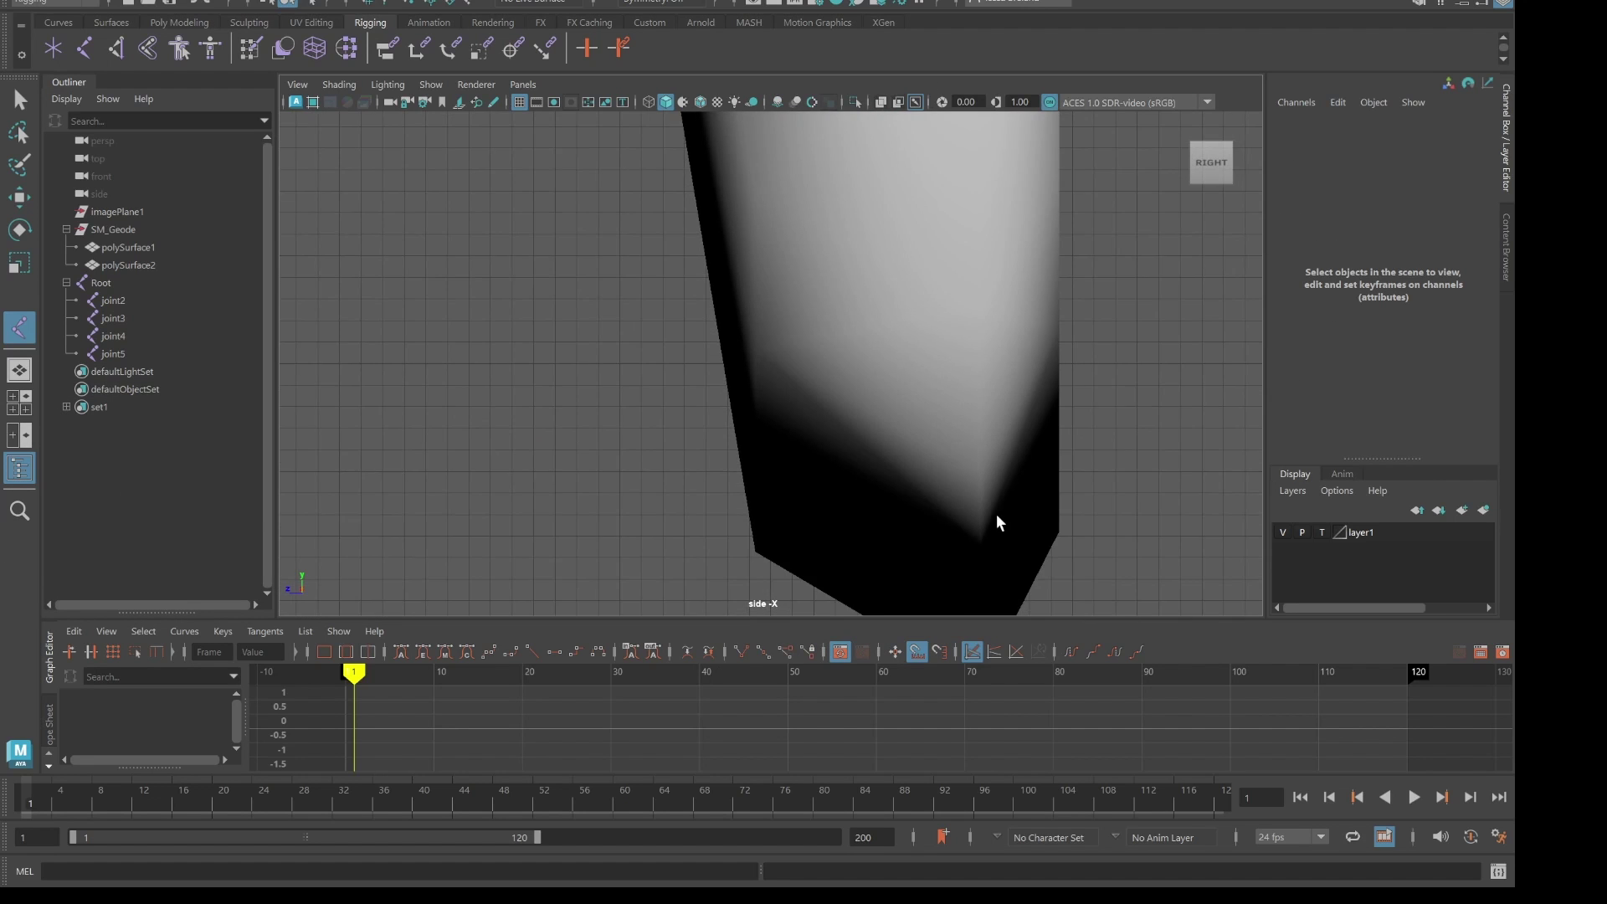
scroll(998, 529, "down", 5)
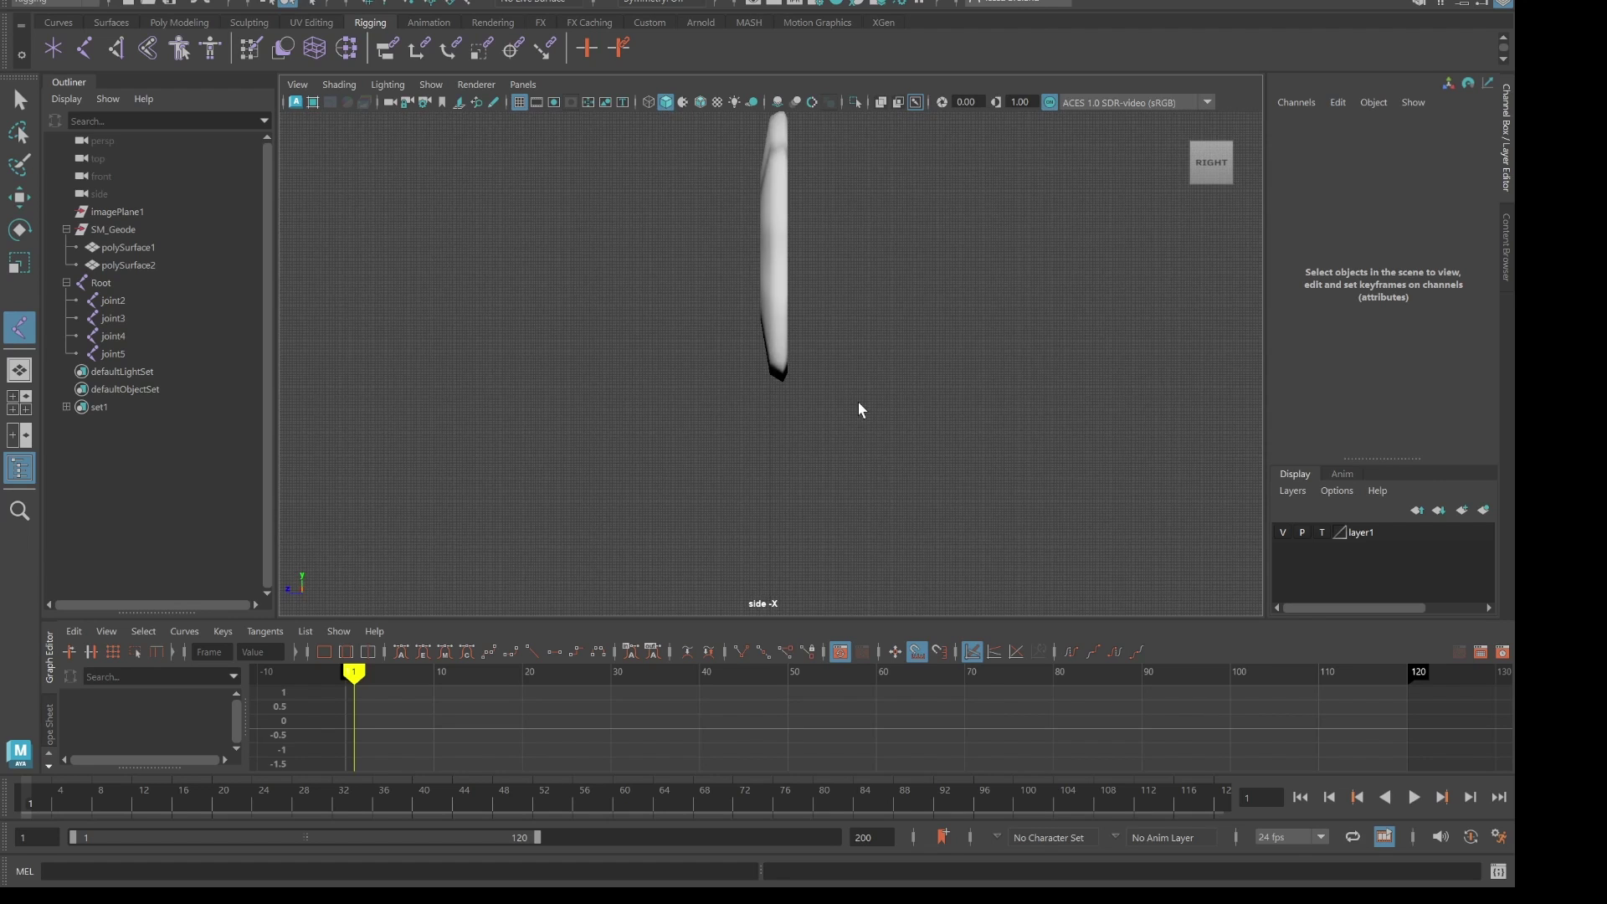
scroll(861, 409, "down", 4)
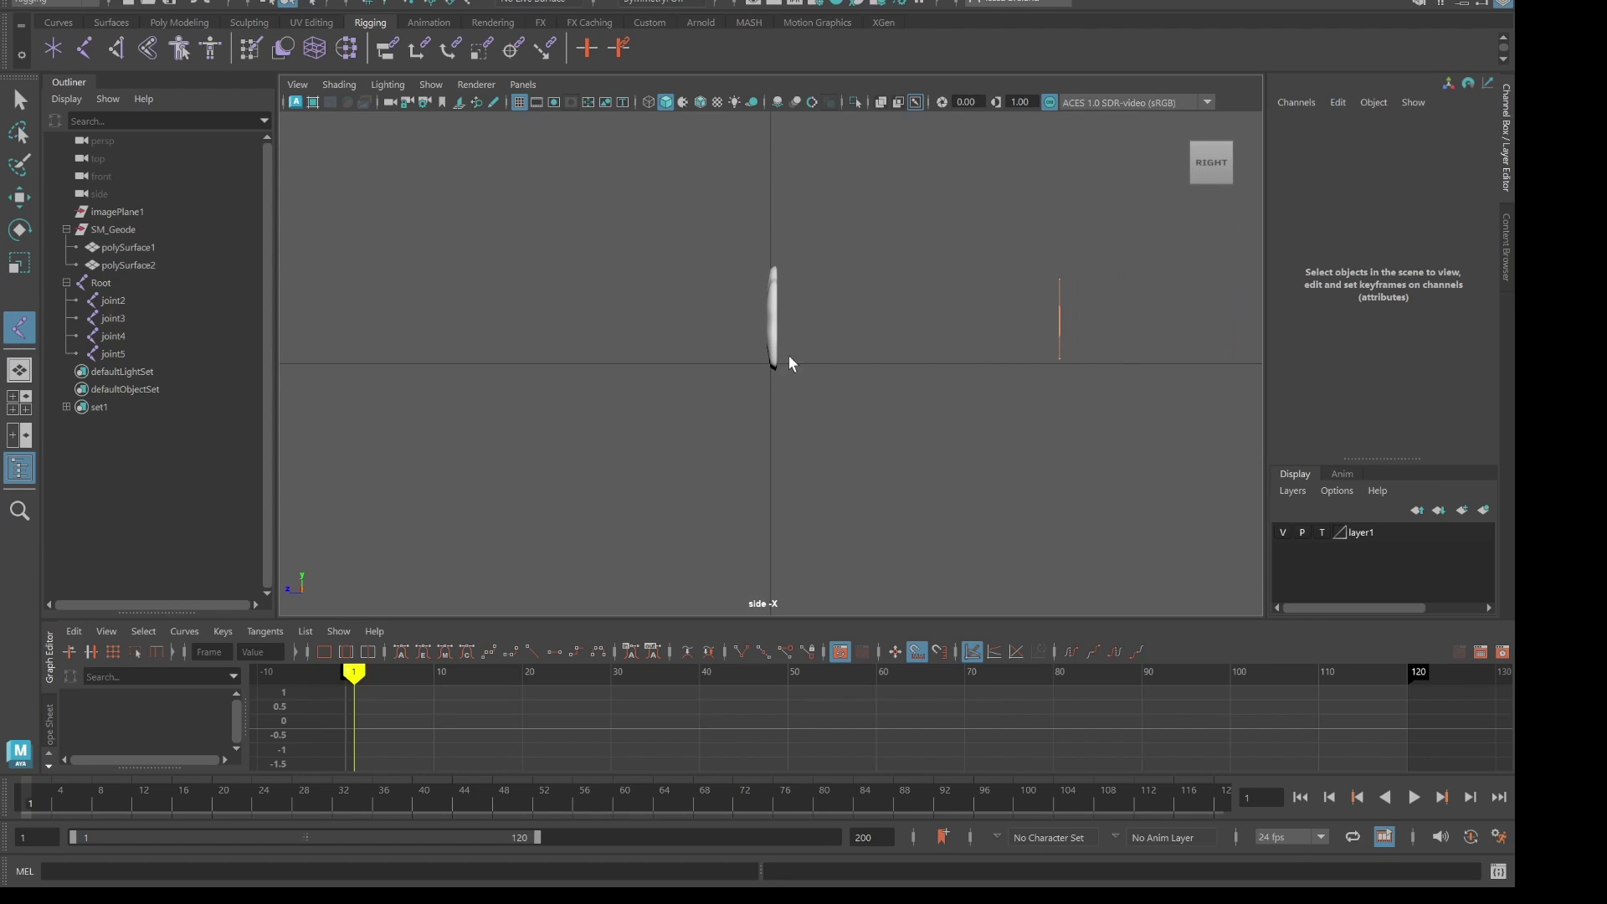
- Unbind the skin of polySurface1 and polySurface2 from Root and its four child joints
left_click(114, 353)
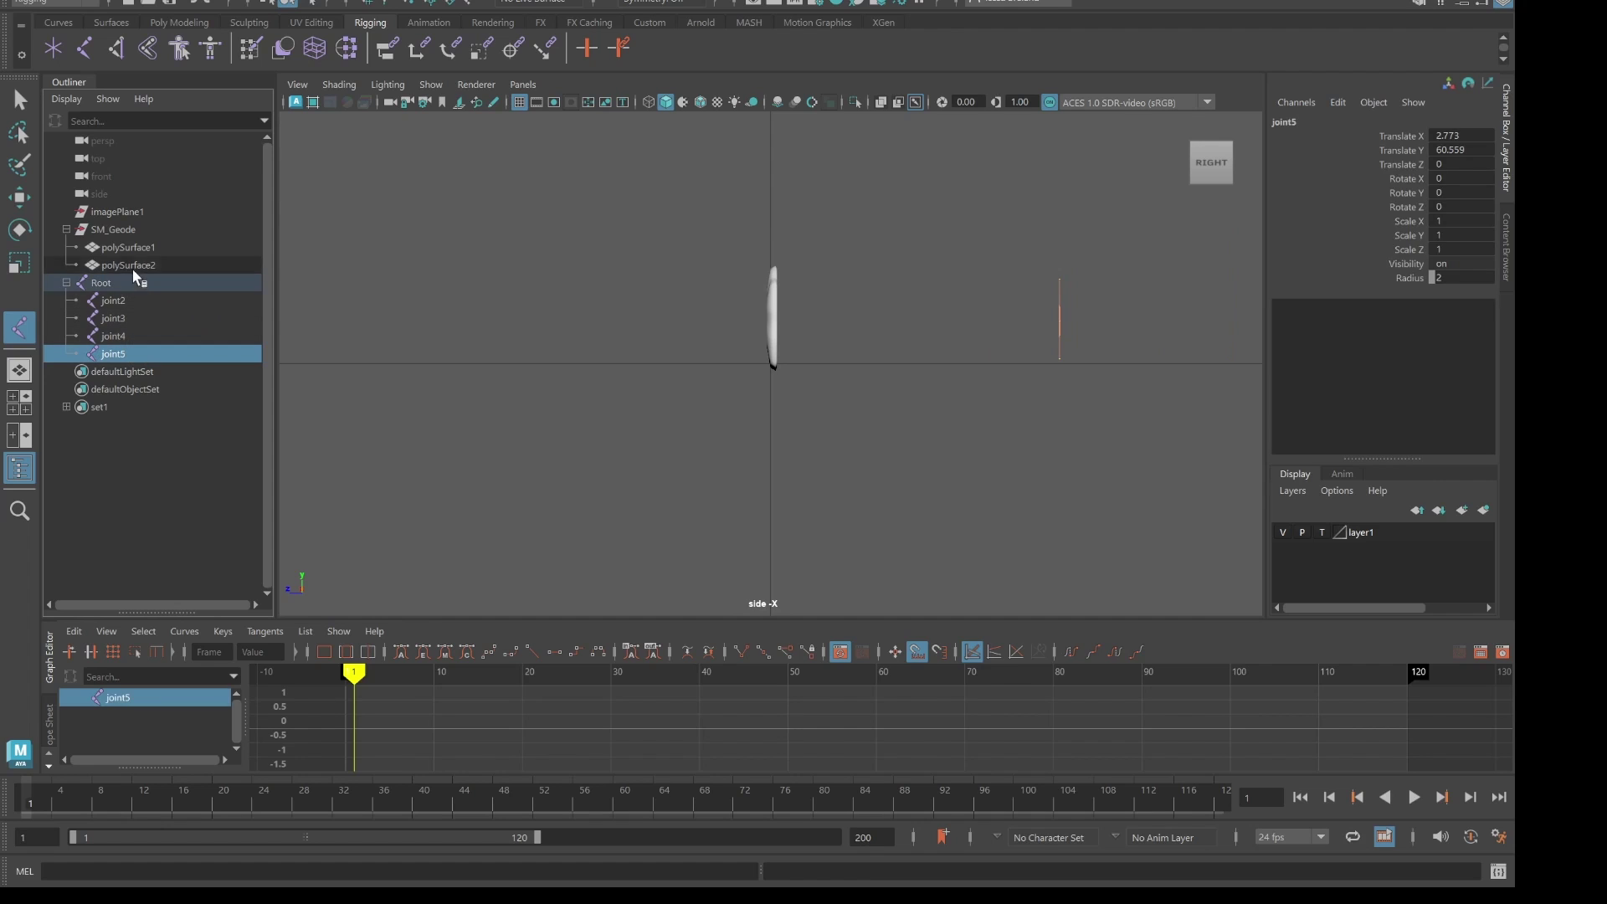
left_click(127, 247, "shift")
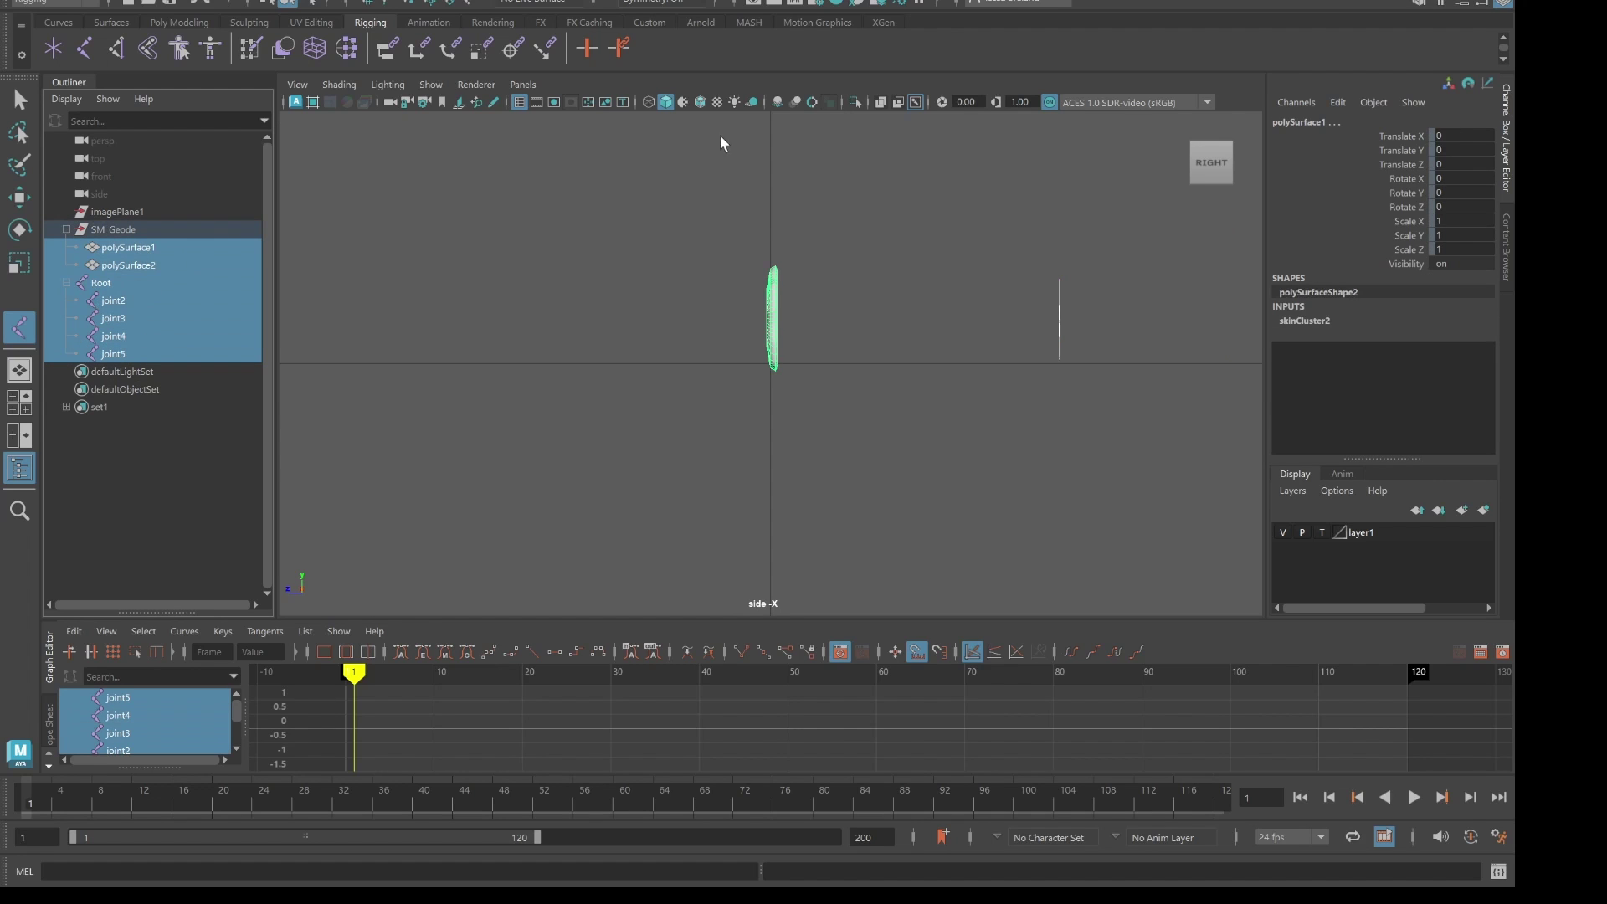
left_click(394, 2)
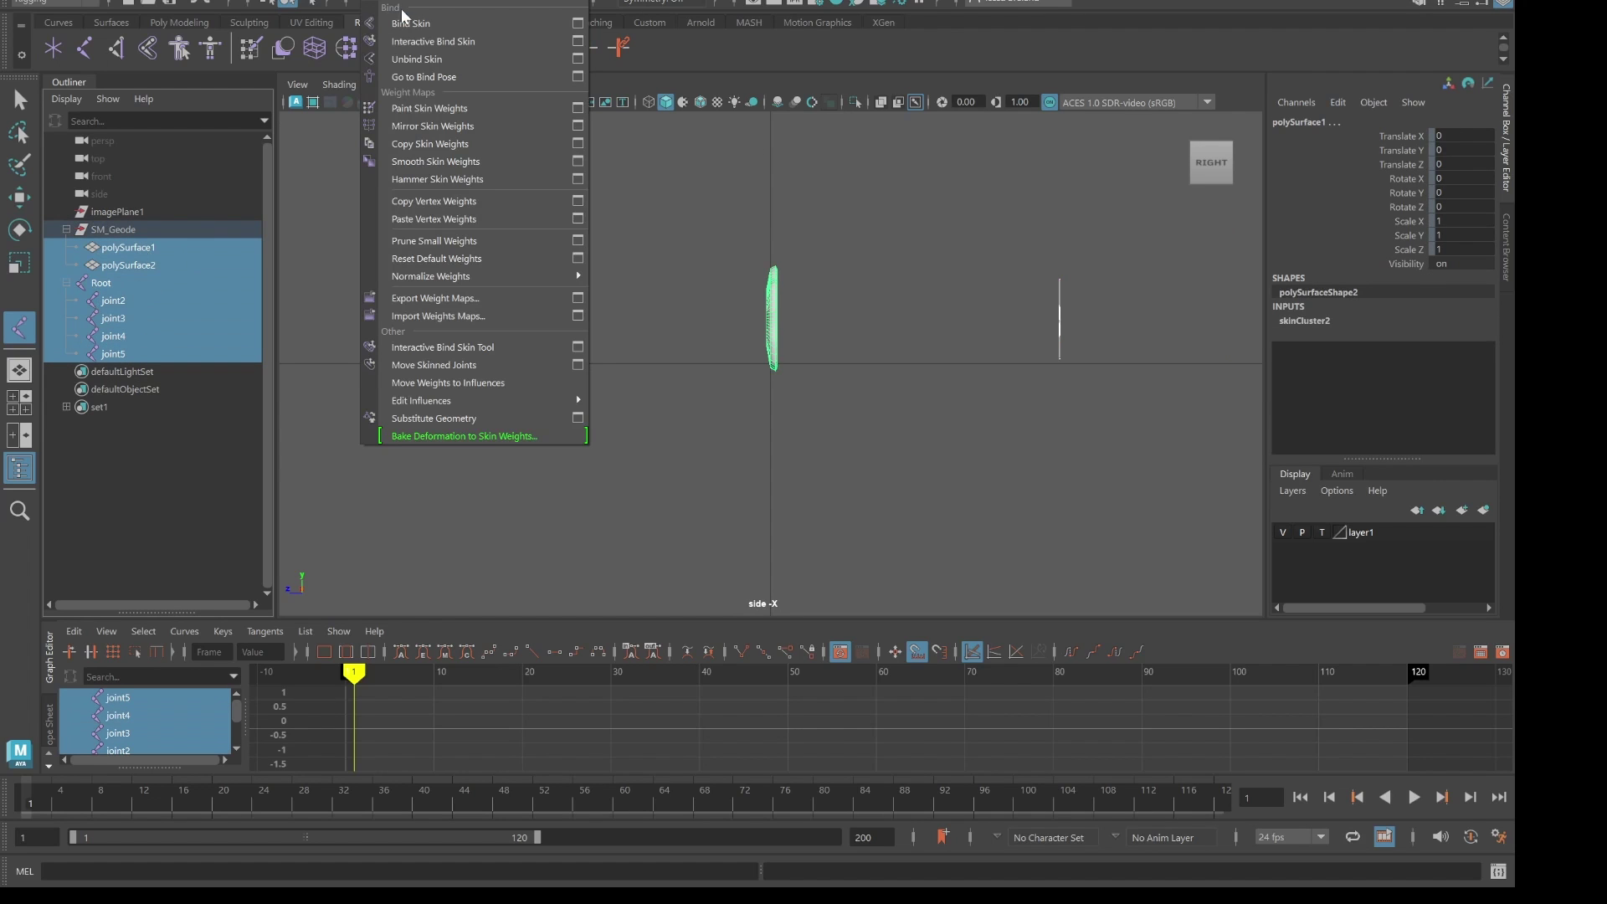
left_click(431, 58)
- Move Root and its child joints along Z toward the geode, bringing Root to a Translate Z of about -13.5
left_click_drag(1022, 240, 1149, 420)
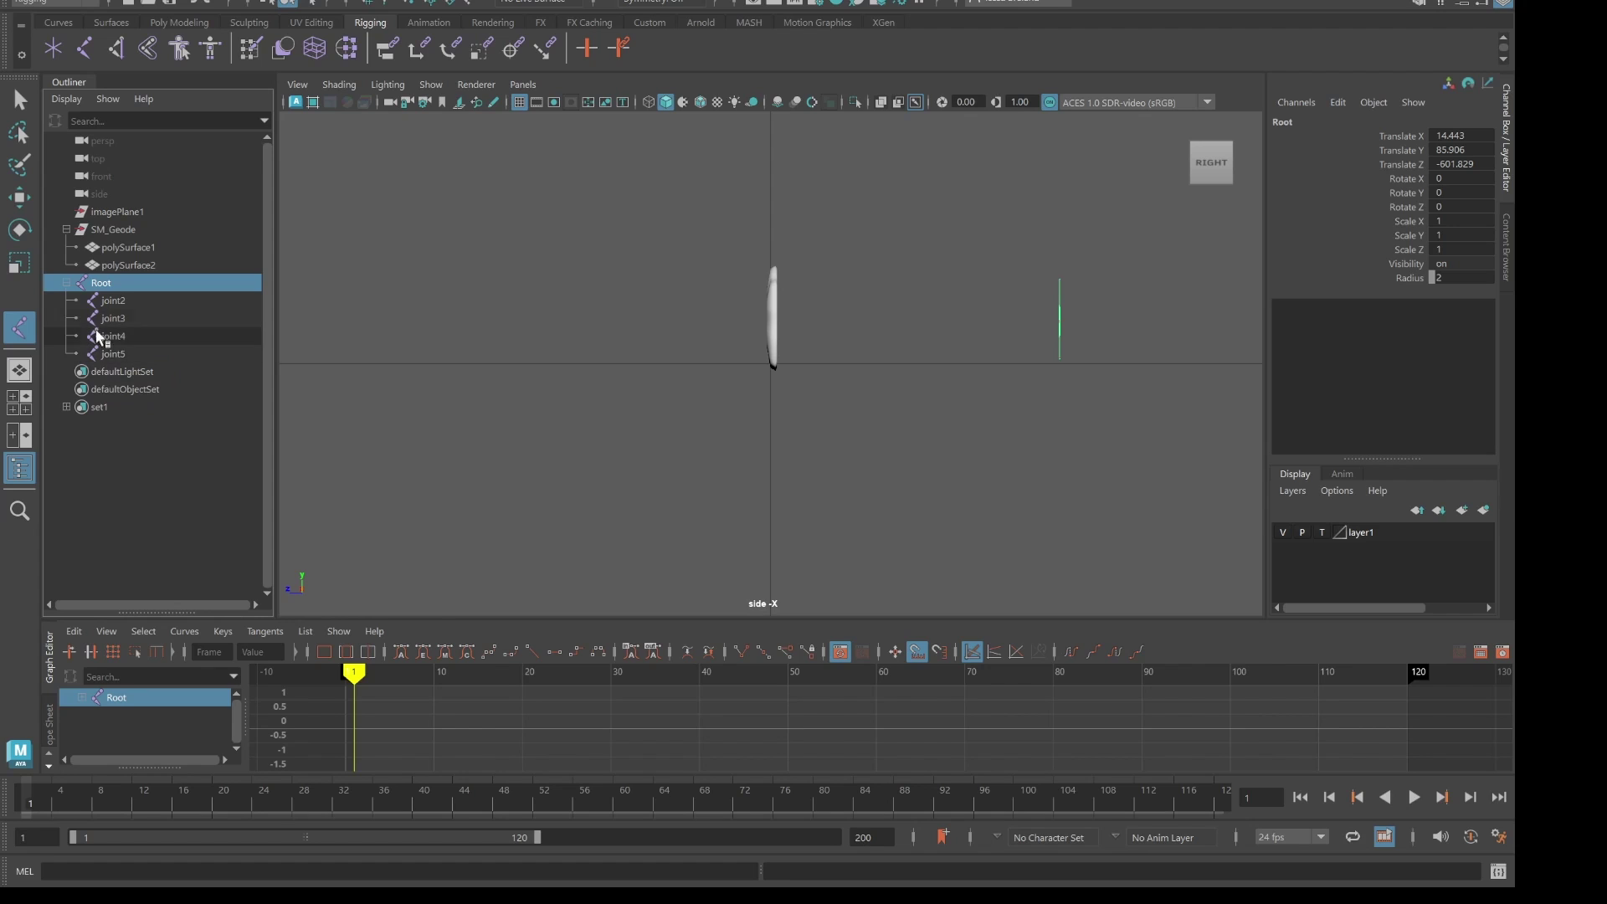
left_click(108, 355, "shift")
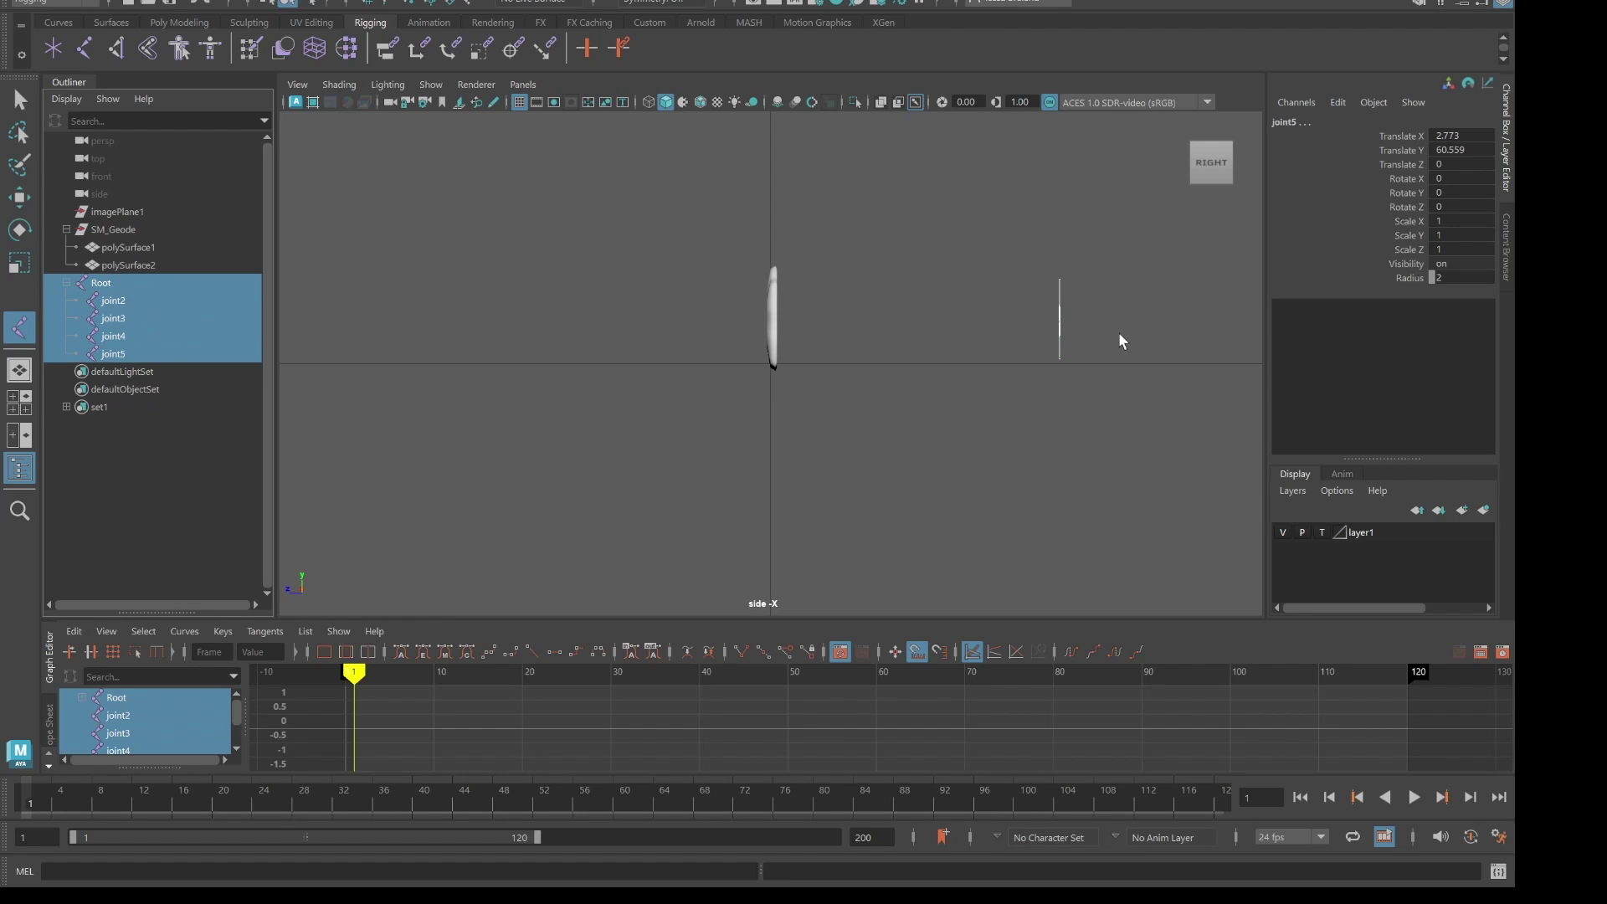
key("w")
left_click_drag(969, 323, 835, 350)
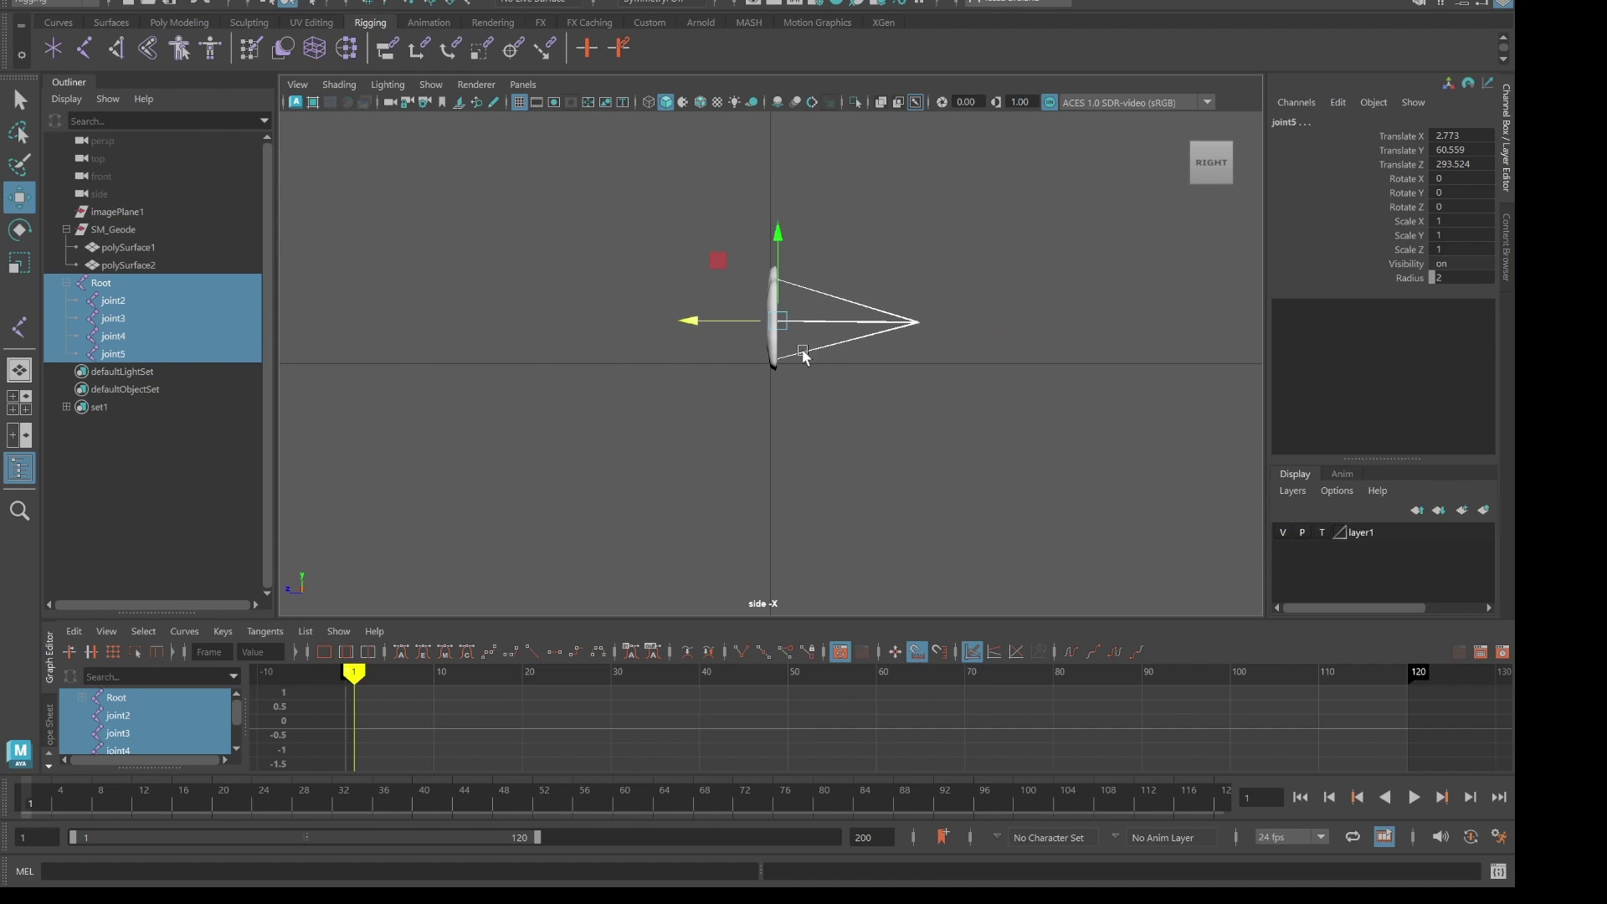
left_click(124, 284)
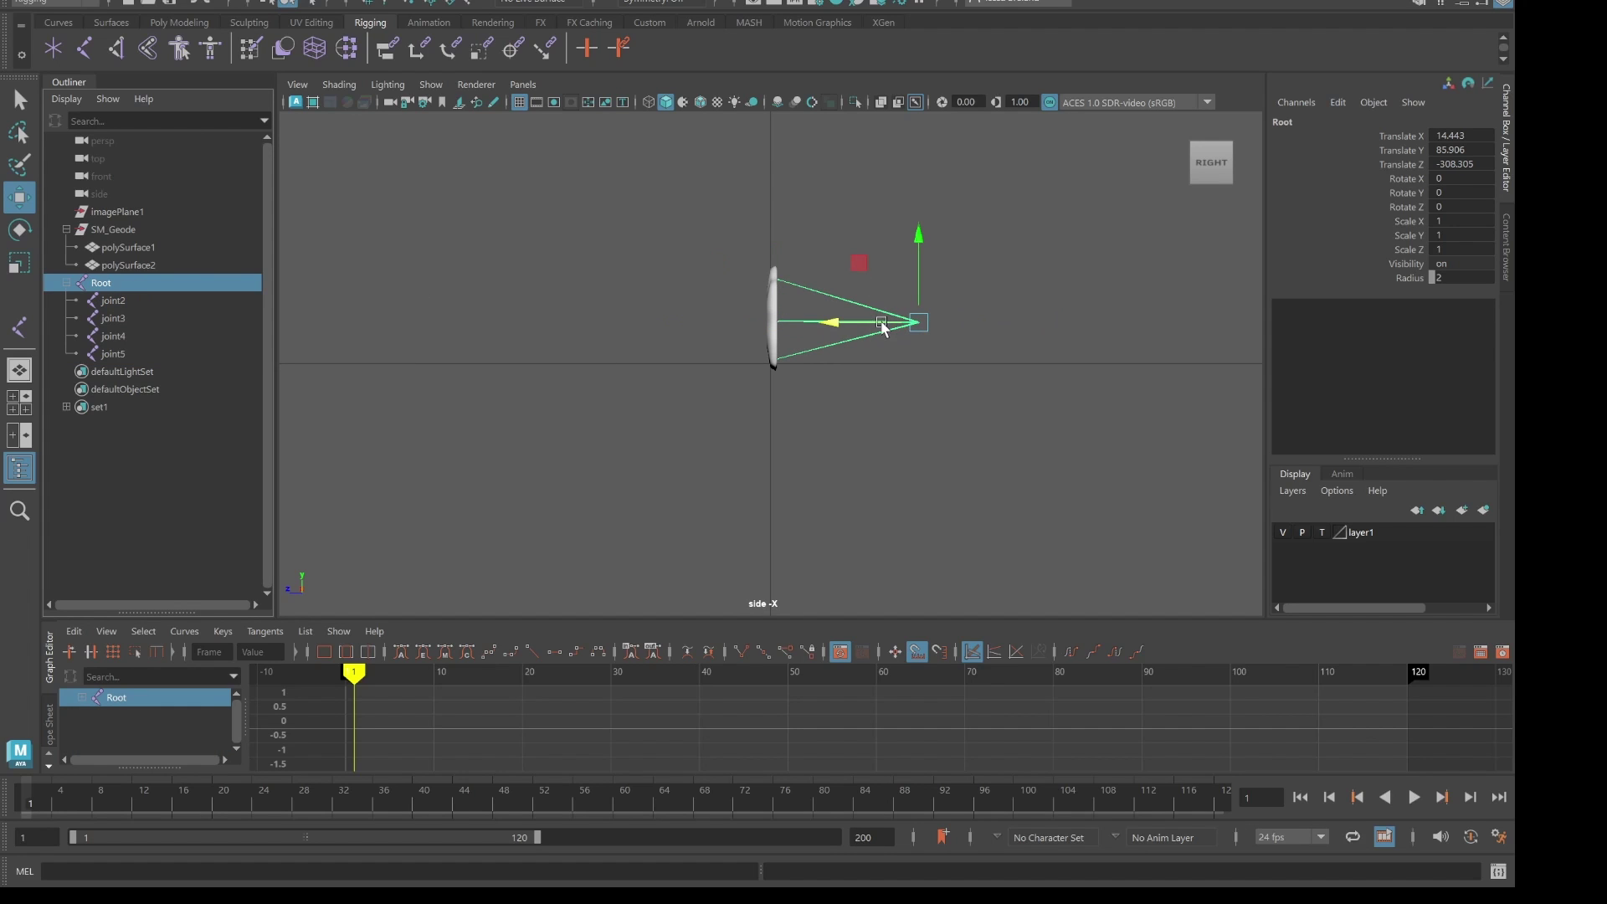
left_click_drag(845, 326, 678, 327)
- Move joint2 through joint5 back to a Translate Z of 0, and shift Root slightly along Z into the middle of the geode's thickness
left_click(160, 299)
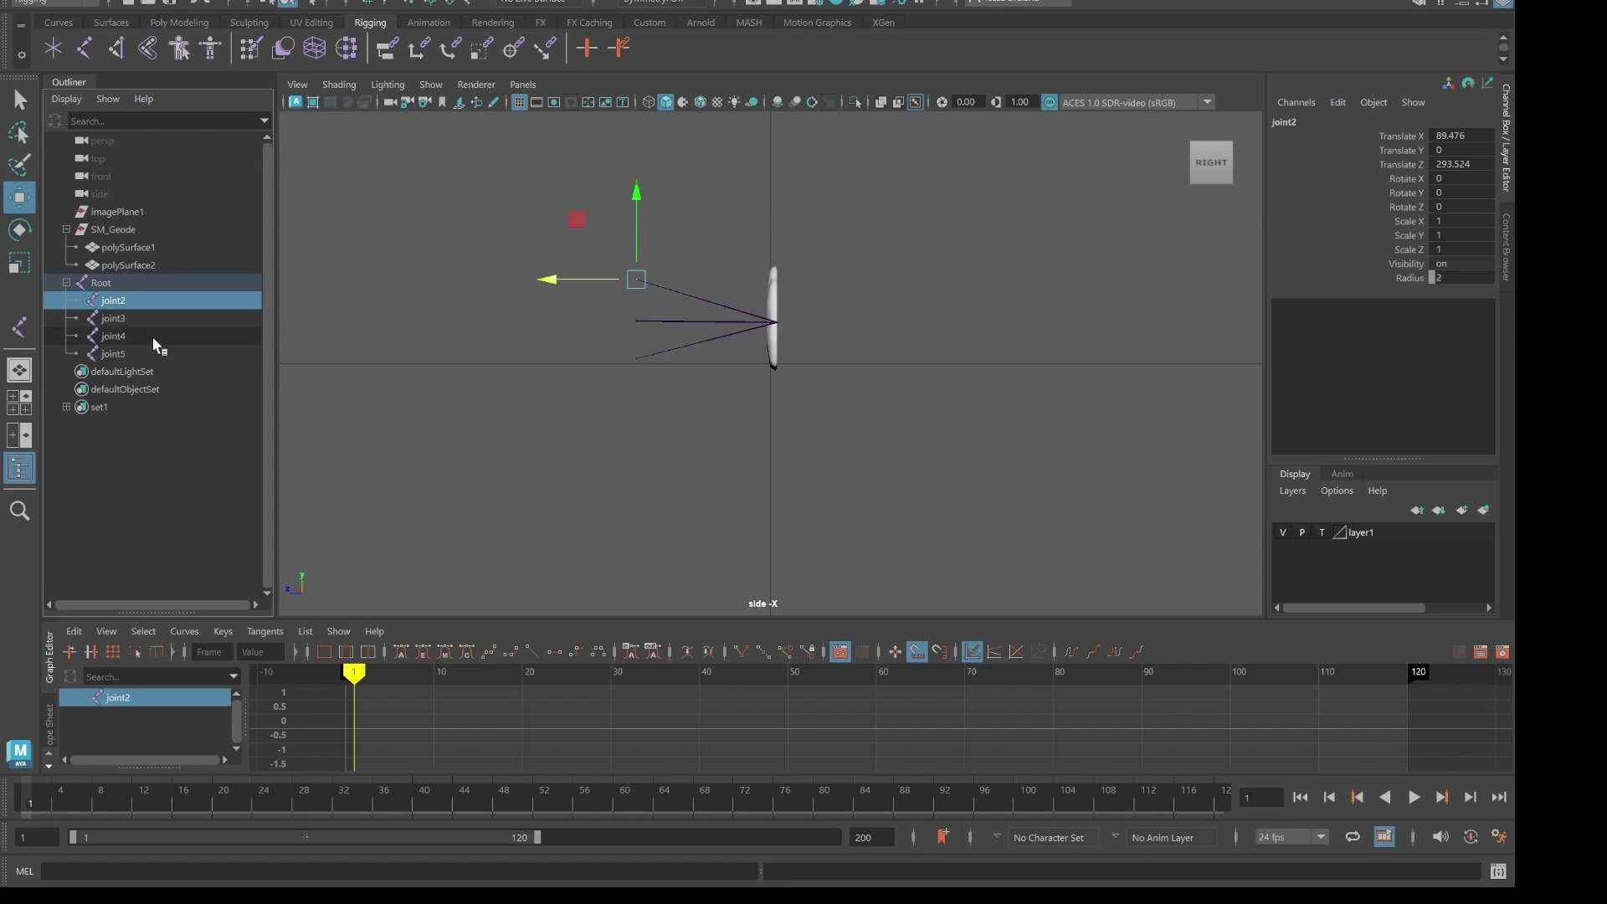
left_click(139, 350, "shift")
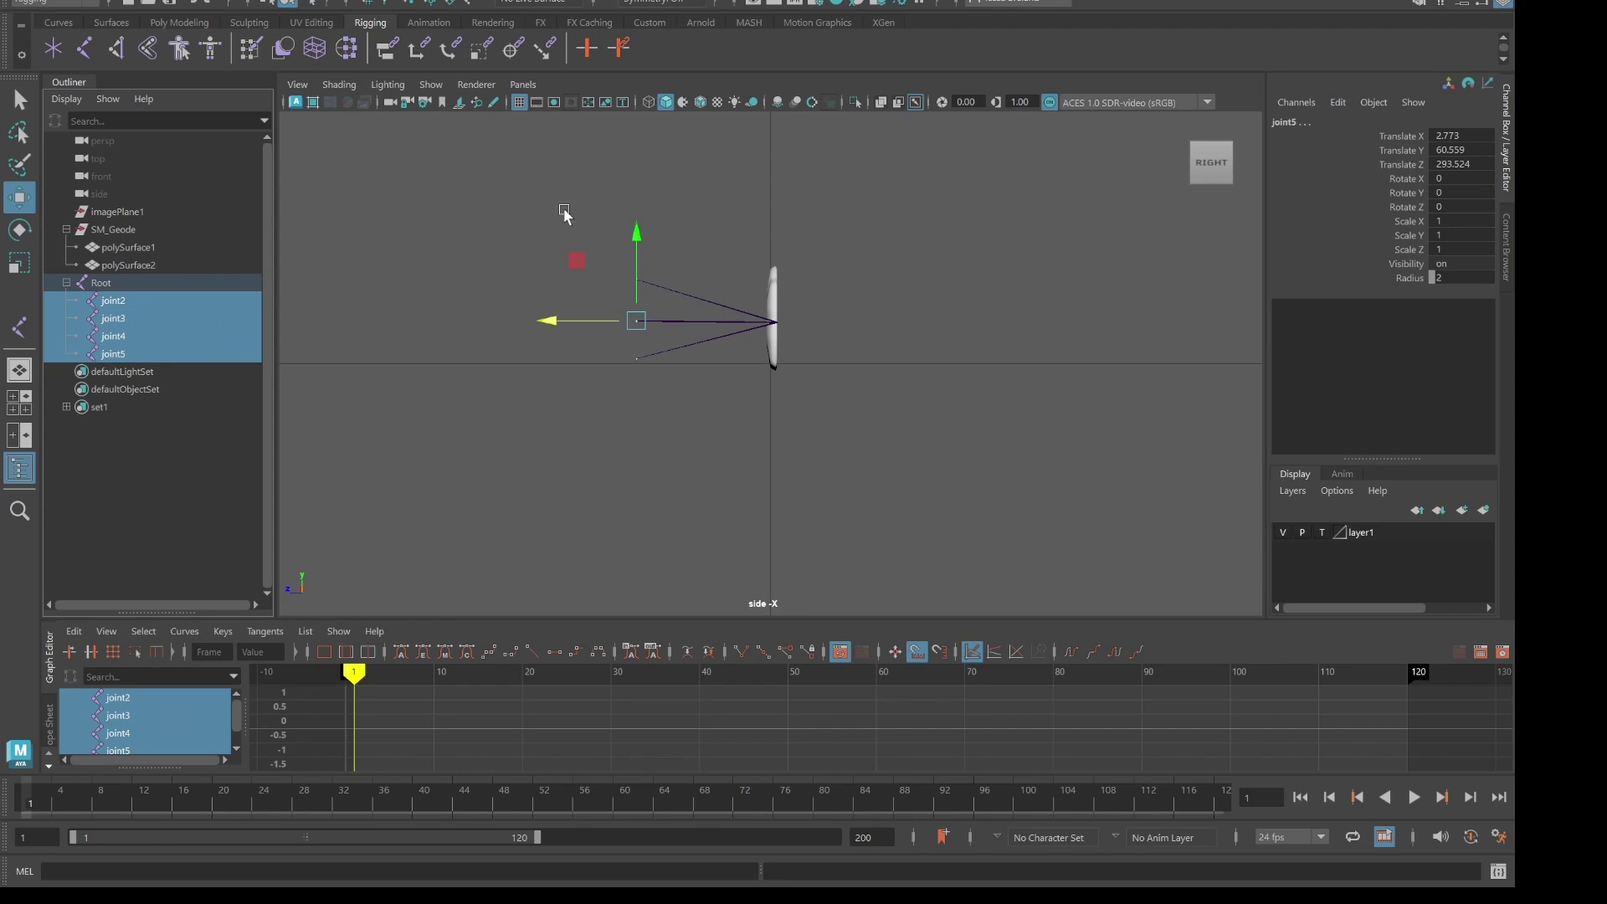
left_click_drag(545, 327, 685, 346)
left_click(92, 283)
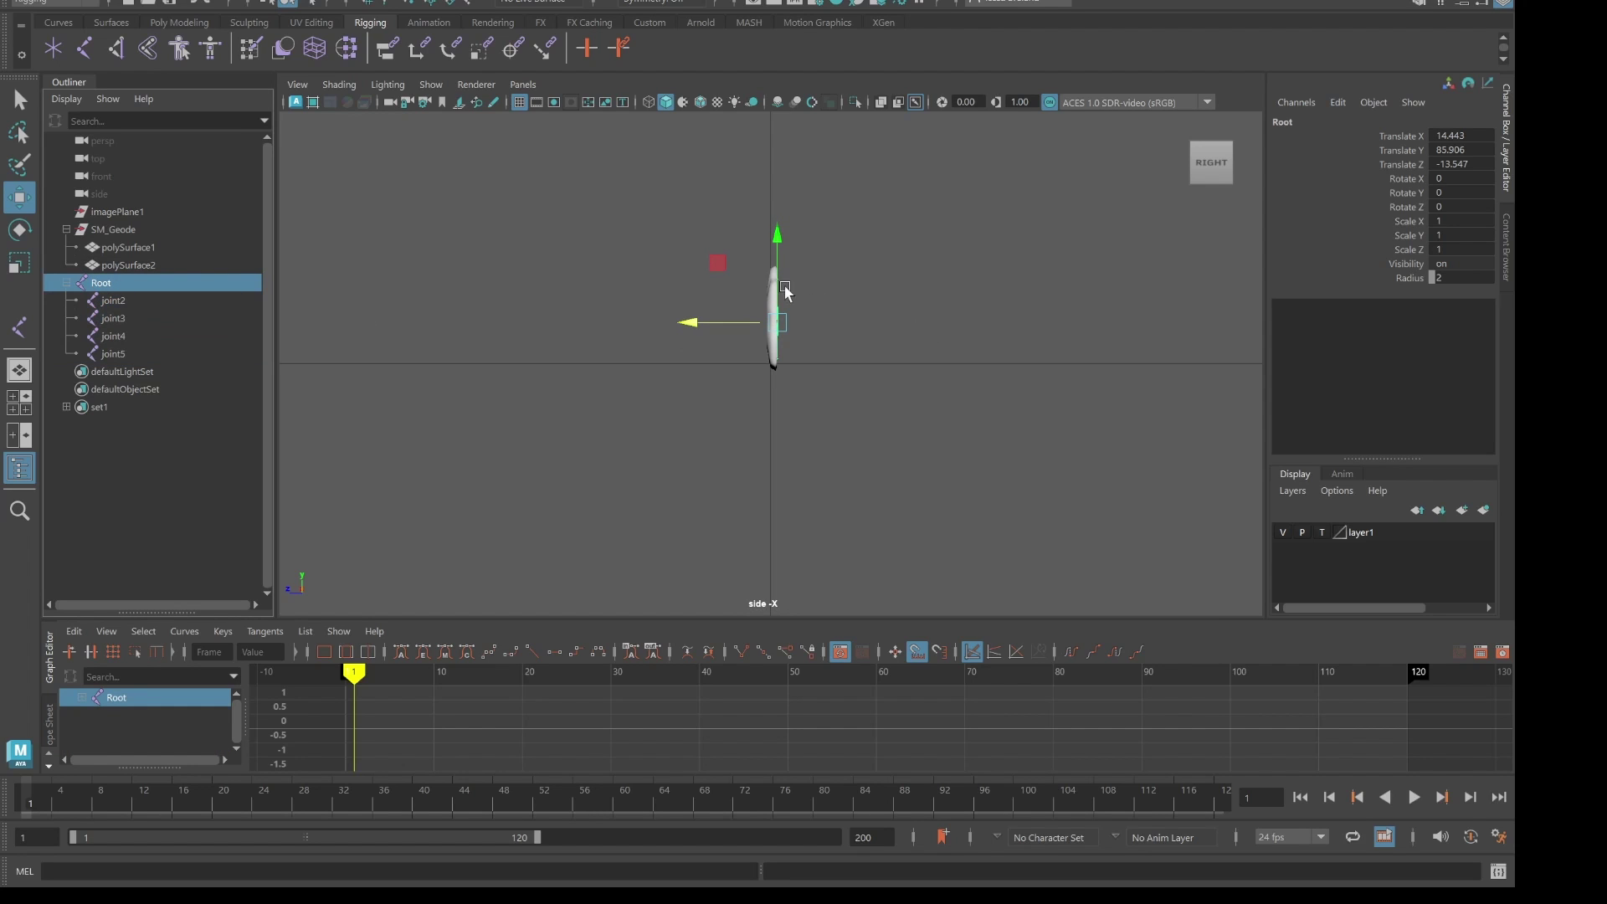
left_click_drag(694, 327, 669, 325)
- Try to nudge joint2 through joint5 by about -4.9 units along Z within the geode
key("Down")
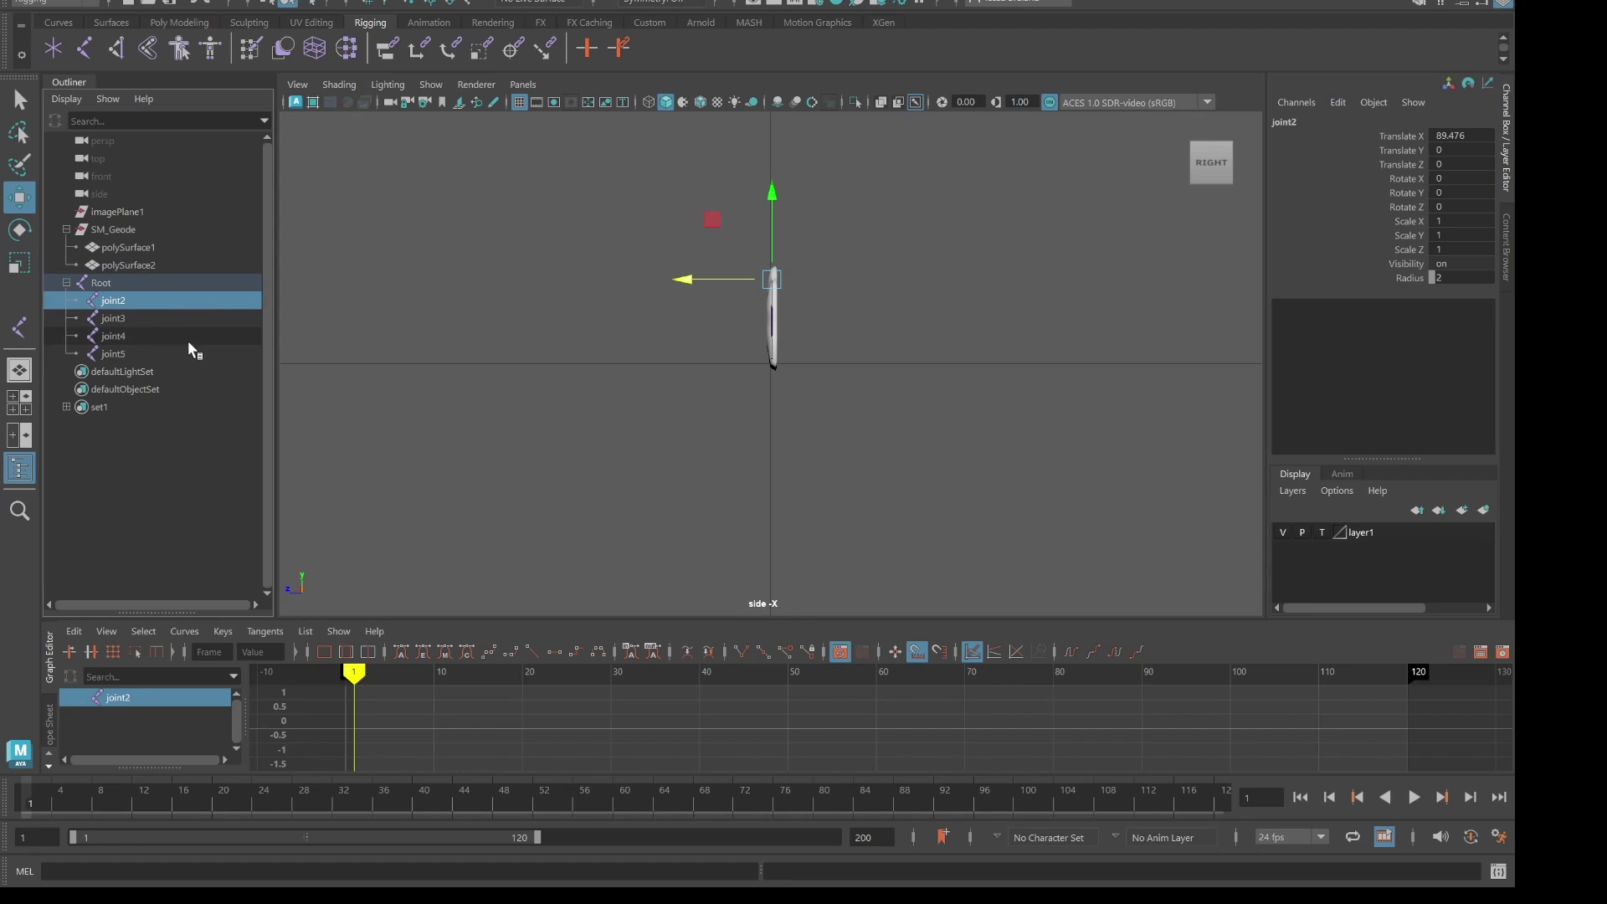
left_click(189, 350, "shift")
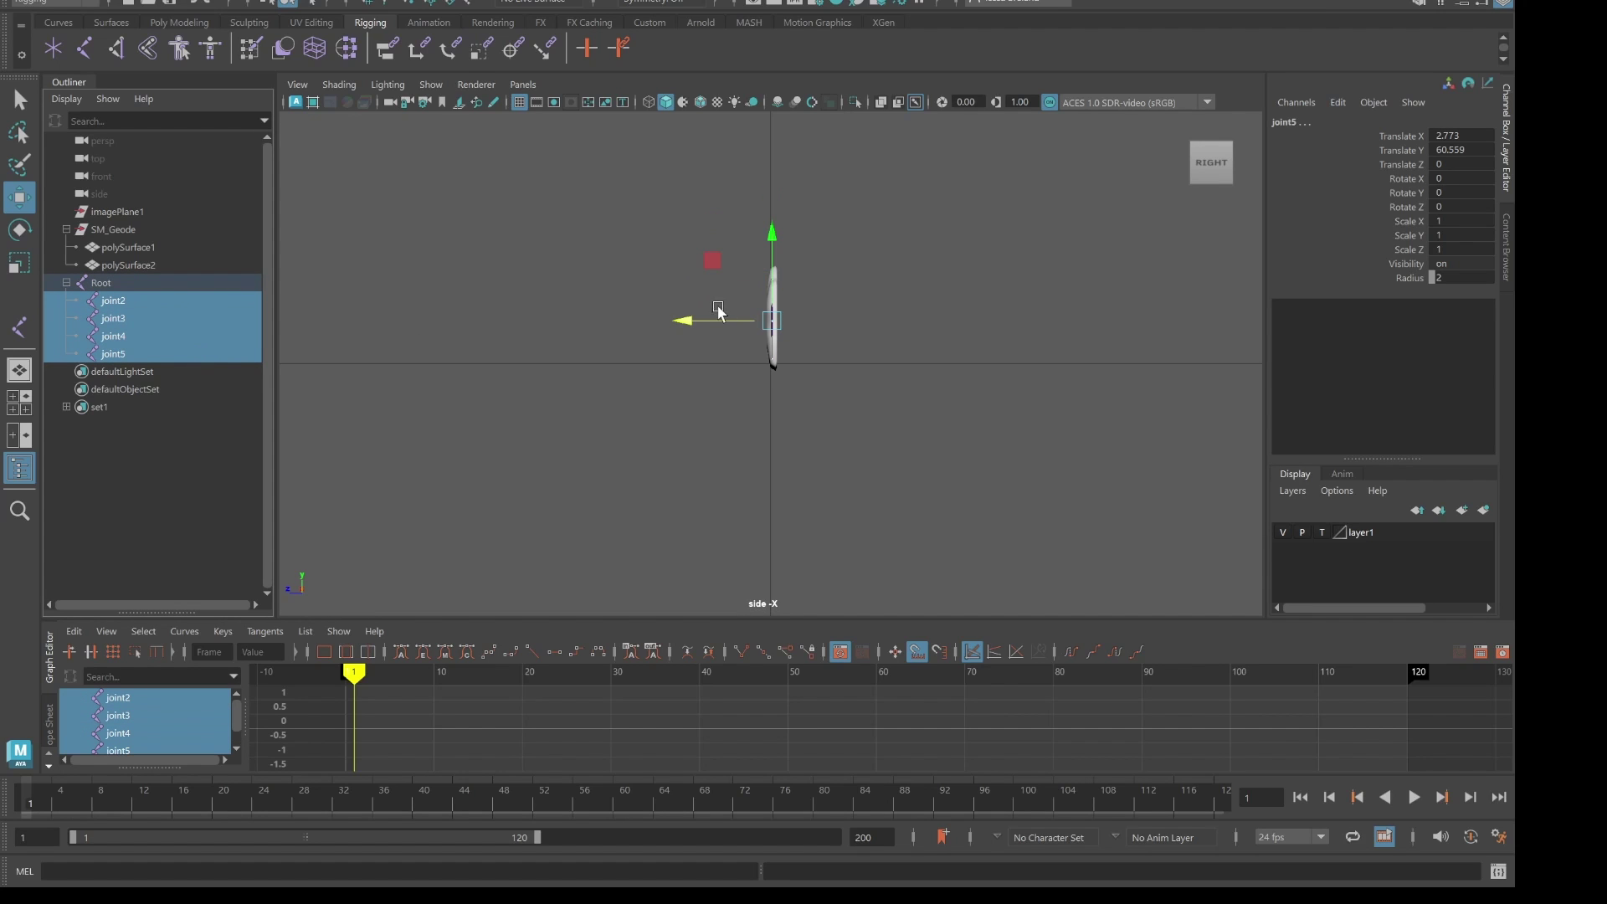
left_click_drag(688, 325, 686, 327)
left_click(847, 344)
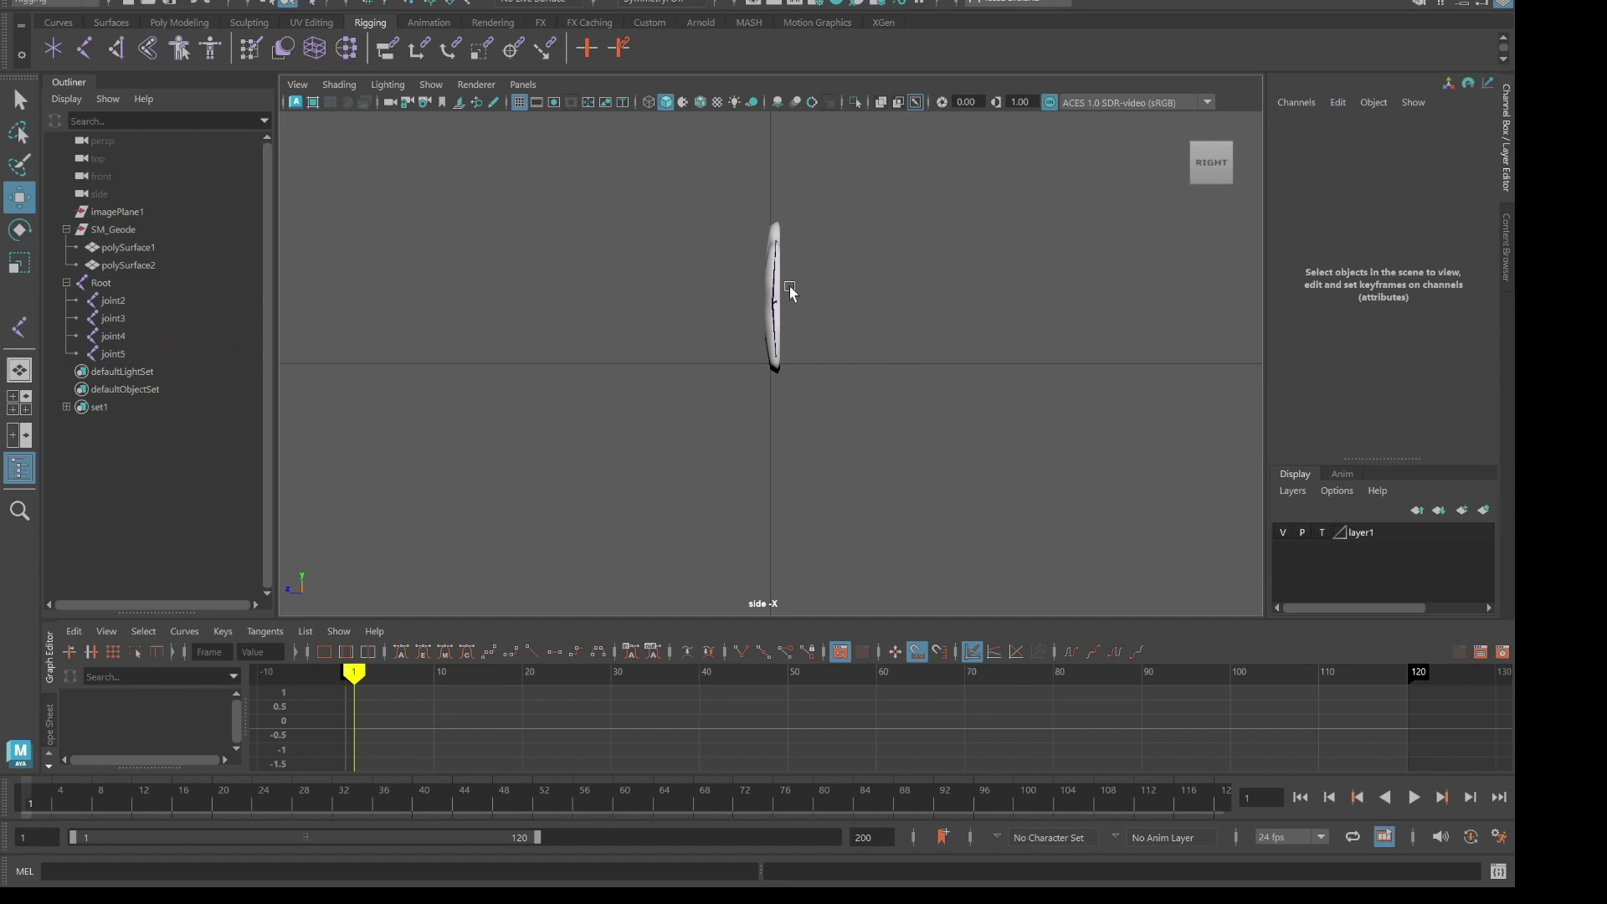
- Undo the last Z move of the four child joints
scroll(810, 324, "up", 4)
key("ctrl+z")
key("ctrl+z")
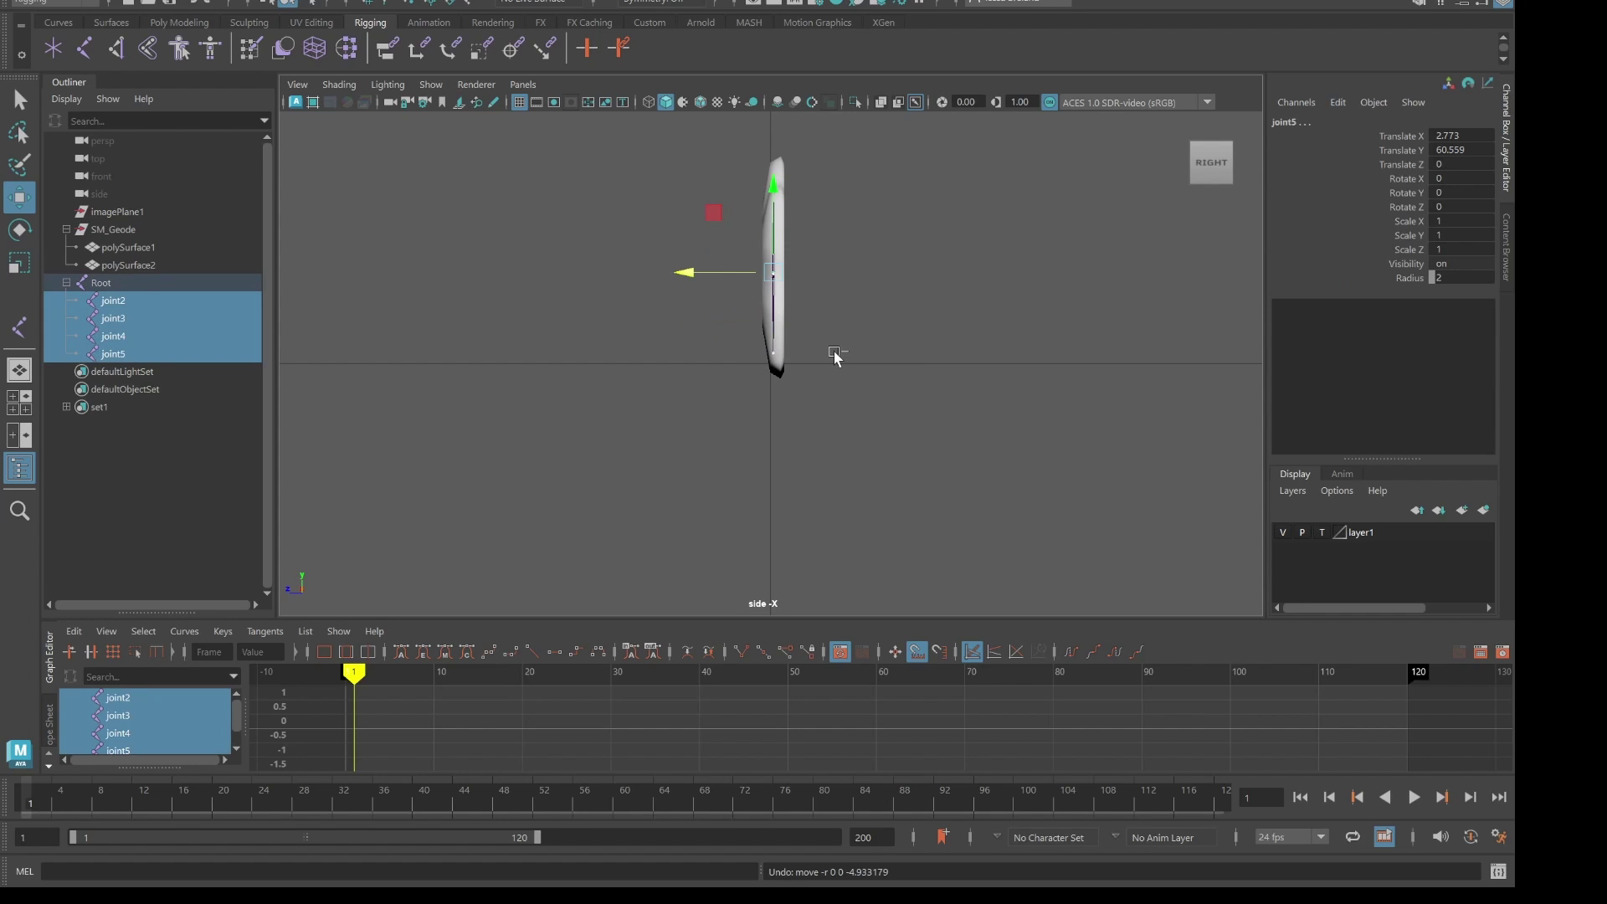
- Nudge Root slightly along Z within the geode to a Translate Z of about -4.778, and clear the selection
left_click(123, 291)
left_click_drag(679, 287, 686, 280)
left_click(950, 325)
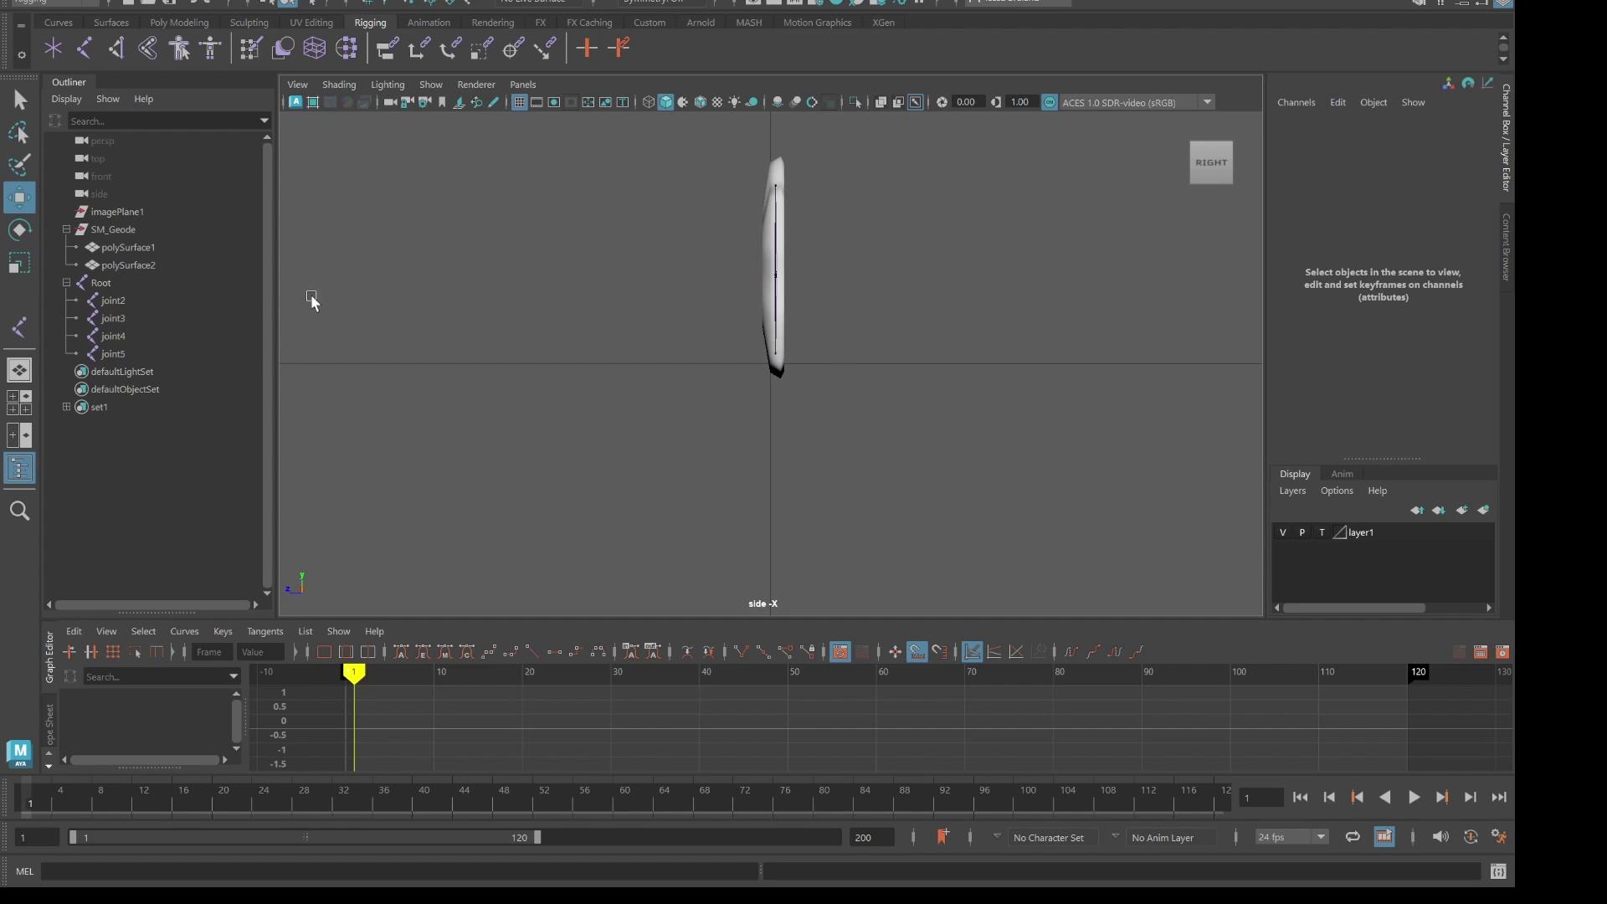
- Try to delete the non-deformer history of Root and joint2 through joint5
left_click_drag(113, 282, 142, 353)
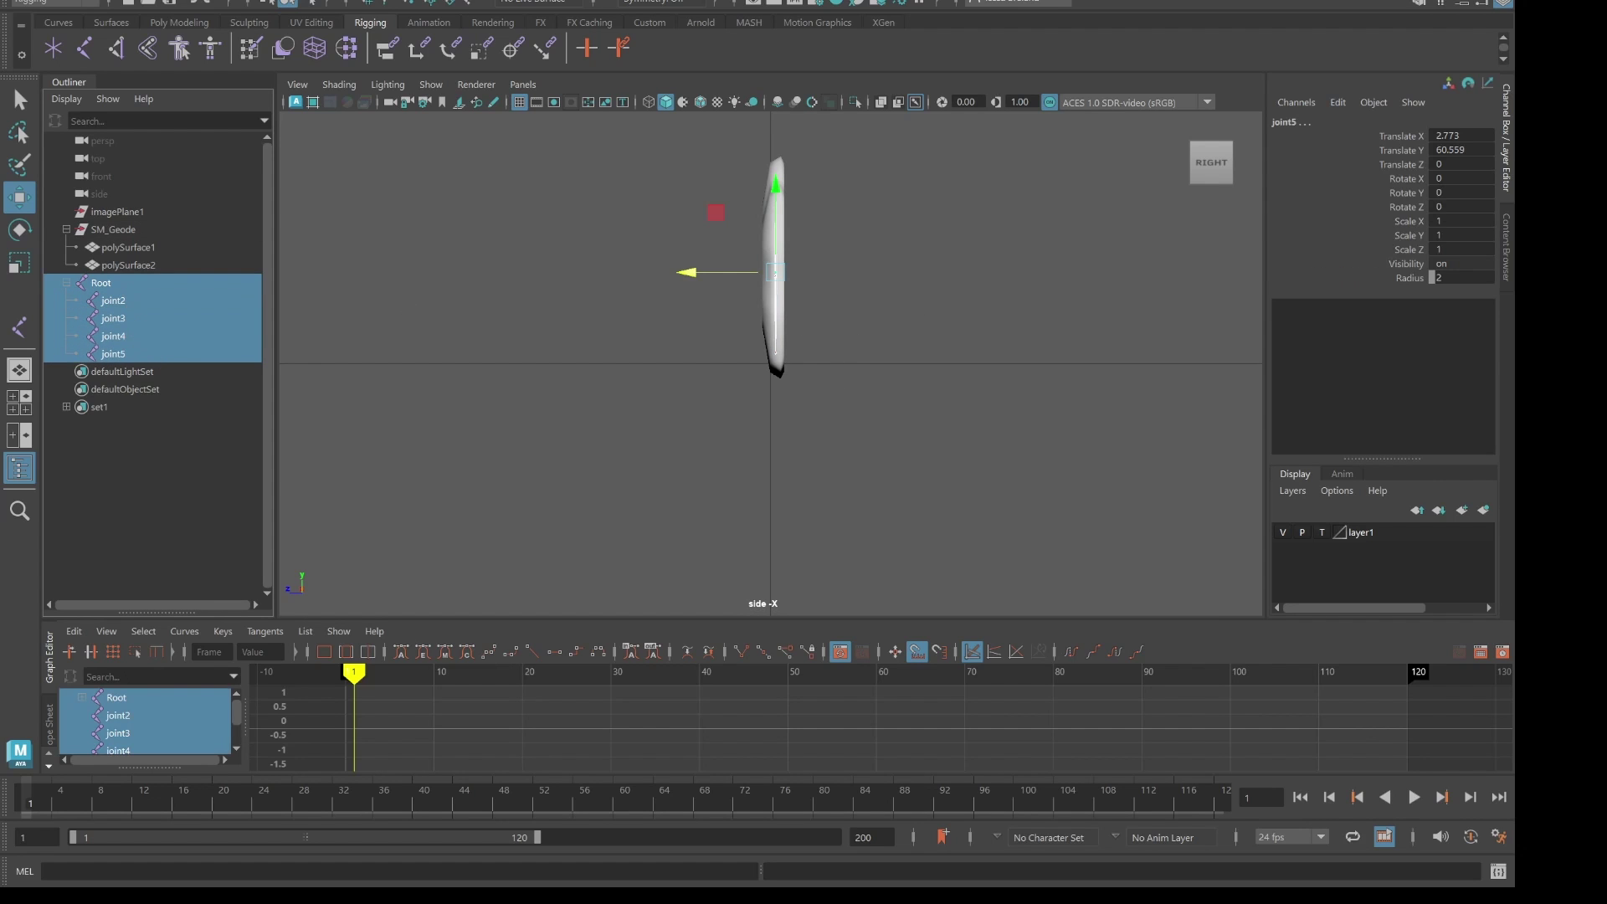
left_click(92, 4)
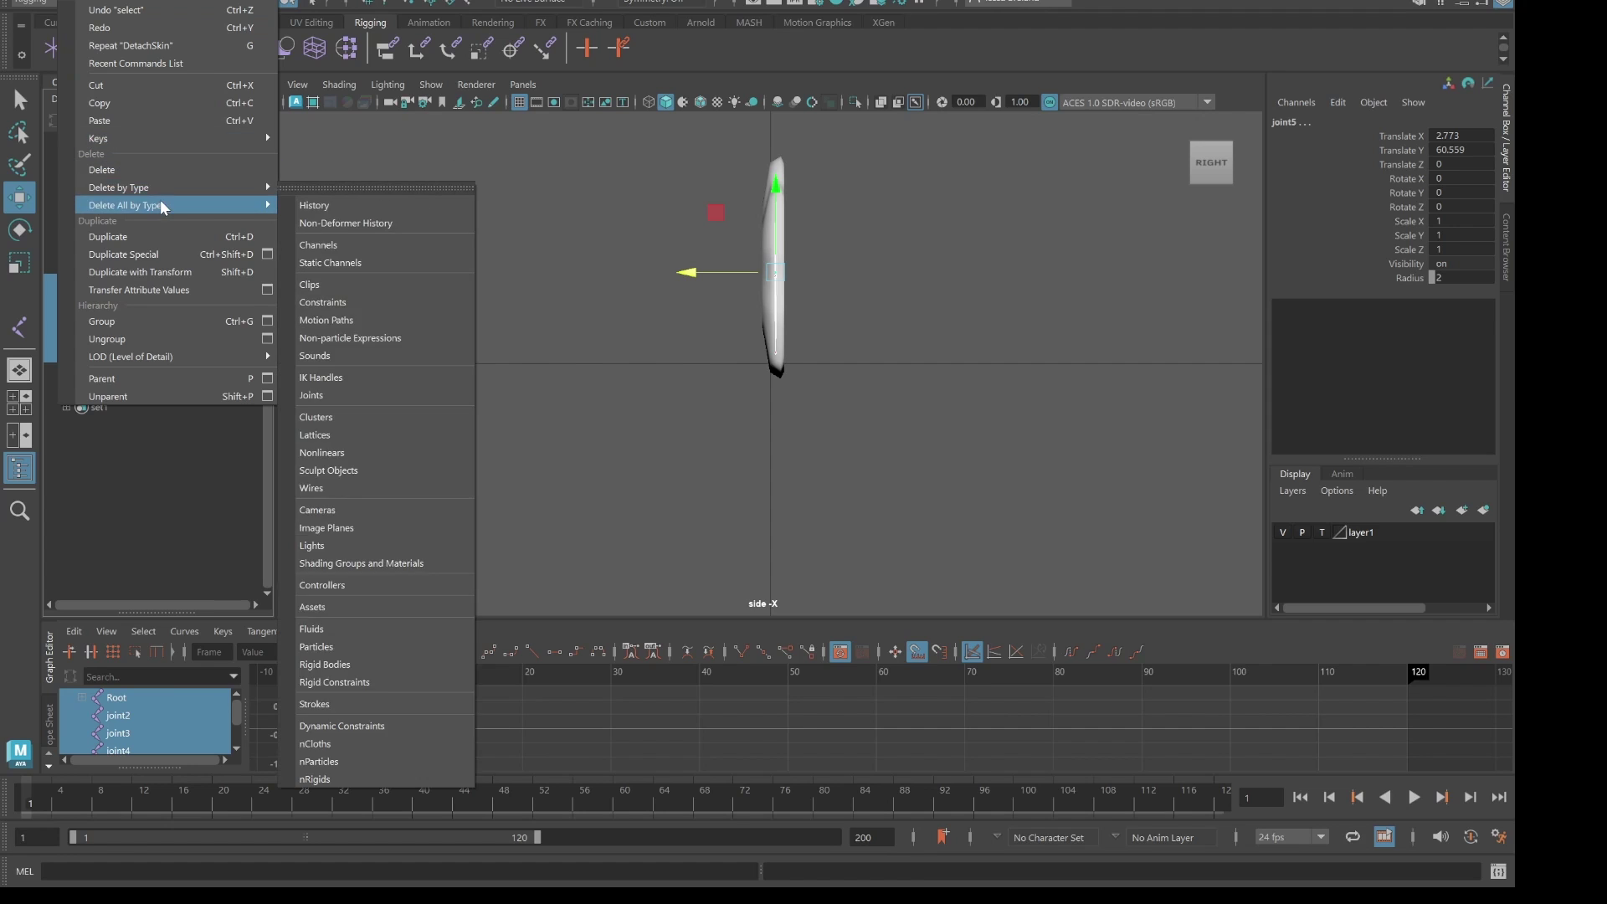
mouse_move(159, 189)
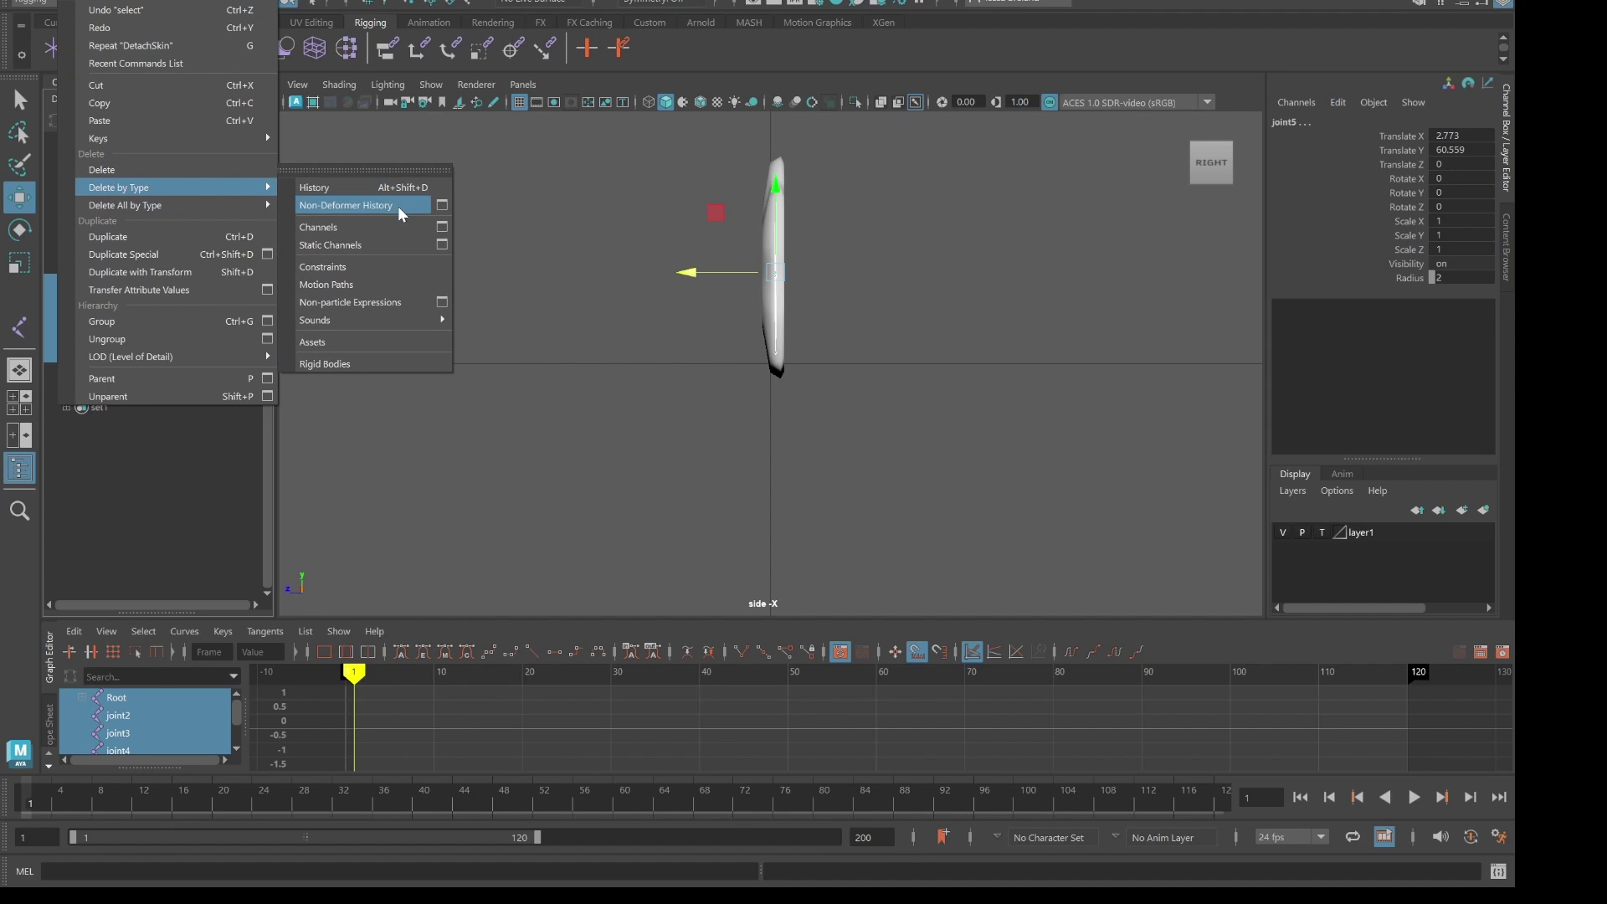
left_click(419, 205)
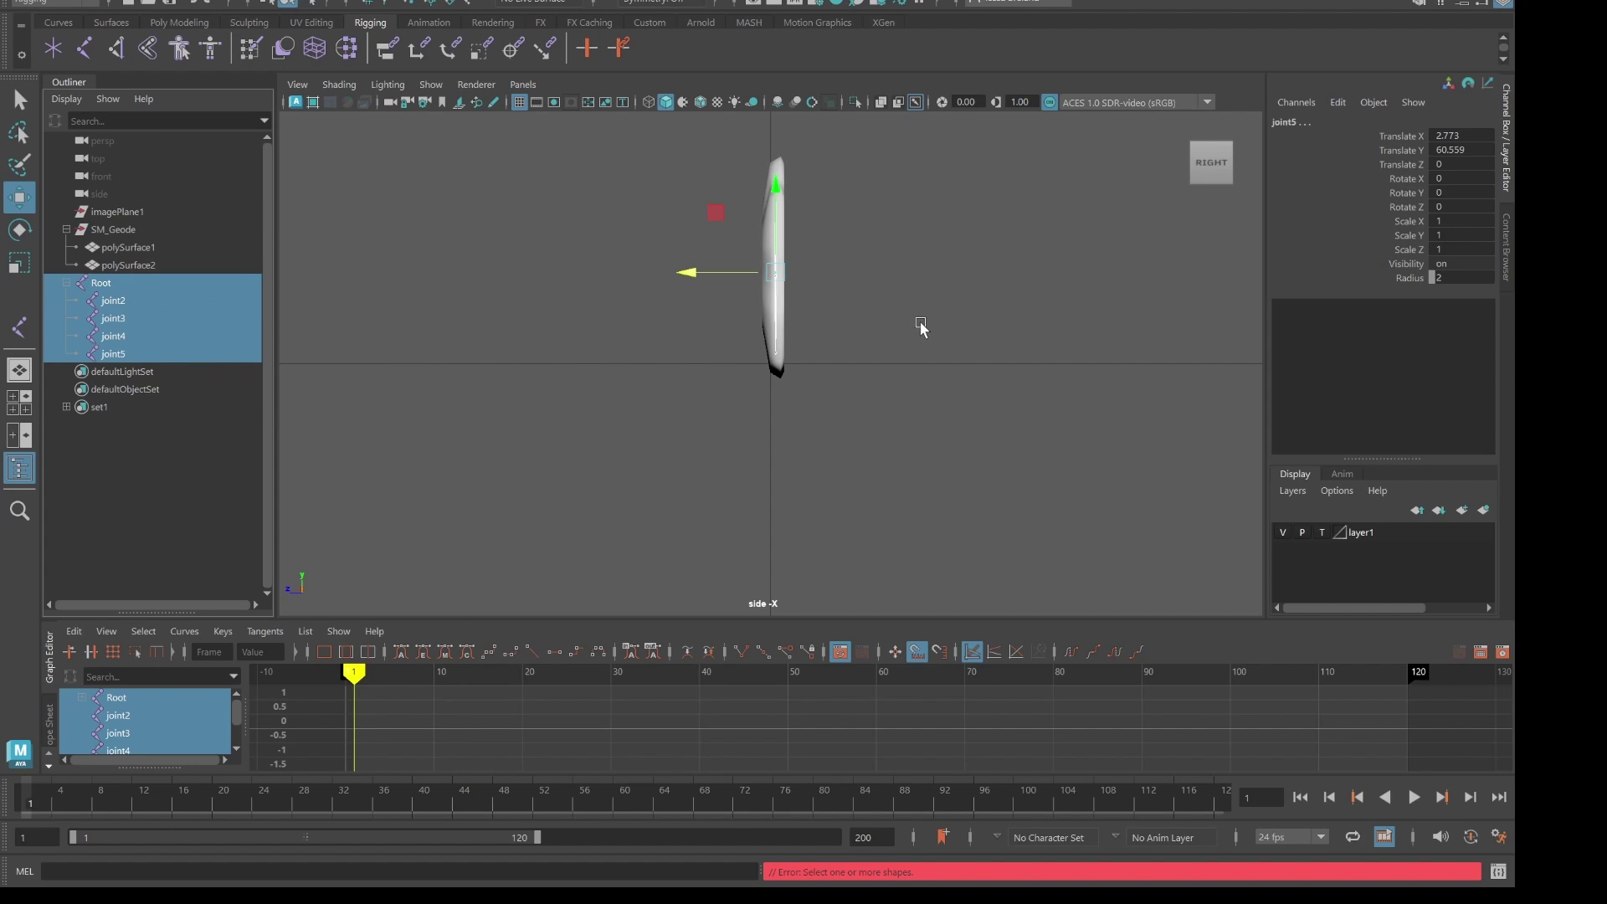
left_click_drag(893, 374, 648, 163)
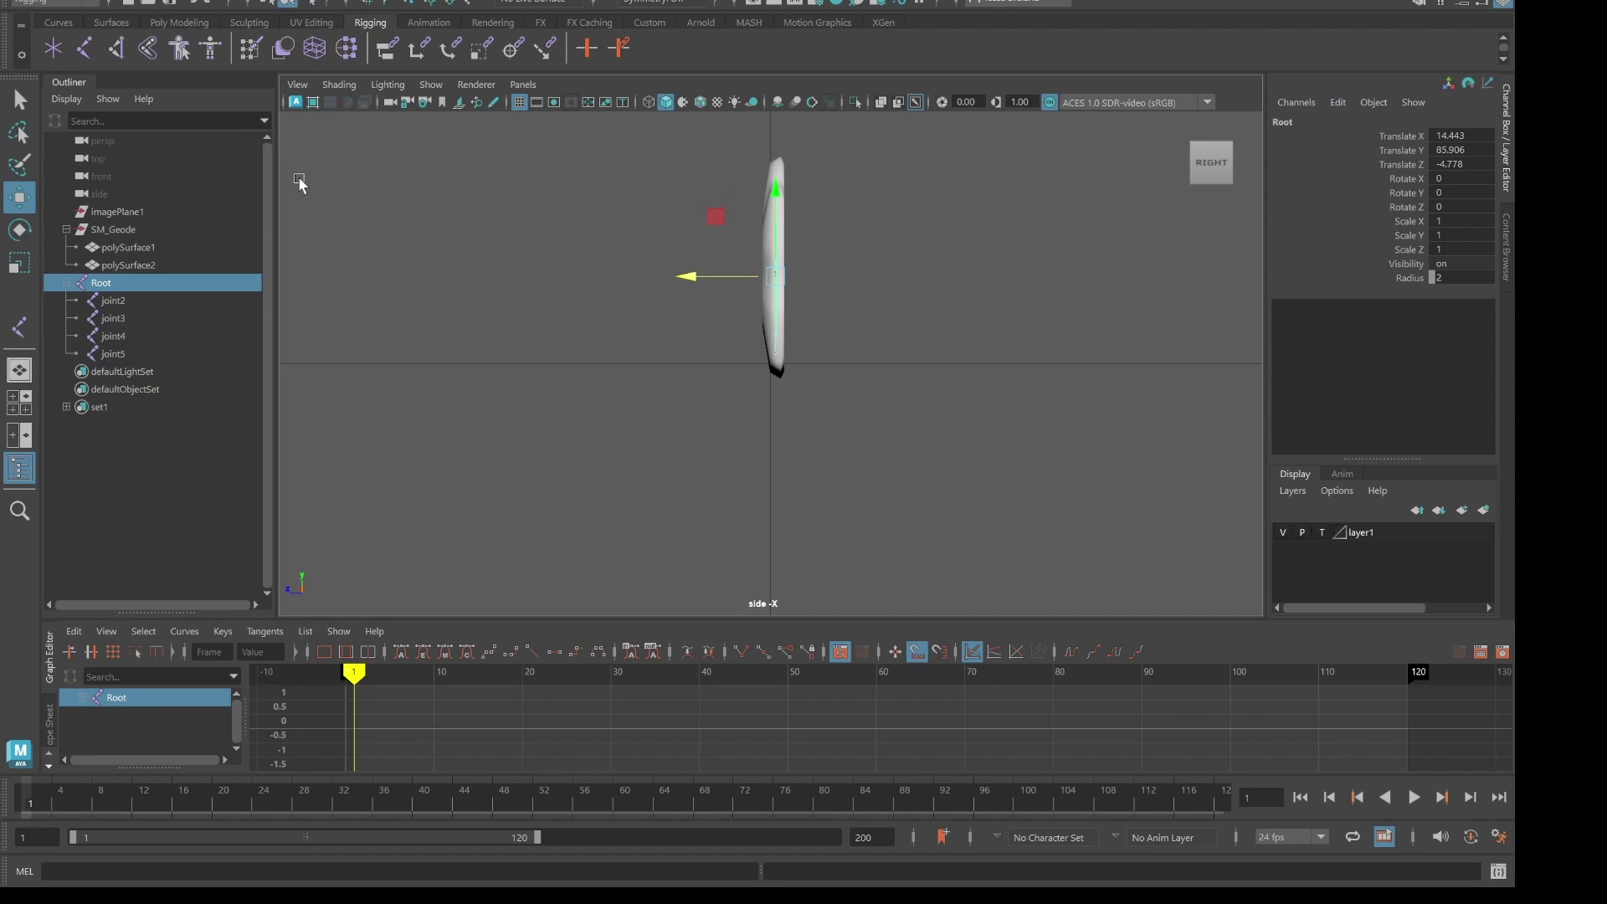
- Delete the non-deformer history with polySurface1, polySurface2, Root and joint2 through joint5 all selected
left_click_drag(133, 348, 121, 246)
left_click(86, 3)
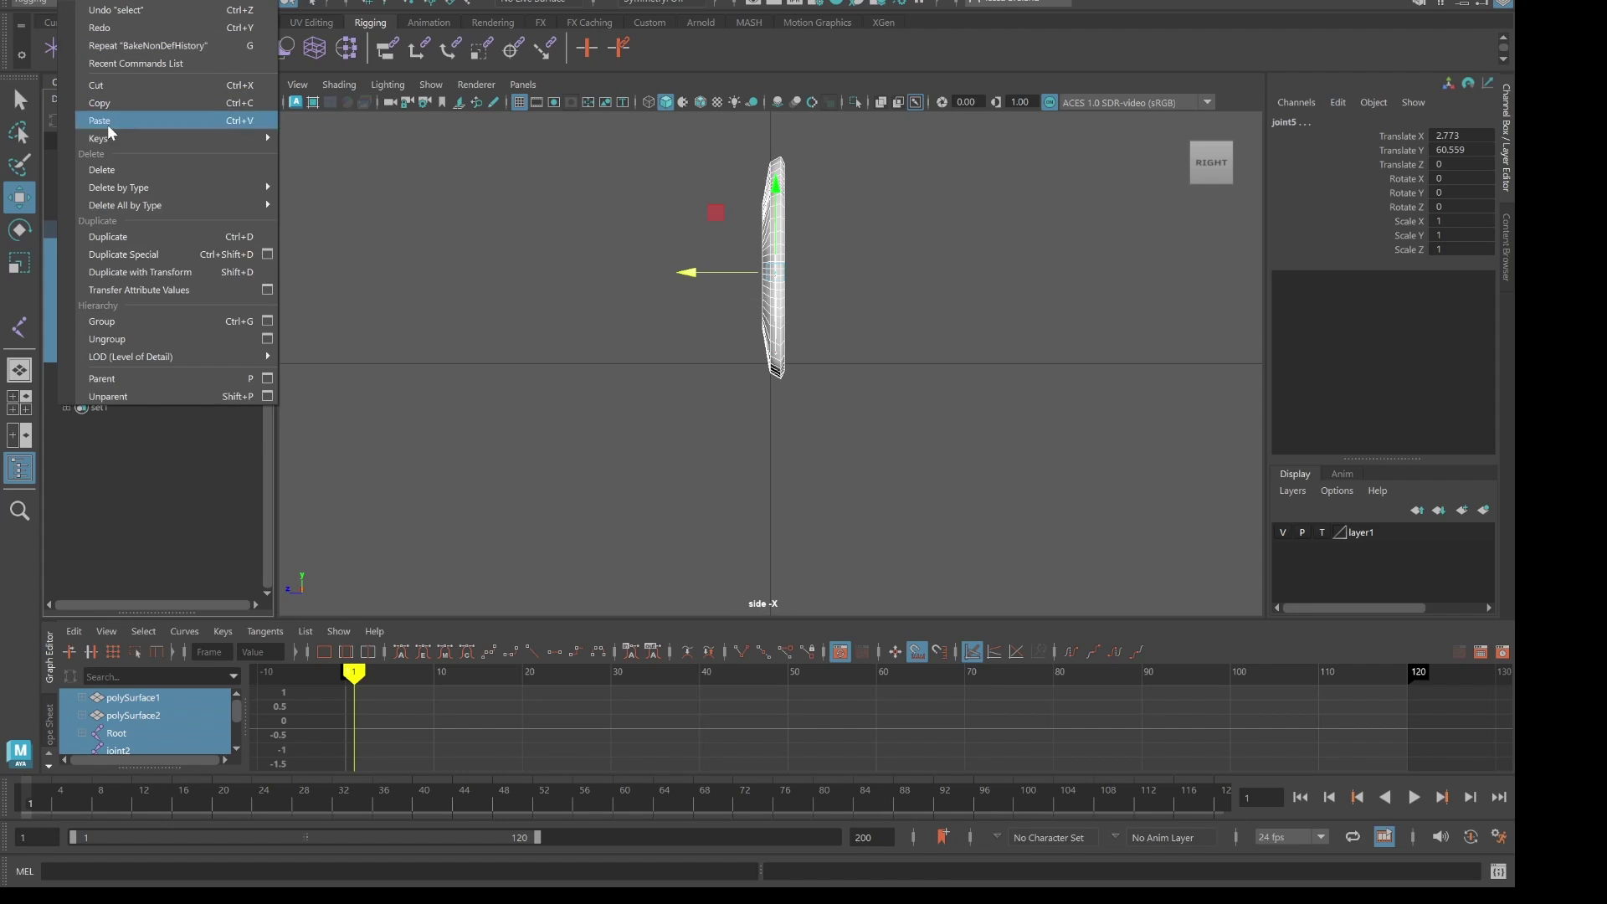
mouse_move(123, 198)
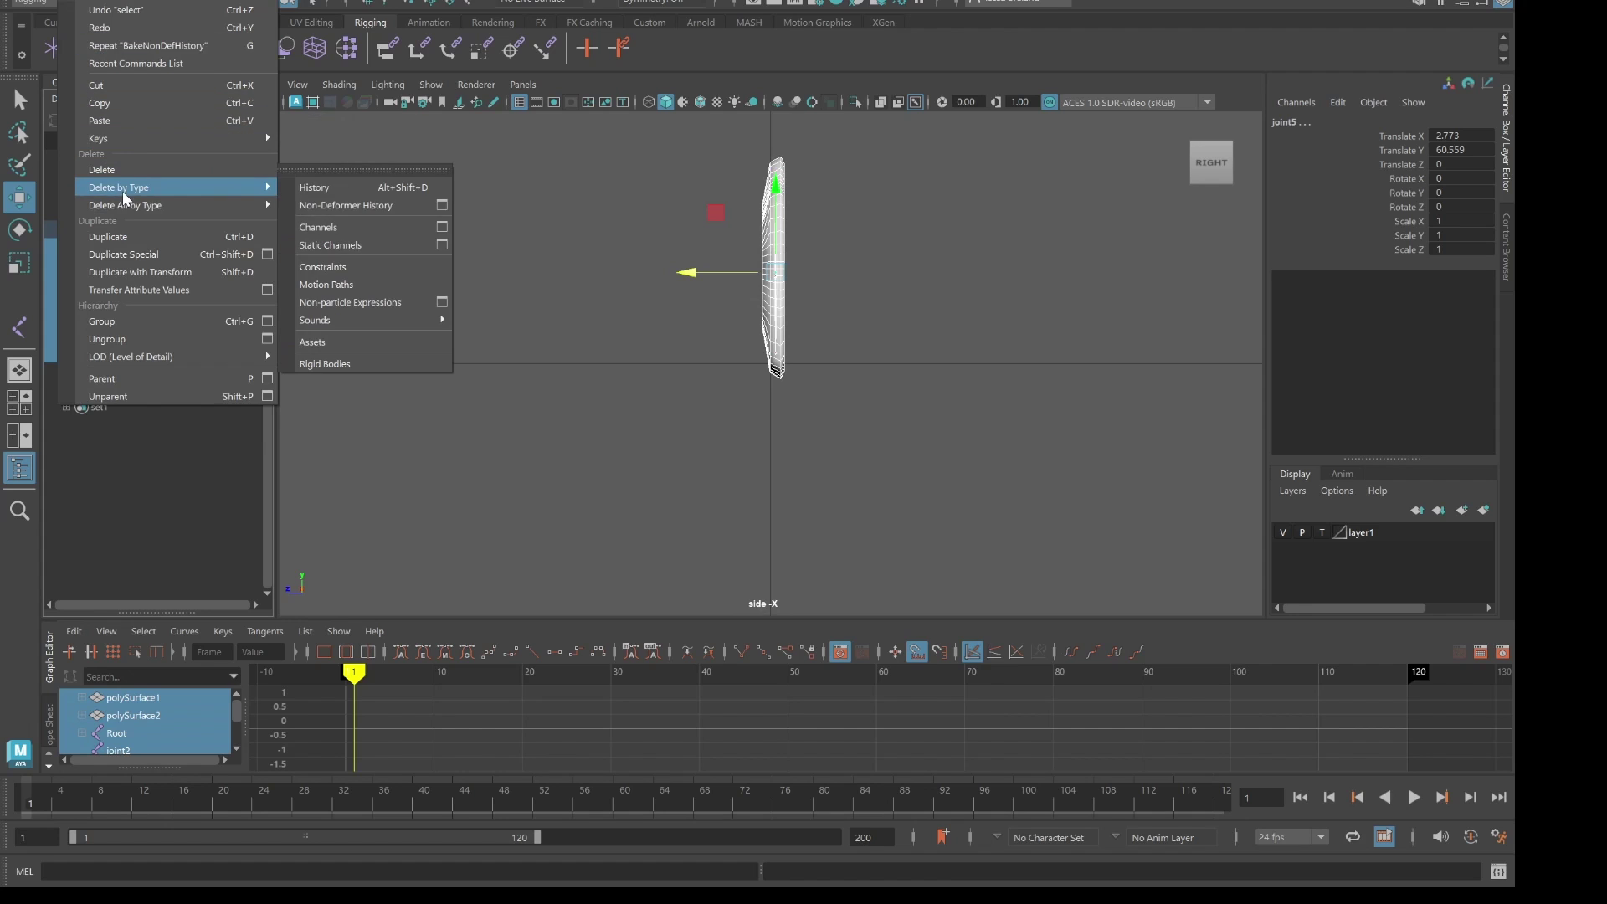
left_click(319, 206)
left_click(901, 358)
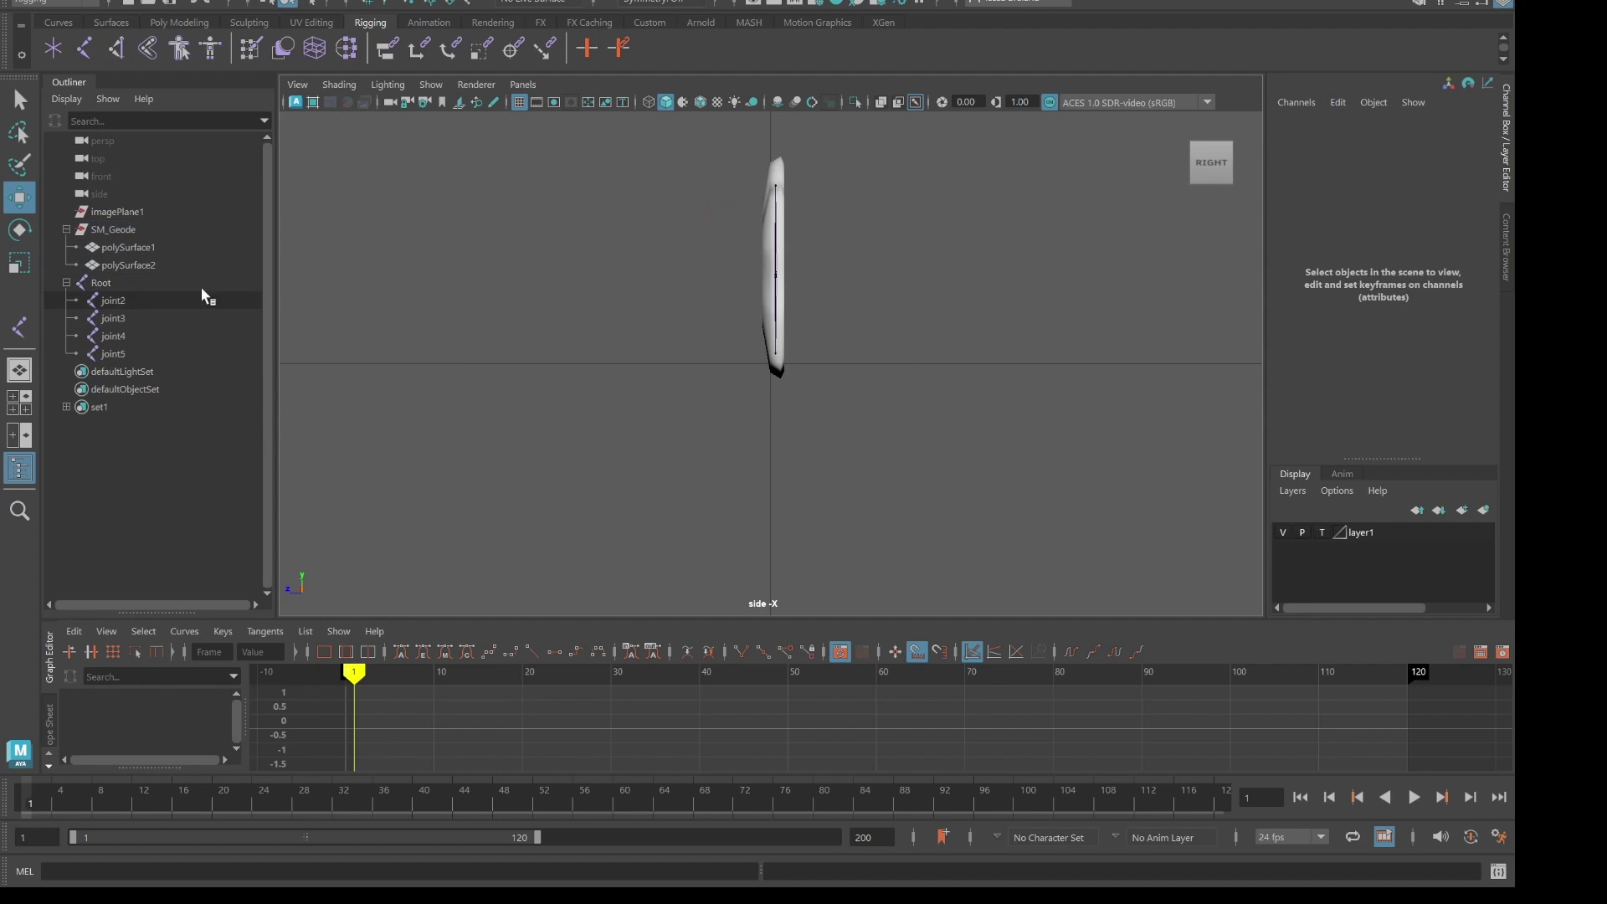
- Bind polySurface1 and polySurface2 to Root and its four child joints with Bind Skin, with the SM_Geode group included in the selection
left_click(132, 353)
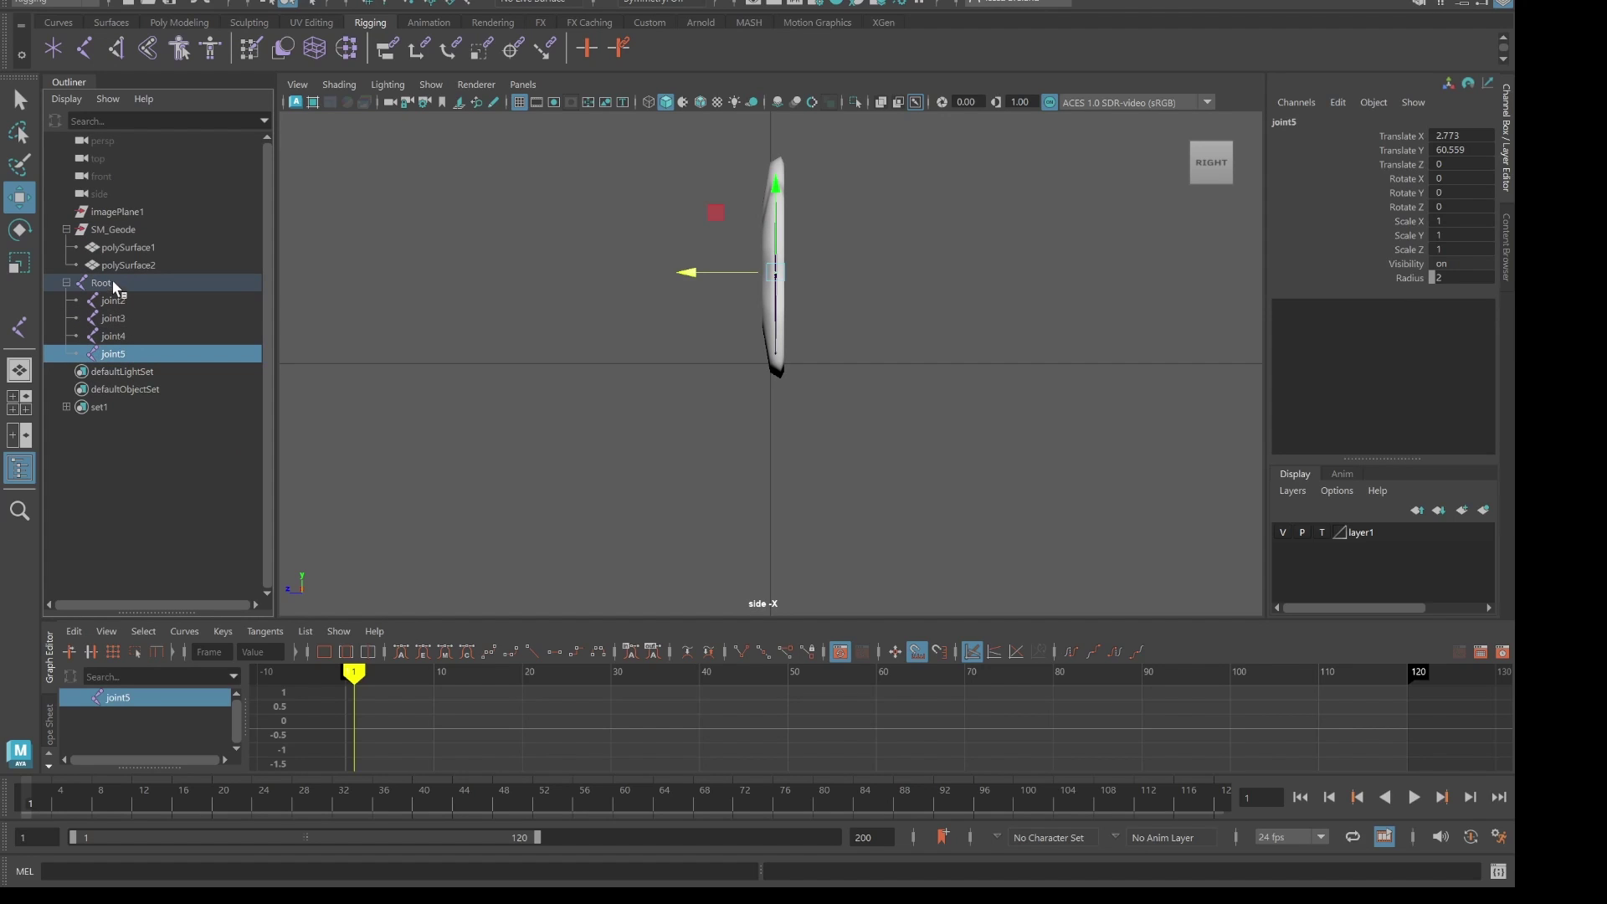
left_click(110, 283, "shift")
left_click(117, 261, "shift")
left_click(118, 249, "shift")
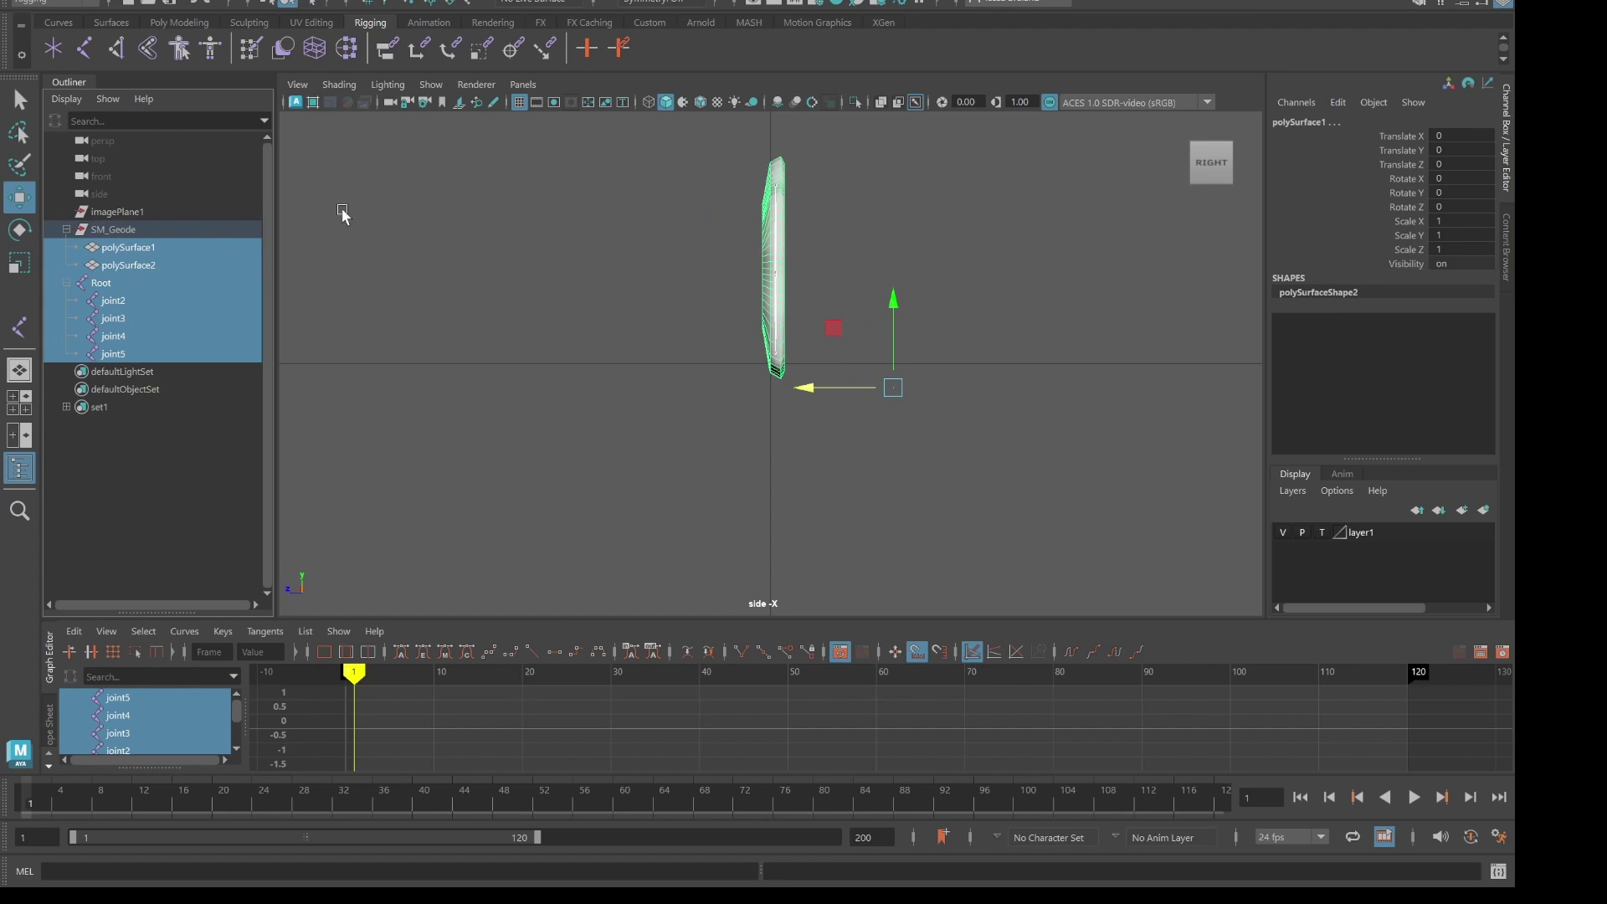
left_click(154, 229, "shift")
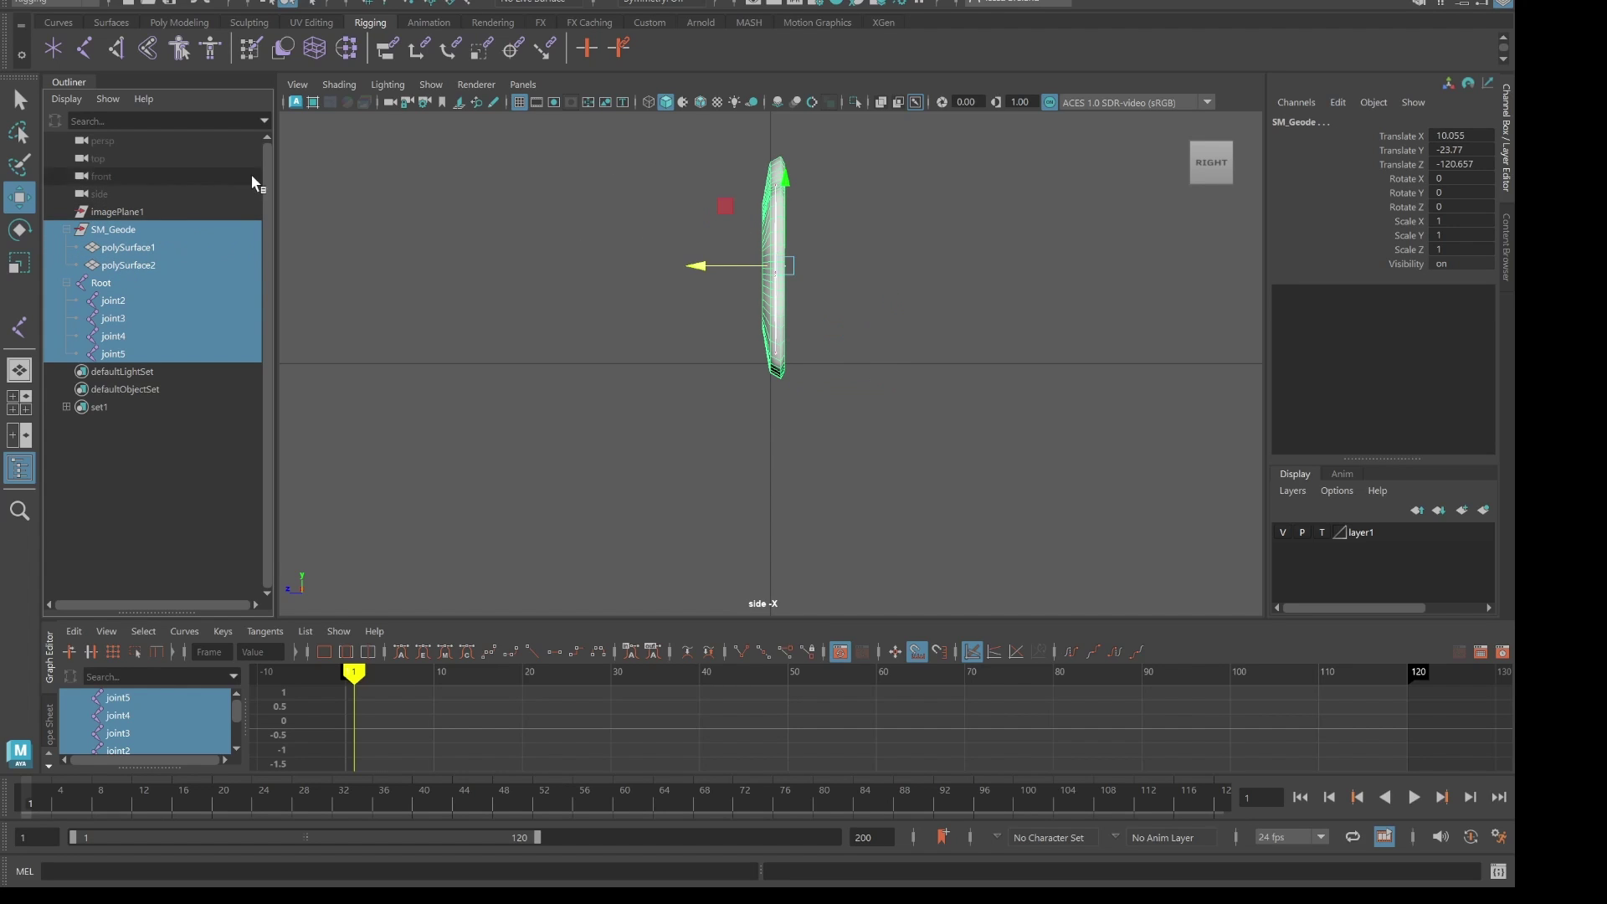
left_click(394, 1)
left_click(469, 435)
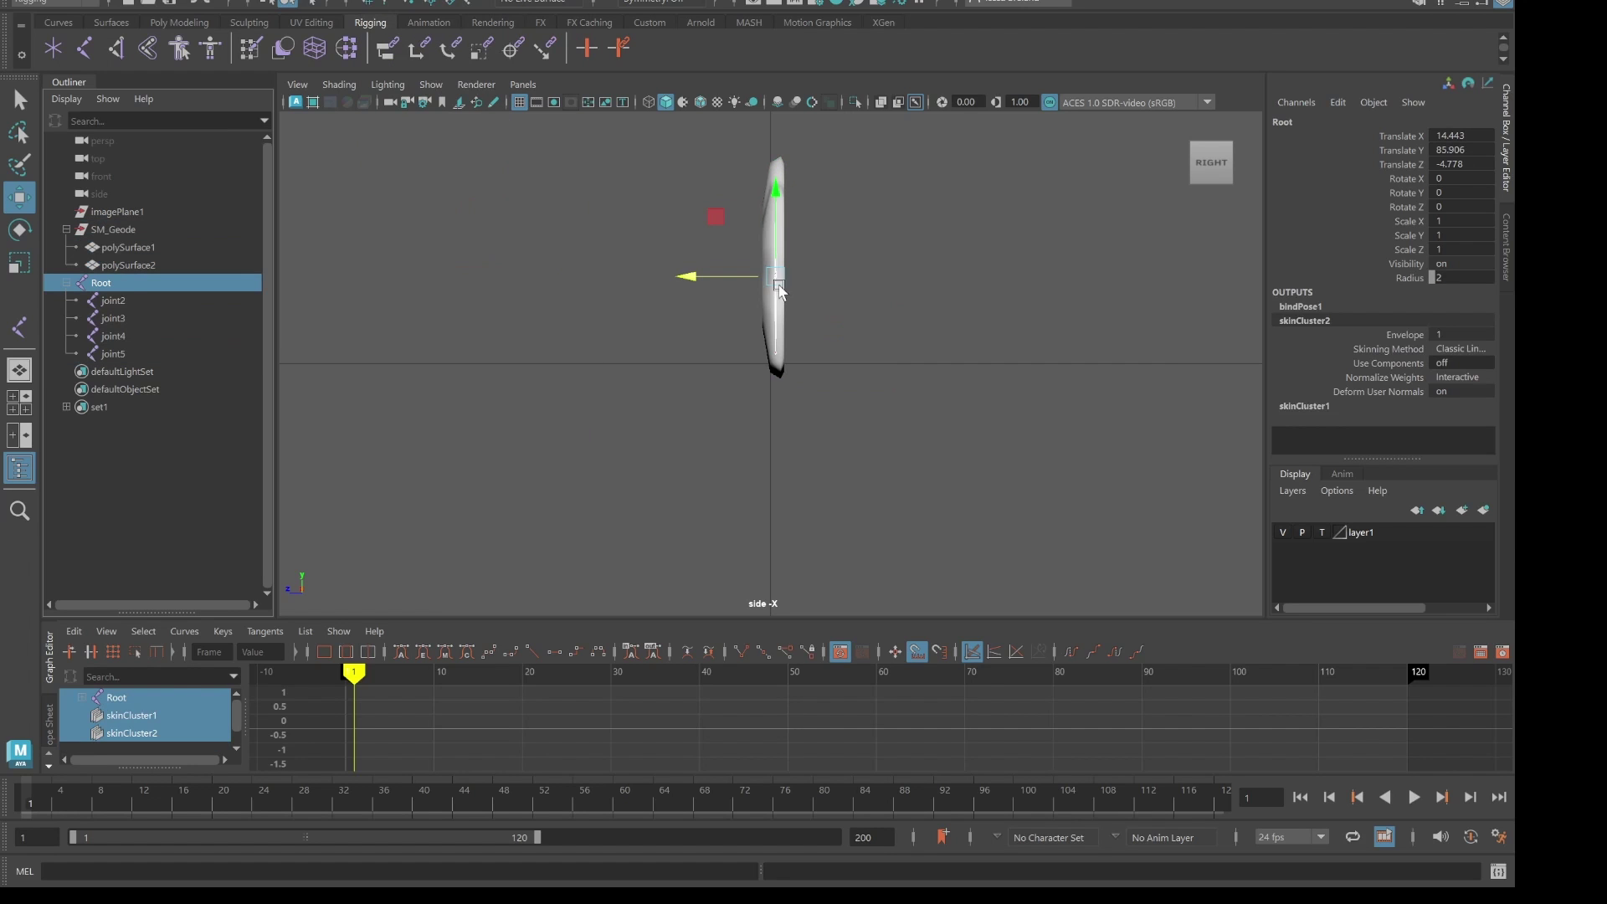
left_click(826, 345)
- Examine how the joints sit inside the bound geode in the four-view layout and from the top view
scroll(843, 319, "down", 2)
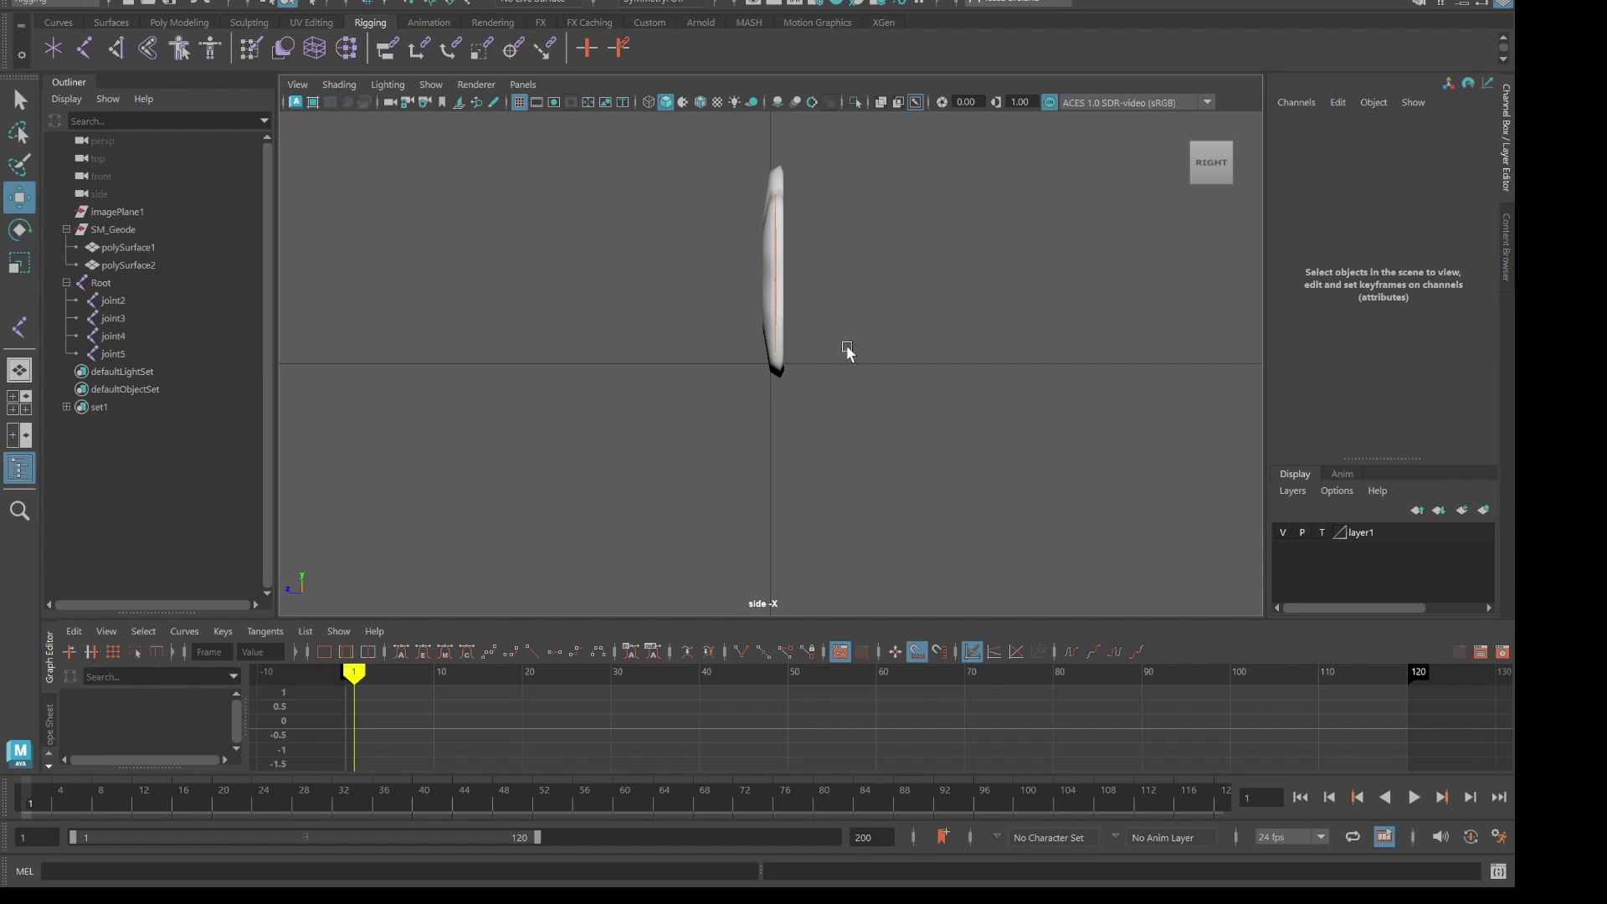
left_click_drag(751, 306, 795, 331, "alt")
key("space")
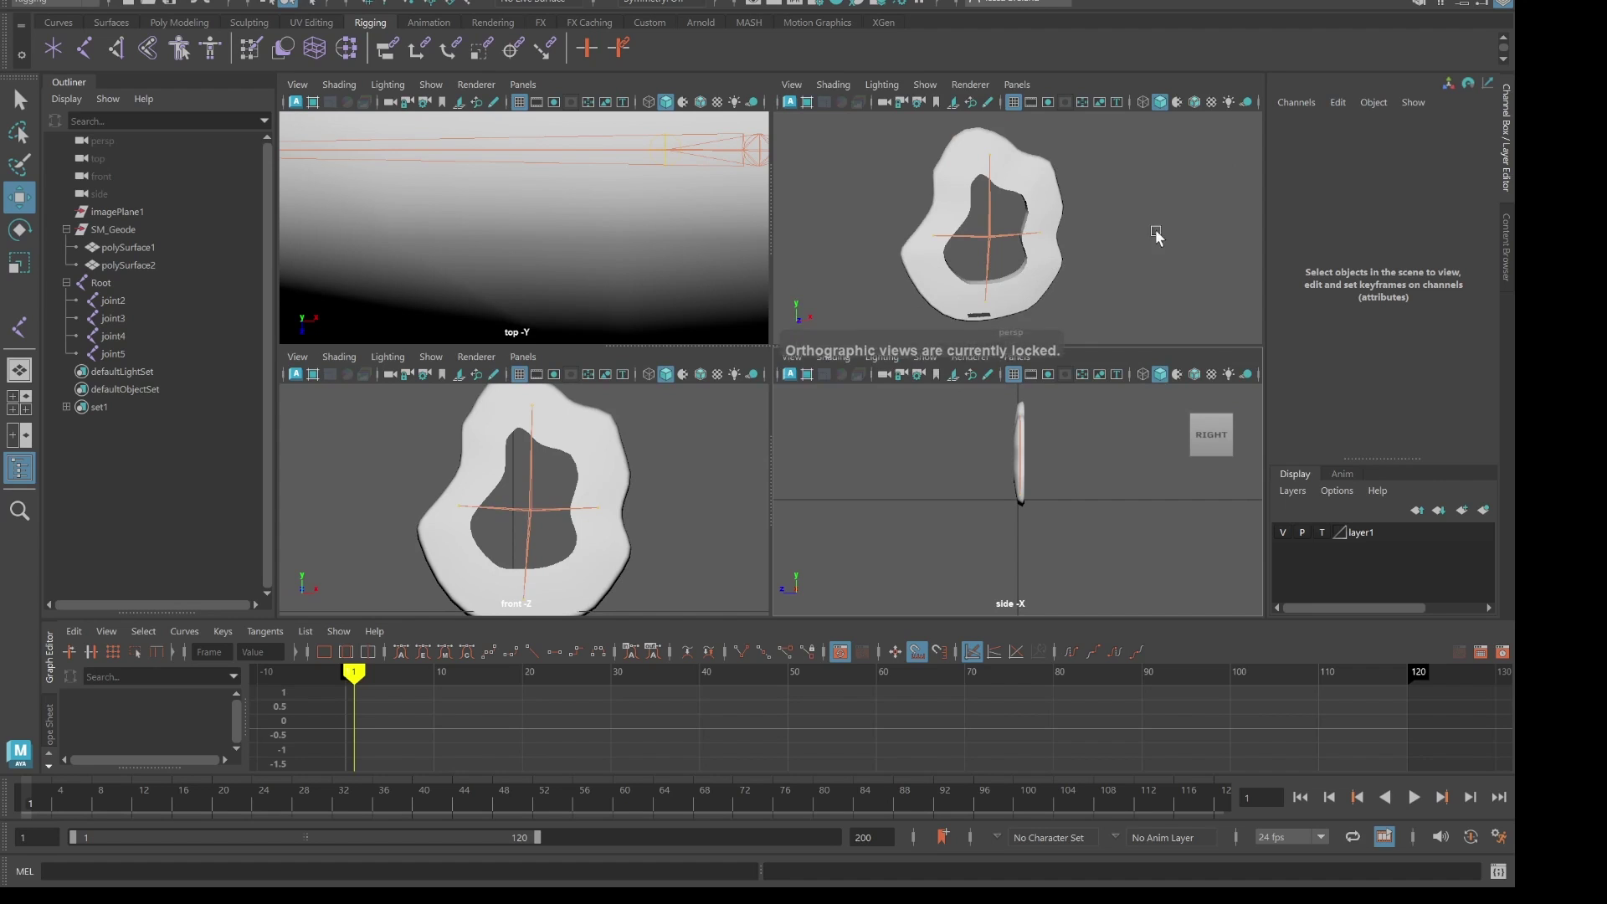
left_click_drag(1132, 185, 1107, 243)
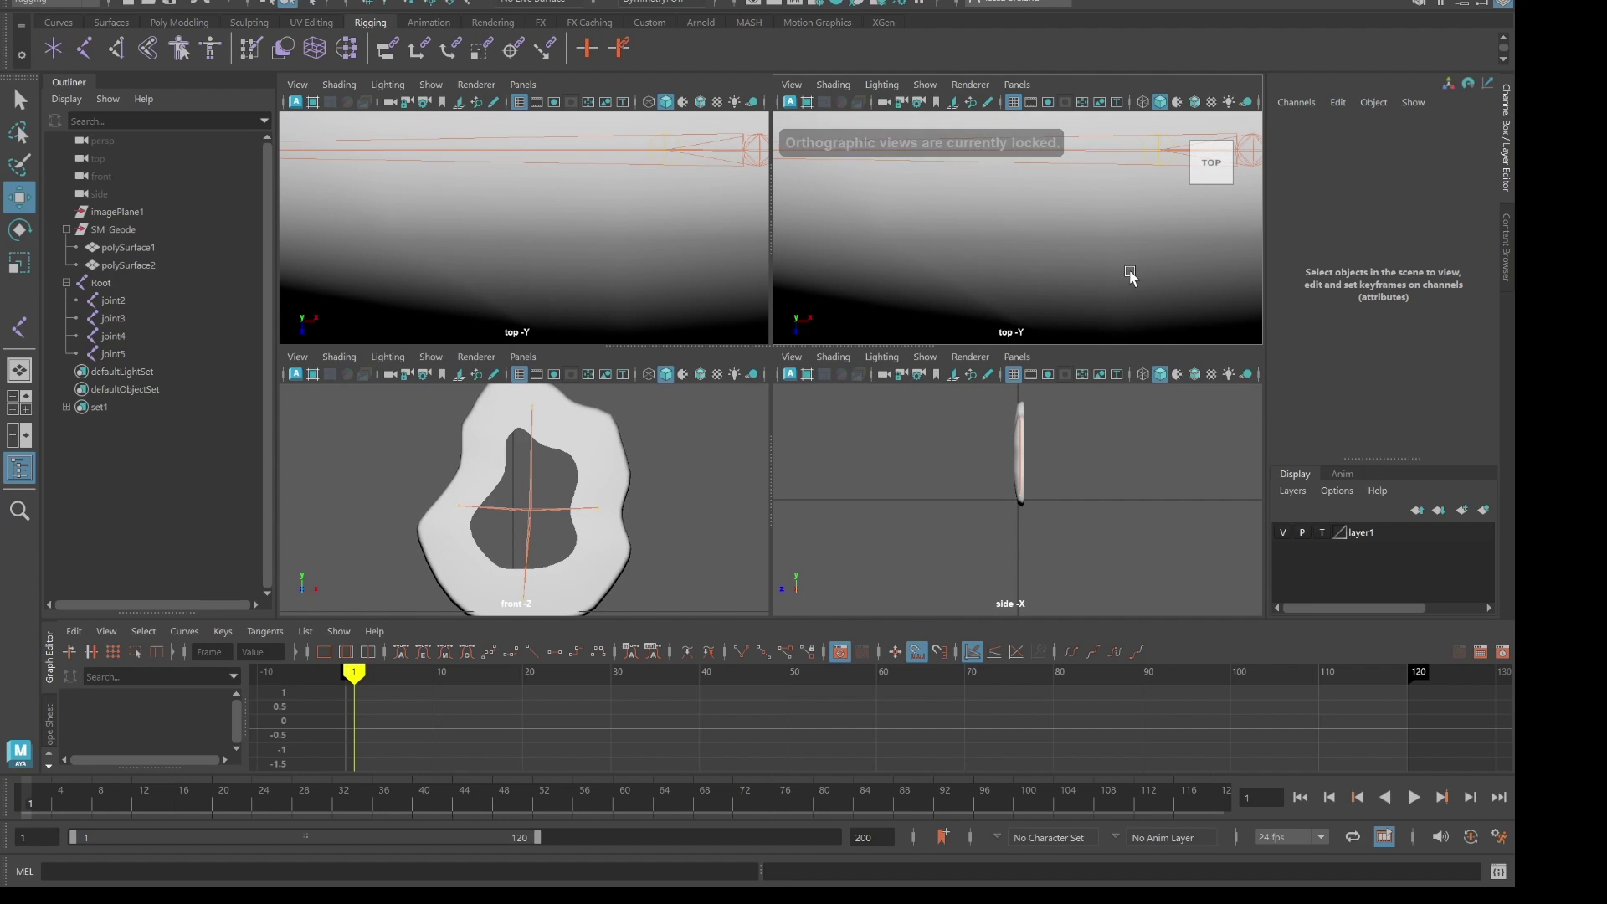
key("space")
scroll(1012, 251, "down", 4)
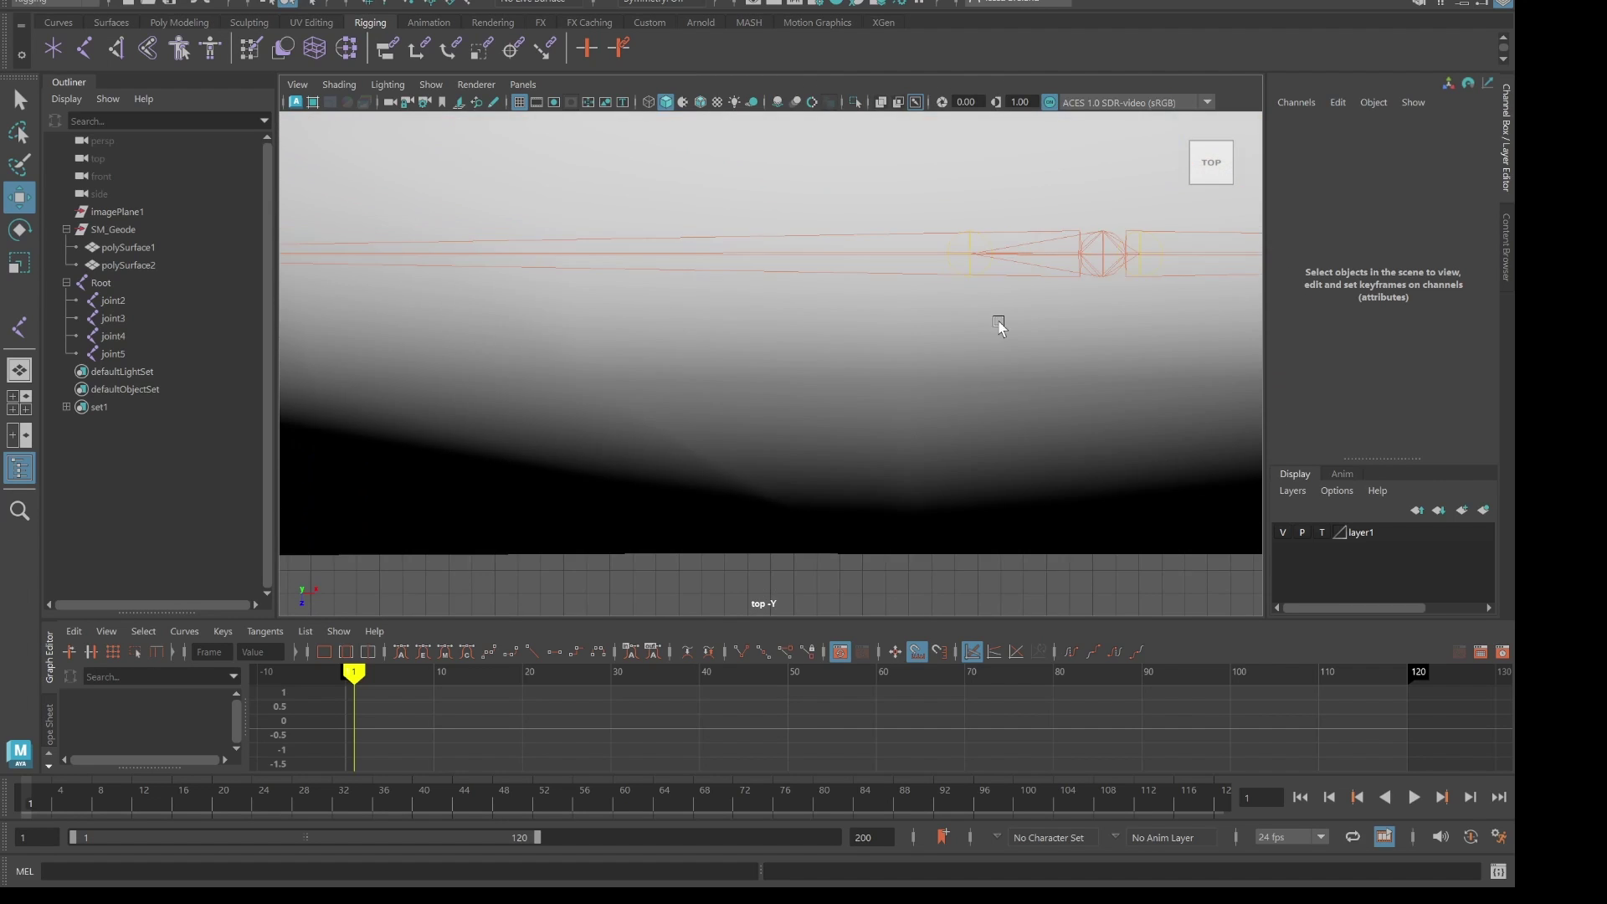
scroll(988, 323, "down", 4)
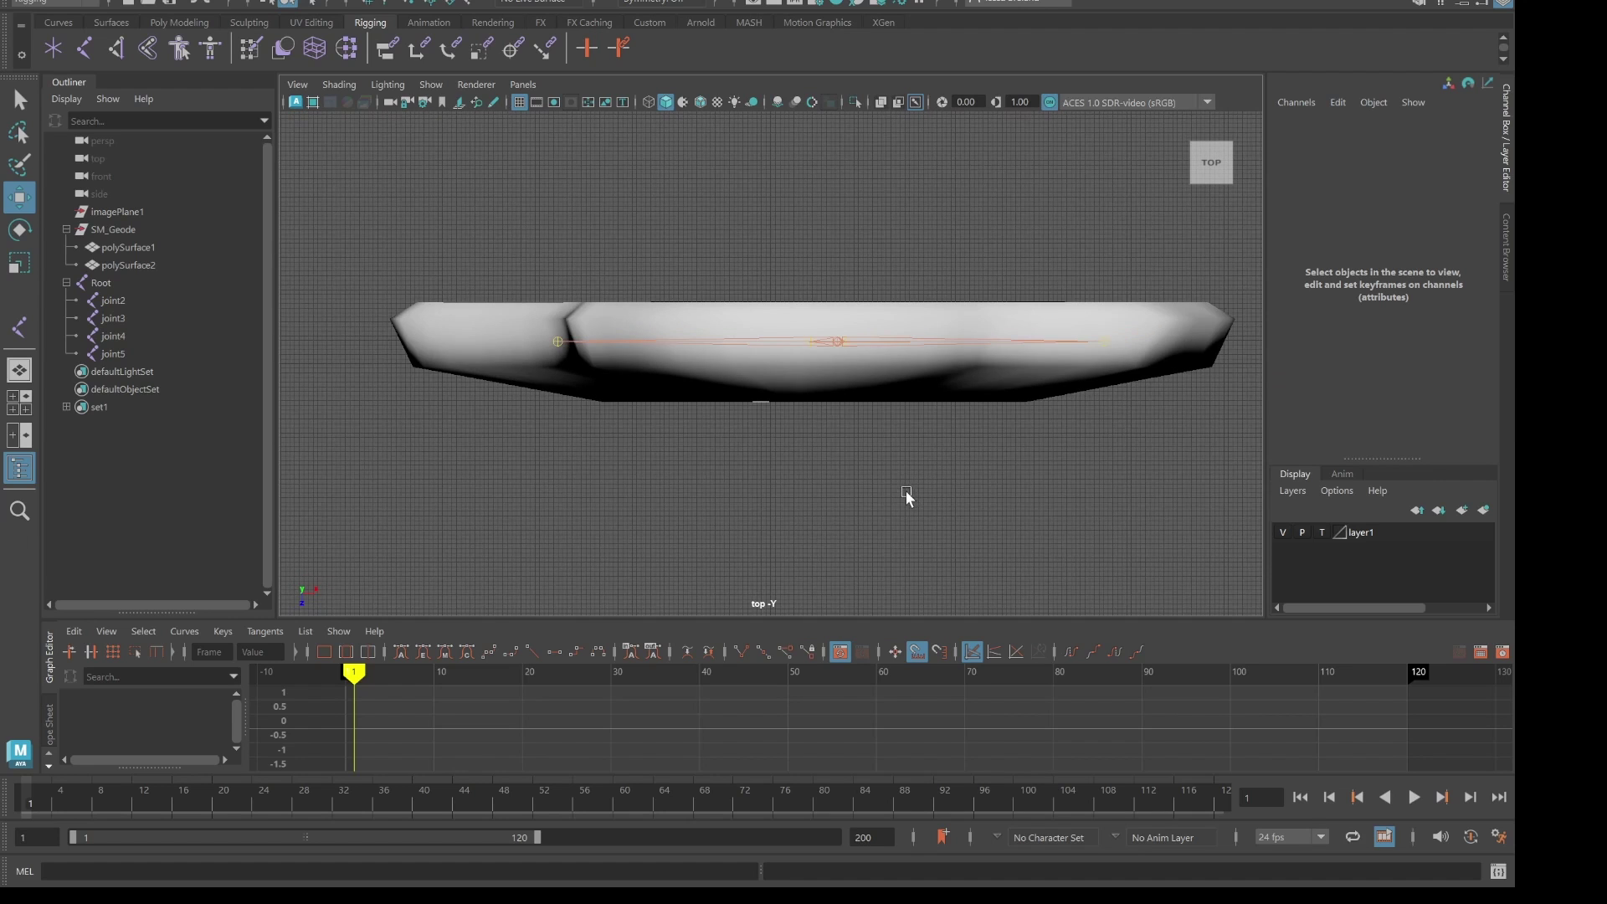
- Restore the perspective camera in the viewport that duplicates the top view
key("space")
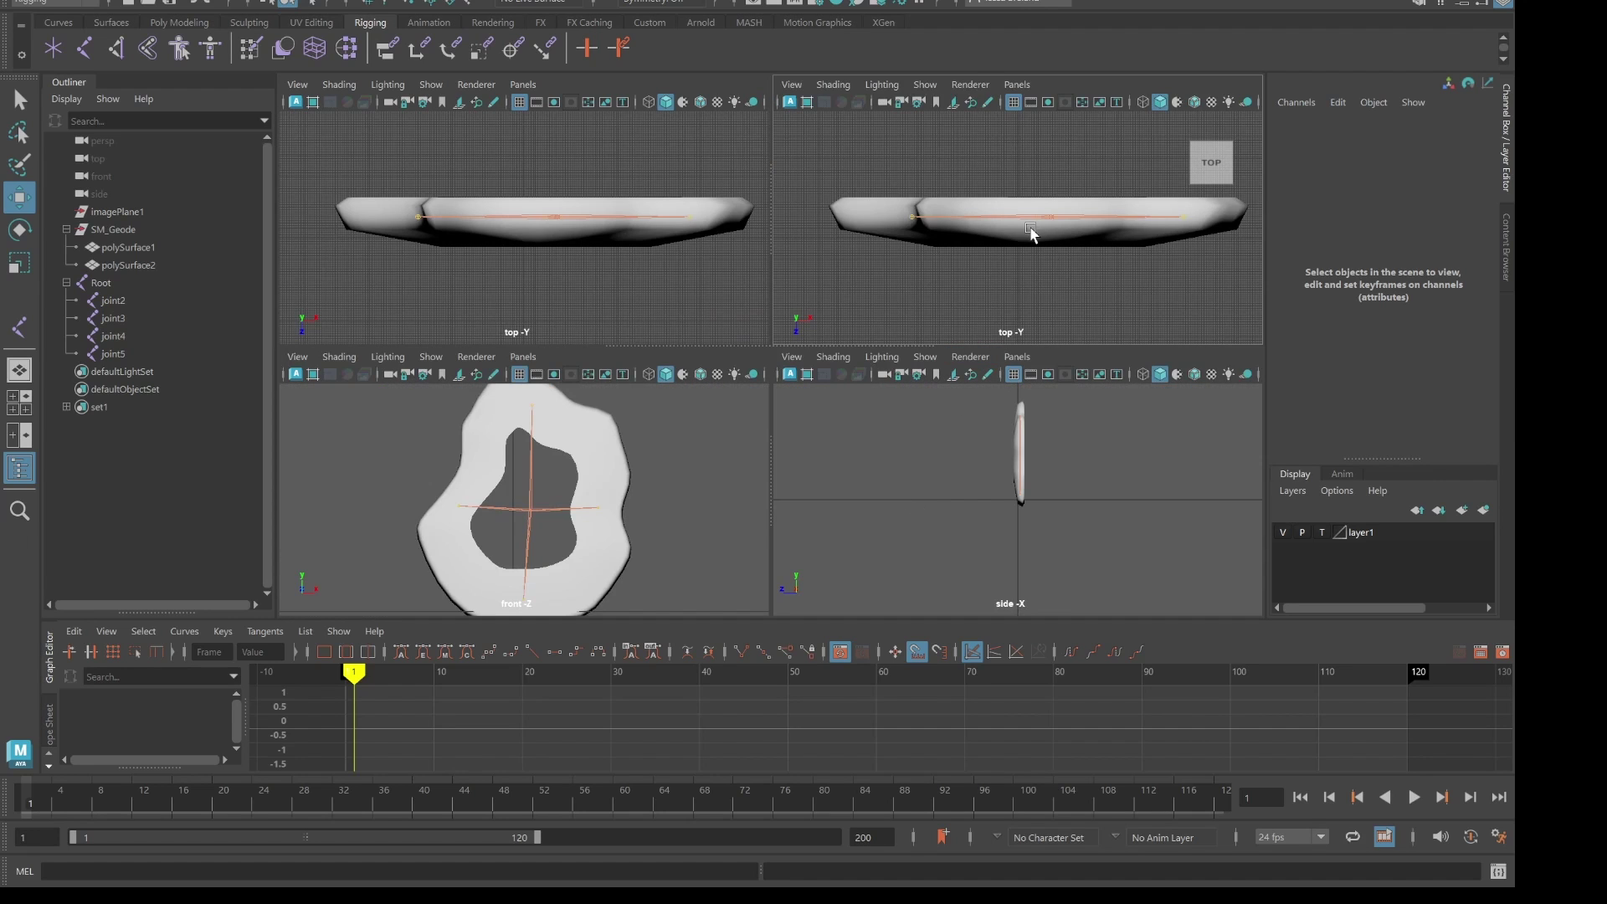
left_click(791, 85)
mouse_move(1017, 84)
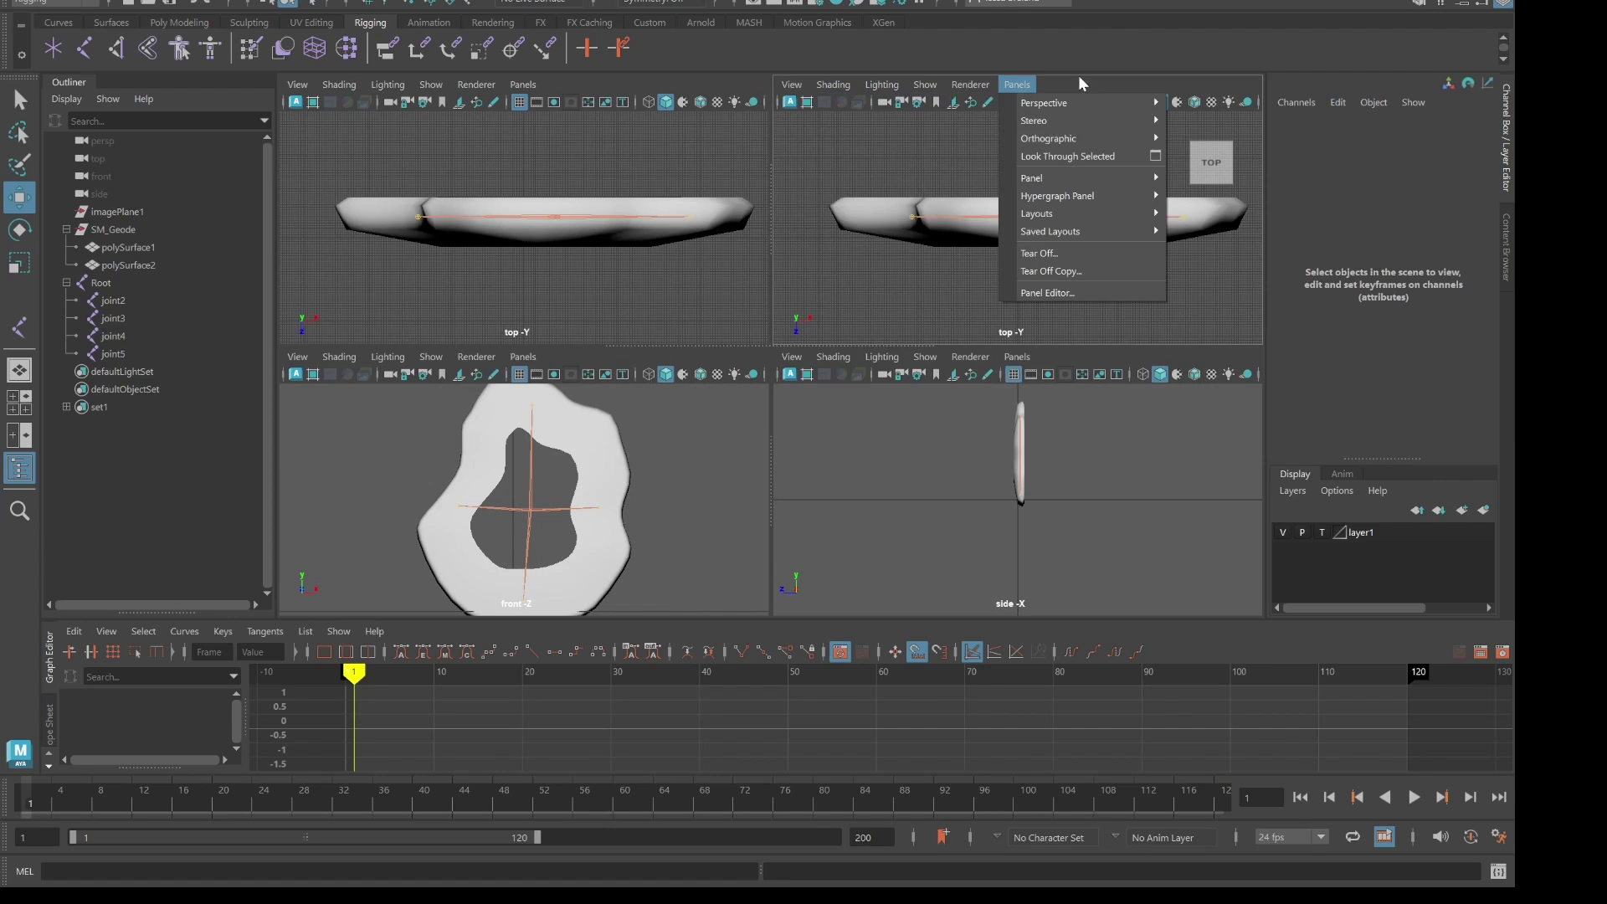
left_click(1210, 103)
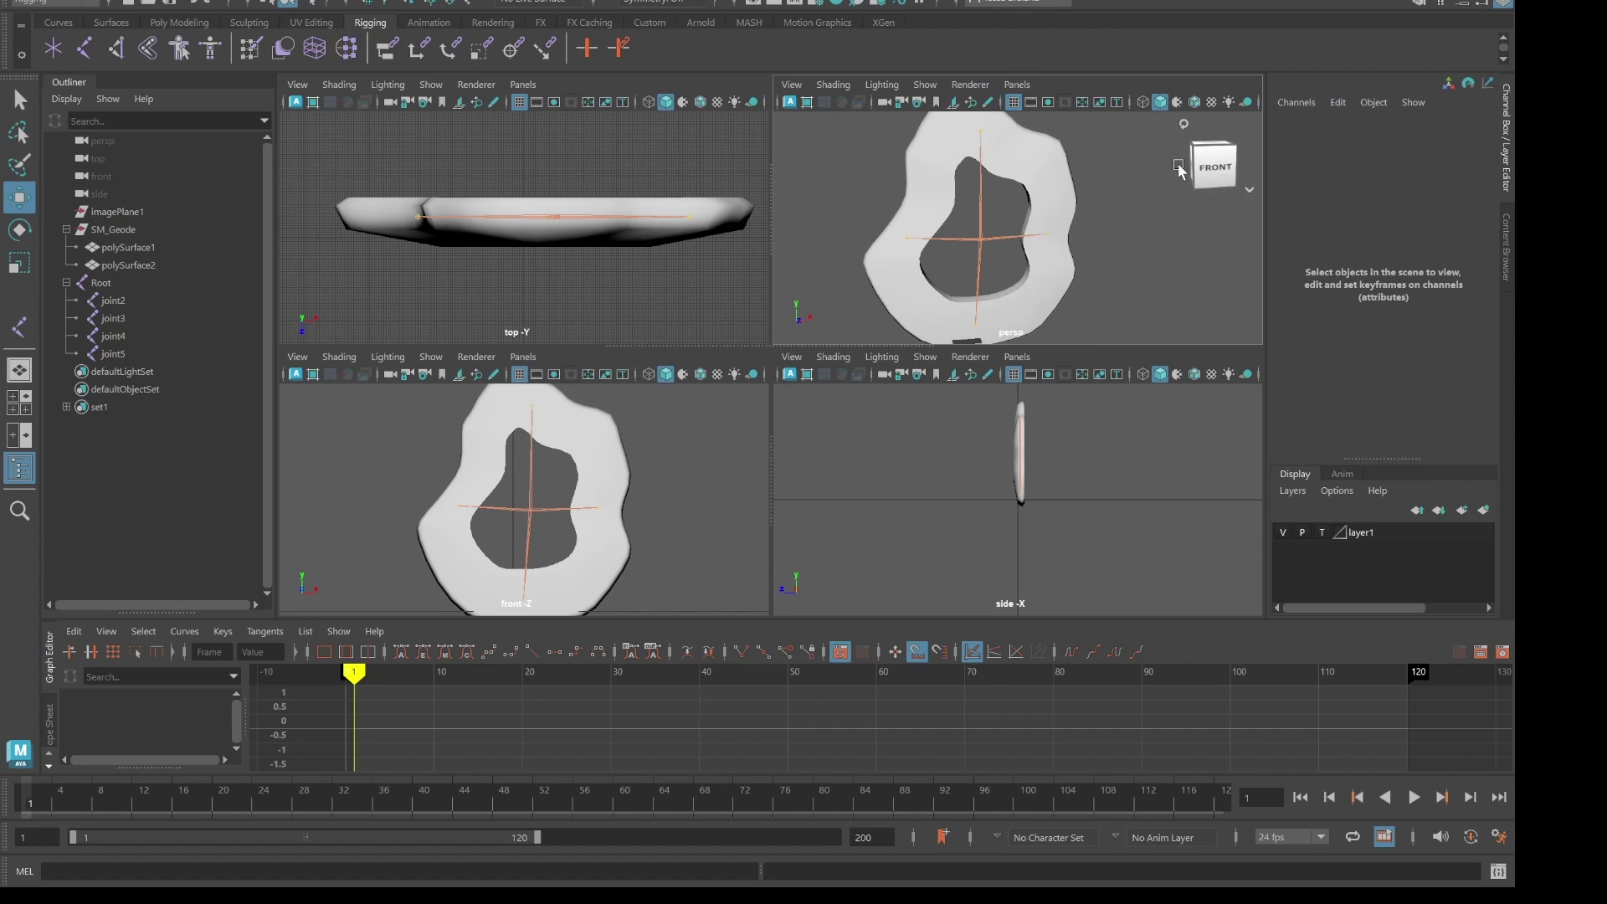
scroll(1016, 244, "up", 3)
scroll(1040, 280, "down", 4)
scroll(1029, 276, "up", 4)
scroll(1023, 268, "down", 2)
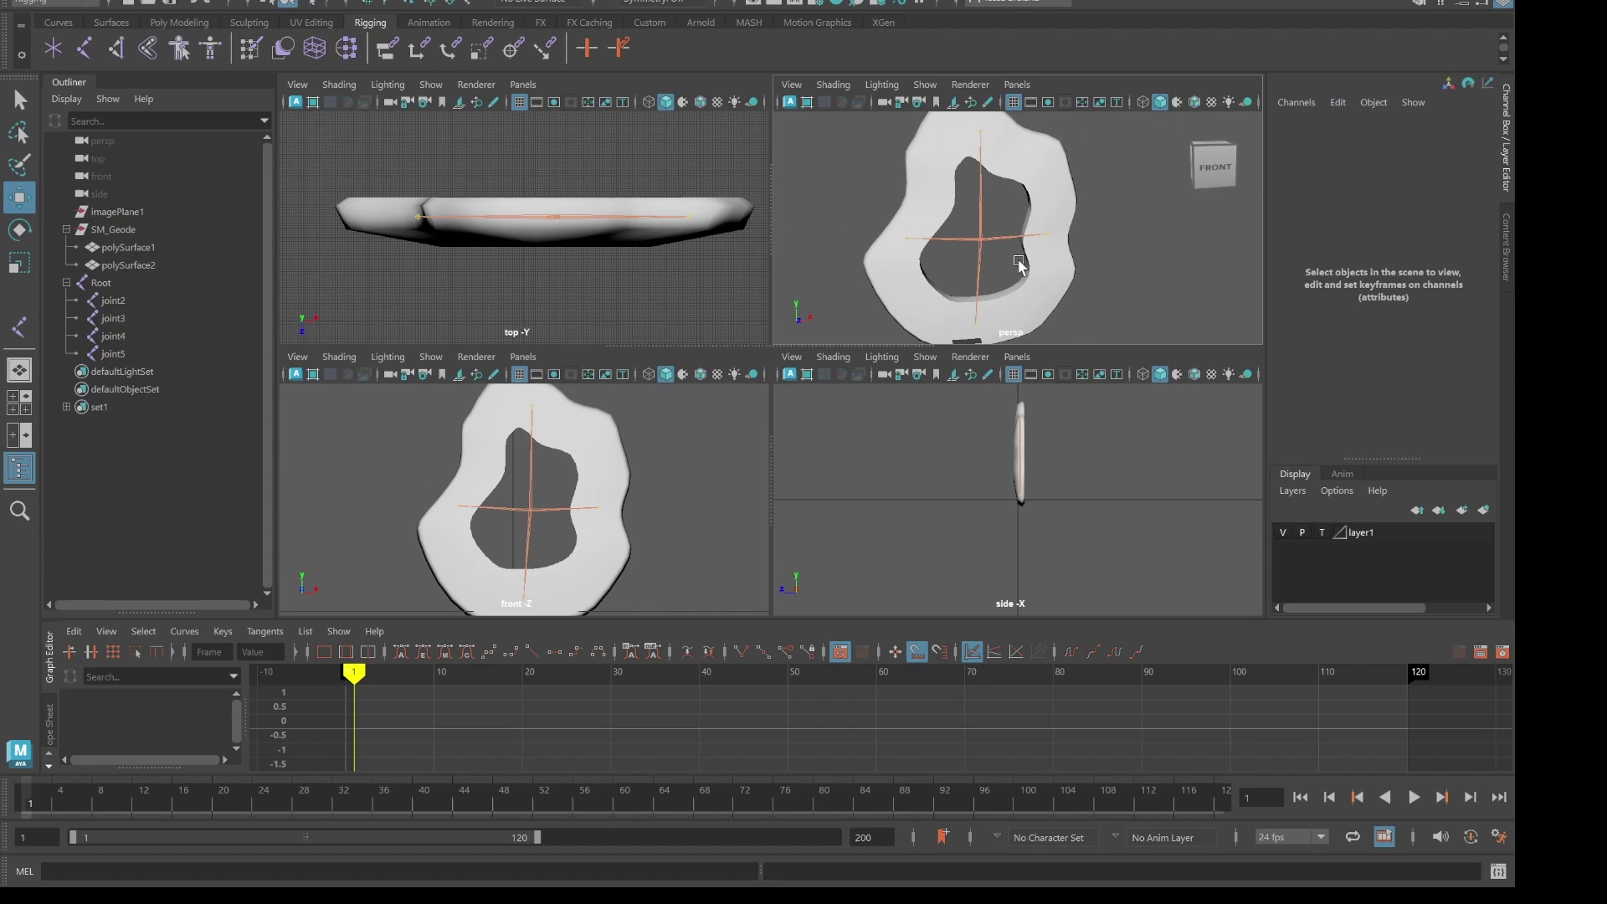
- Check the skin cluster connections on polySurface1, joint5 and polySurface2
left_click(1060, 280)
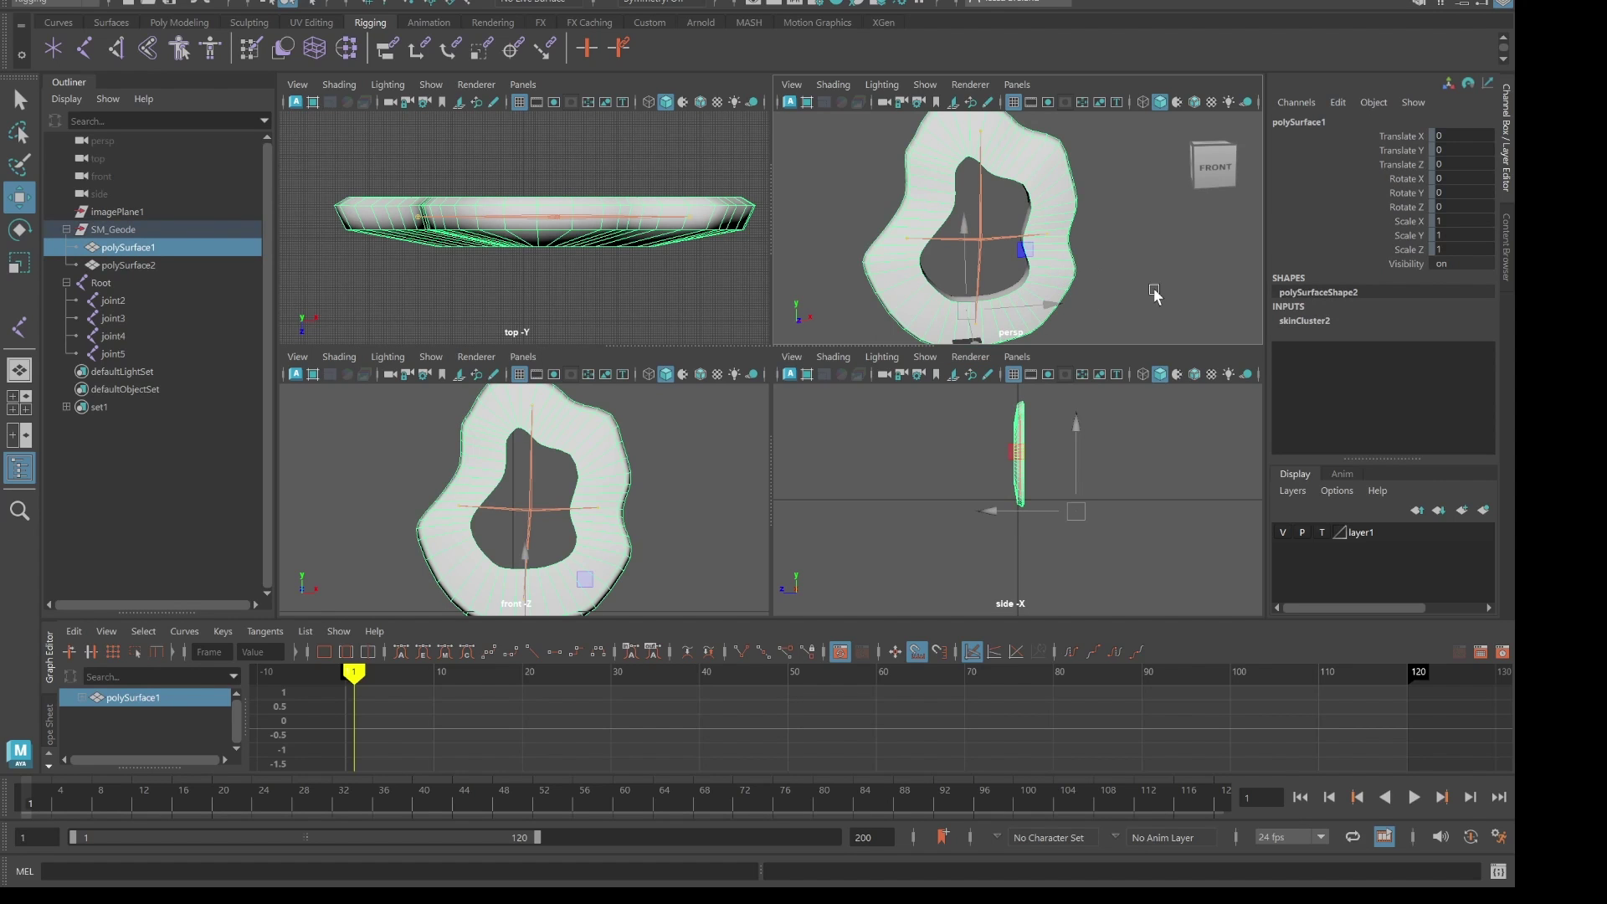
left_click_drag(1186, 288, 1147, 291, "alt")
scroll(1126, 285, "down", 3)
scroll(1071, 280, "up", 3)
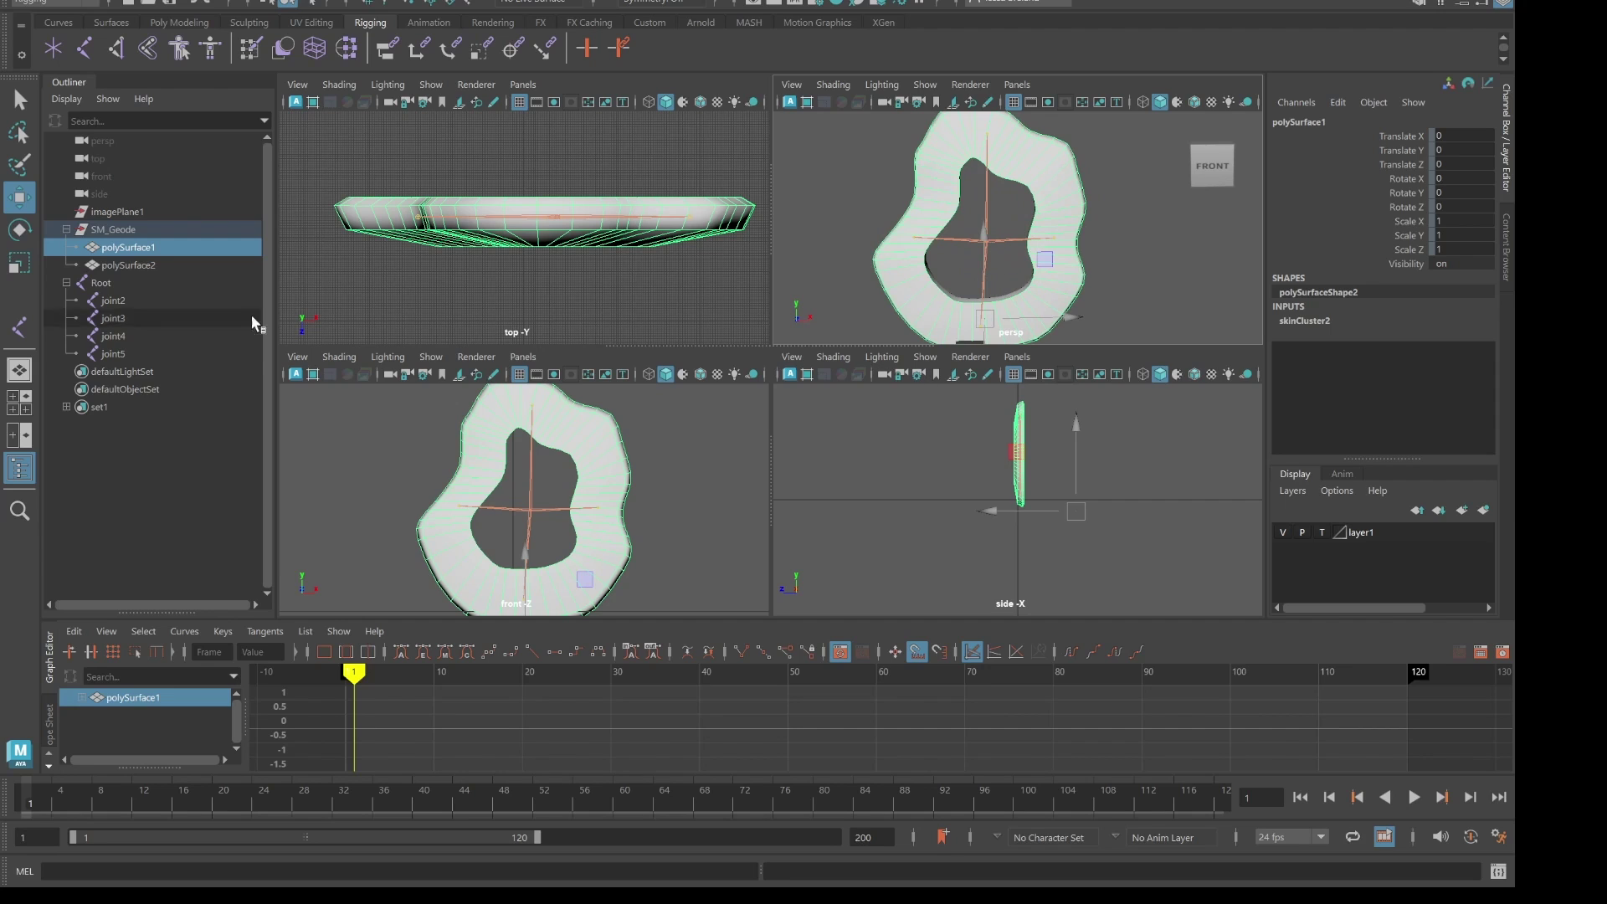
left_click(158, 355)
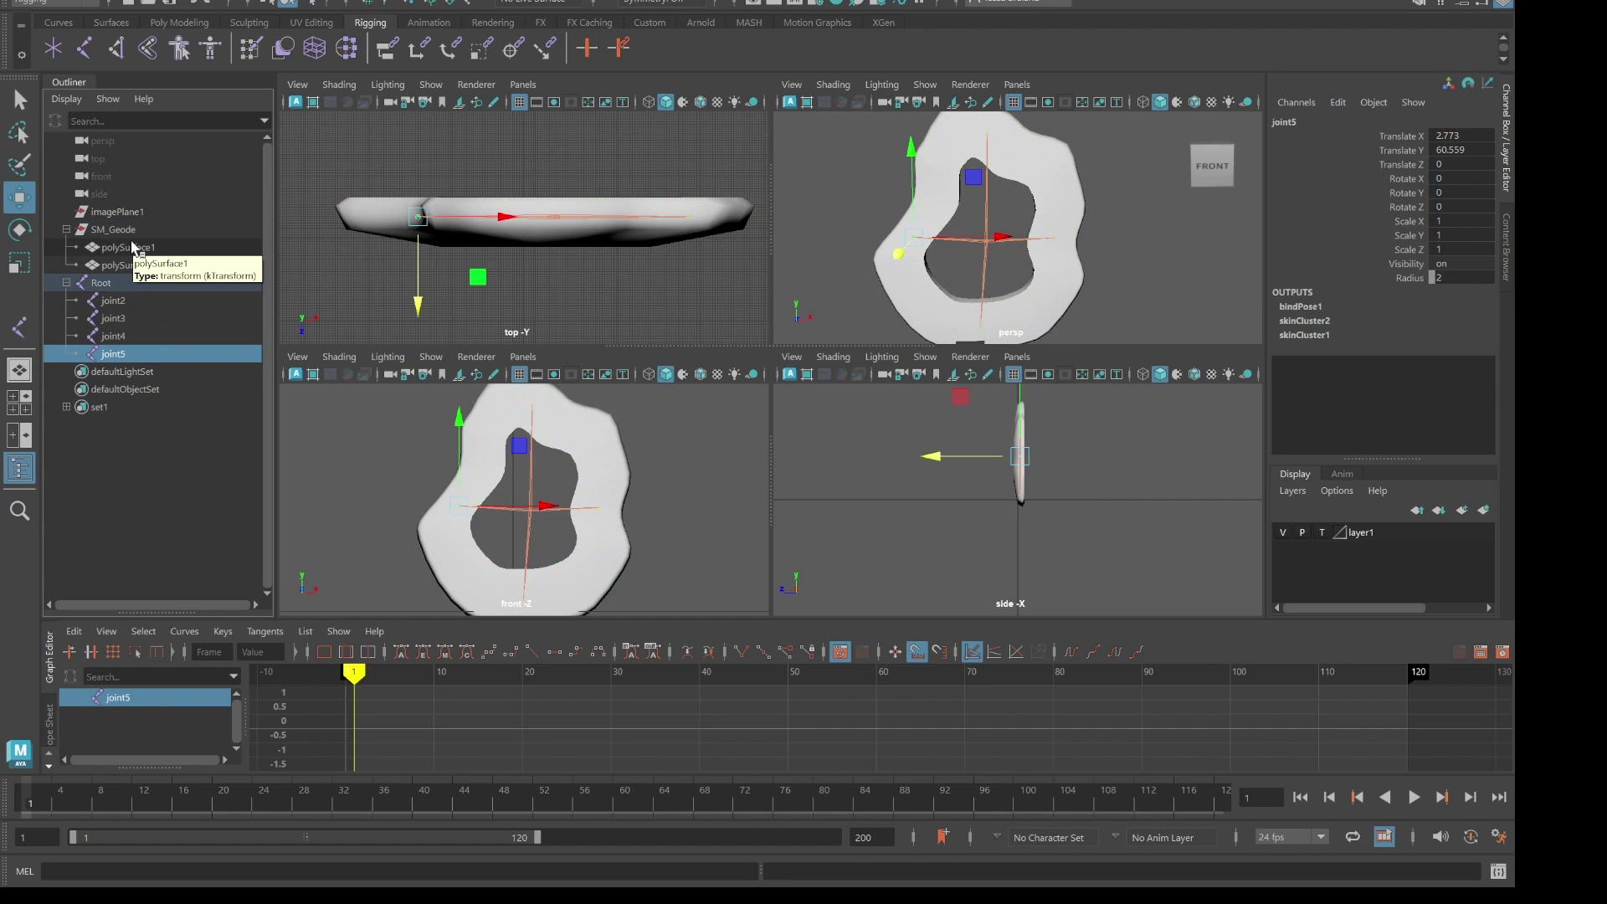
left_click(130, 264)
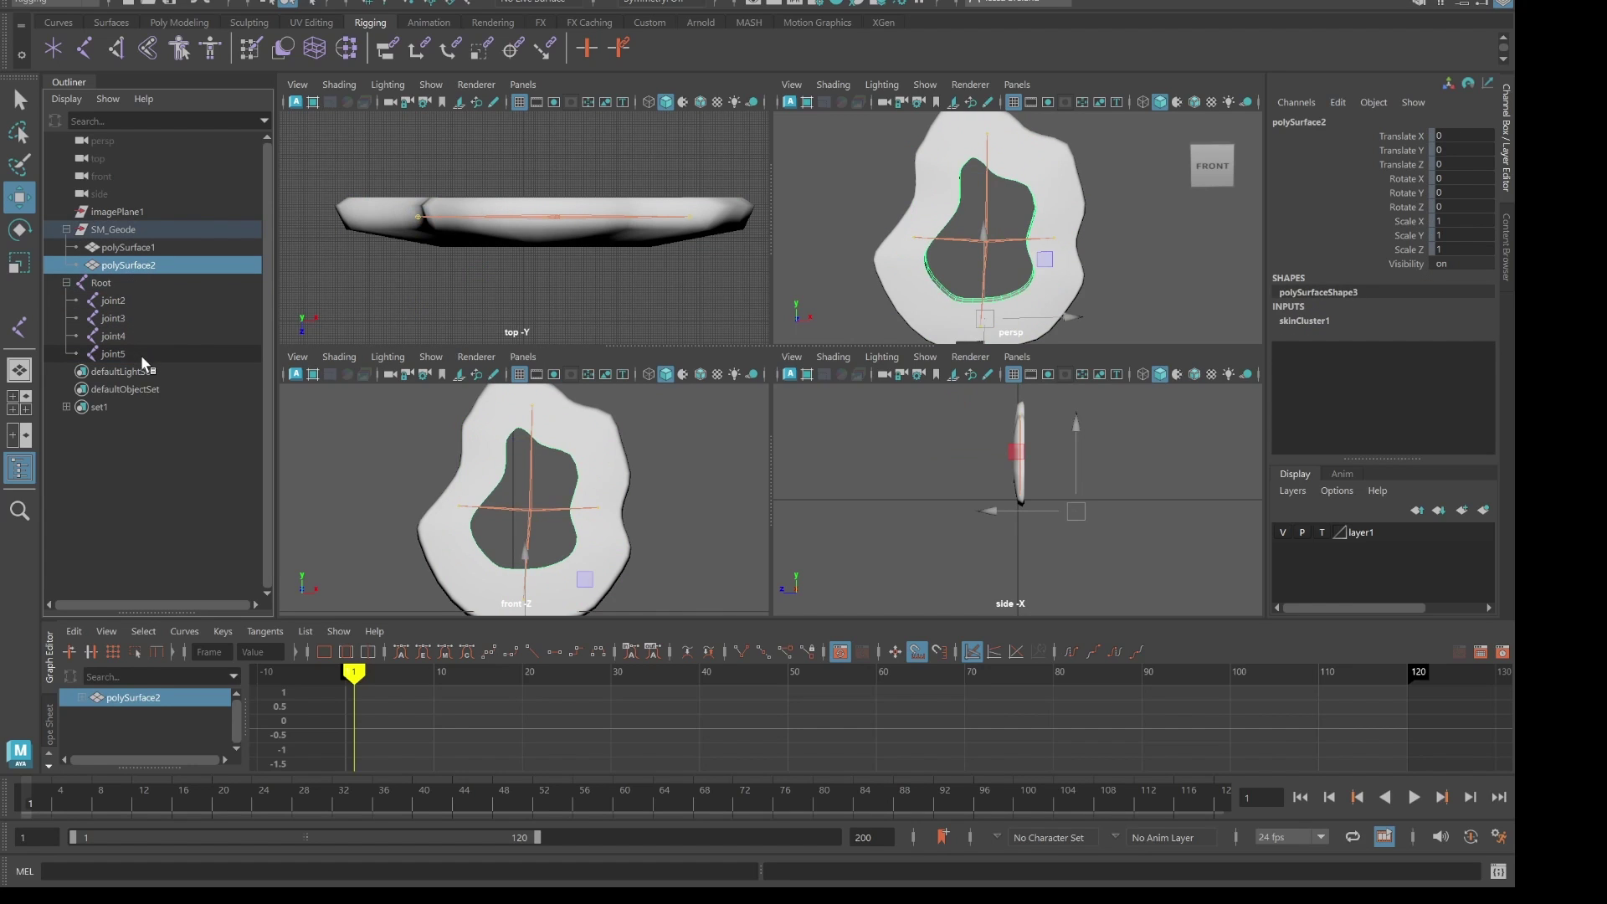
- Select Root with all its child joints, both geode meshes and the SM_Geode group for export
left_click(117, 353)
left_click(105, 282, "shift")
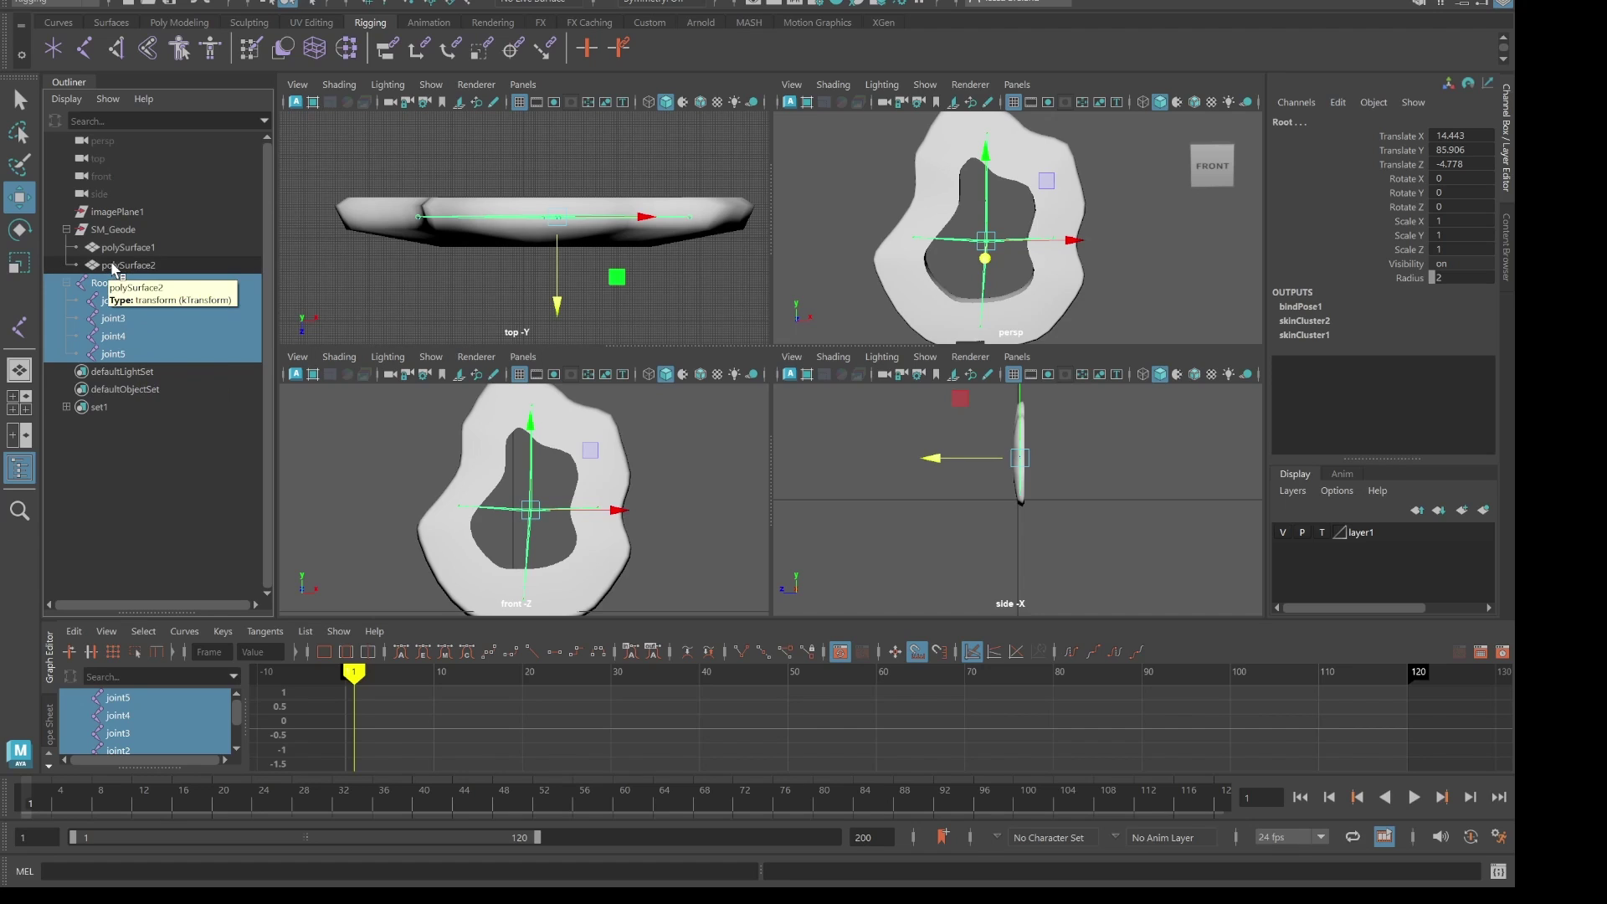
left_click(114, 264, "ctrl")
left_click(119, 247, "ctrl")
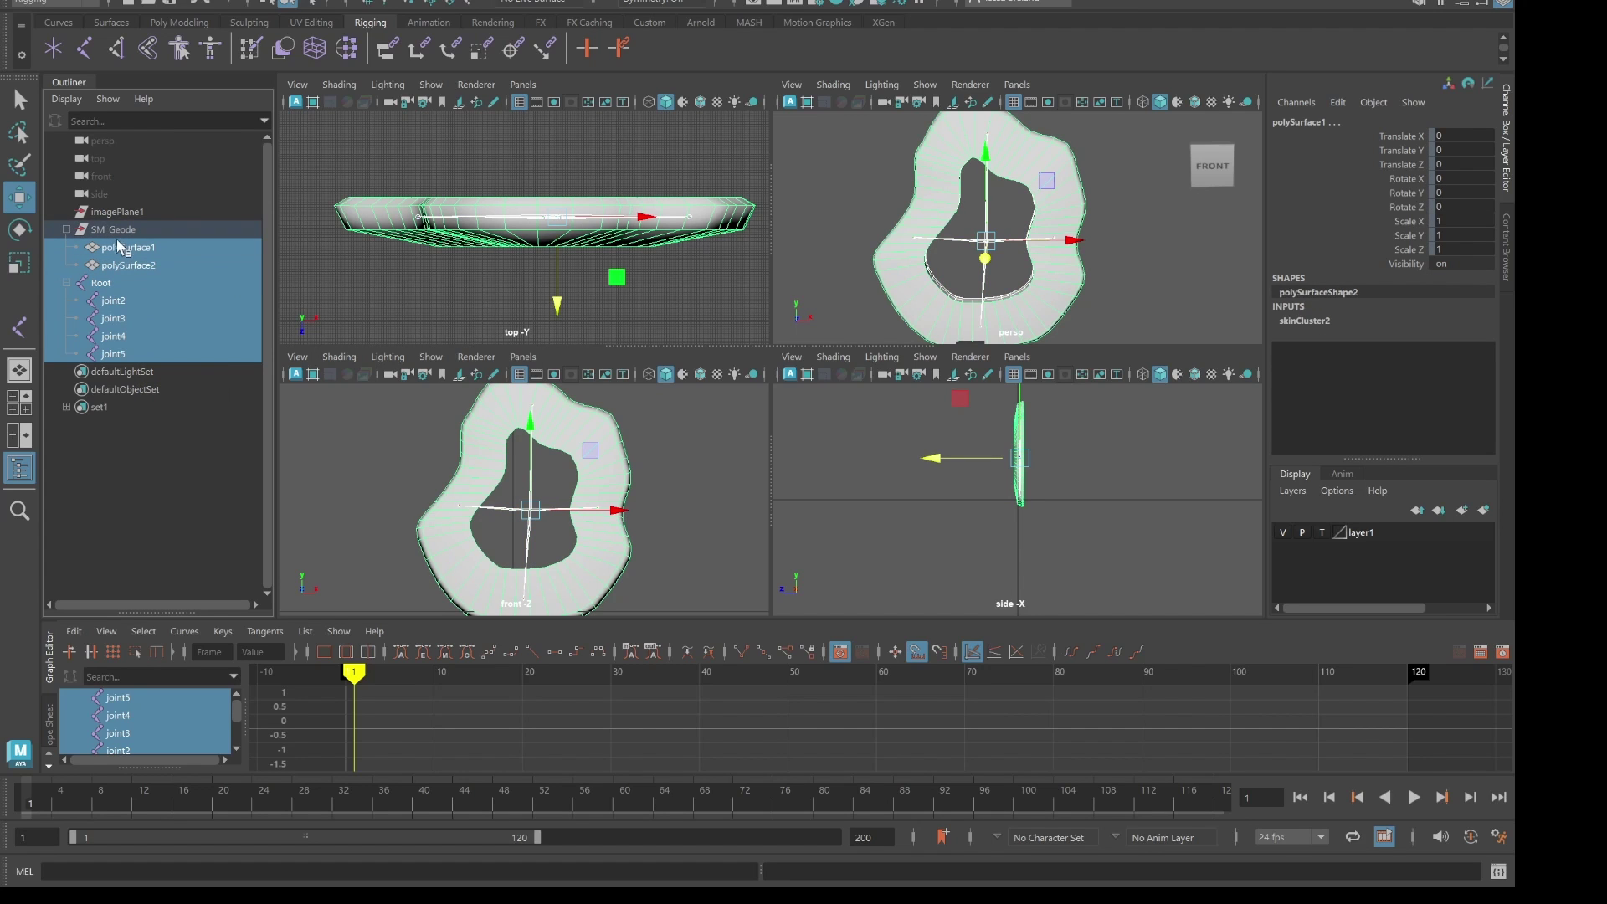
left_click(121, 234, "ctrl")
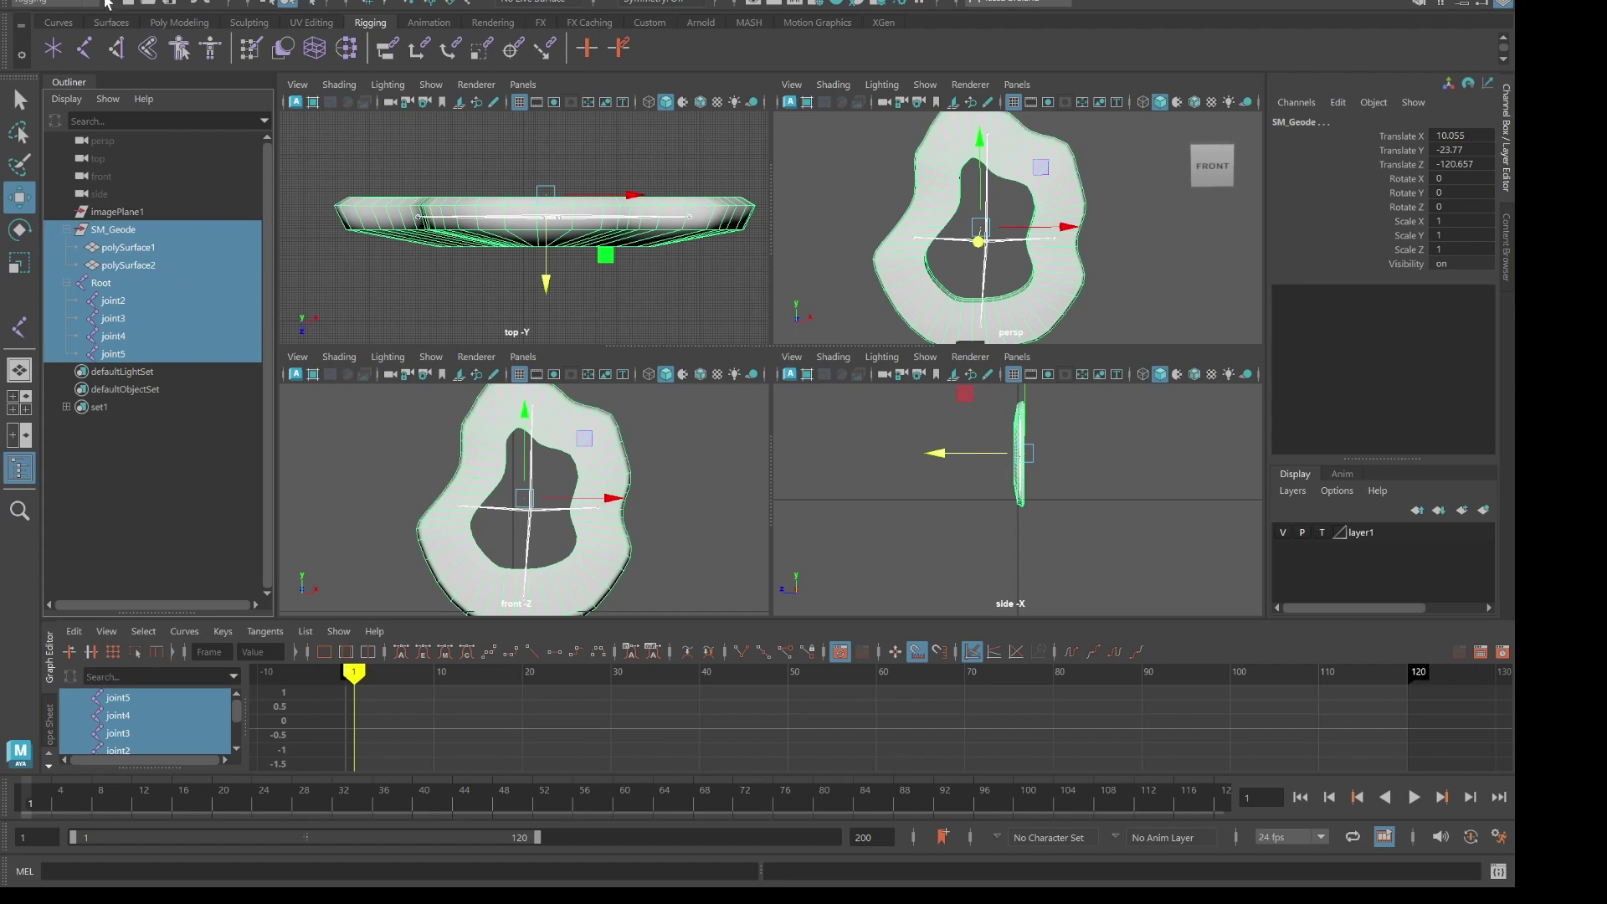
left_click(42, 2)
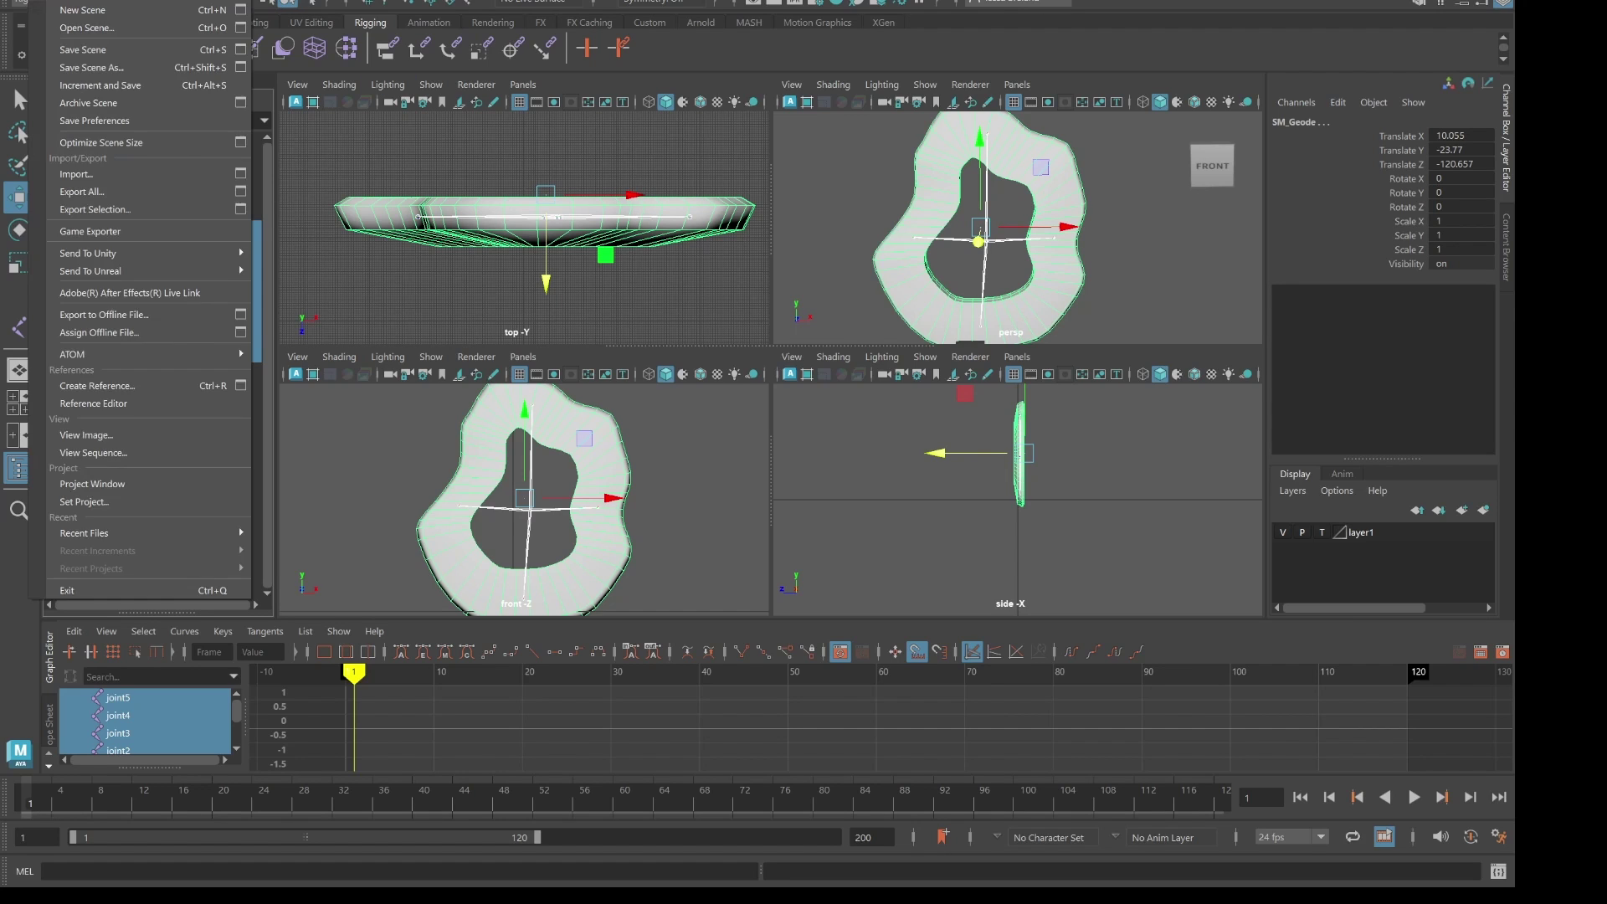
left_click(107, 198)
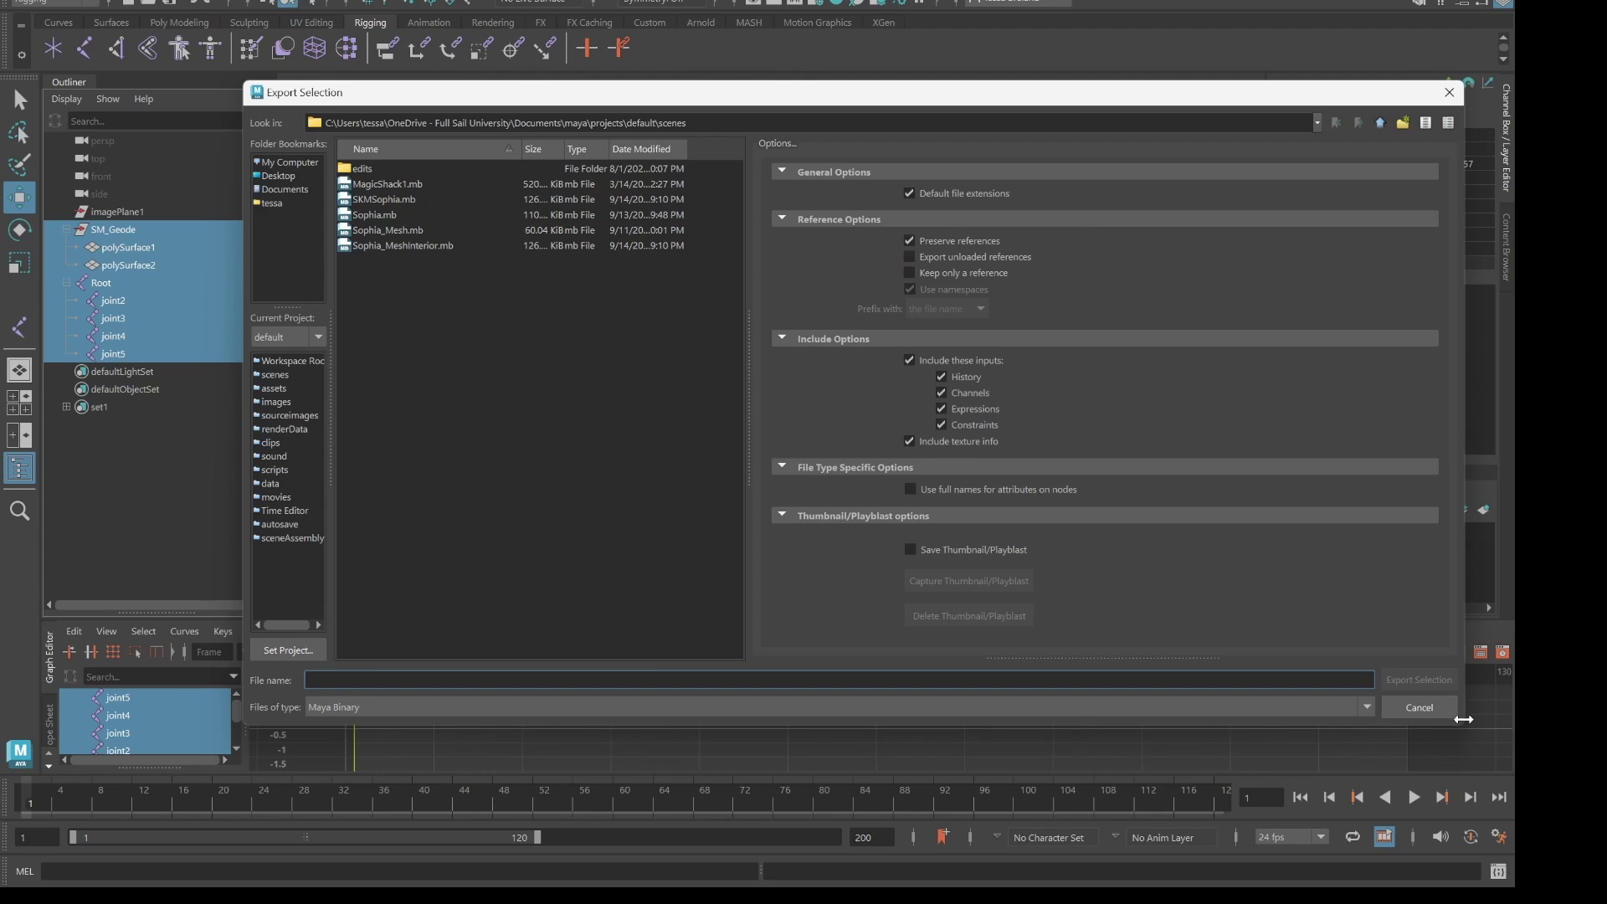
left_click(1420, 708)
- Export the whole scene with the Game Exporter, using Export All and Export to Single File, as an FBX named SKM_Shape
left_click(58, 0)
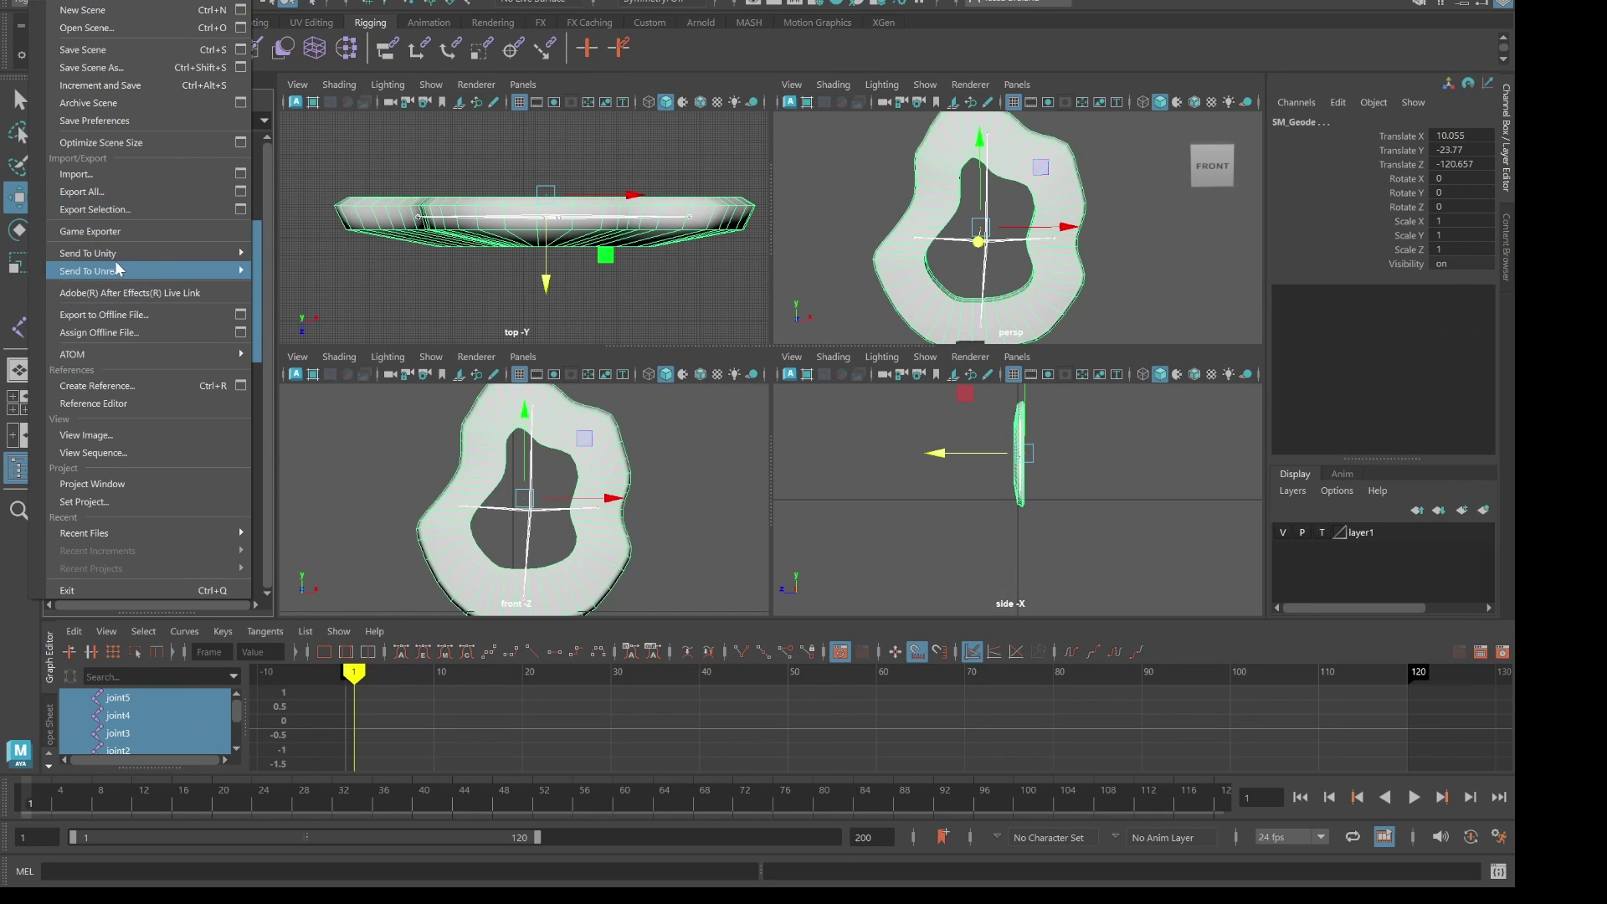
mouse_move(130, 270)
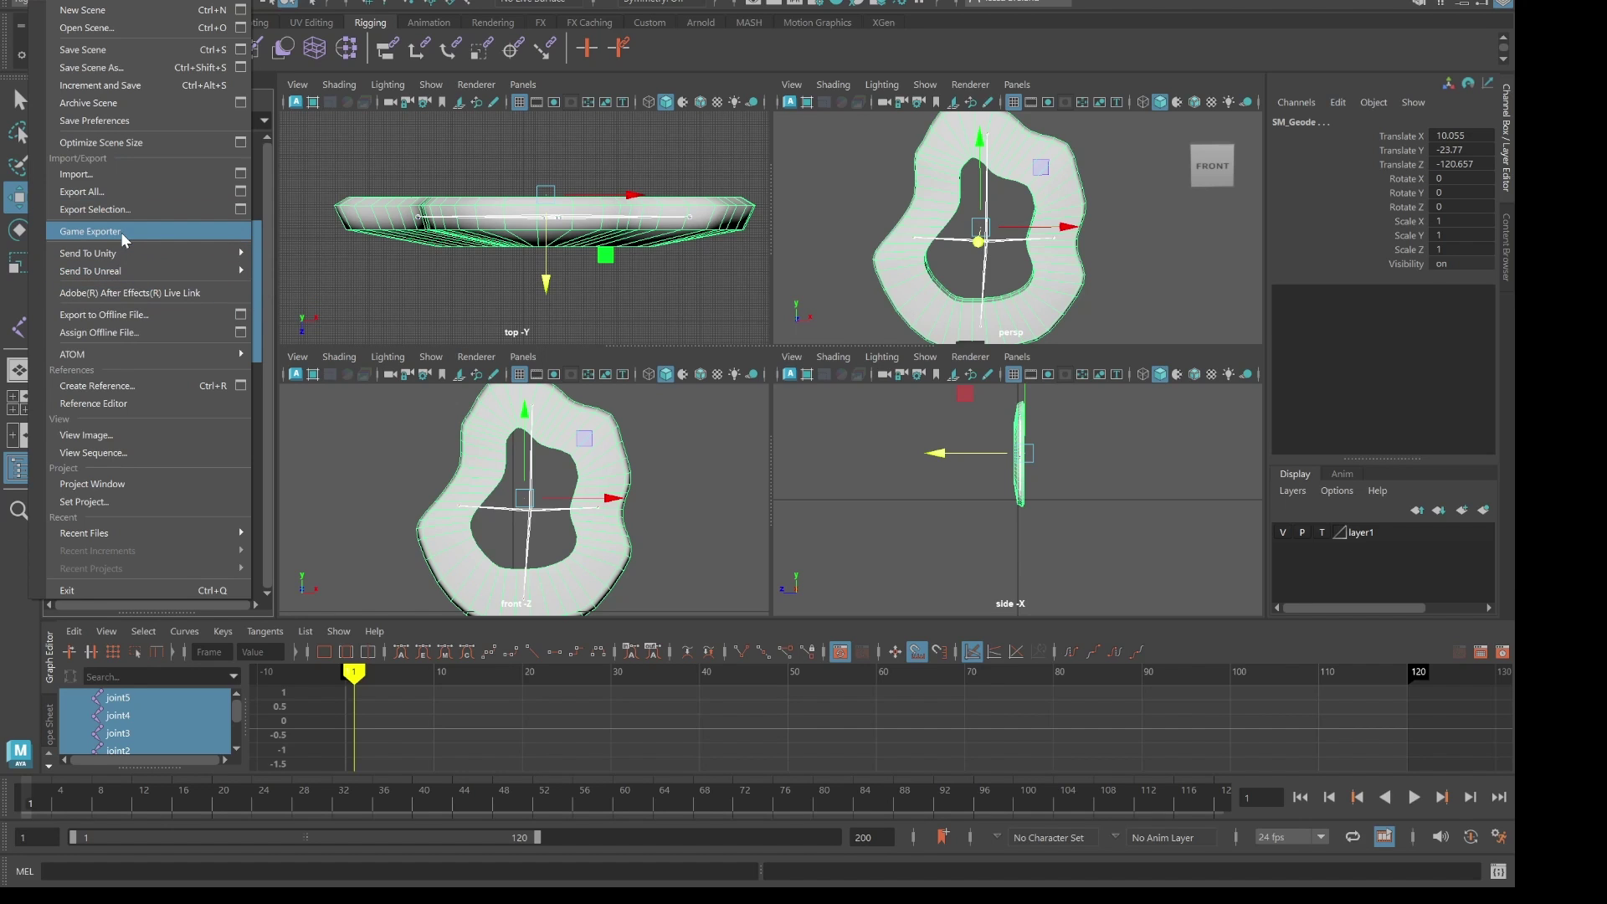
left_click(92, 231)
left_click_drag(1166, 433, 997, 234)
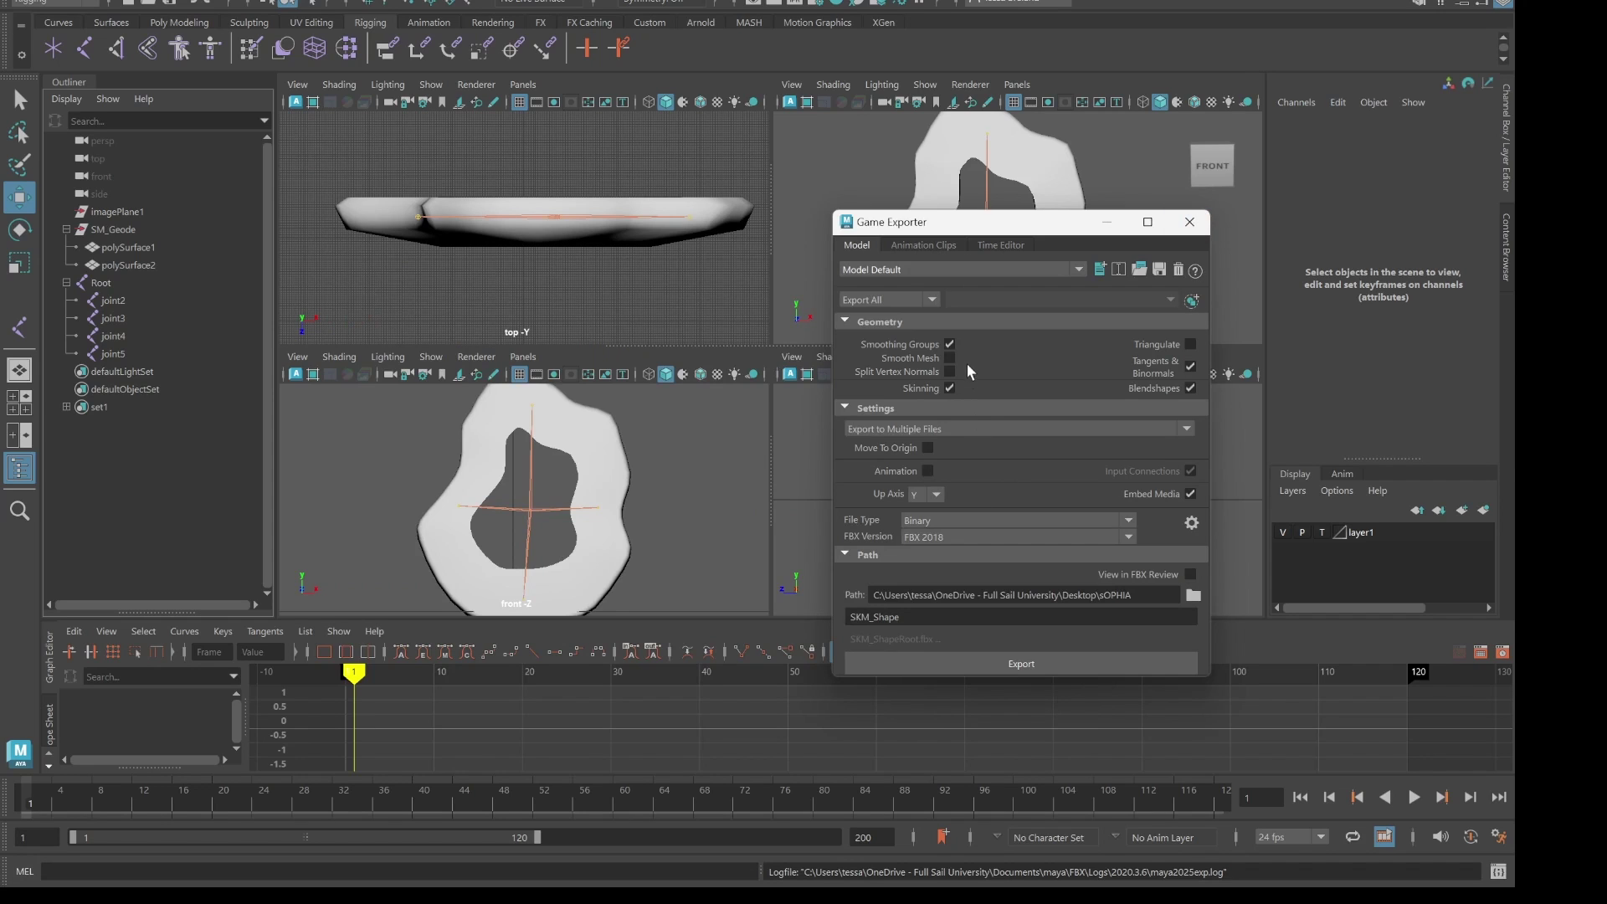
left_click(959, 427)
left_click(958, 447)
left_click(1016, 664)
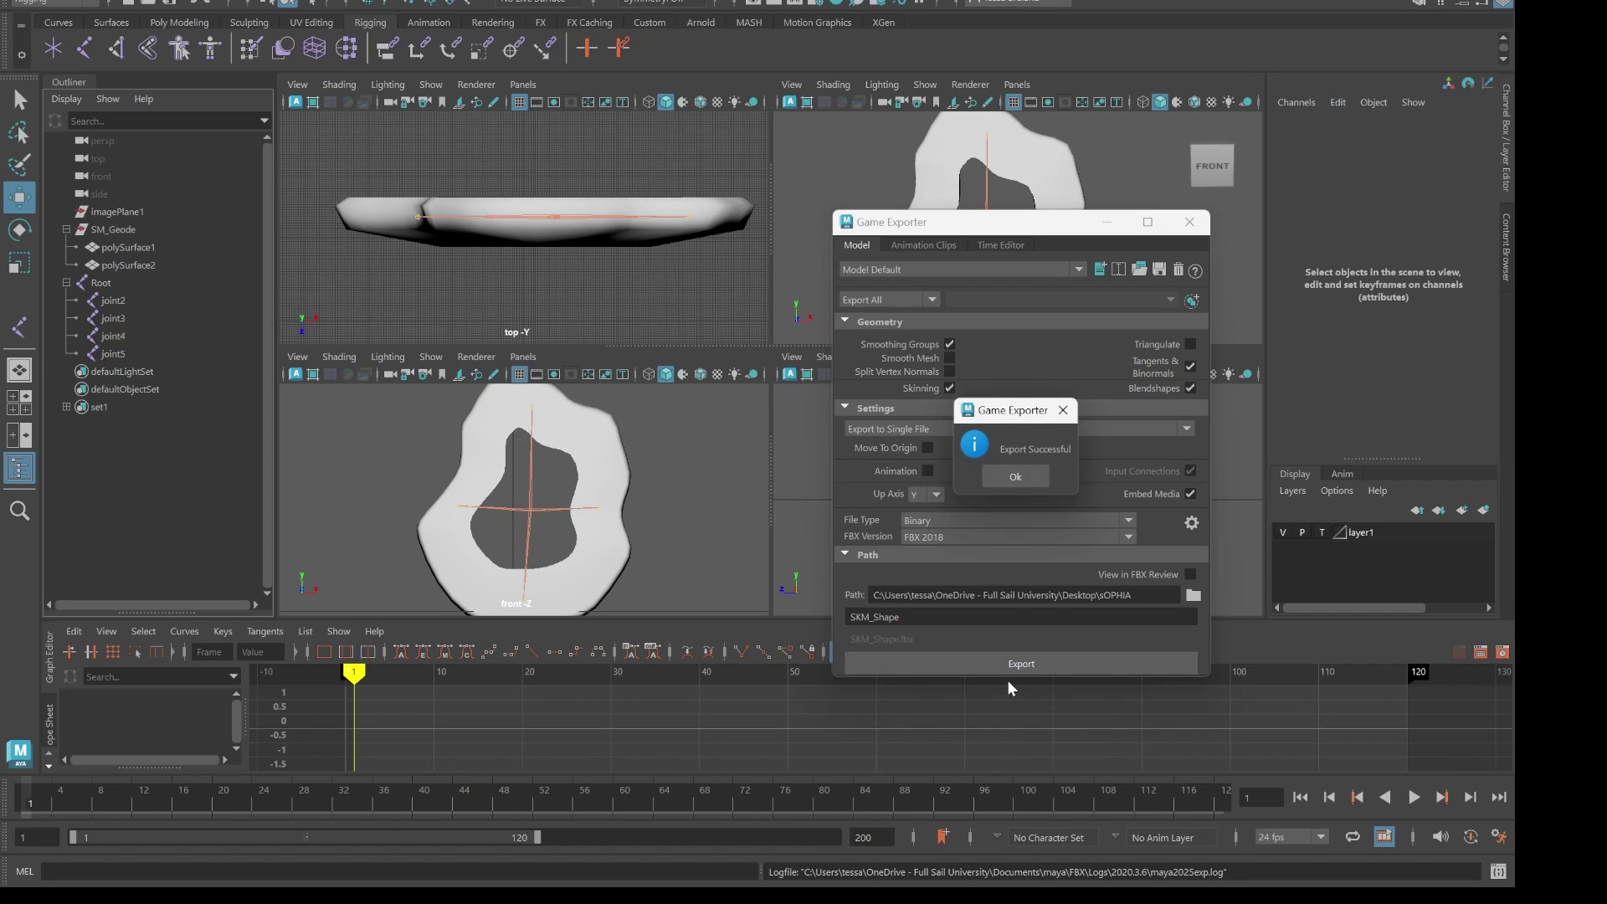
- Switch to the Unreal Engine Content Browser and choose SKM_Shape.fbx for import into the Meshes folder
left_click(1009, 476)
mouse_move(879, 867)
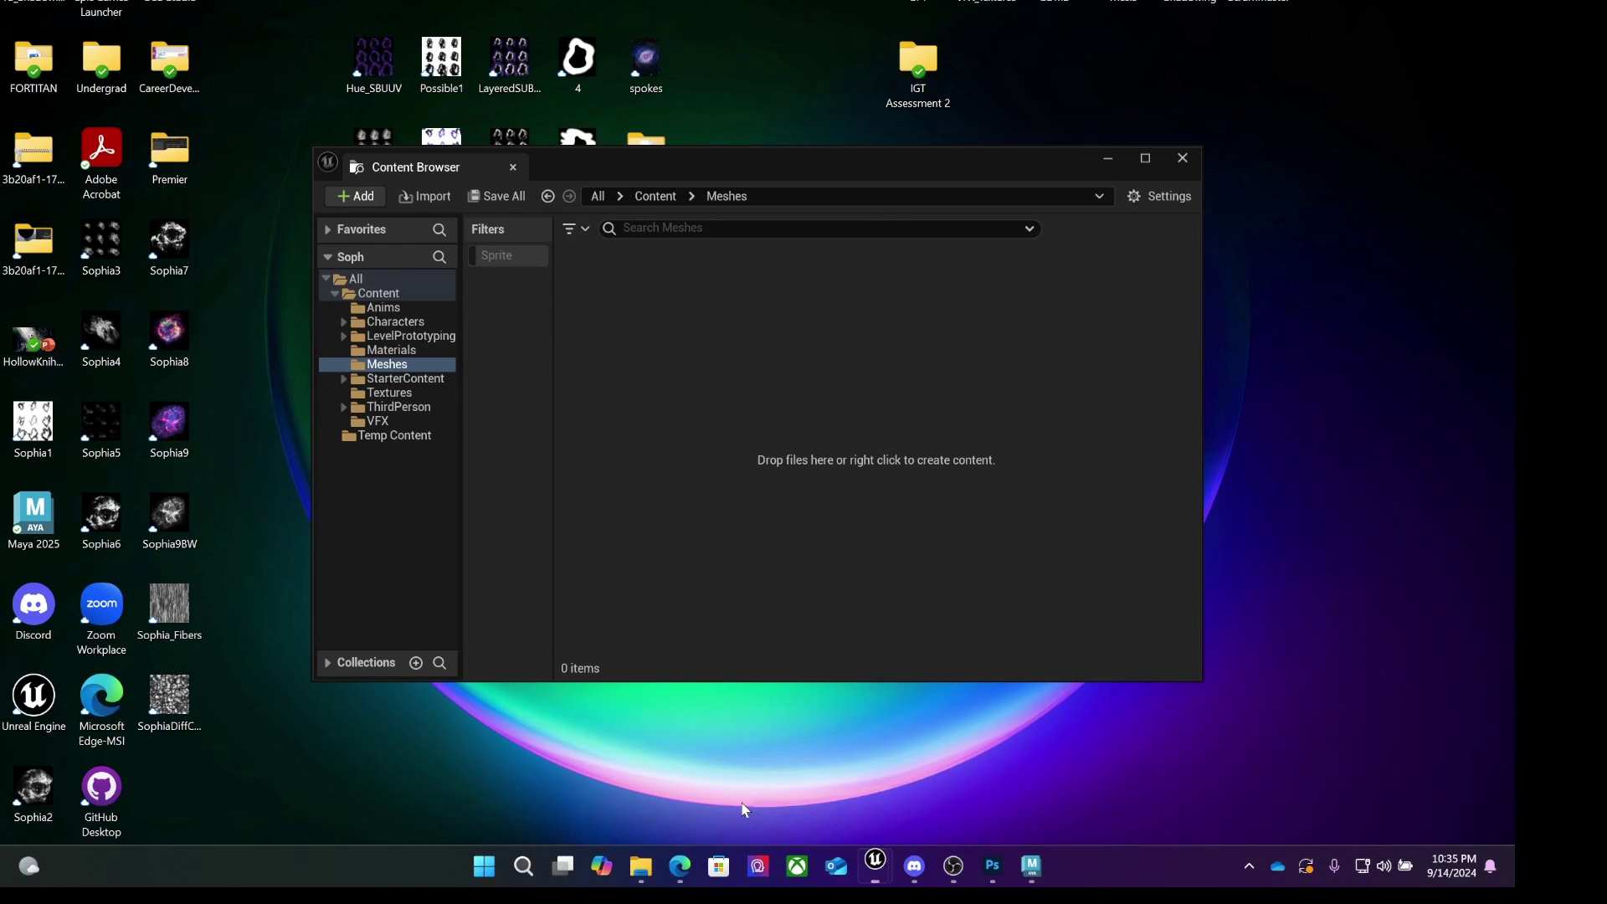
left_click(742, 802)
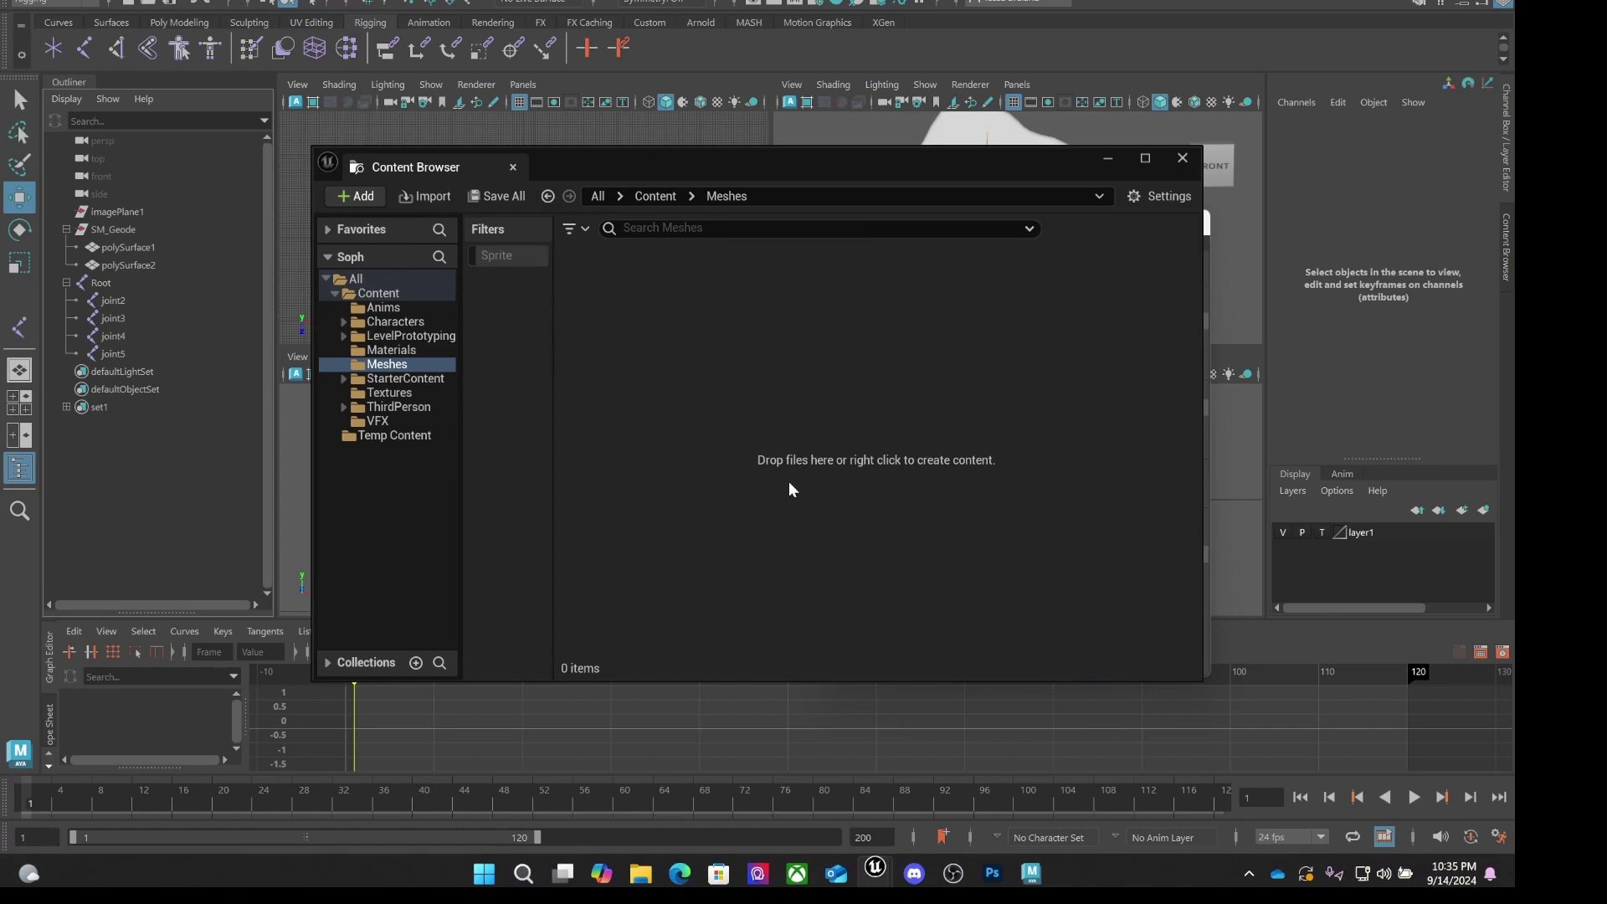
right_click(785, 426)
left_click(842, 233)
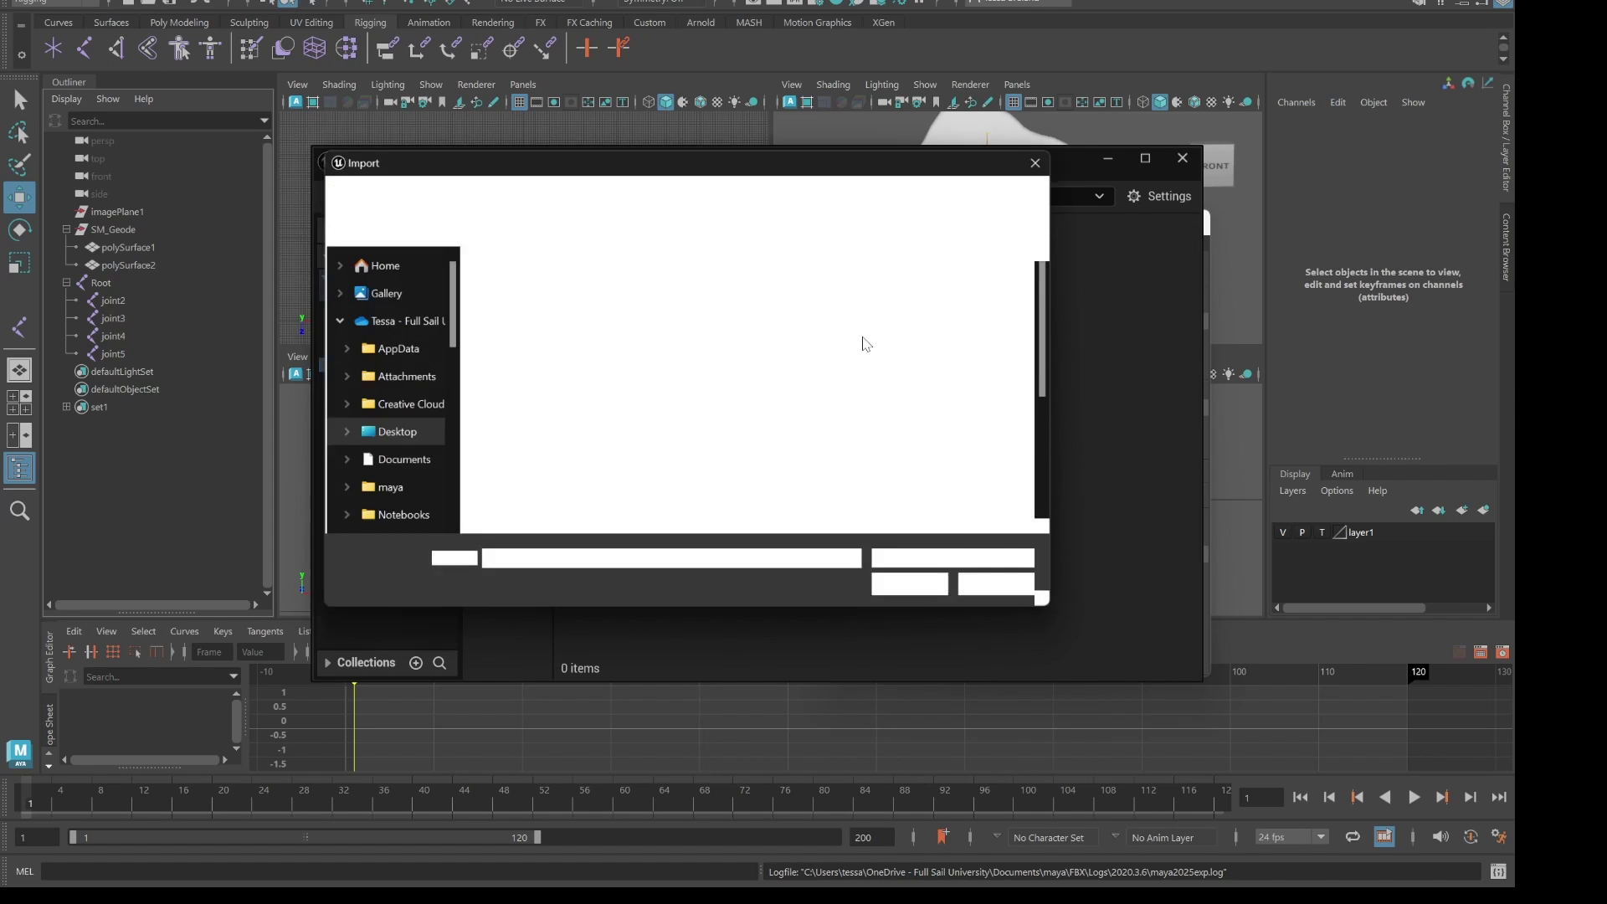
scroll(837, 410, "down", 3)
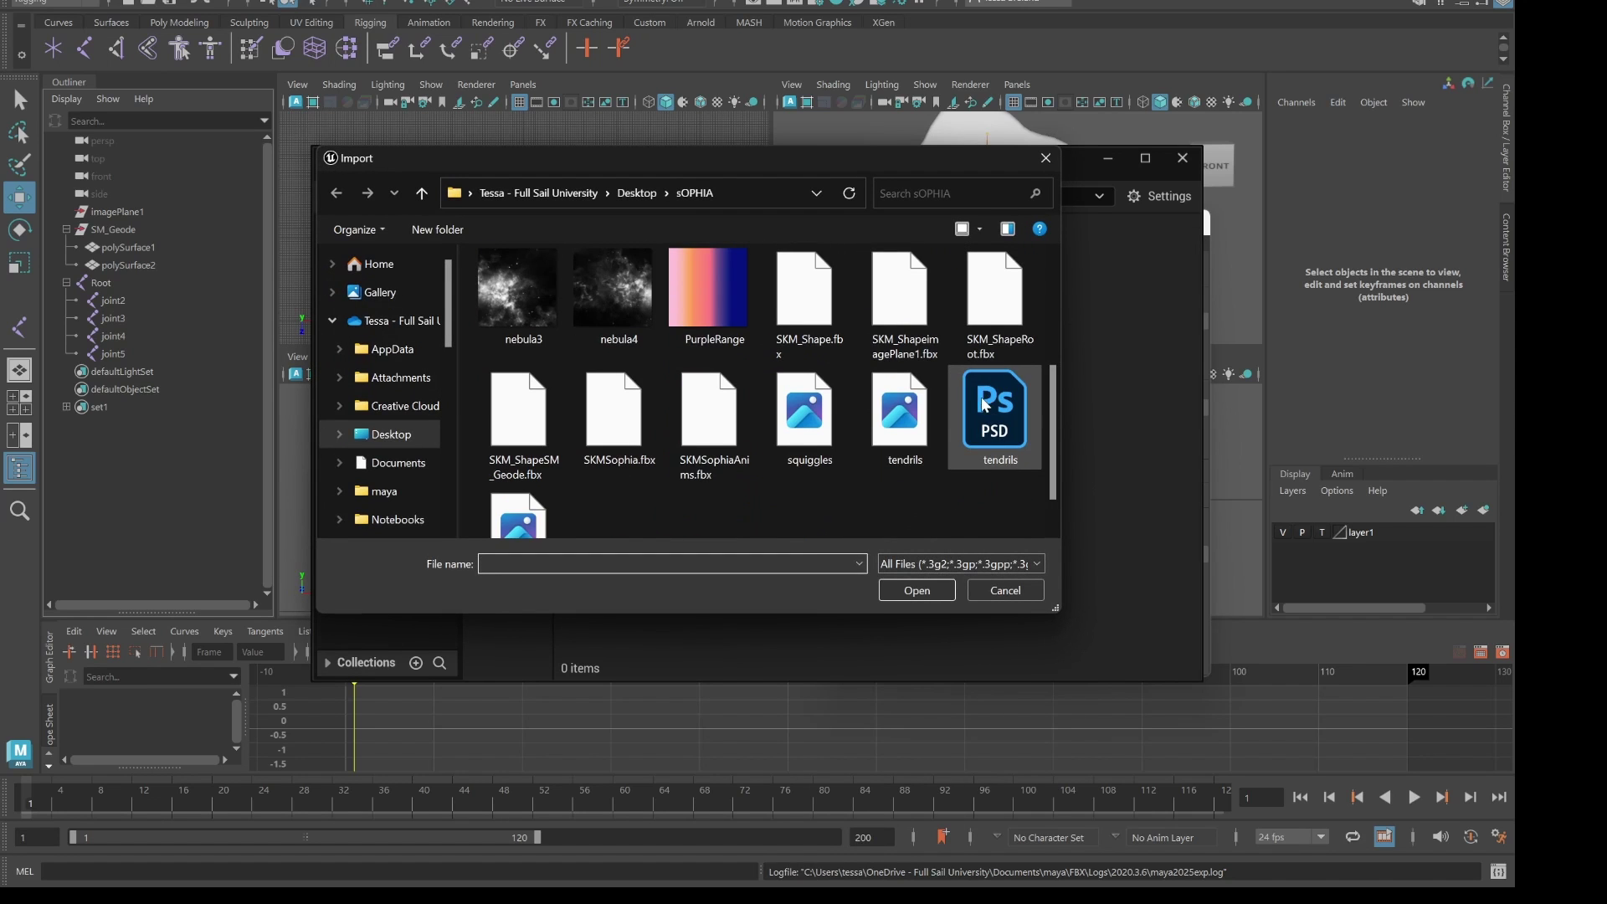
scroll(837, 402, "up", 3)
scroll(809, 489, "down", 5)
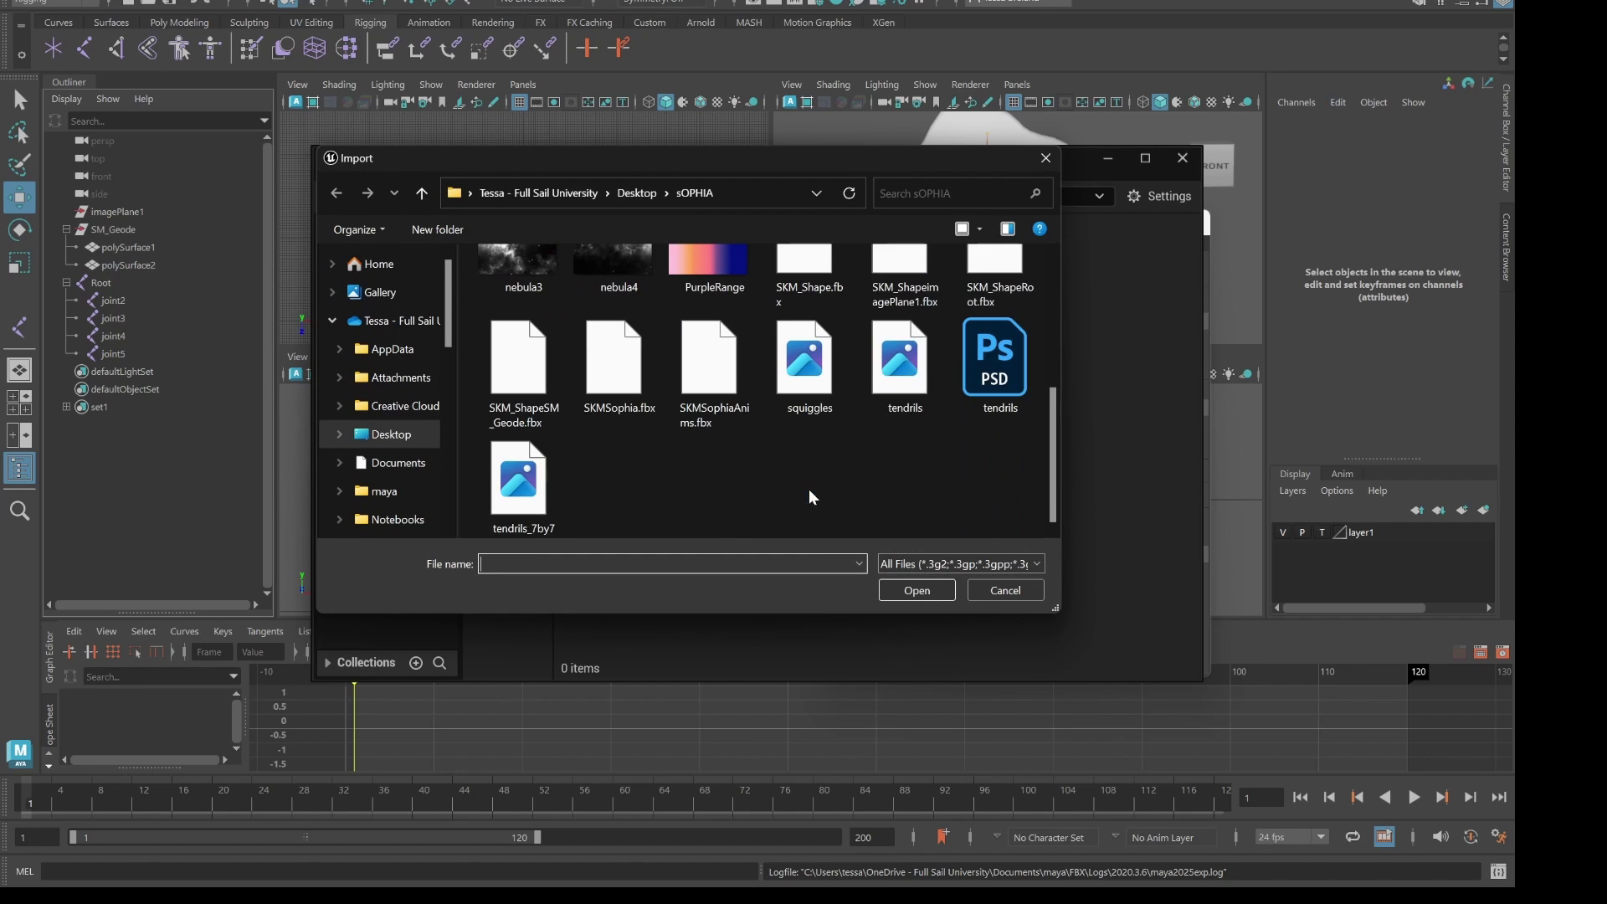
left_click(816, 276)
left_click(915, 590)
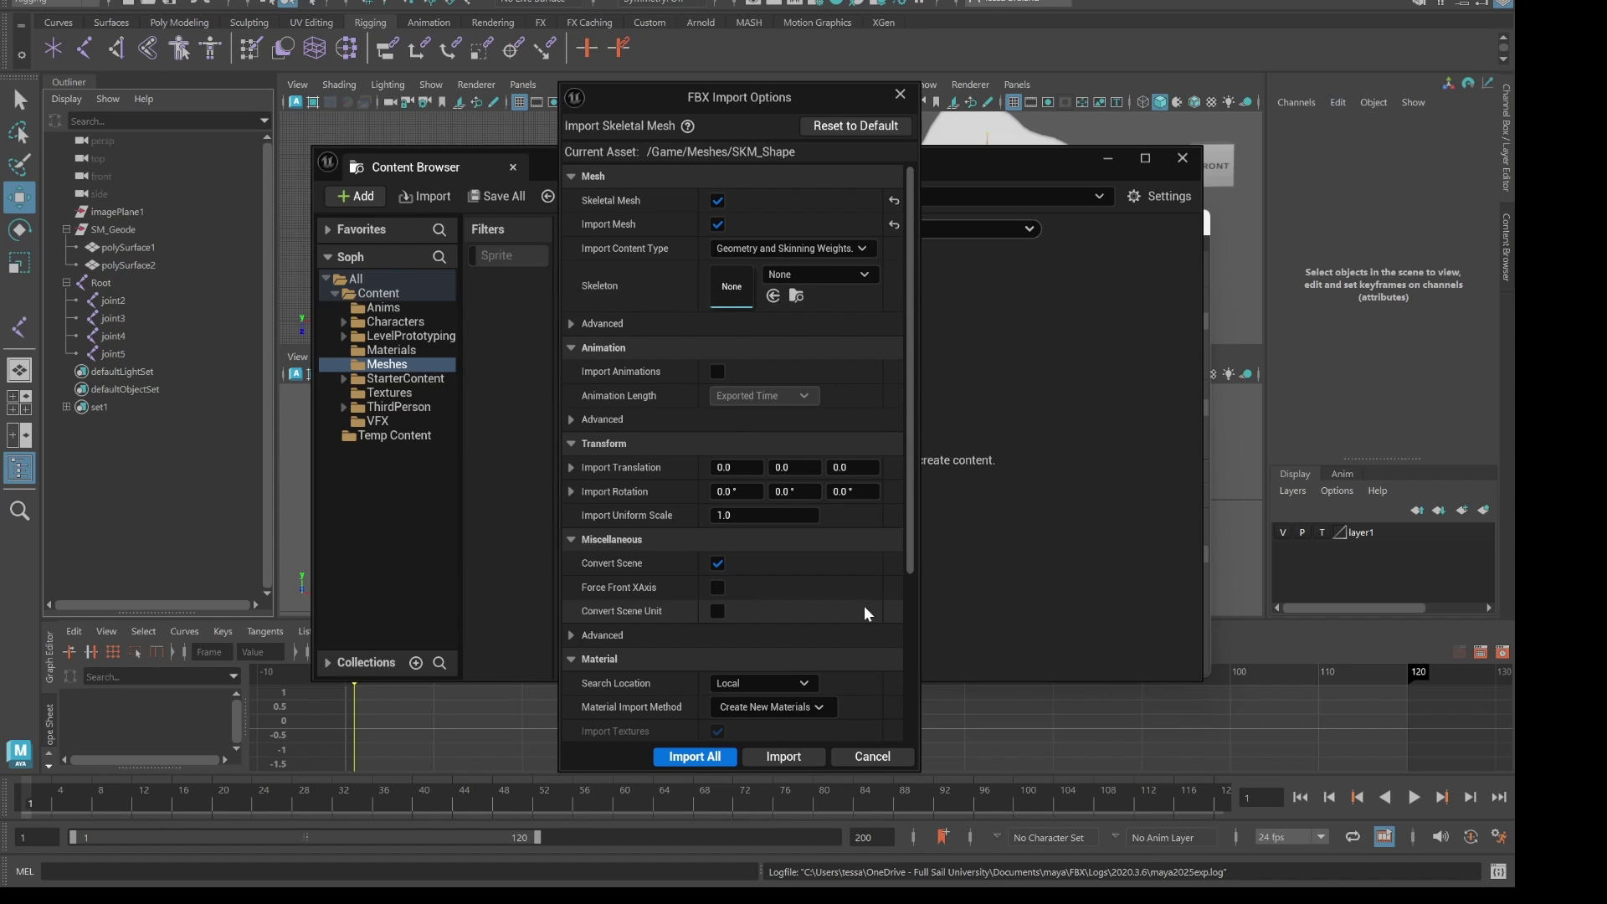
- Try to import the skeletal mesh with Material Import Method set to Do Not Create Material and Search Location set to Do Not Search
scroll(797, 687, "down", 3)
left_click(764, 569)
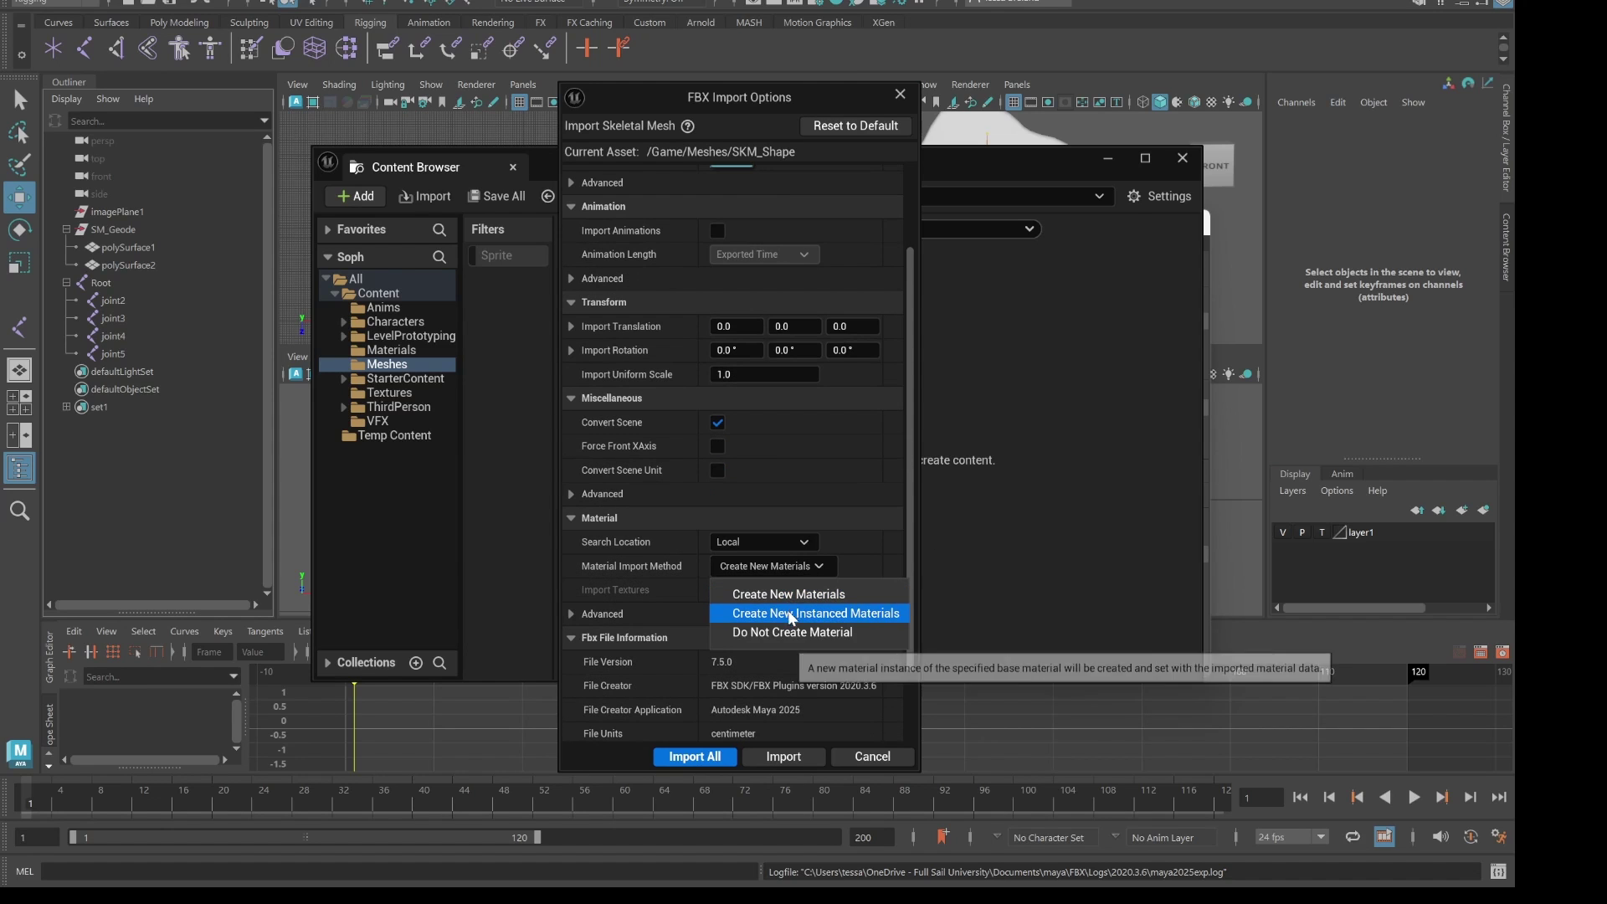
left_click(796, 633)
left_click(785, 543)
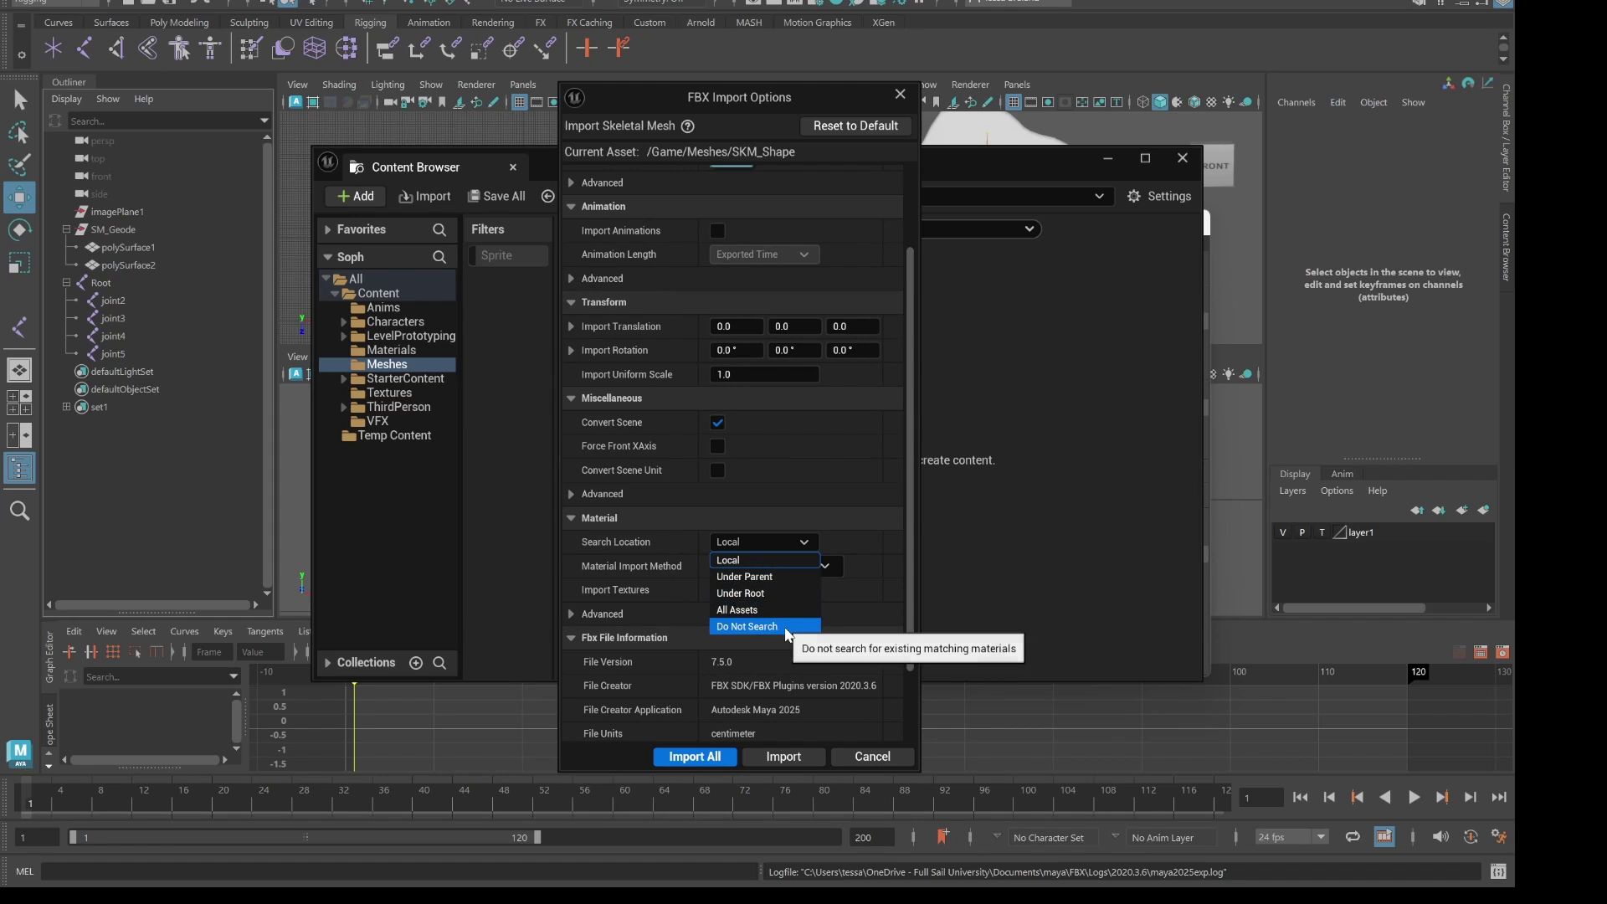
left_click(787, 628)
scroll(802, 601, "down", 2)
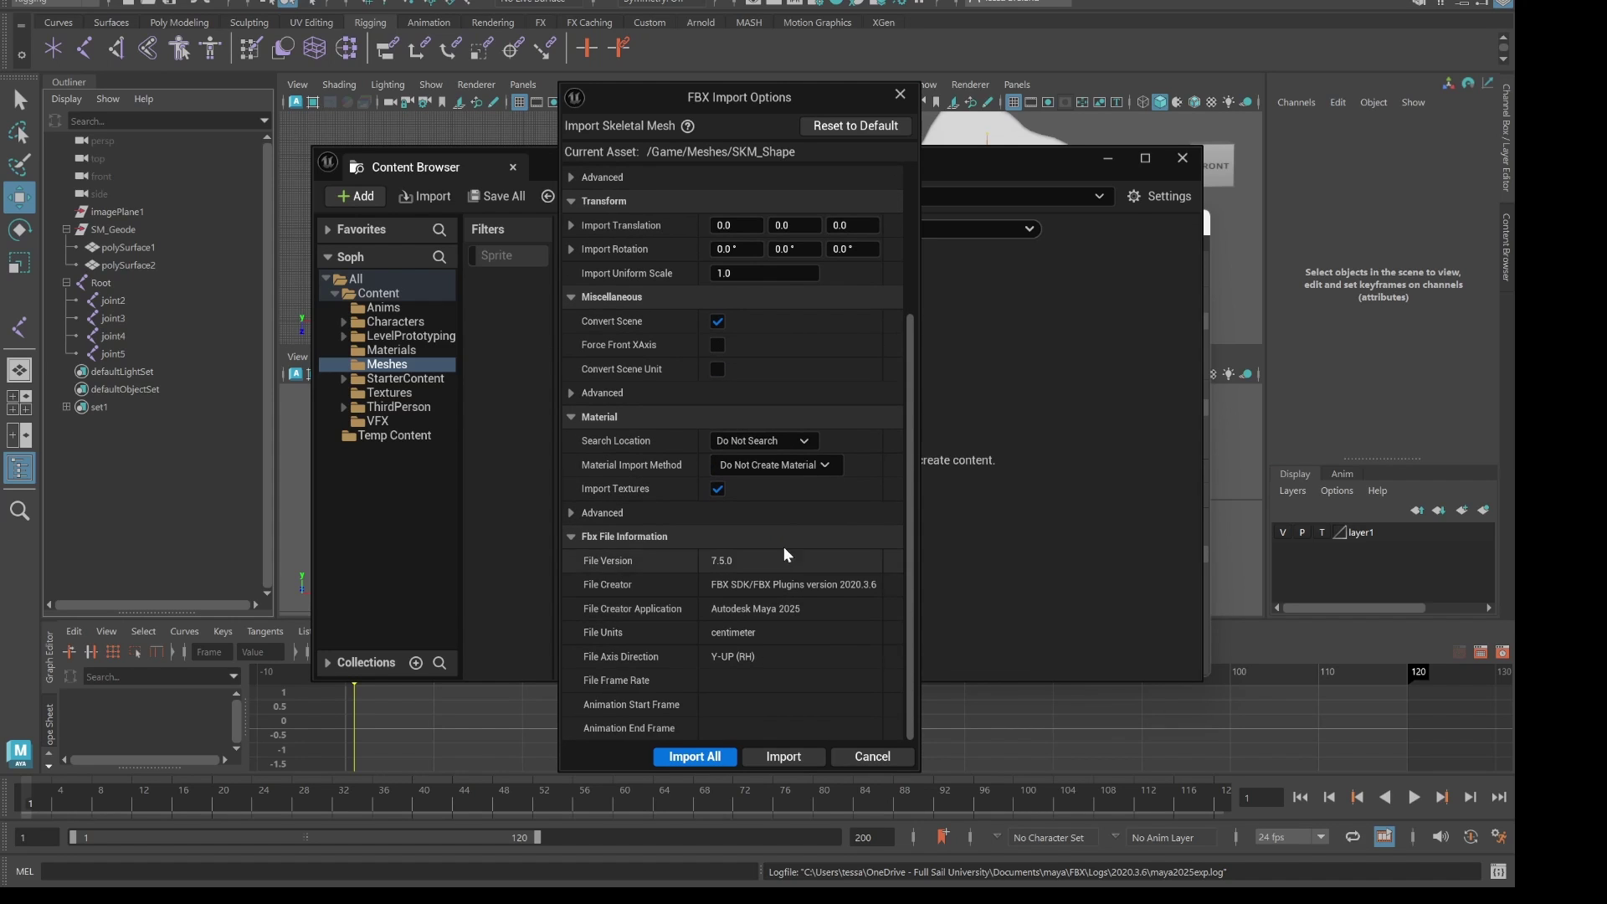
left_click(703, 758)
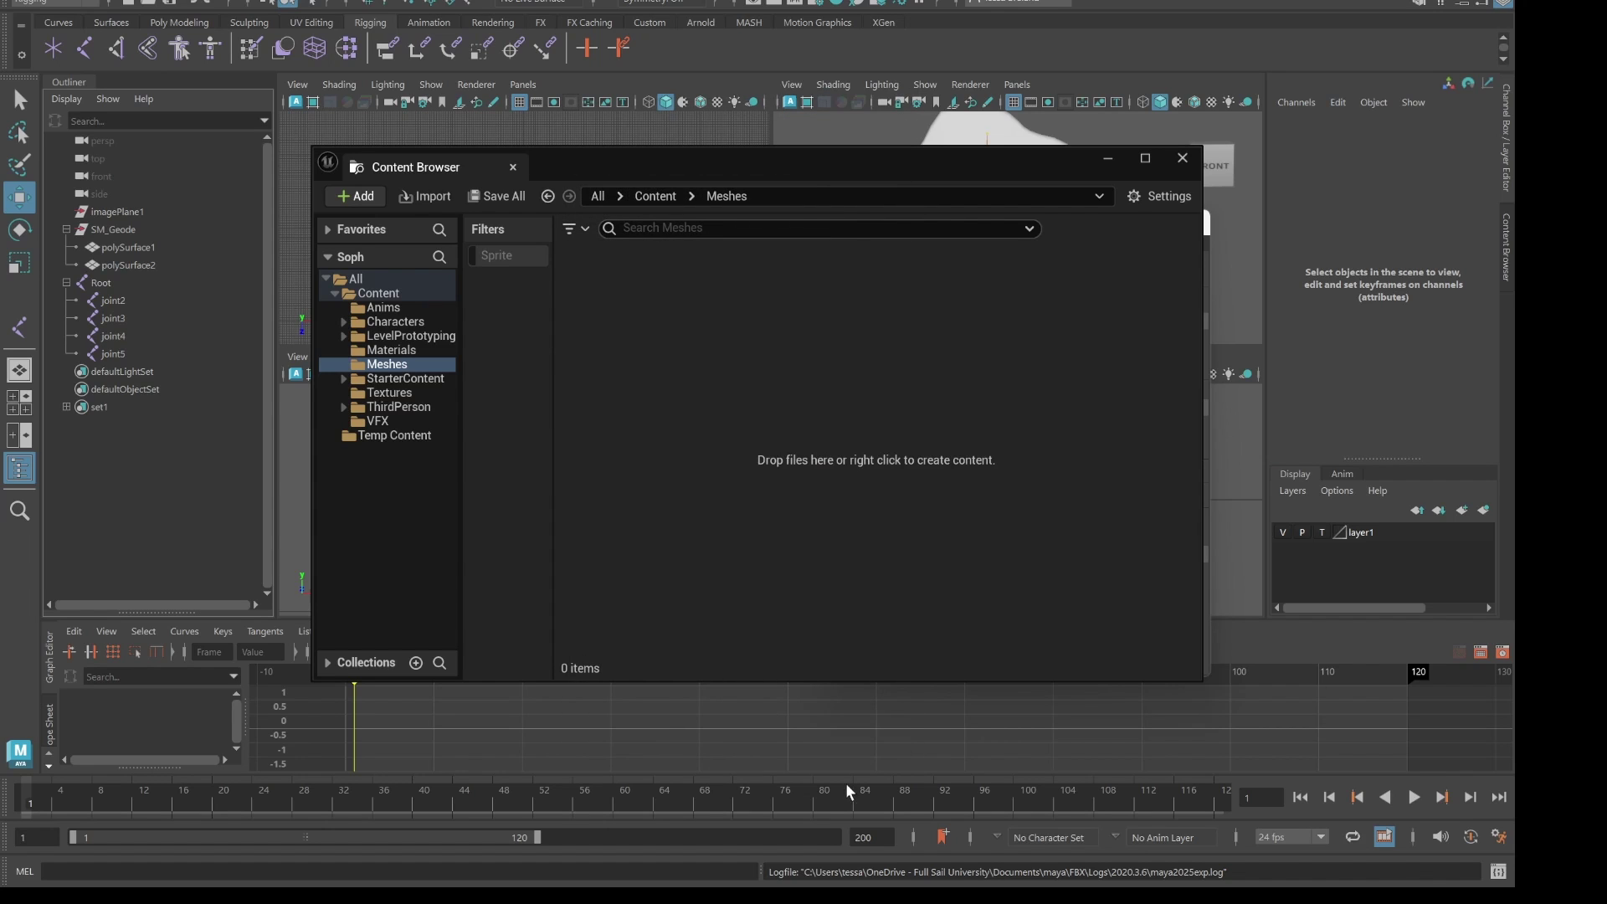
left_click(847, 590)
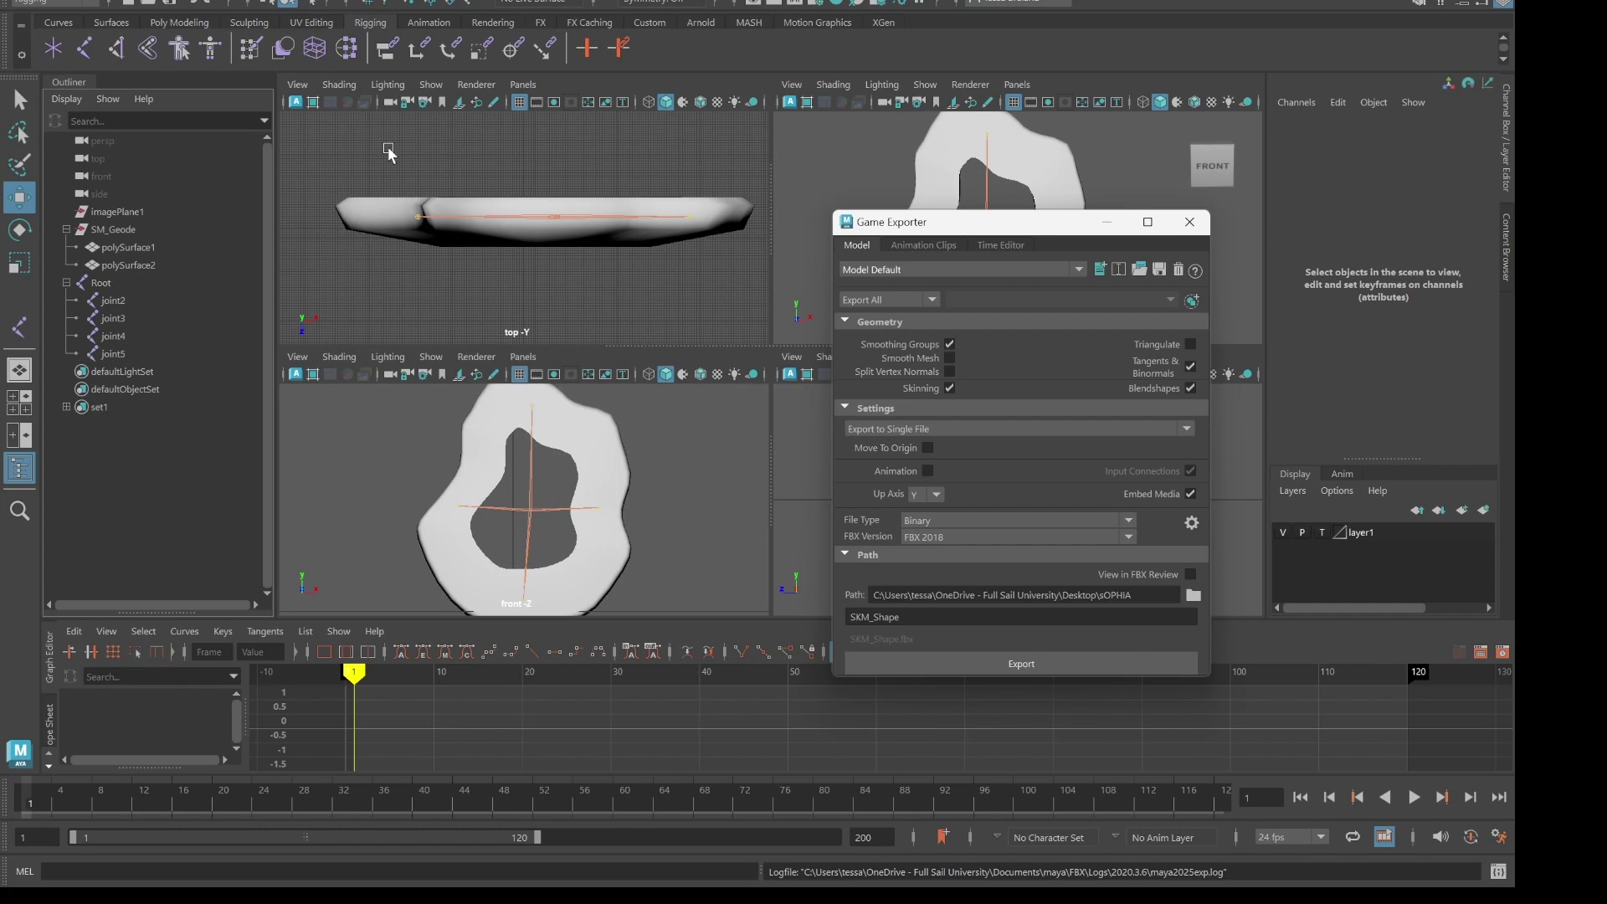
- Back in Maya, check the inputs on polySurface2 and minimize the Game Exporter window
left_click(401, 163)
left_click(138, 264)
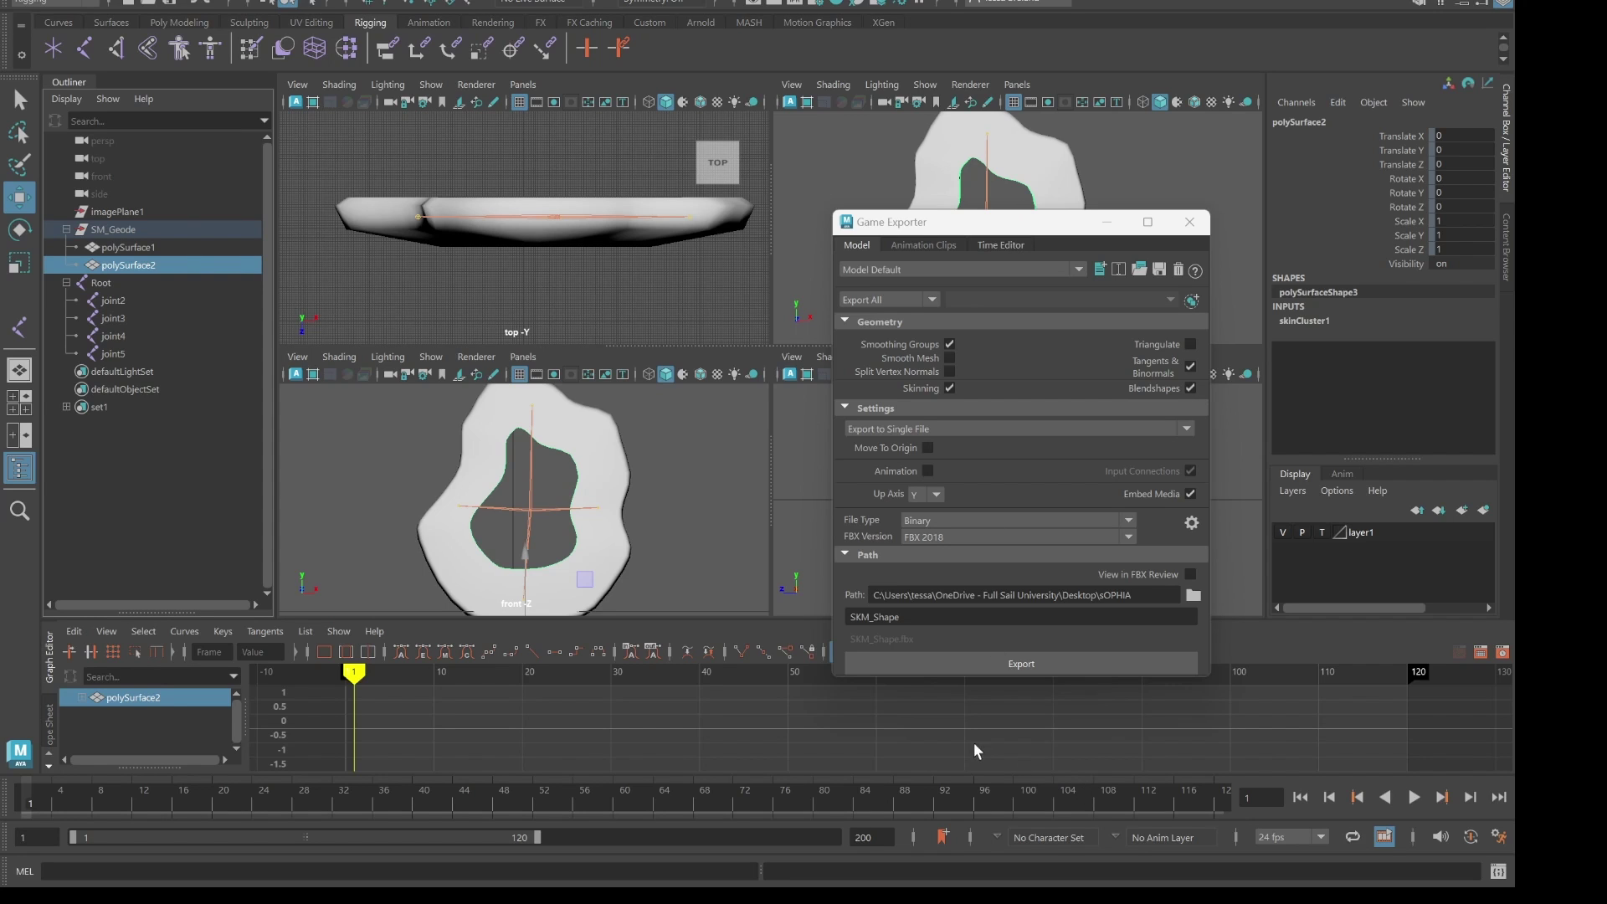
left_click(849, 185)
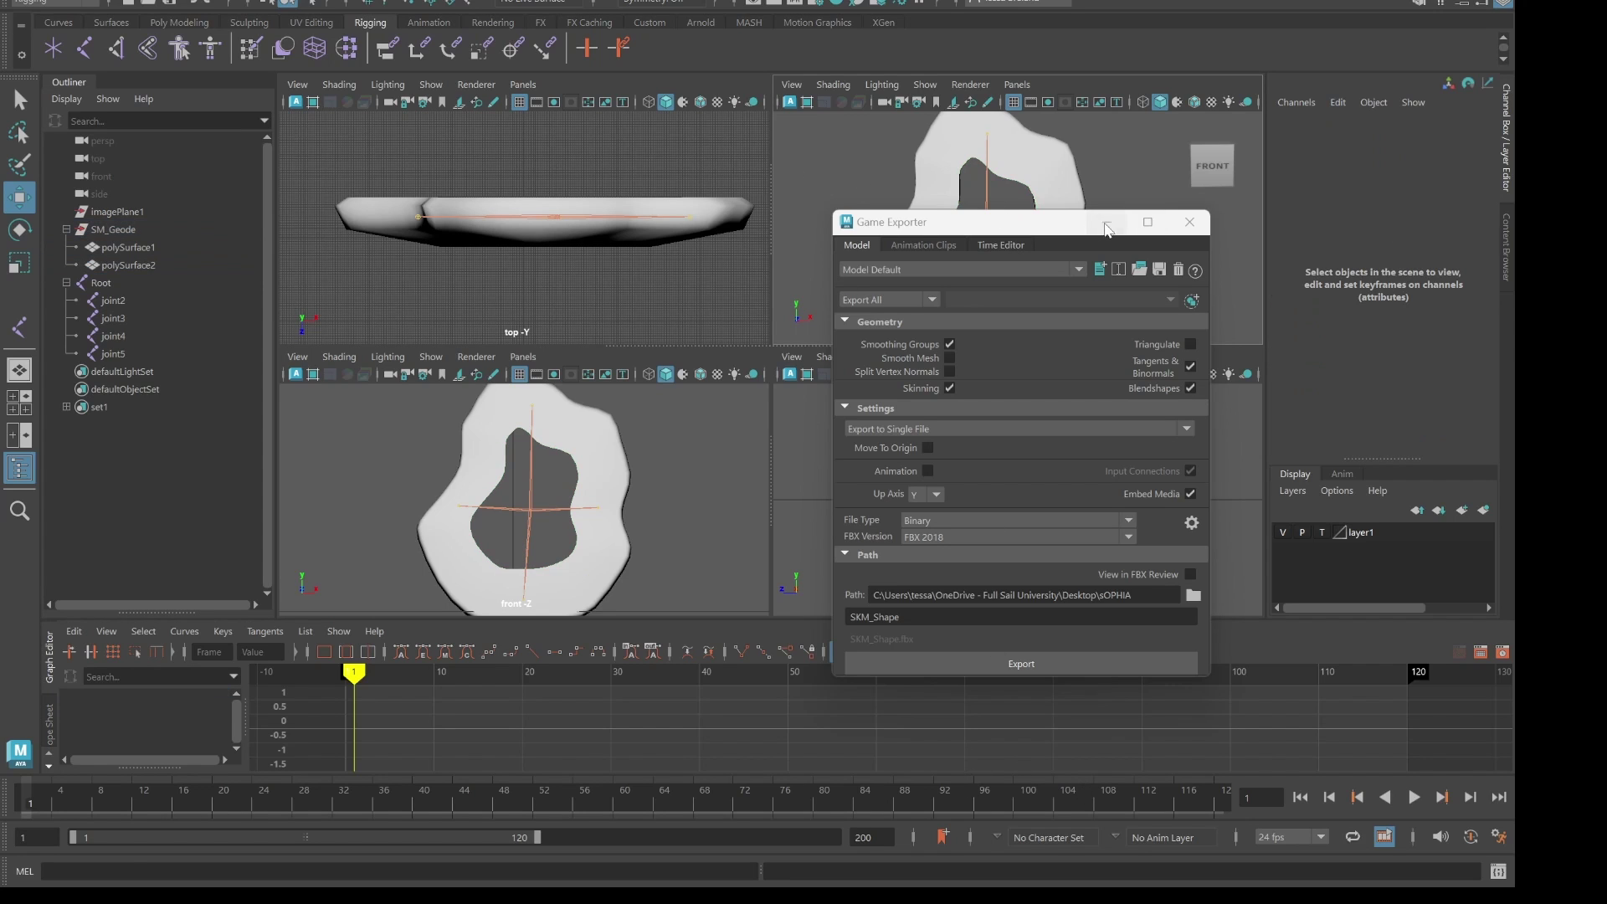
left_click(1107, 221)
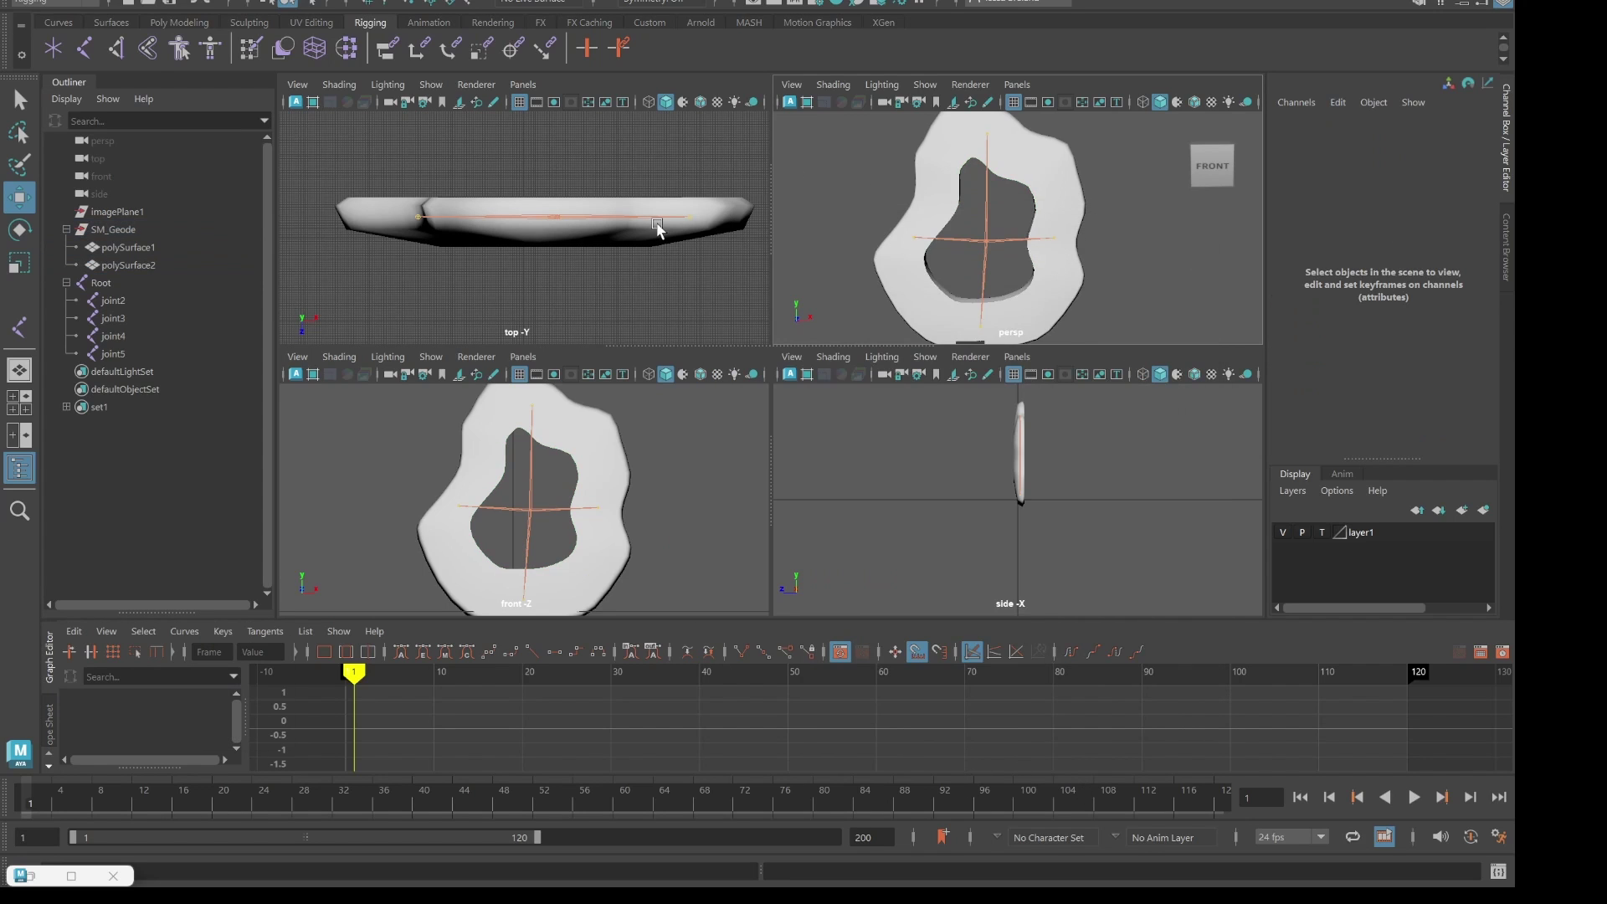
- Try ungrouping SM_Geode so that polySurface1 and polySurface2 sit at the scene's top level
left_click(118, 266)
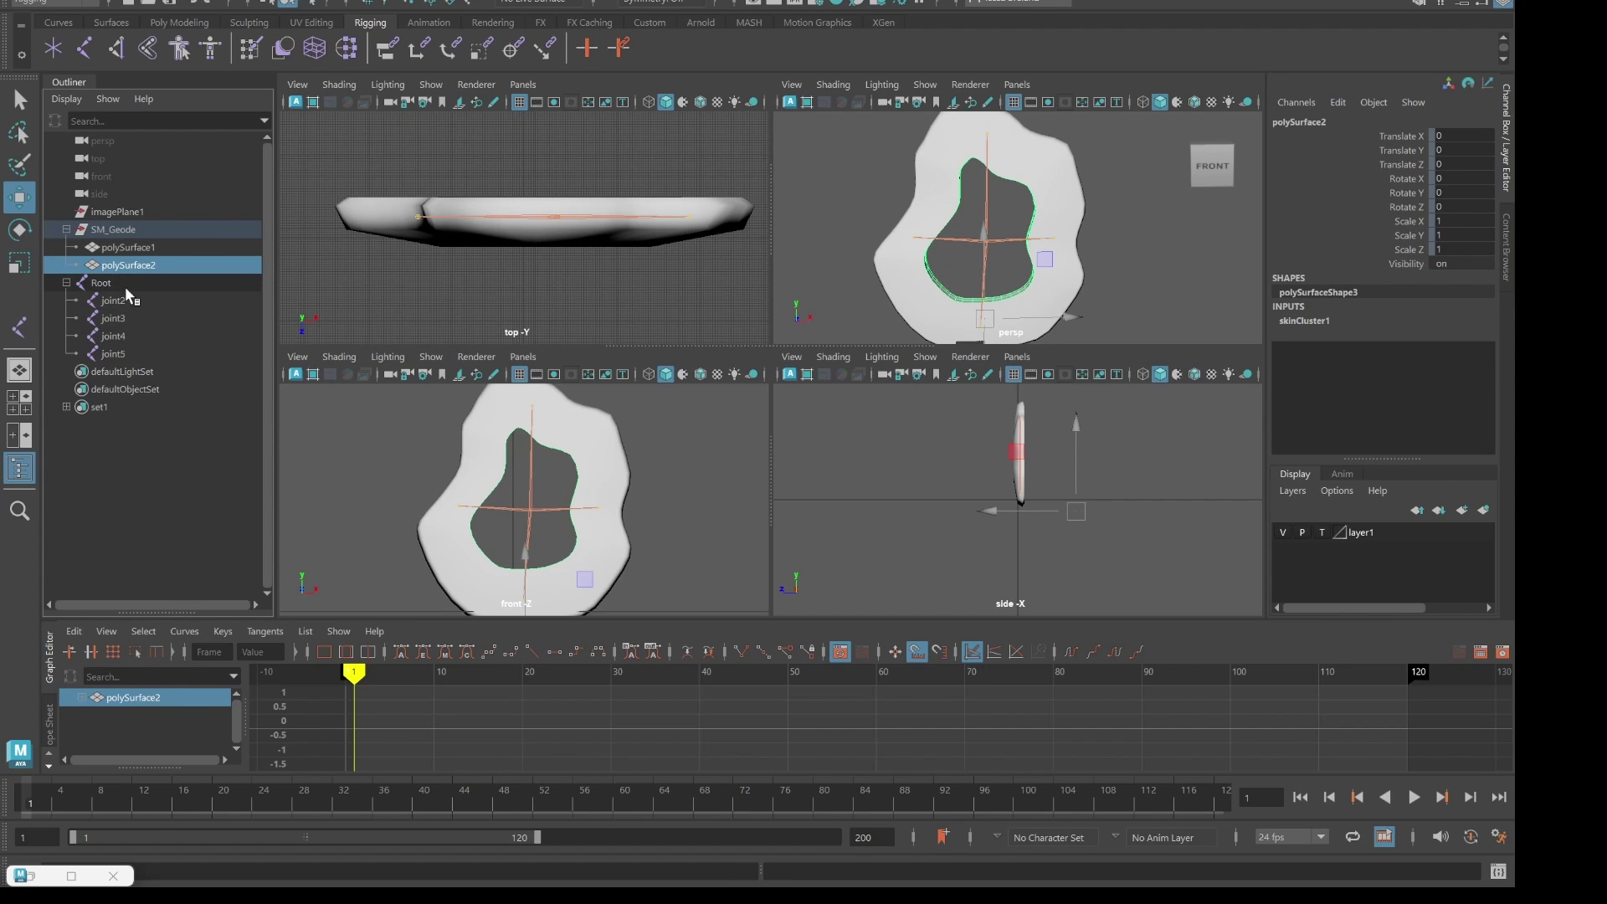
middle_click_drag(132, 263, 134, 252)
left_click(121, 230)
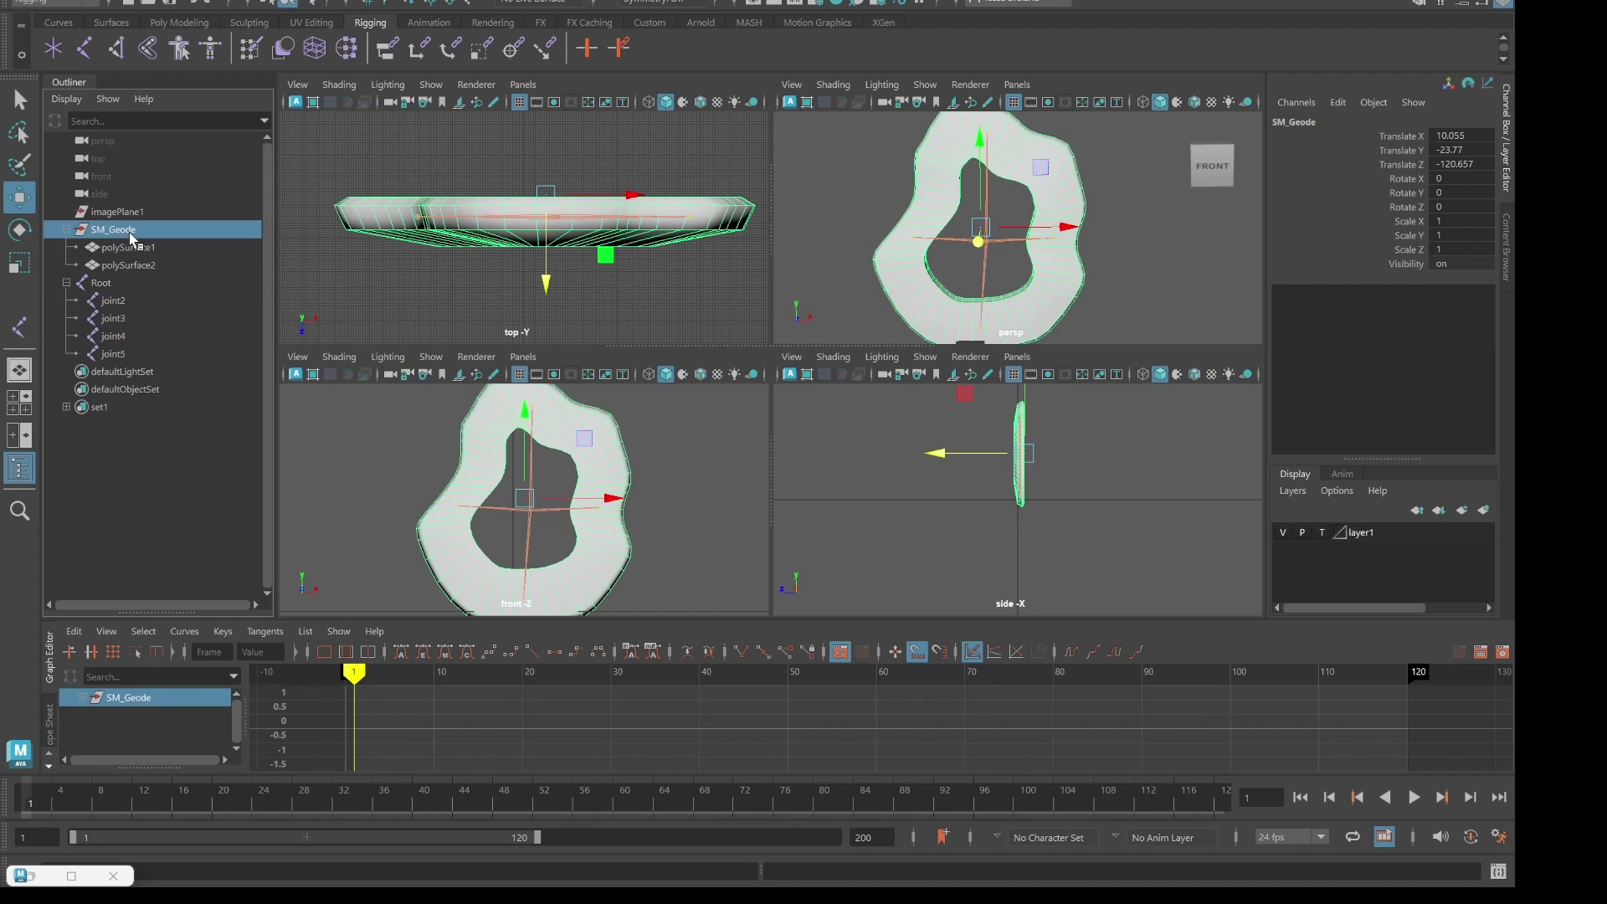
right_click(58, 230)
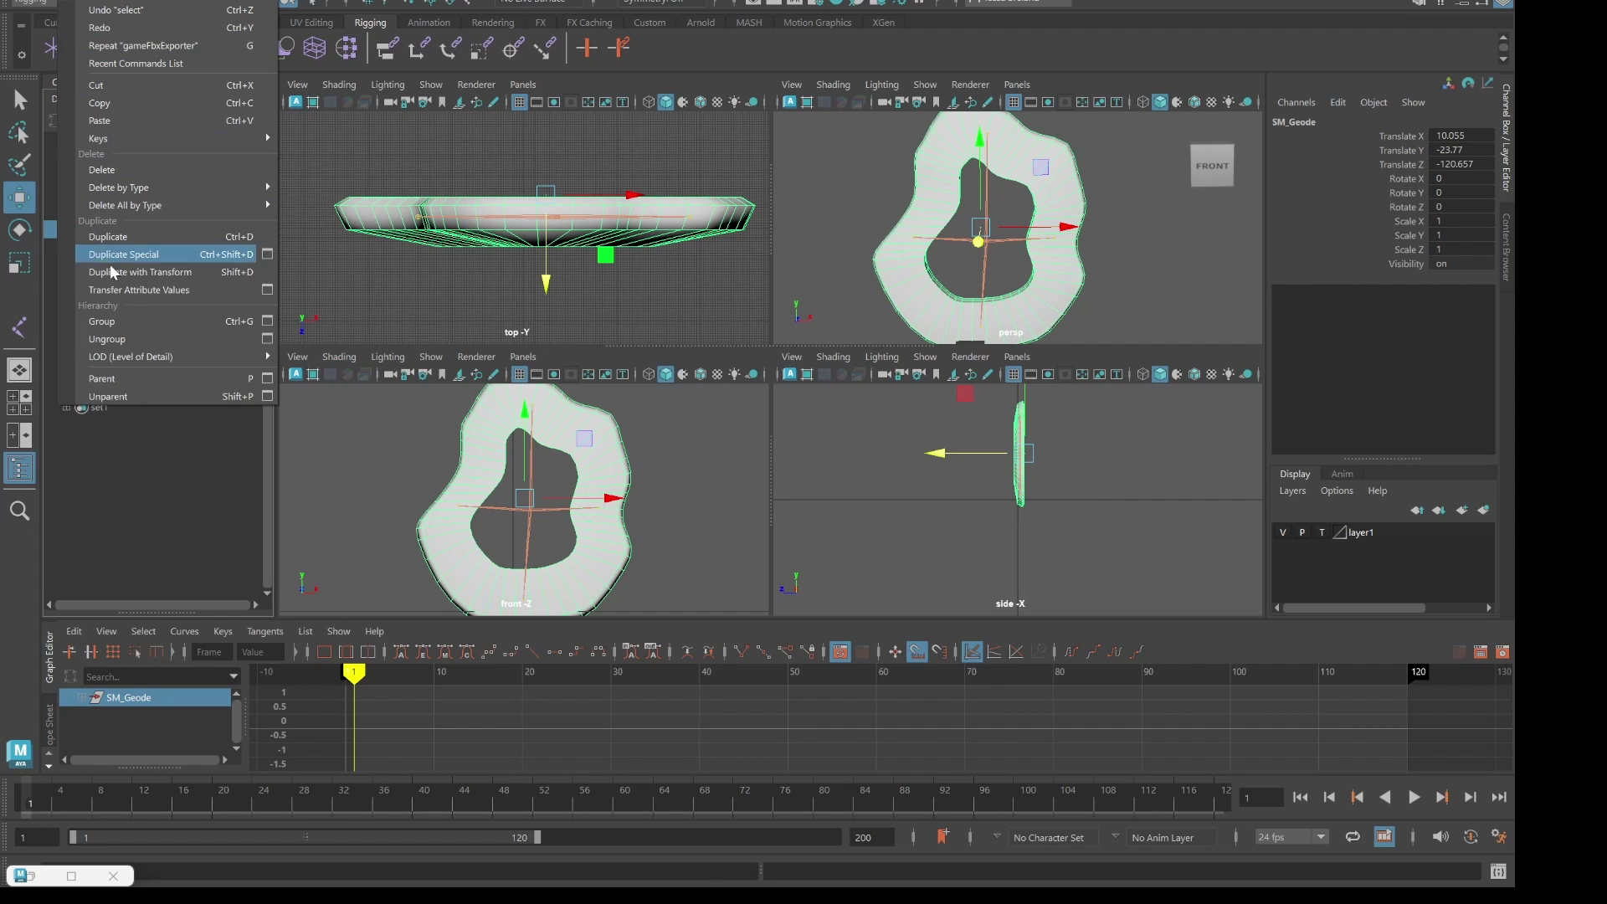
left_click(128, 329)
scroll(941, 286, "up", 4)
scroll(941, 287, "down", 13)
scroll(944, 288, "up", 10)
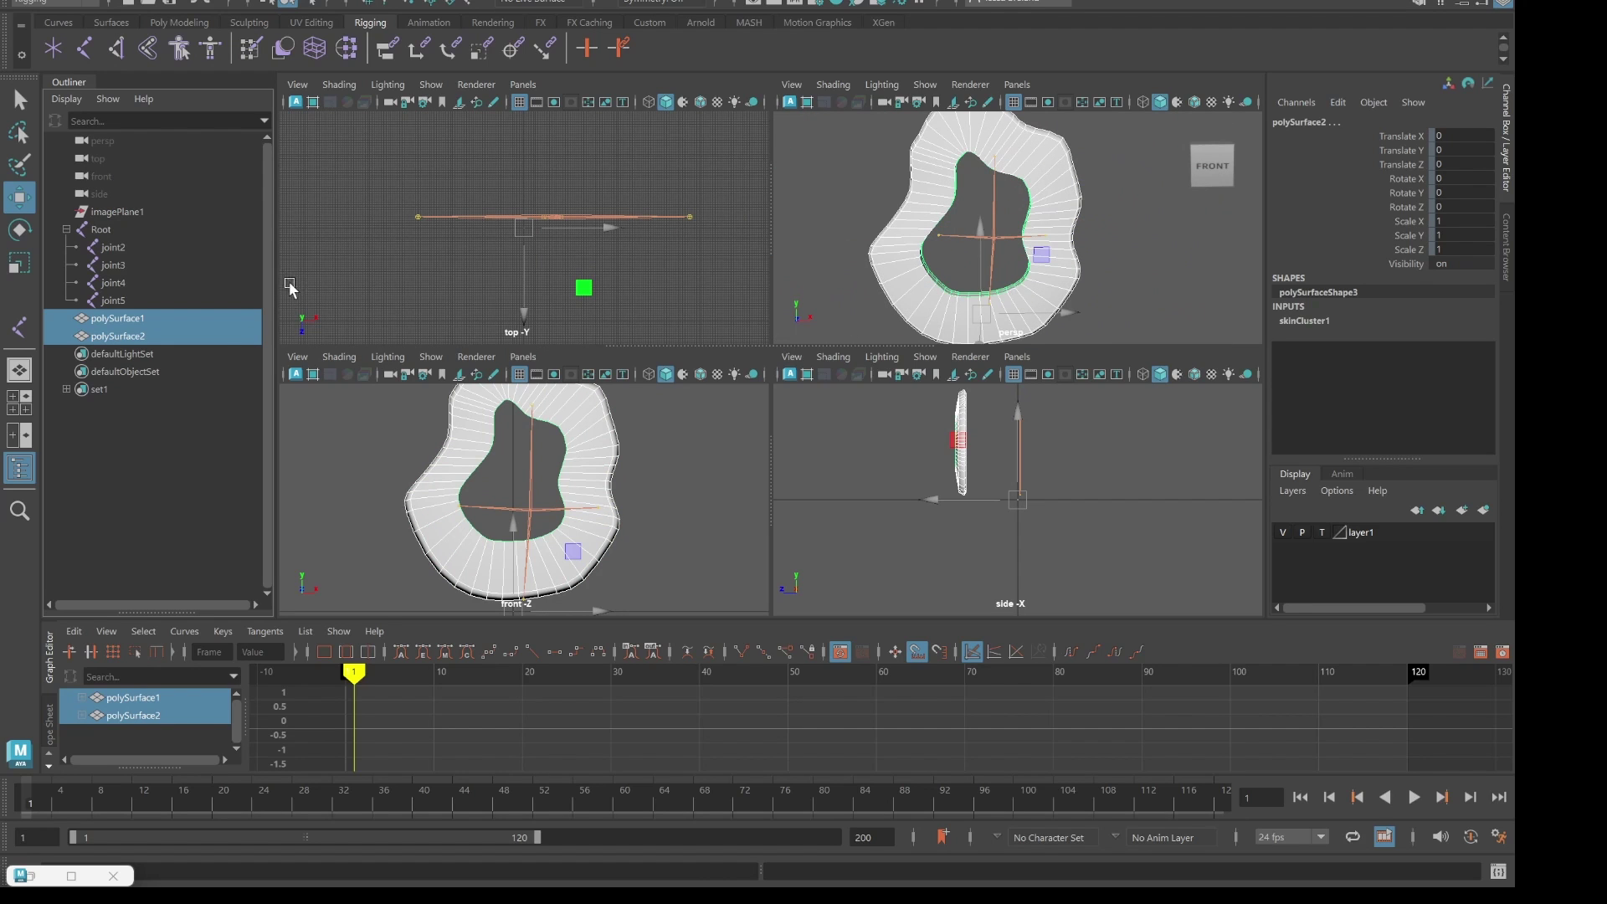
left_click(117, 336)
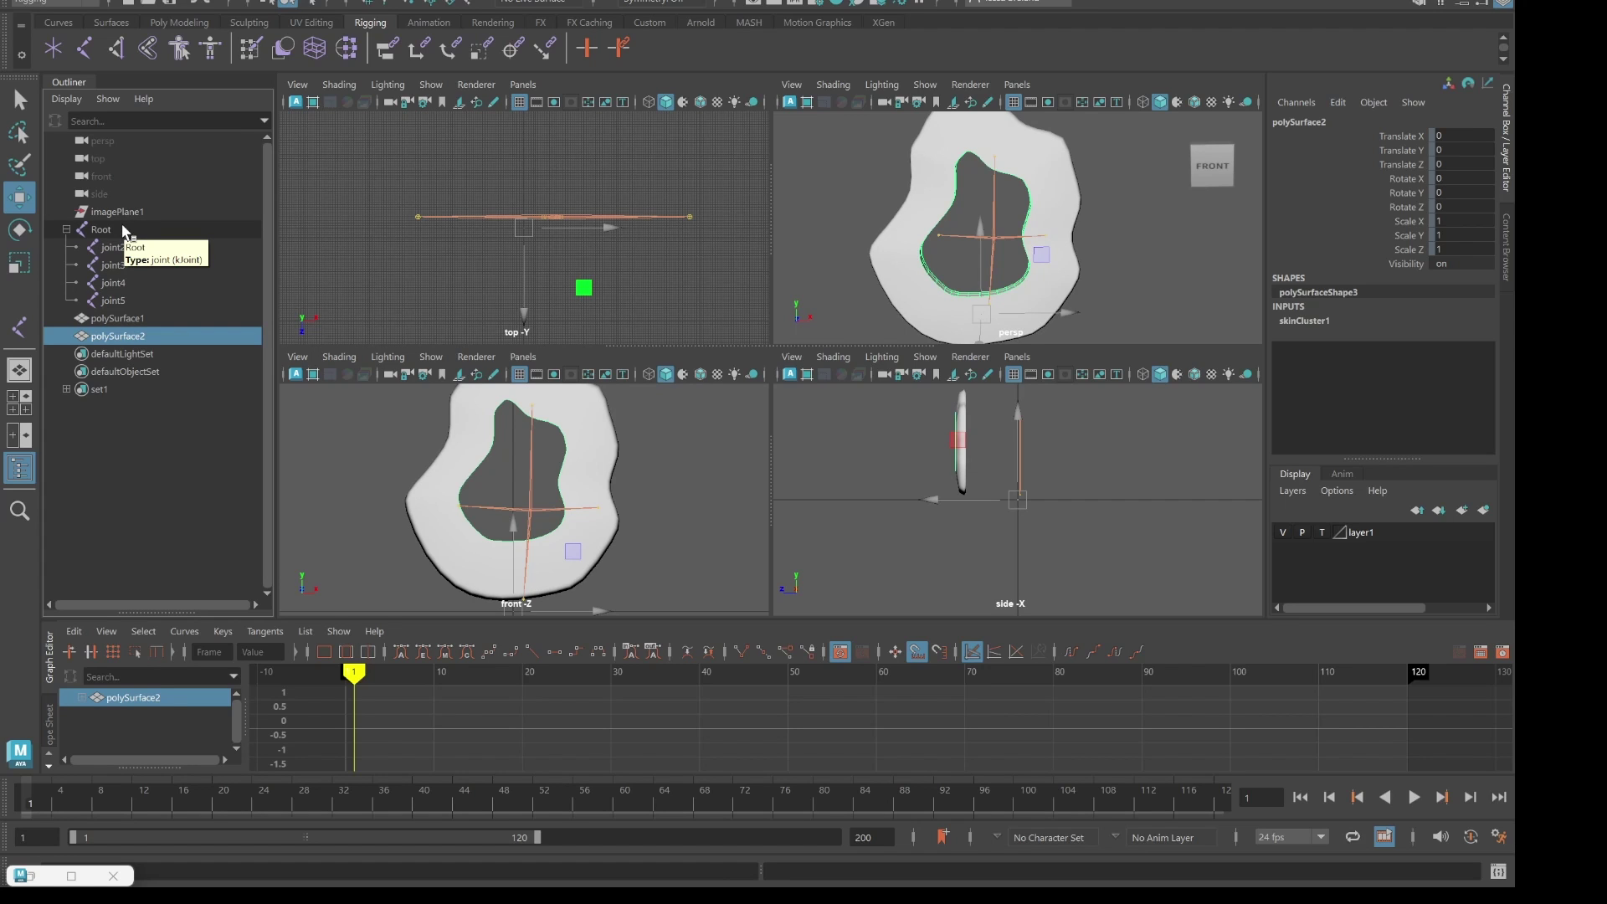
- Undo the ungrouping of SM_Geode and expand the group in the Outliner
key("ctrl+z")
key("ctrl+z")
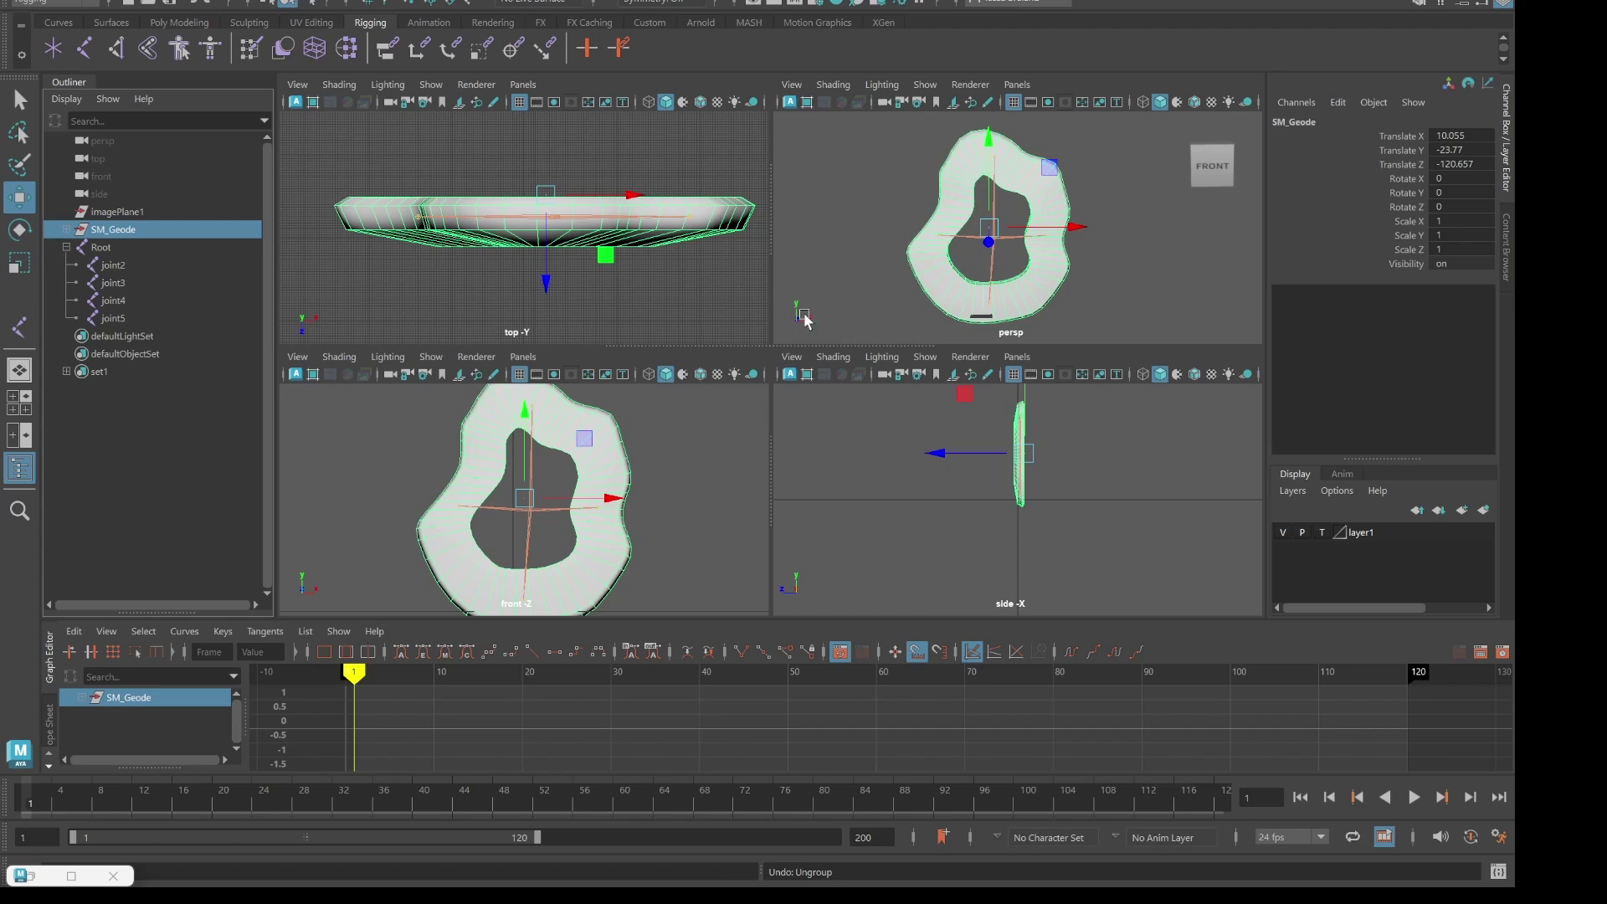
left_click(840, 315)
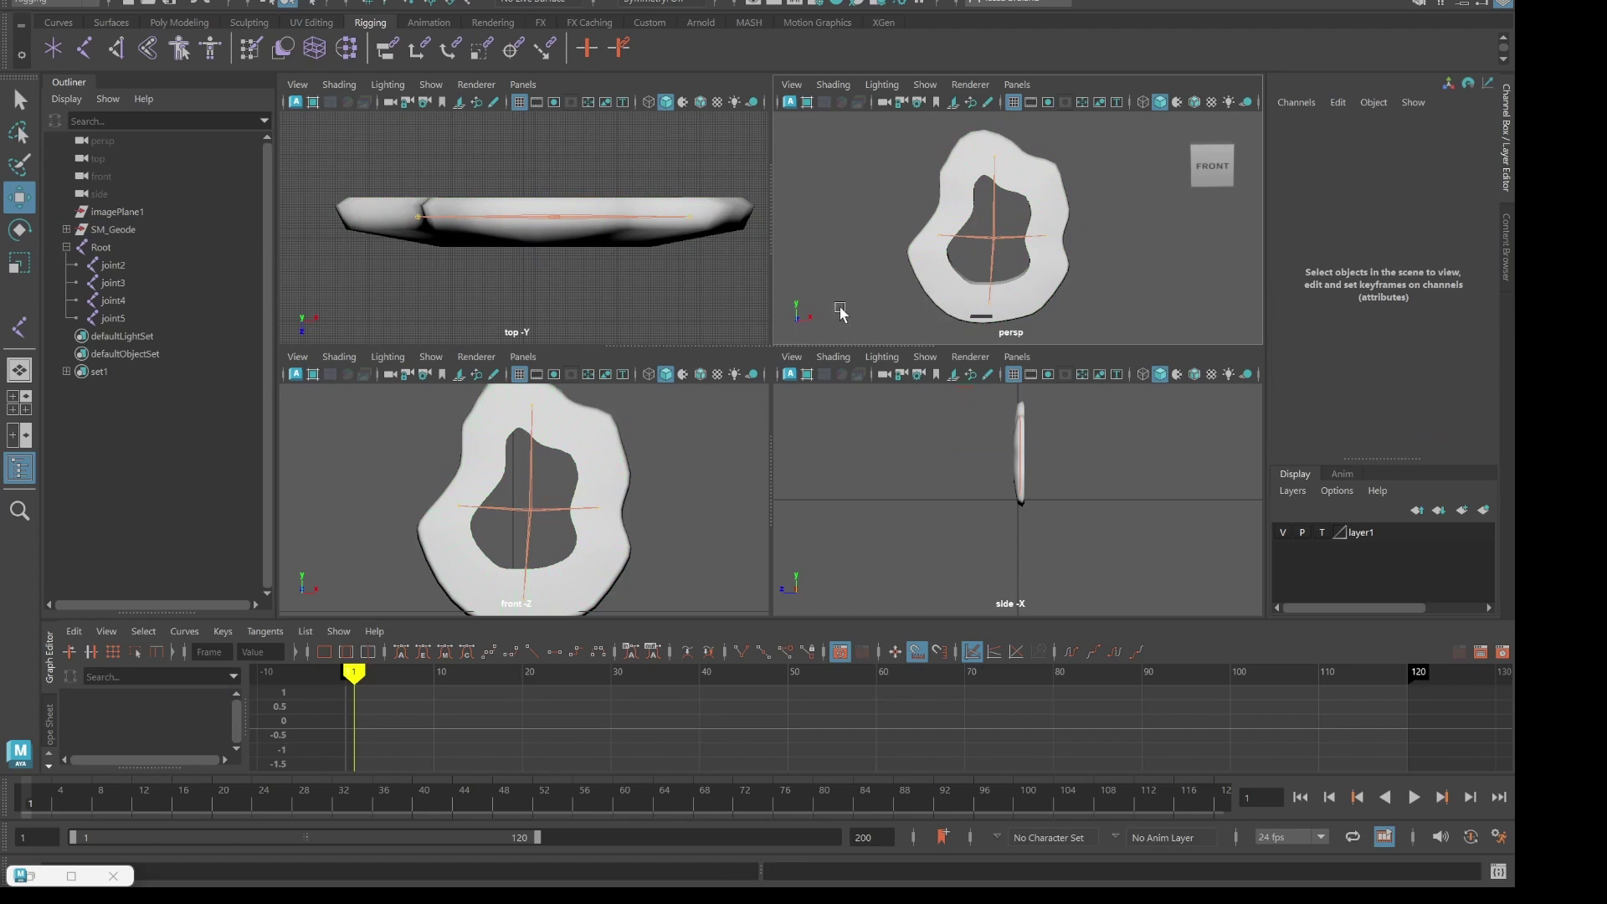
left_click(66, 230)
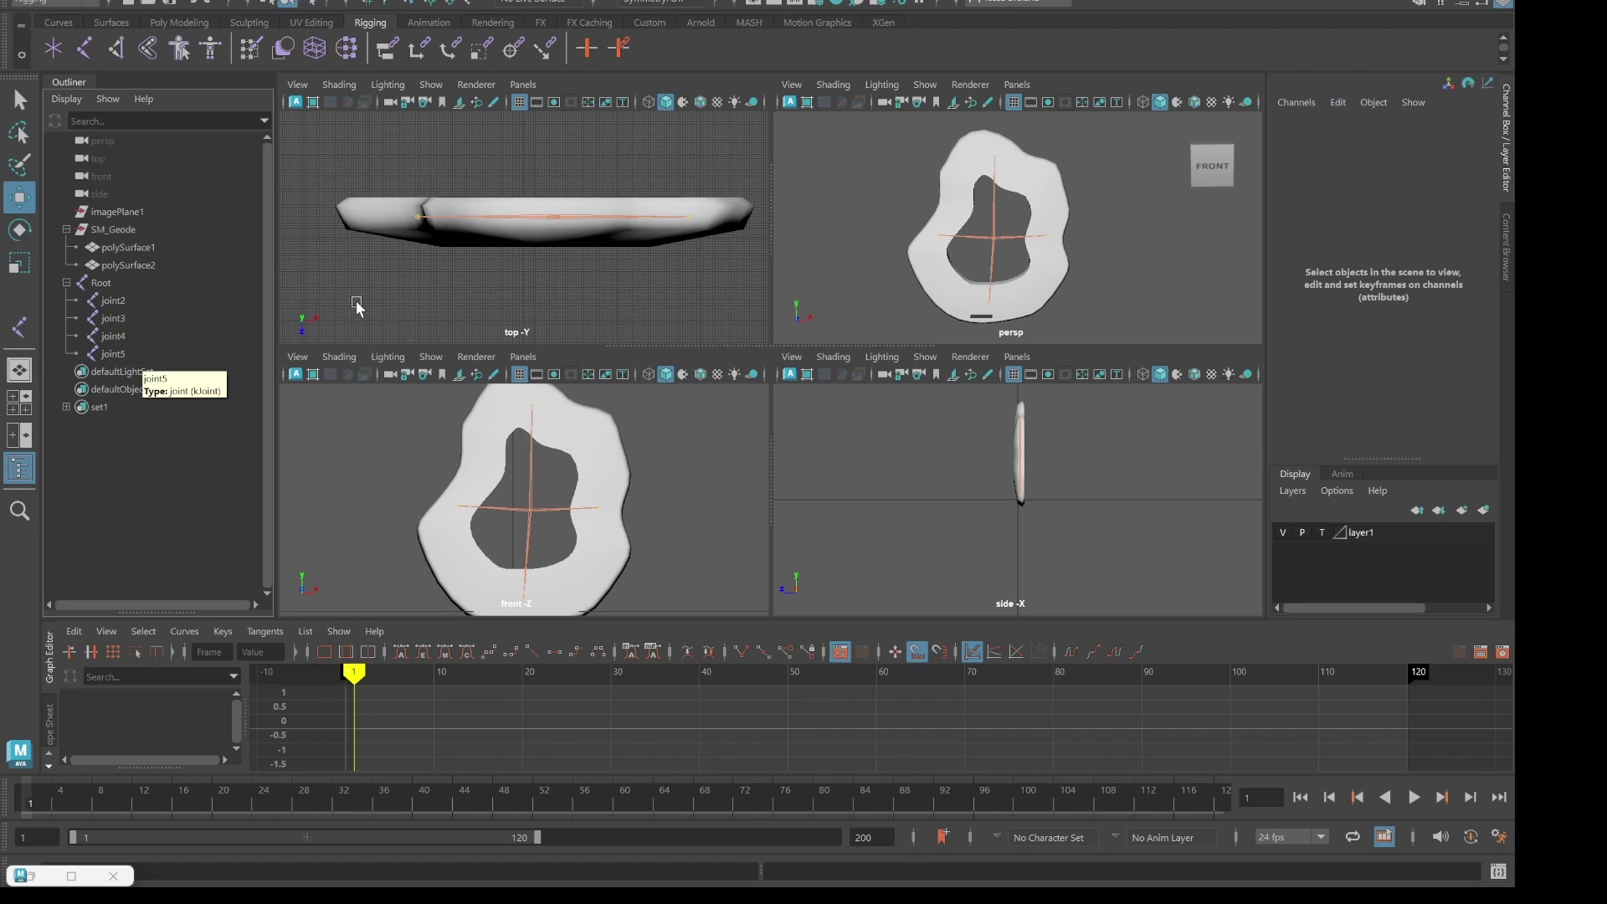
- Select SM_Geode with both meshes and the whole Root joint hierarchy, and unbind the skin
left_click(159, 353)
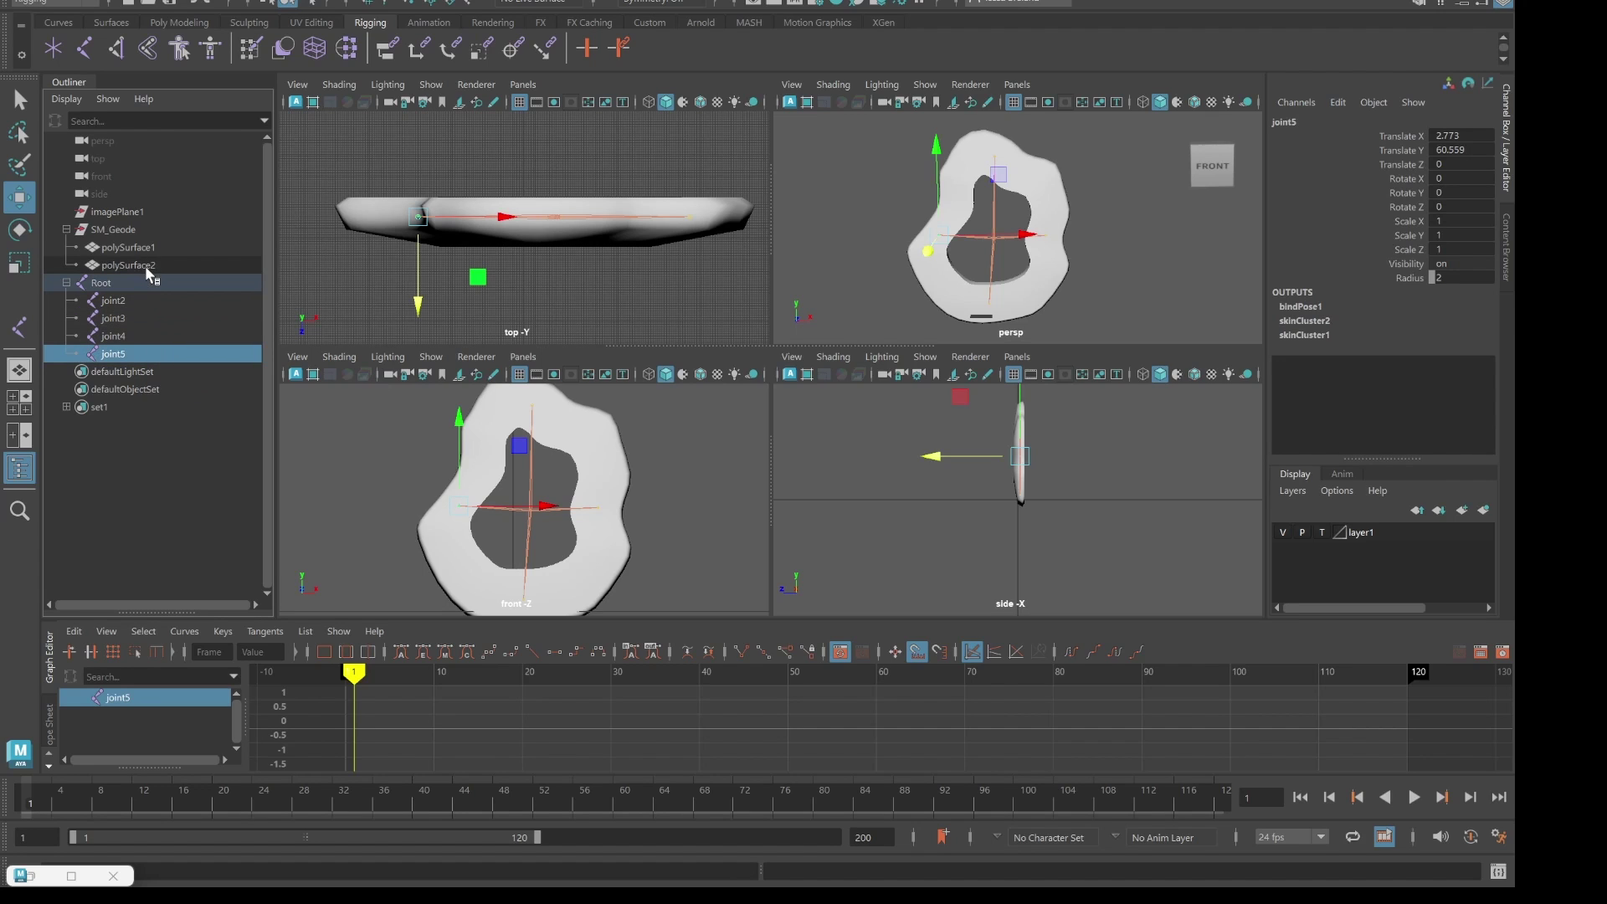
left_click(134, 231, "shift")
left_click(378, 2)
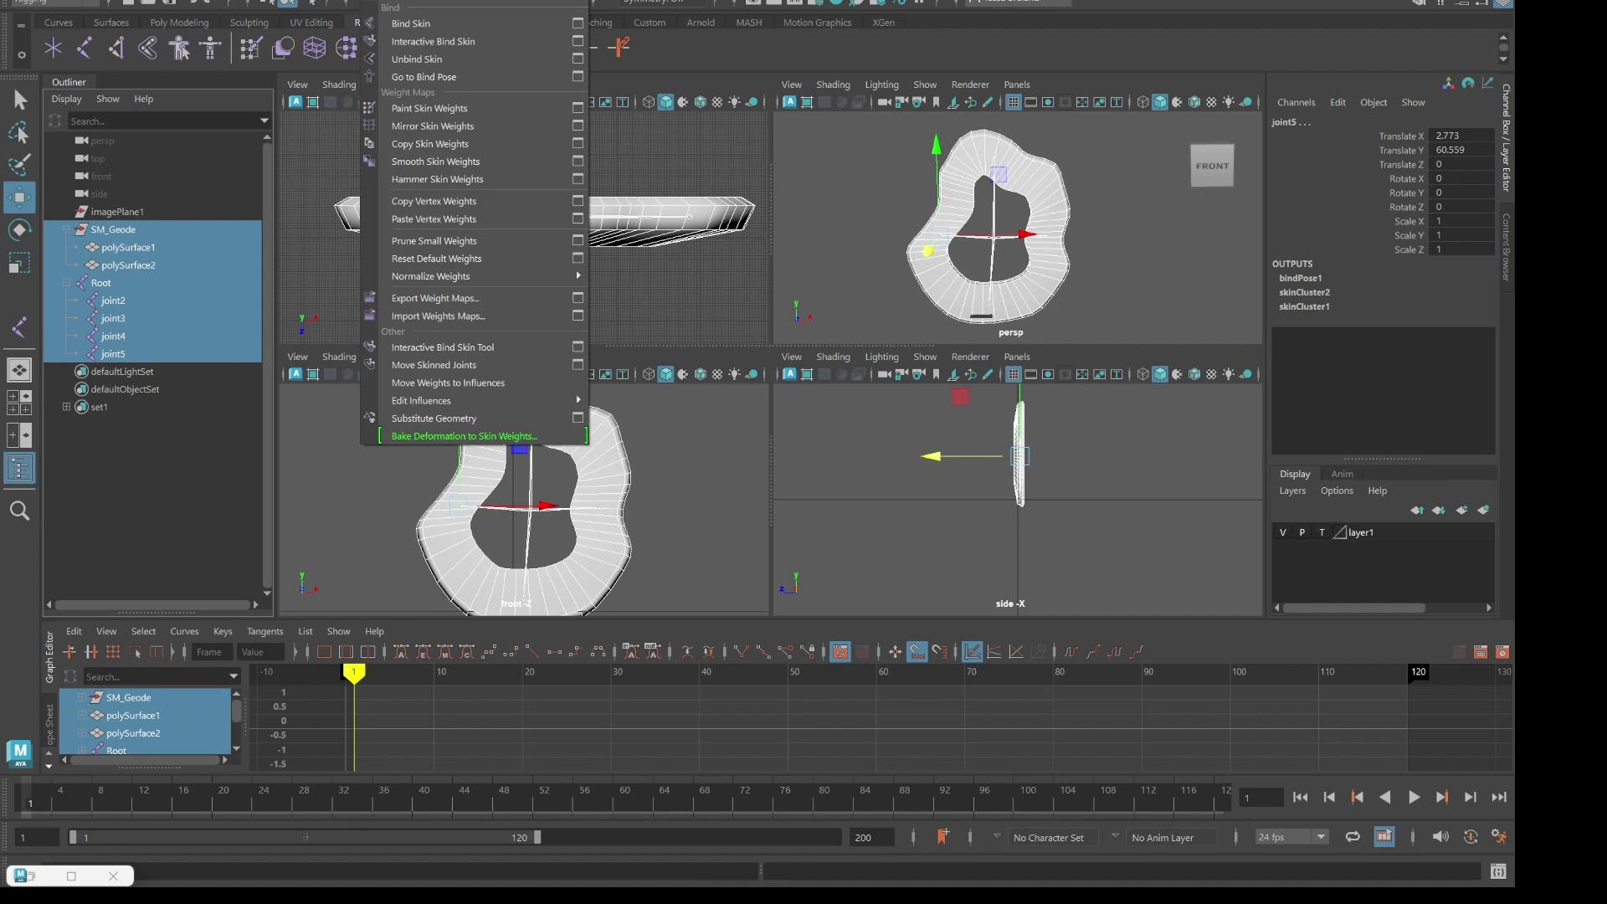
left_click(412, 2)
left_click(383, 2)
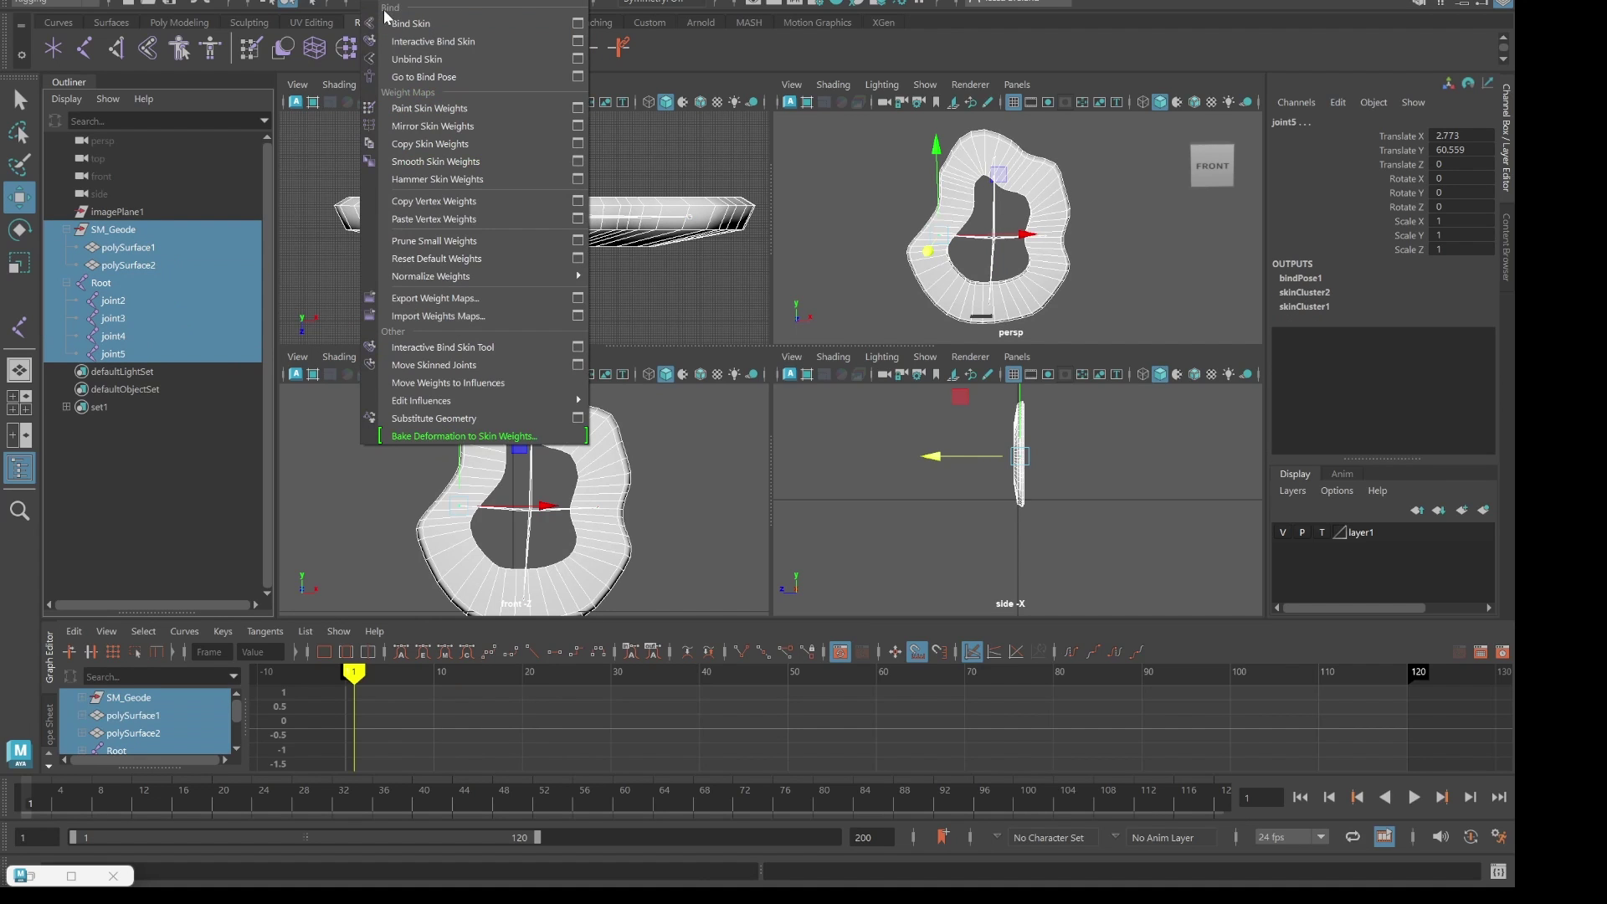
left_click(417, 59)
left_click(817, 287)
- Delete Root with all its child joints, and delete the outer geode mesh polySurface1
left_click_drag(101, 283, 117, 358)
key("Delete")
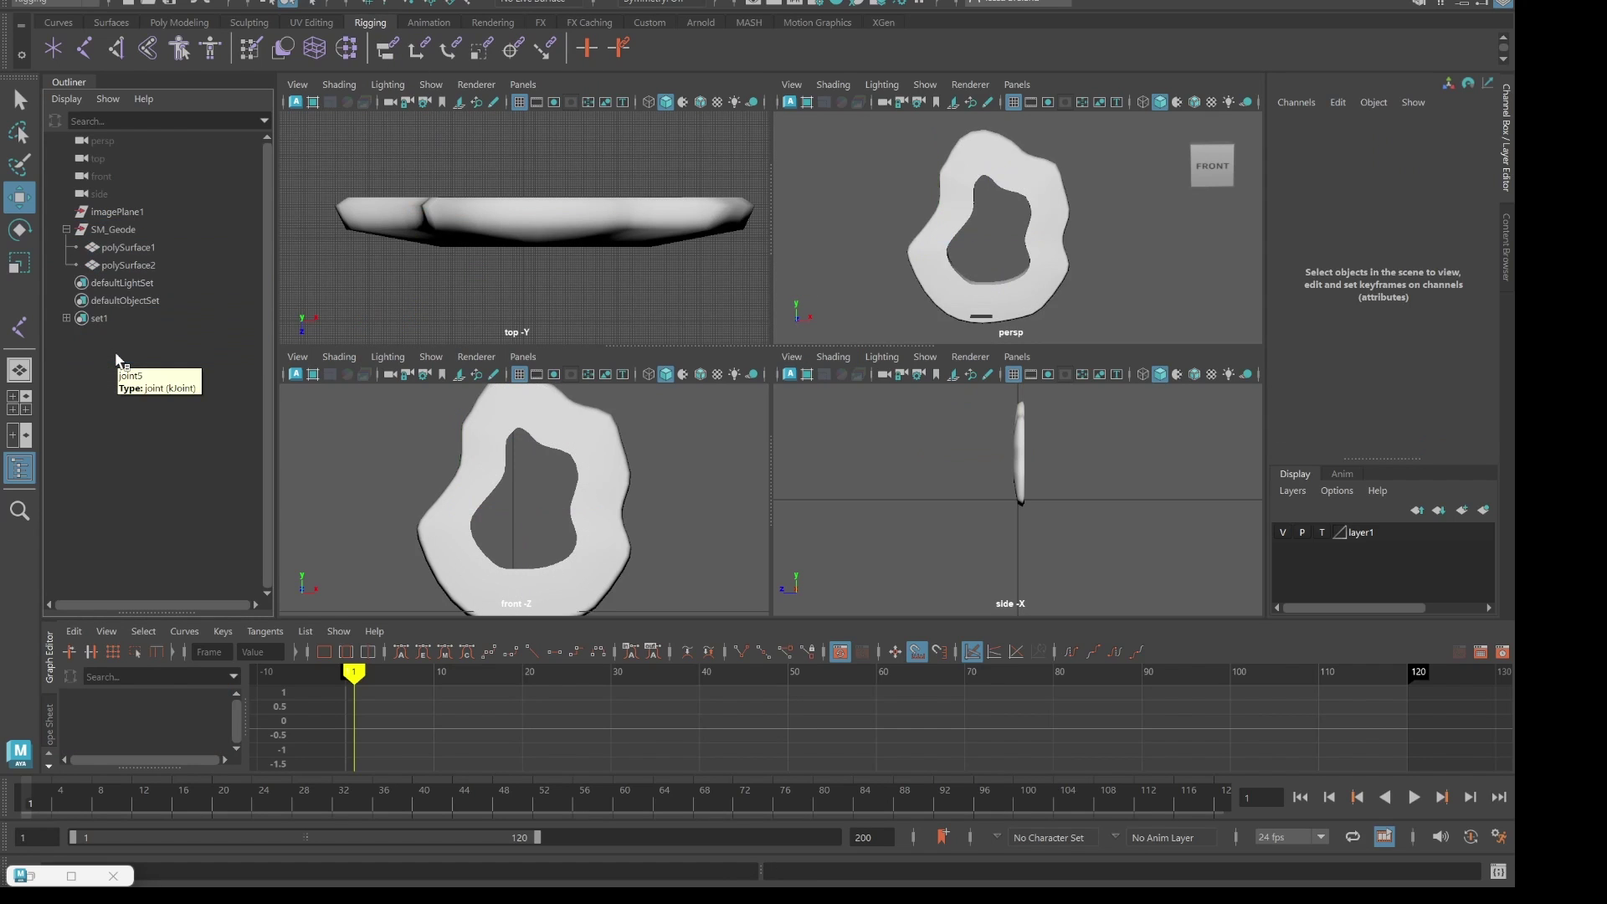
left_click(143, 248)
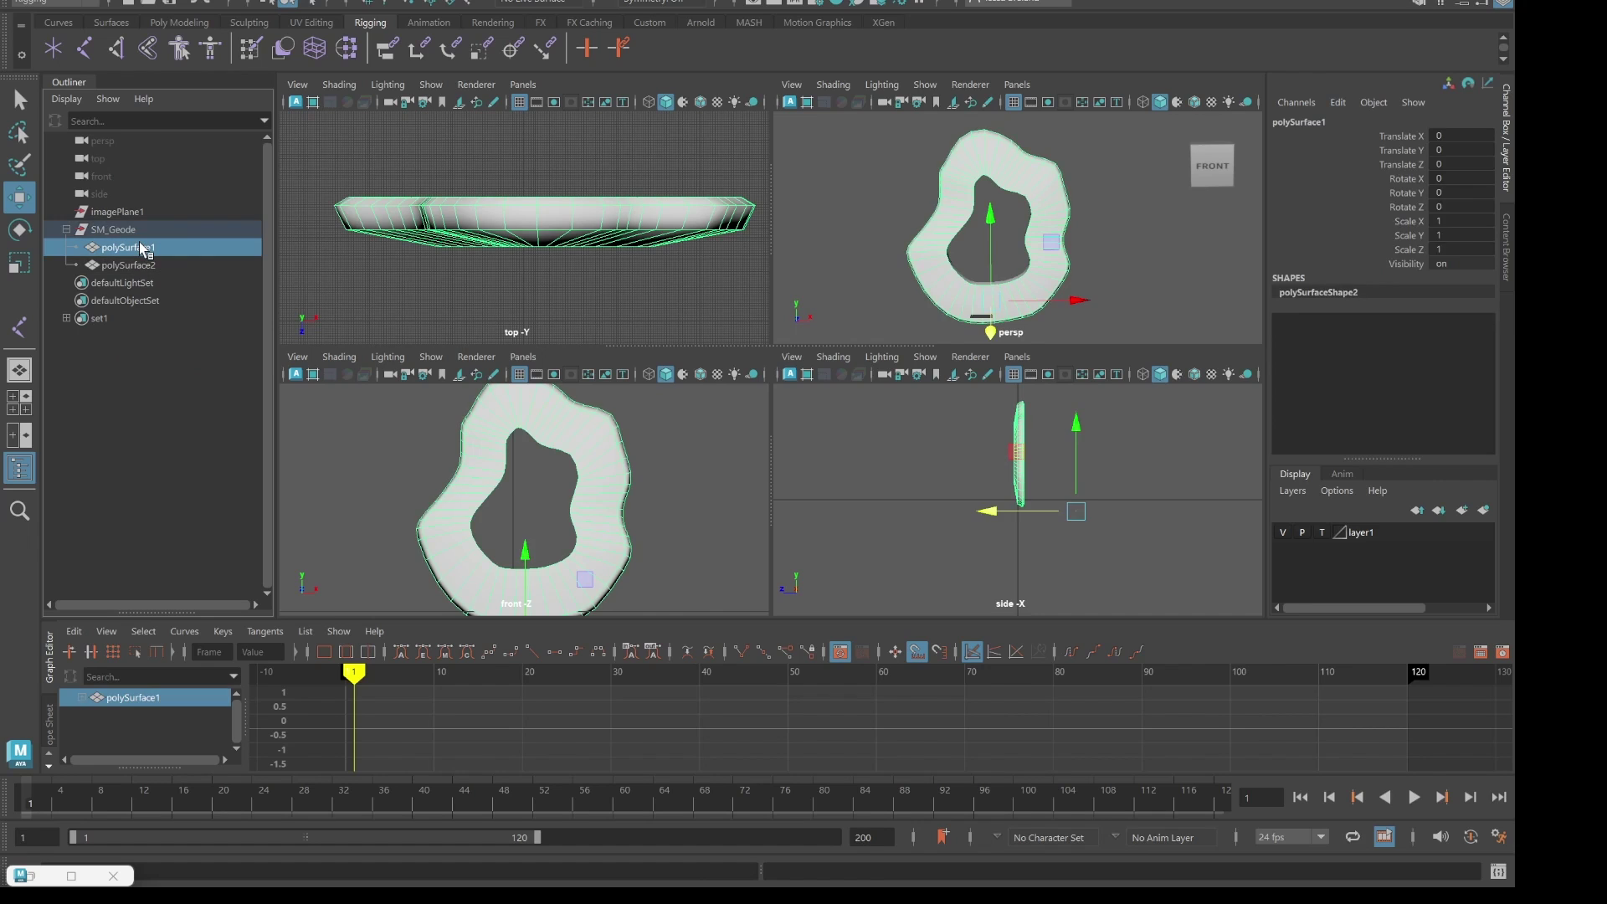
key("Delete")
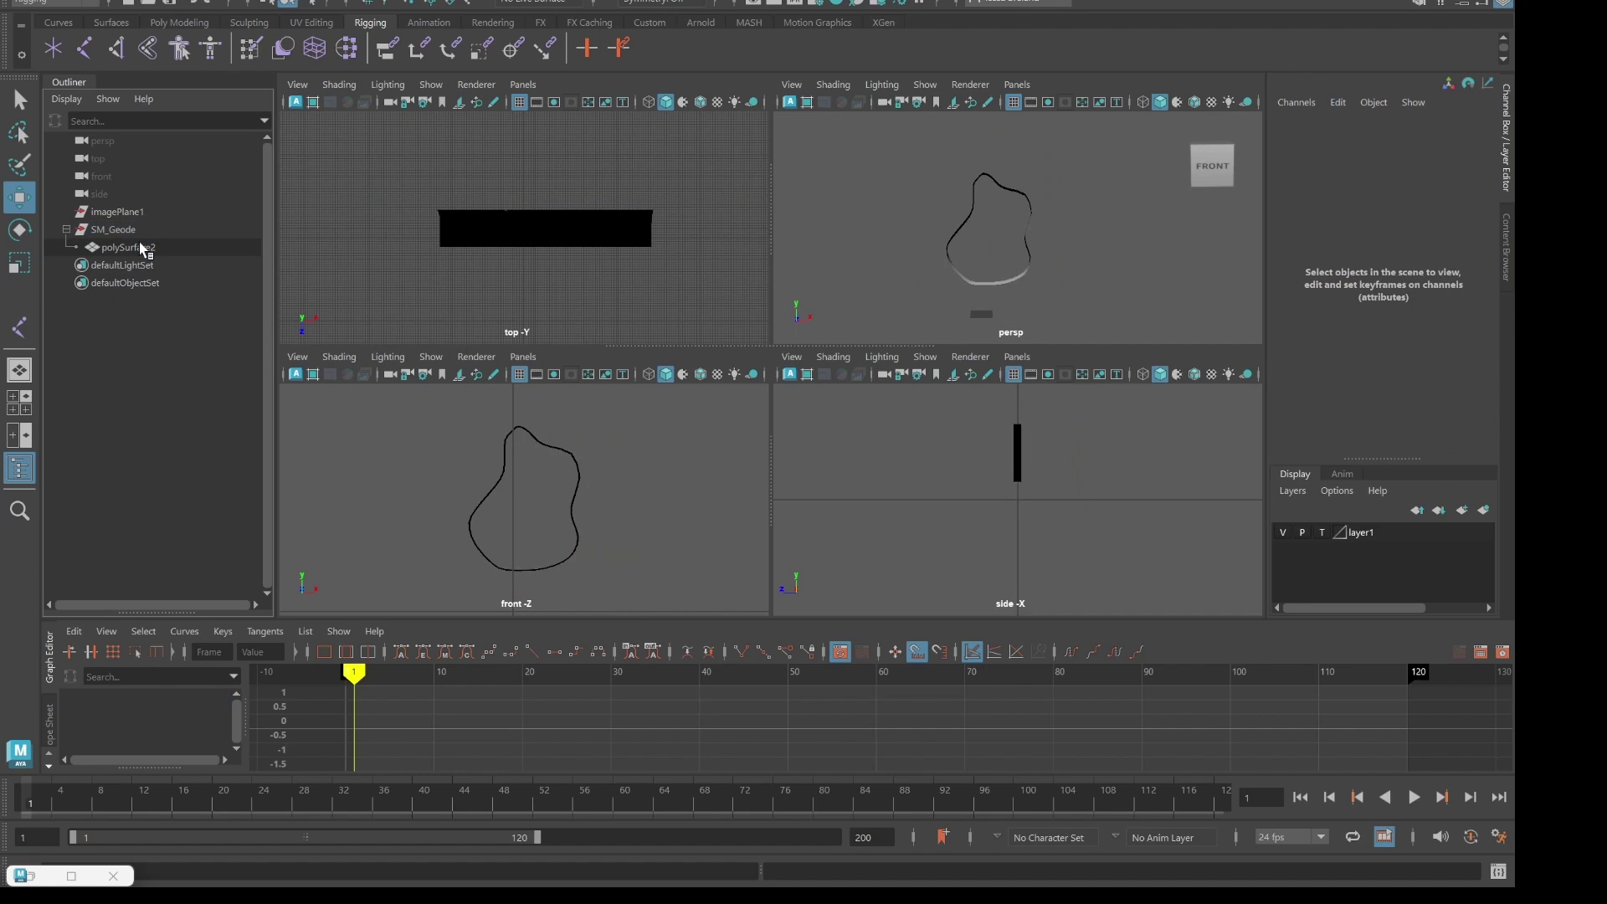
- Select polySurface2 in the SM_Geode group and inspect its remaining ring of faces in the perspective view
left_click(143, 247)
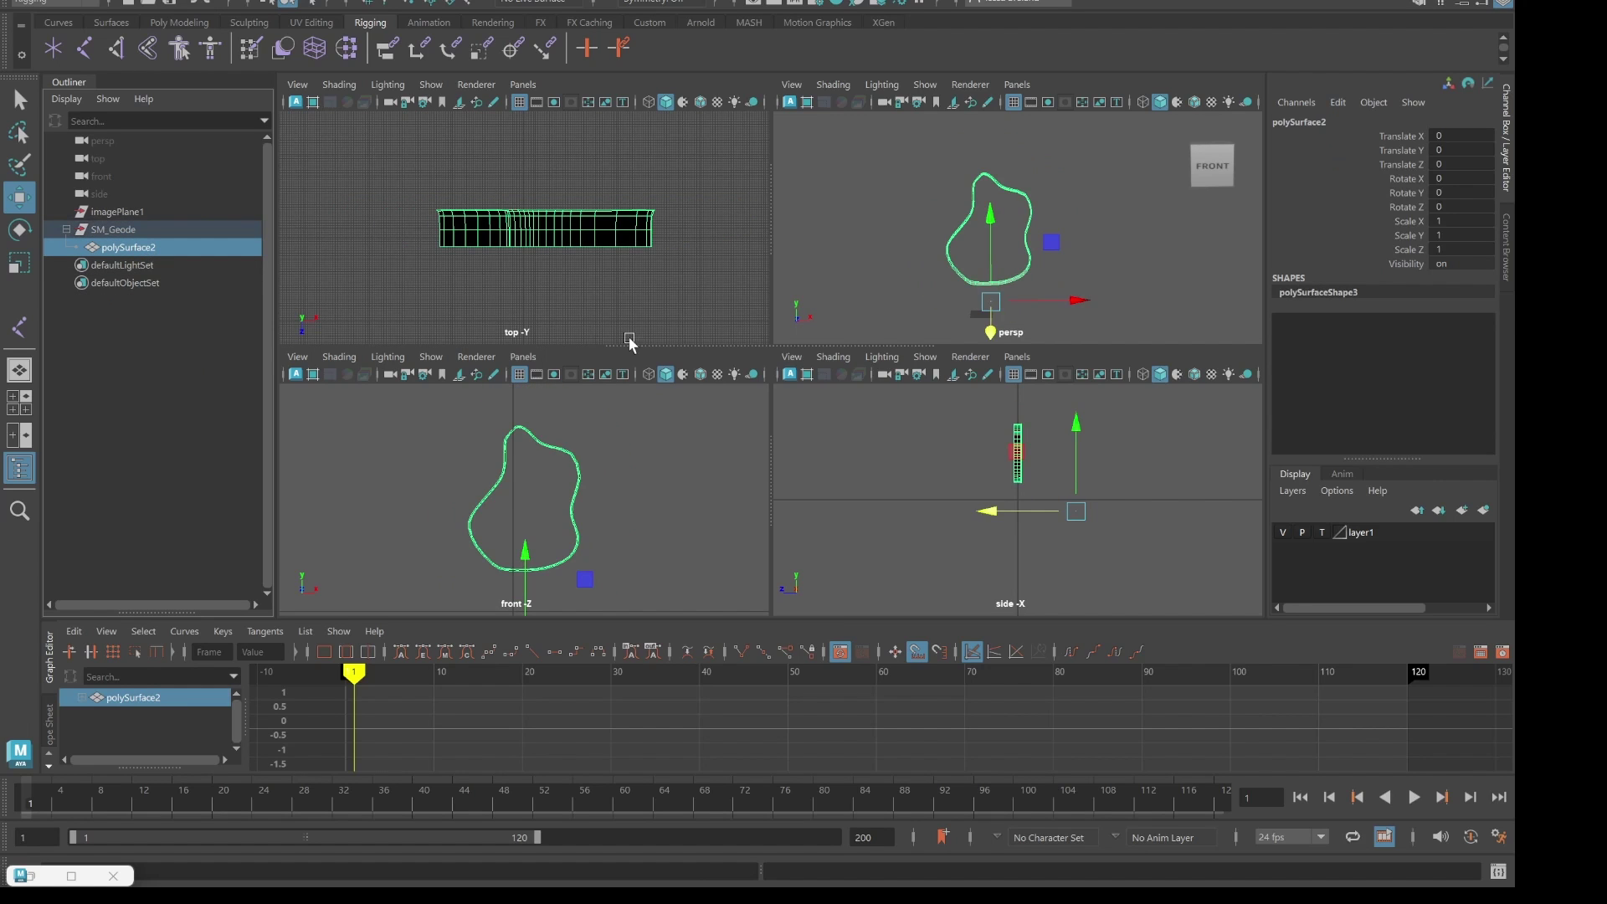
key("f")
scroll(1111, 234, "up", 4)
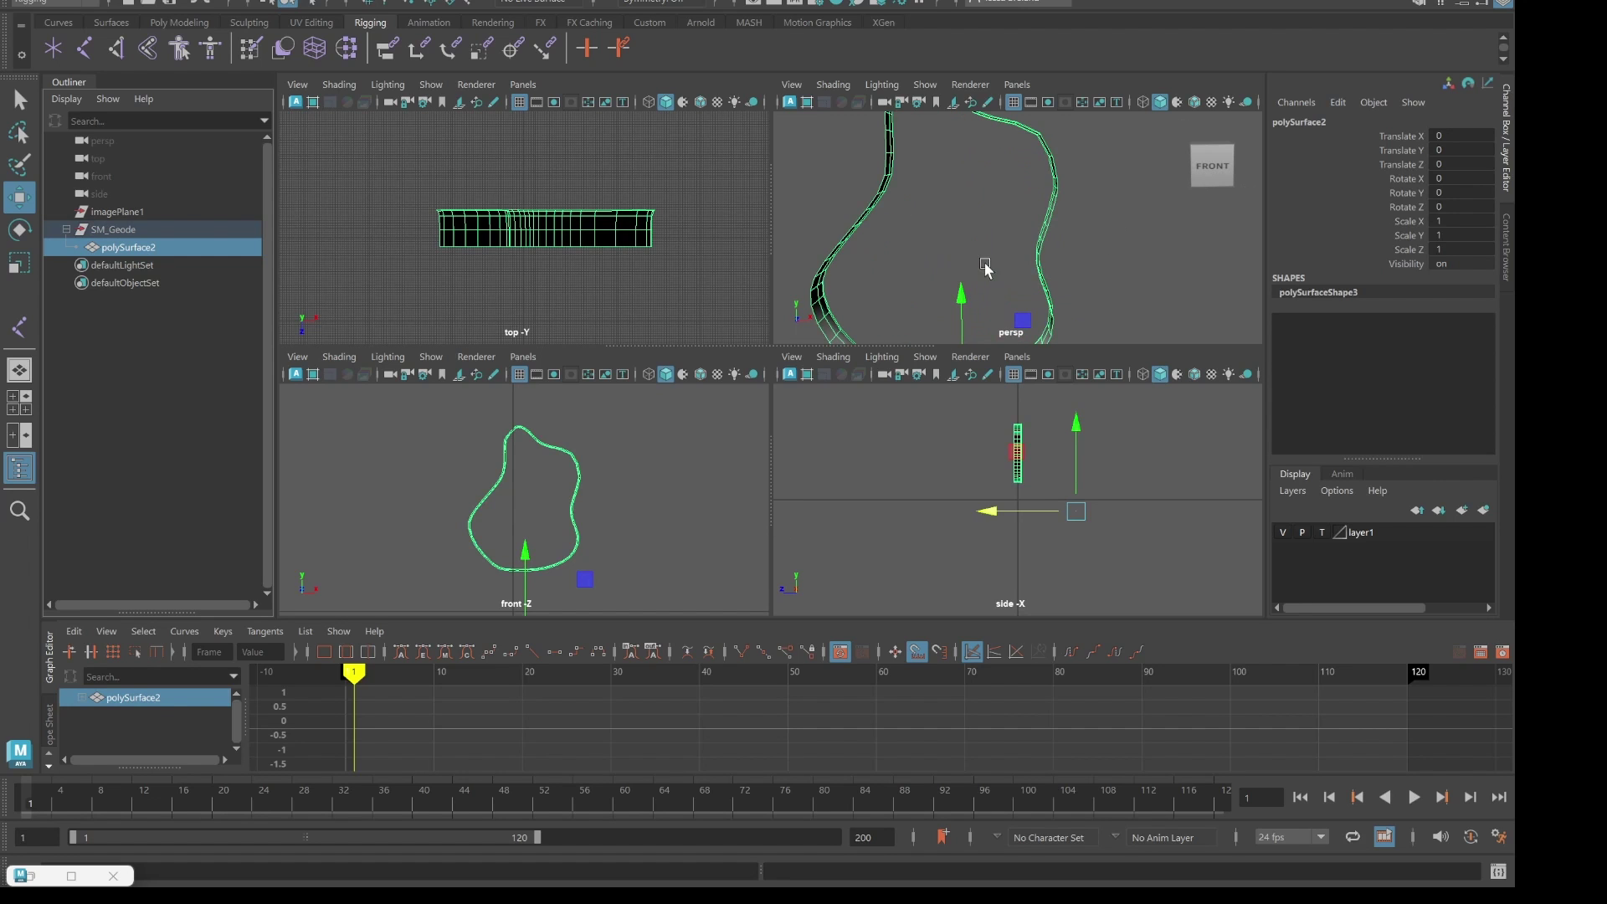
left_click_drag(981, 243, 921, 239, "alt")
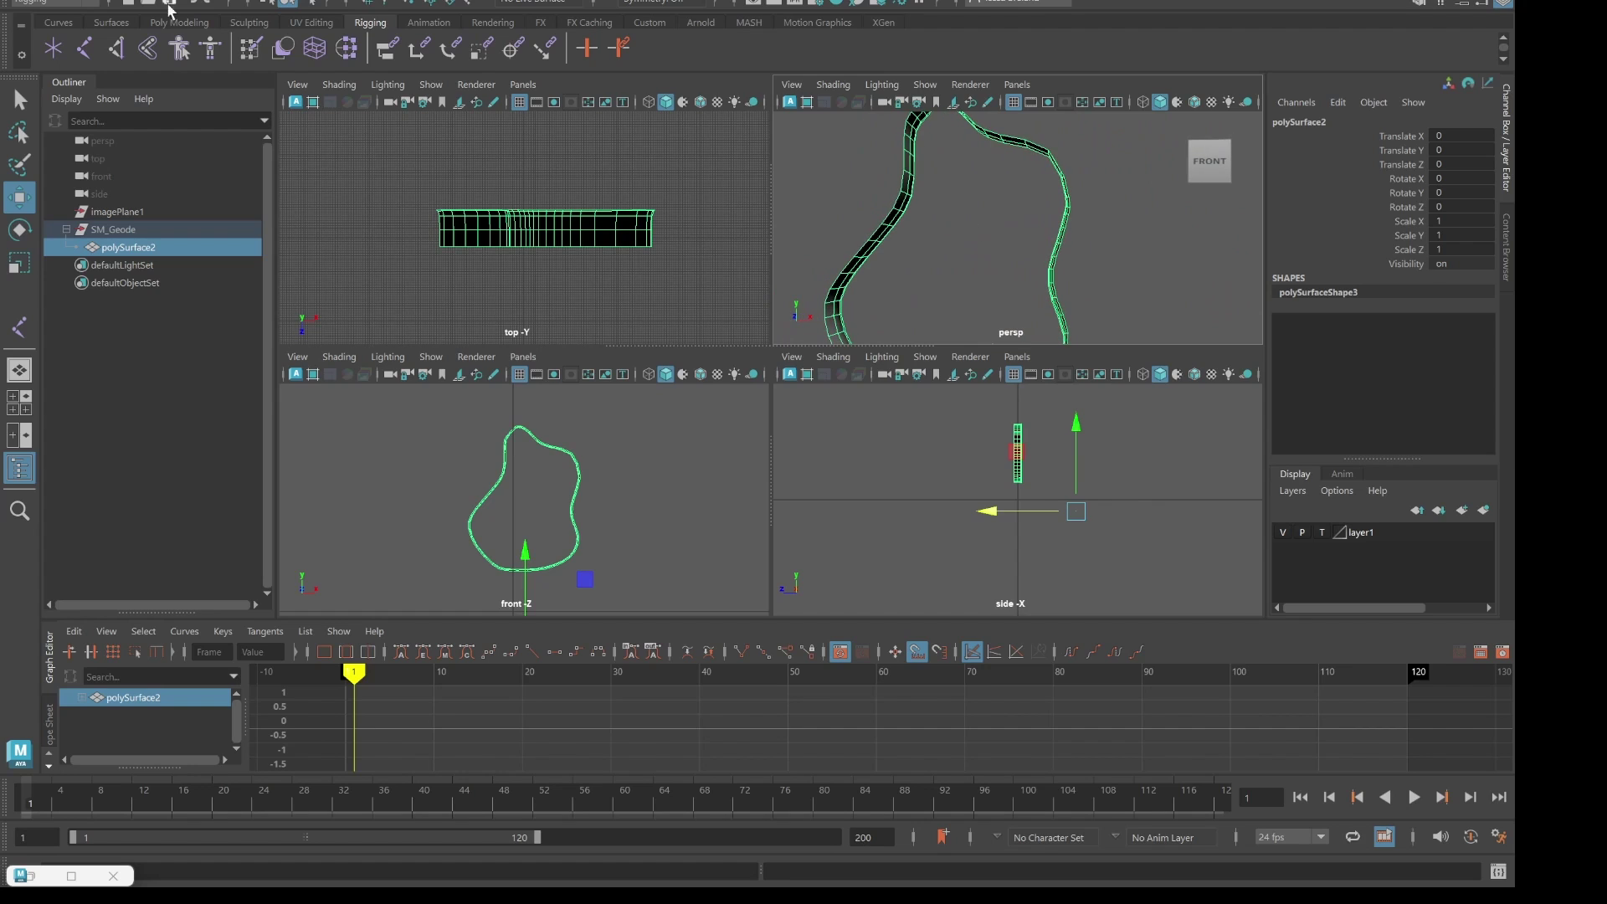
left_click(37, 2)
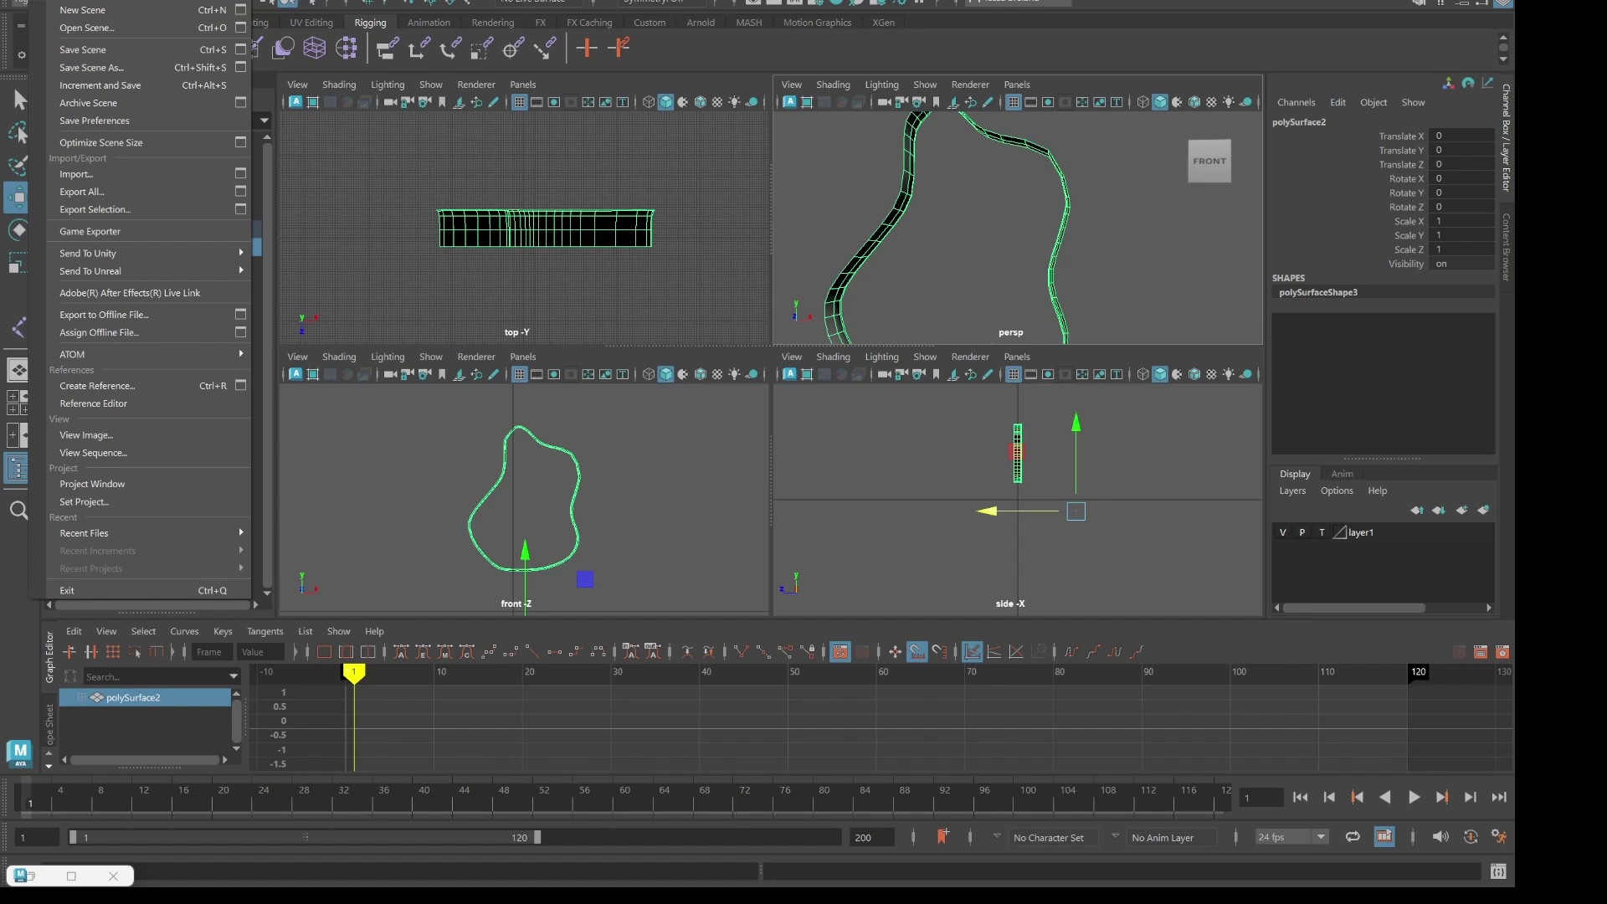
left_click(639, 216)
- In face mode, select the whole face loop beside polySurface2's flared rim in the top view and delete it
scroll(637, 216, "up", 3)
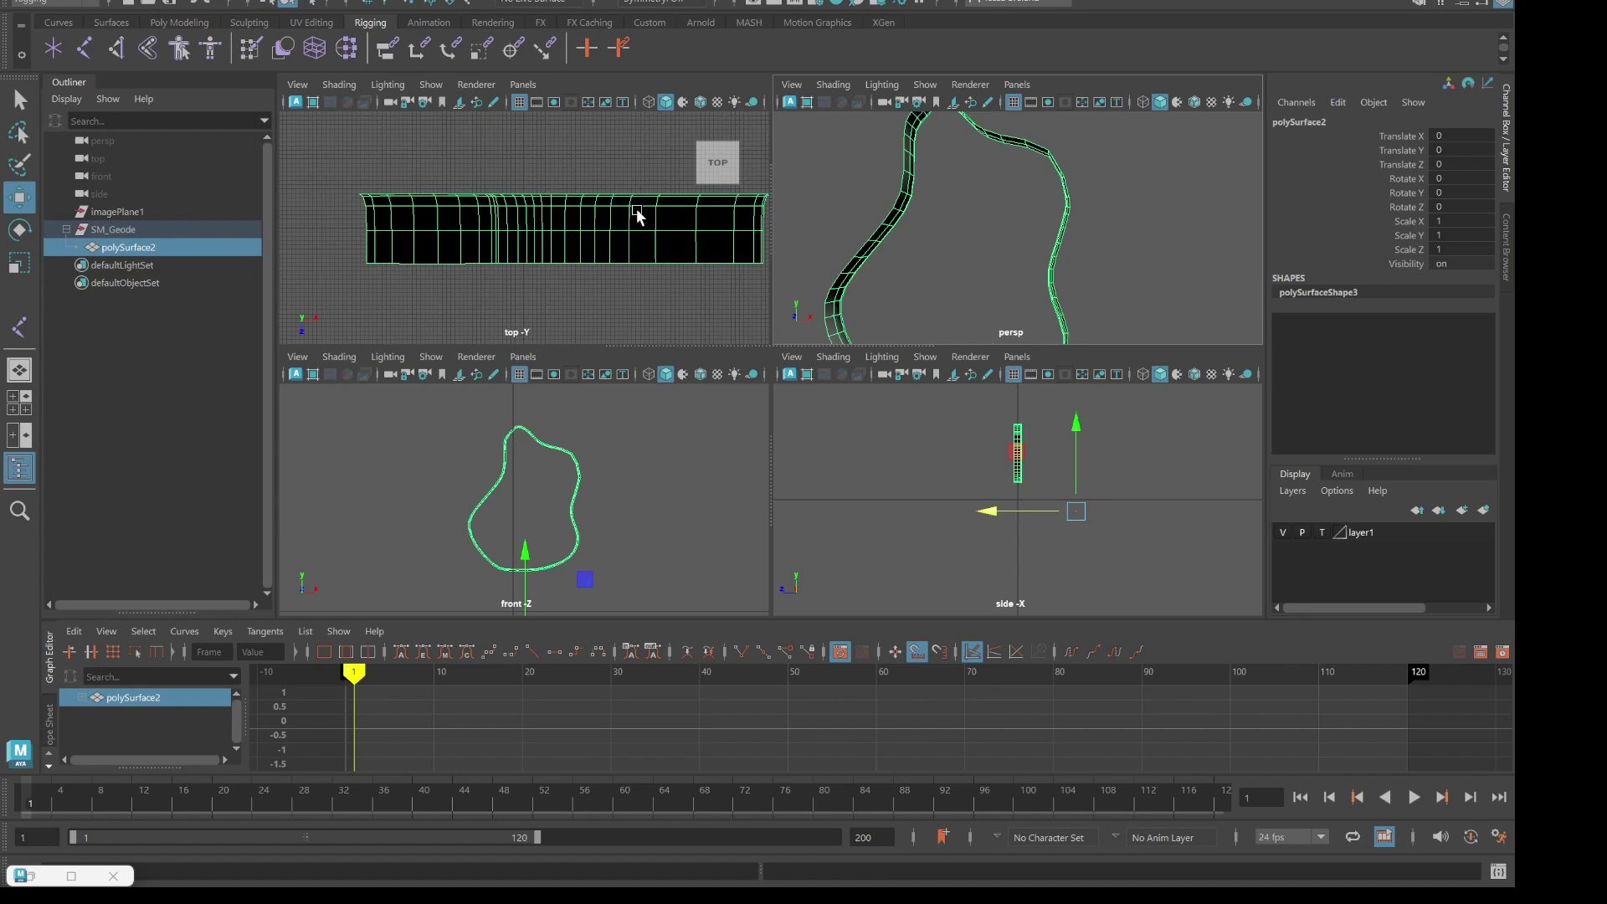
scroll(636, 213, "up", 2)
right_click_drag(591, 180, 591, 138)
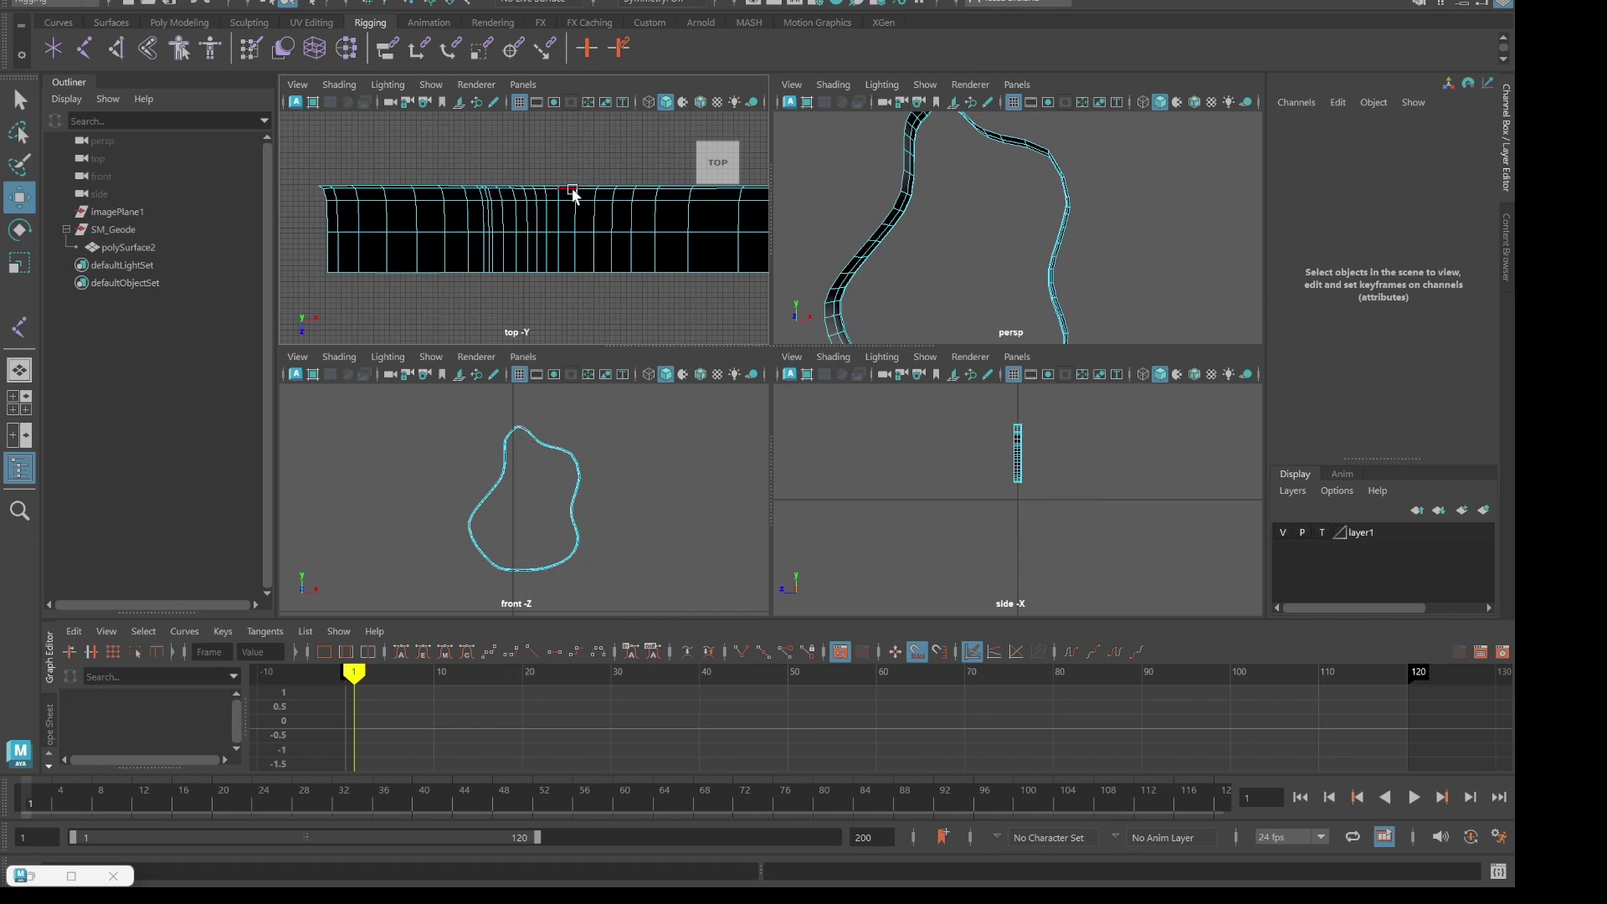
right_click_drag(574, 198, 574, 204)
left_click(569, 199)
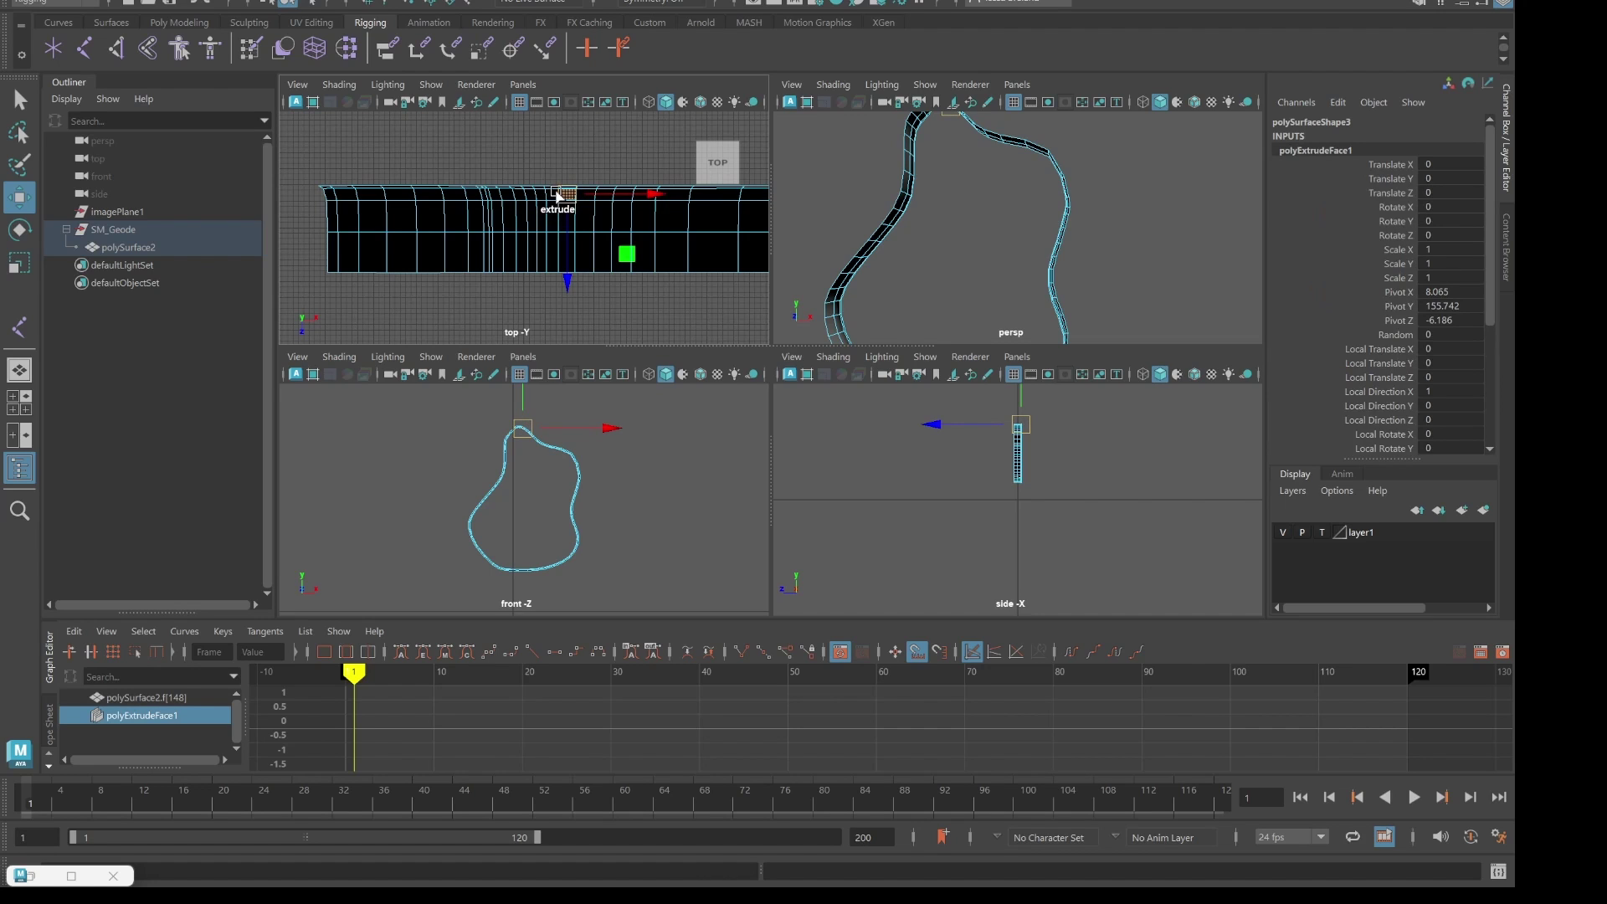
key("q")
left_click(585, 196, "shift")
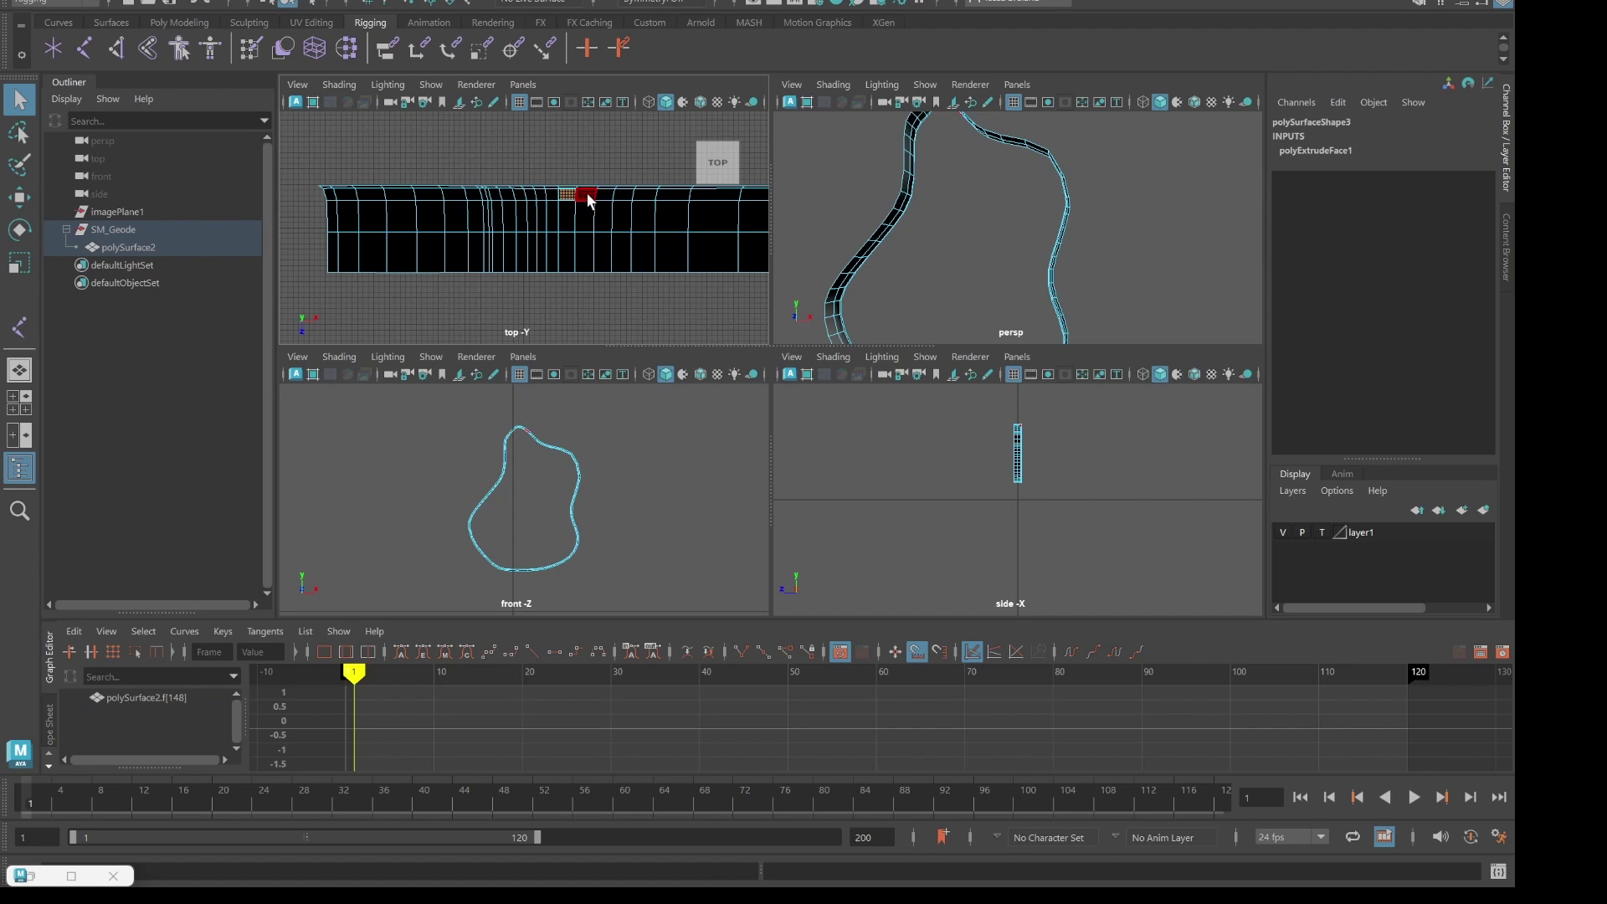
left_click(591, 201, "shift")
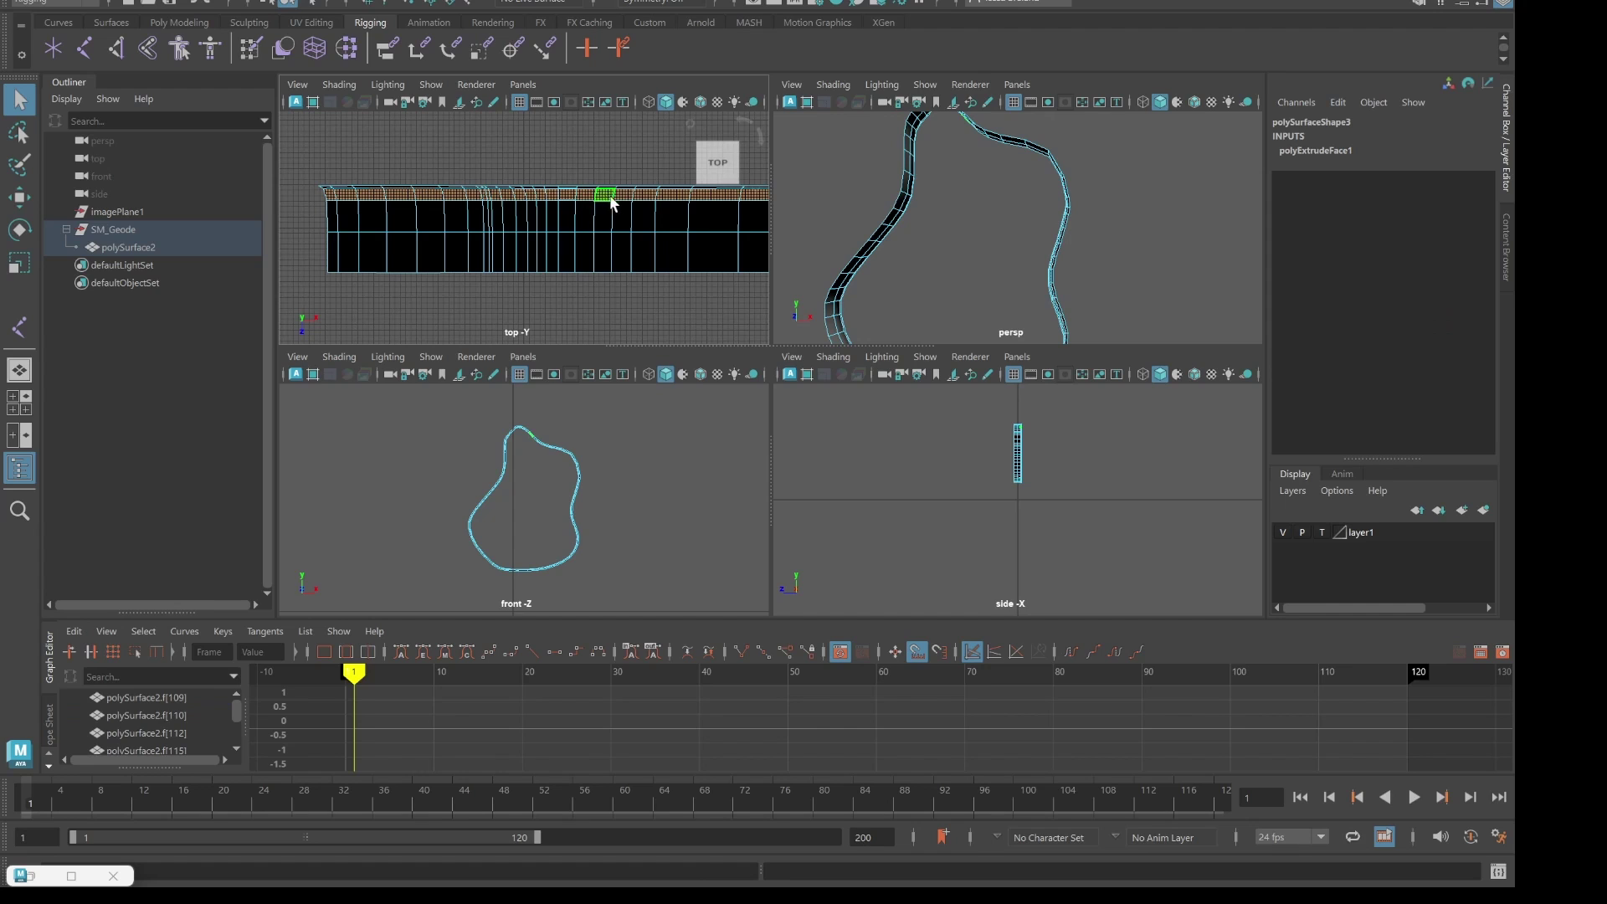
- Delete the leftover thin rim strip of polySurface2 and return to object mode with the mesh selected
left_click(638, 188)
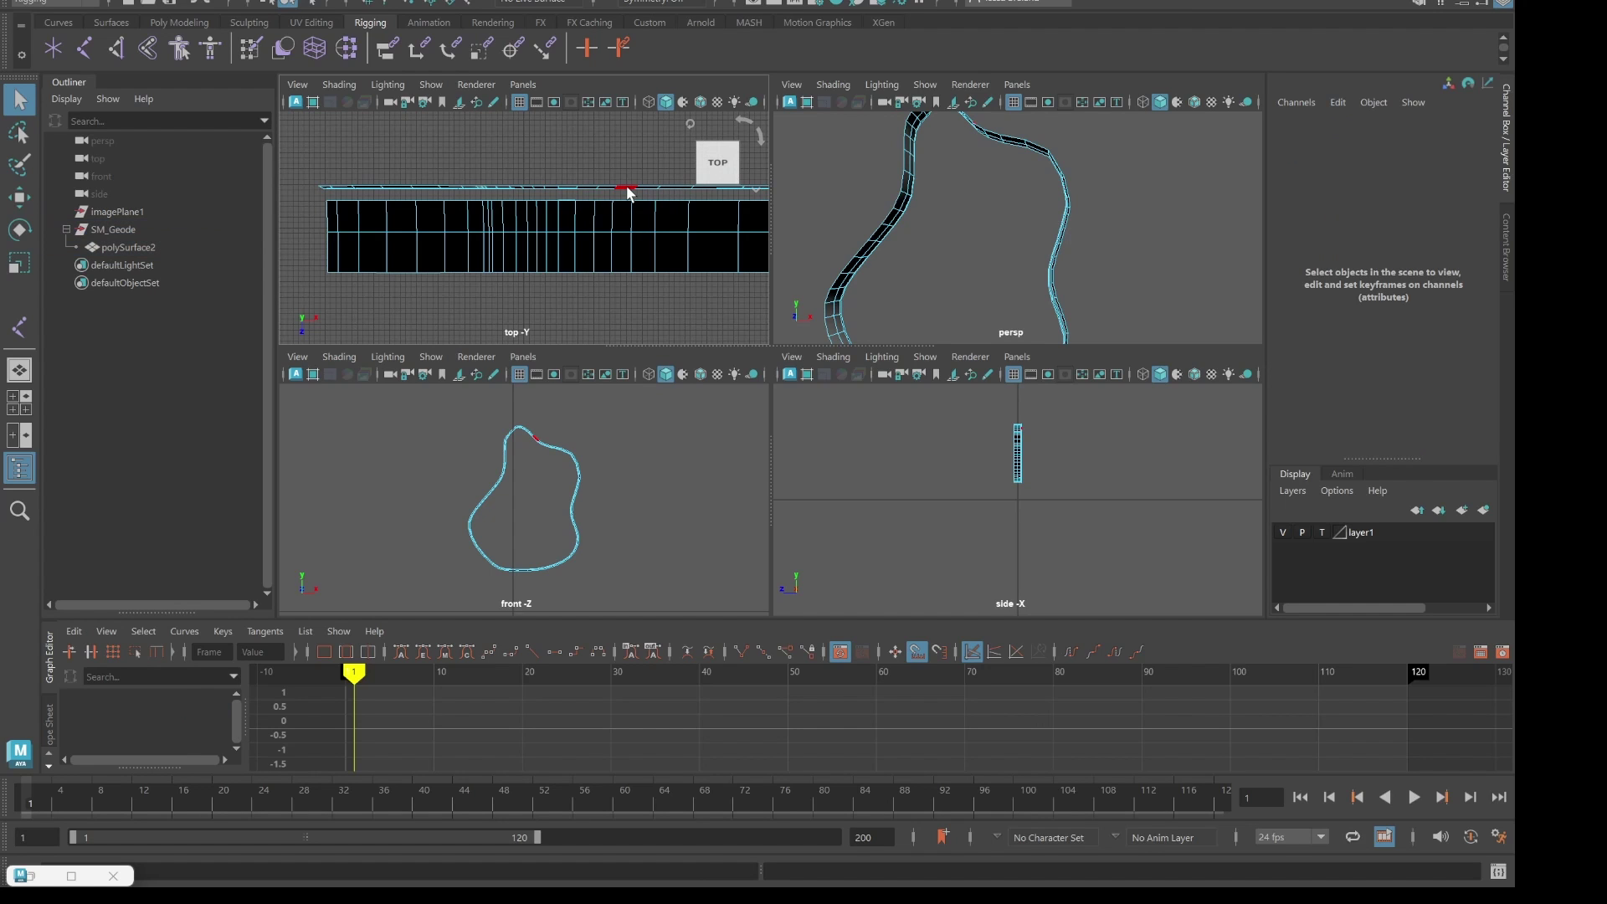
left_click_drag(618, 180, 629, 192)
left_click(631, 193)
right_click_drag(629, 193, 692, 164)
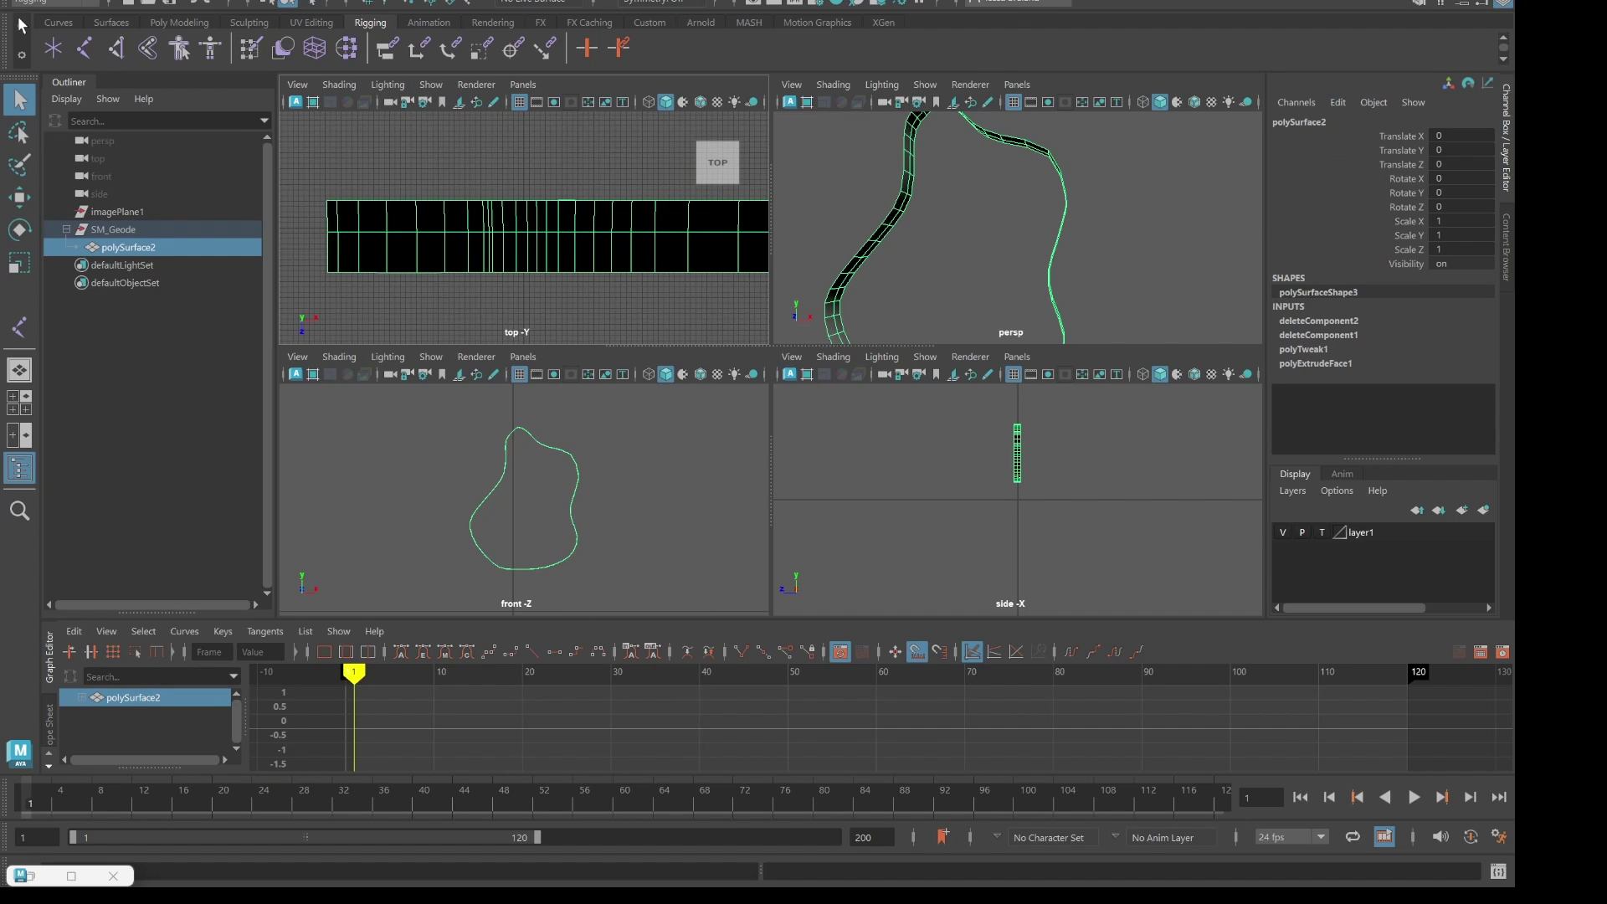
- Start exporting the selected polySurface2 with the file type FBX export and Animation turned off
left_click(38, 2)
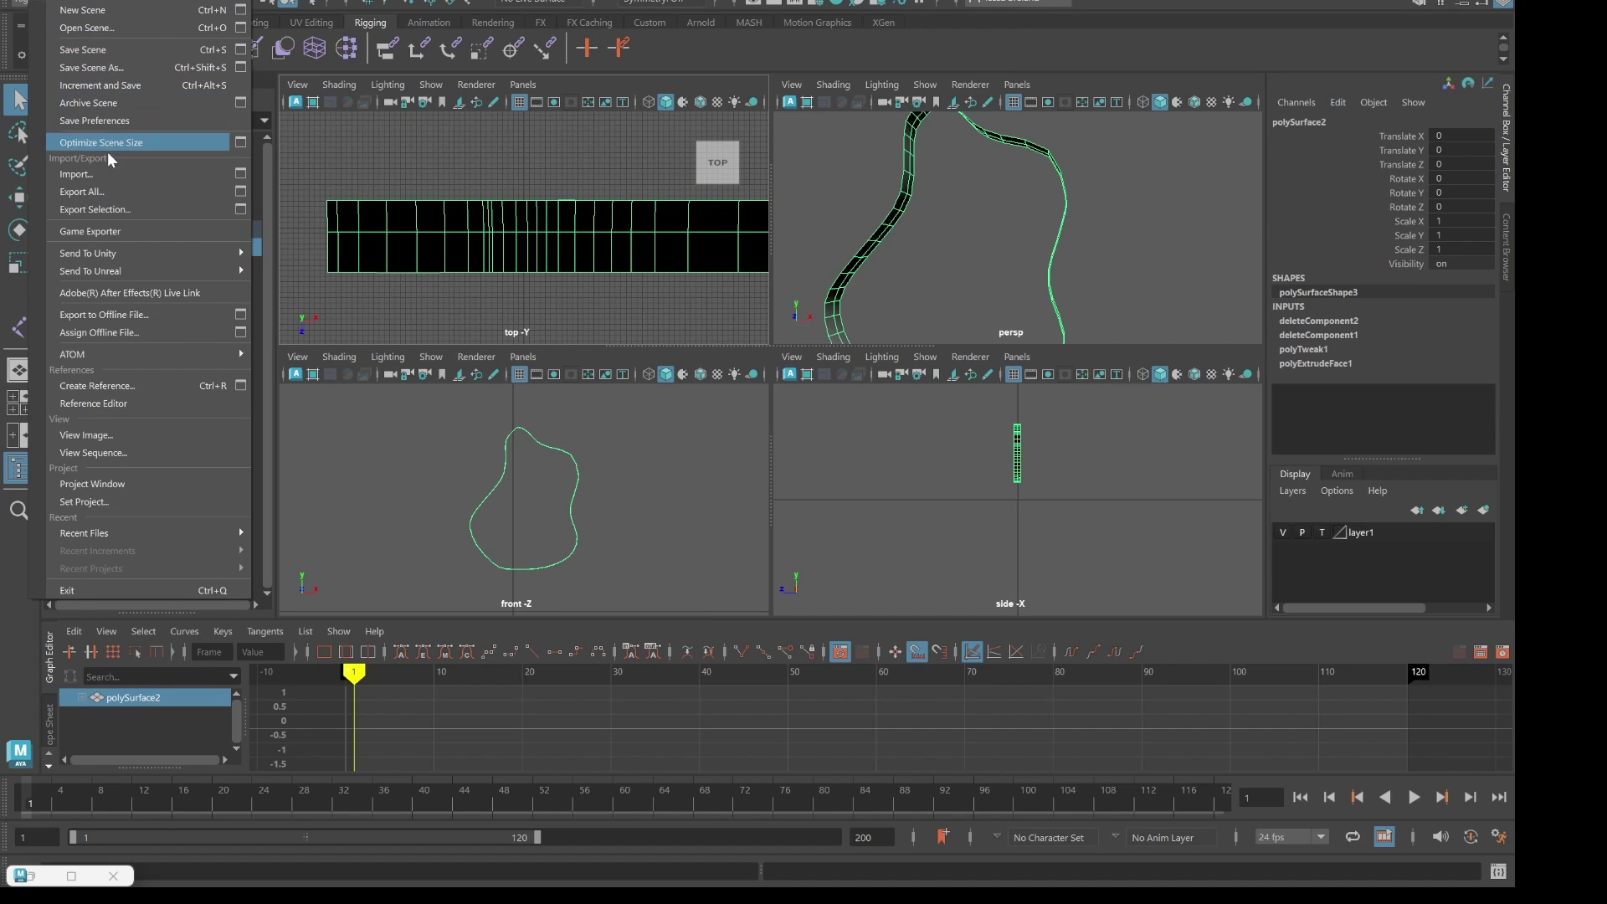
left_click(123, 209)
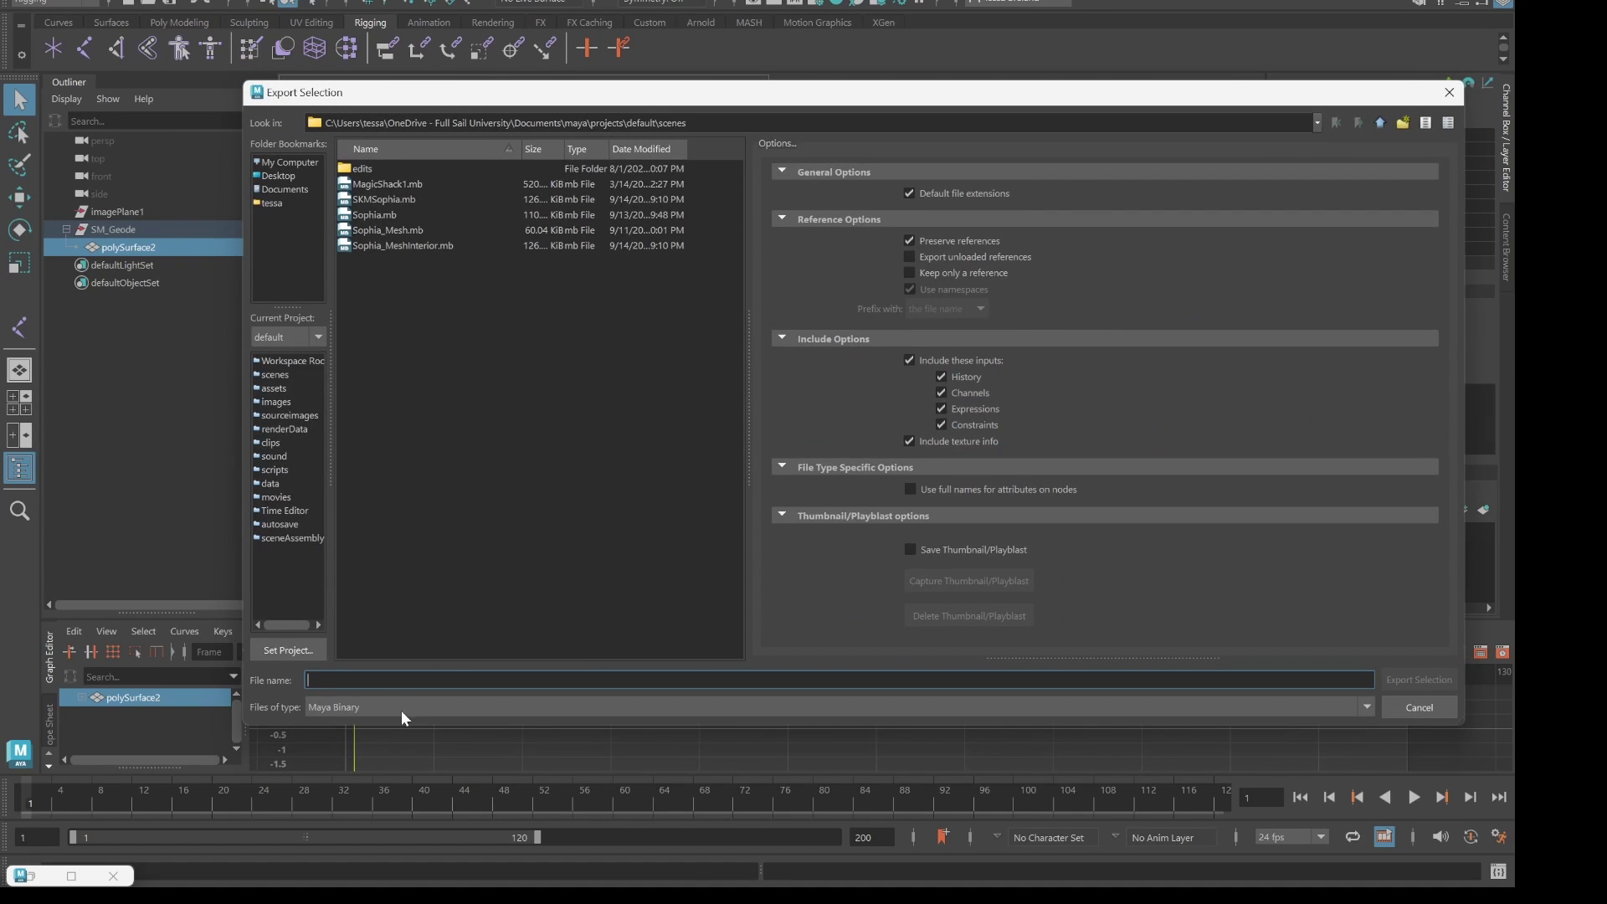
left_click(406, 707)
scroll(385, 831, "down", 3)
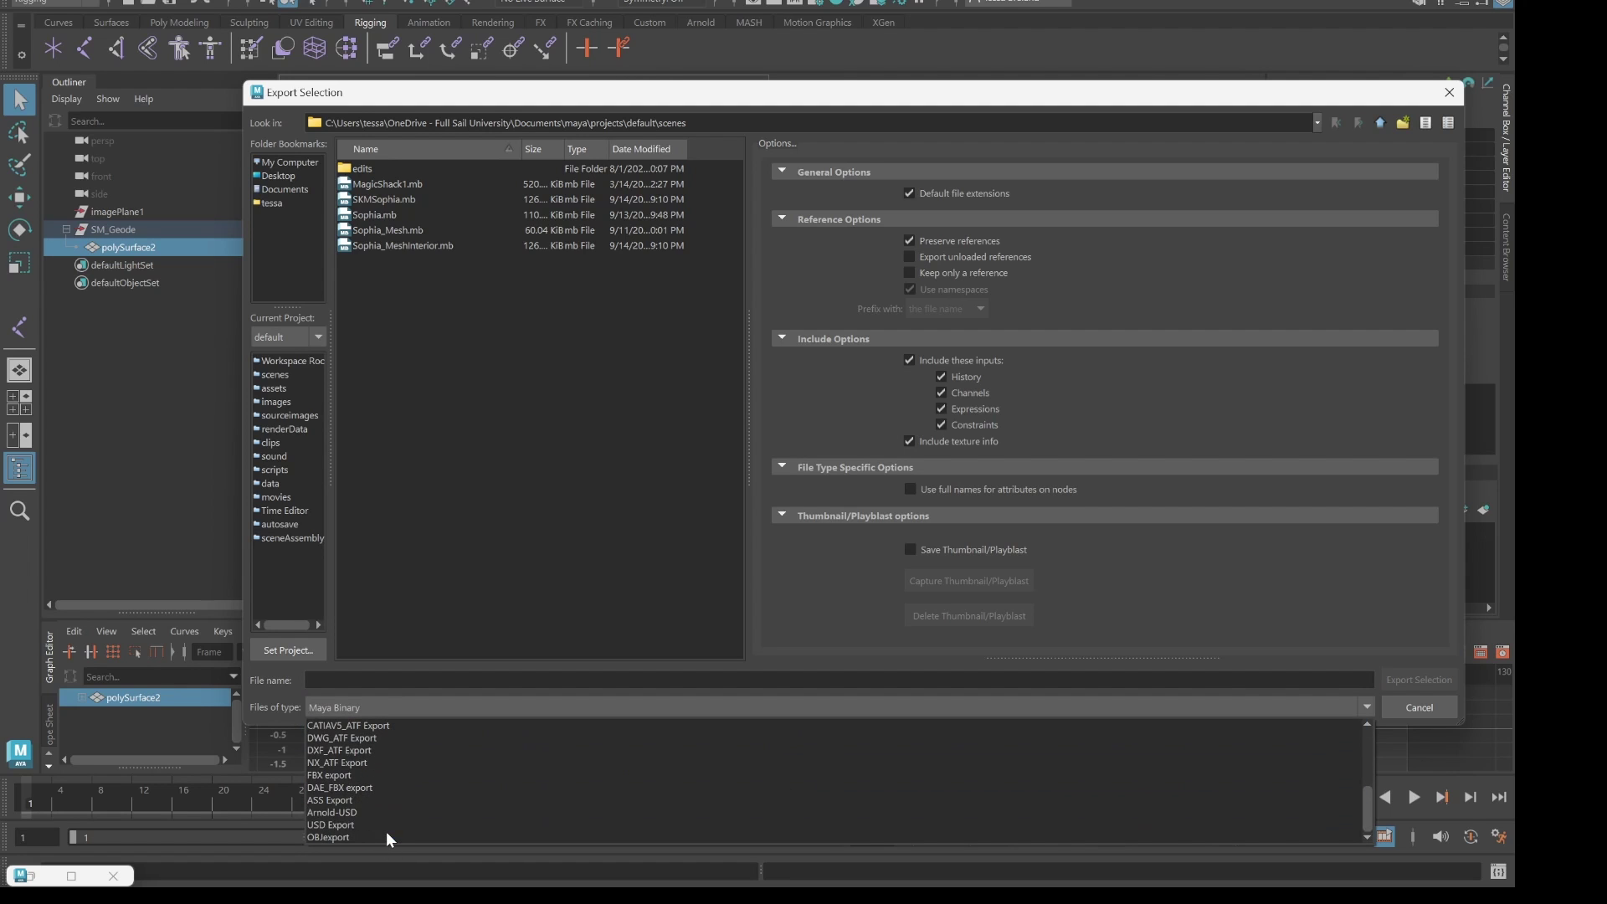
left_click(377, 775)
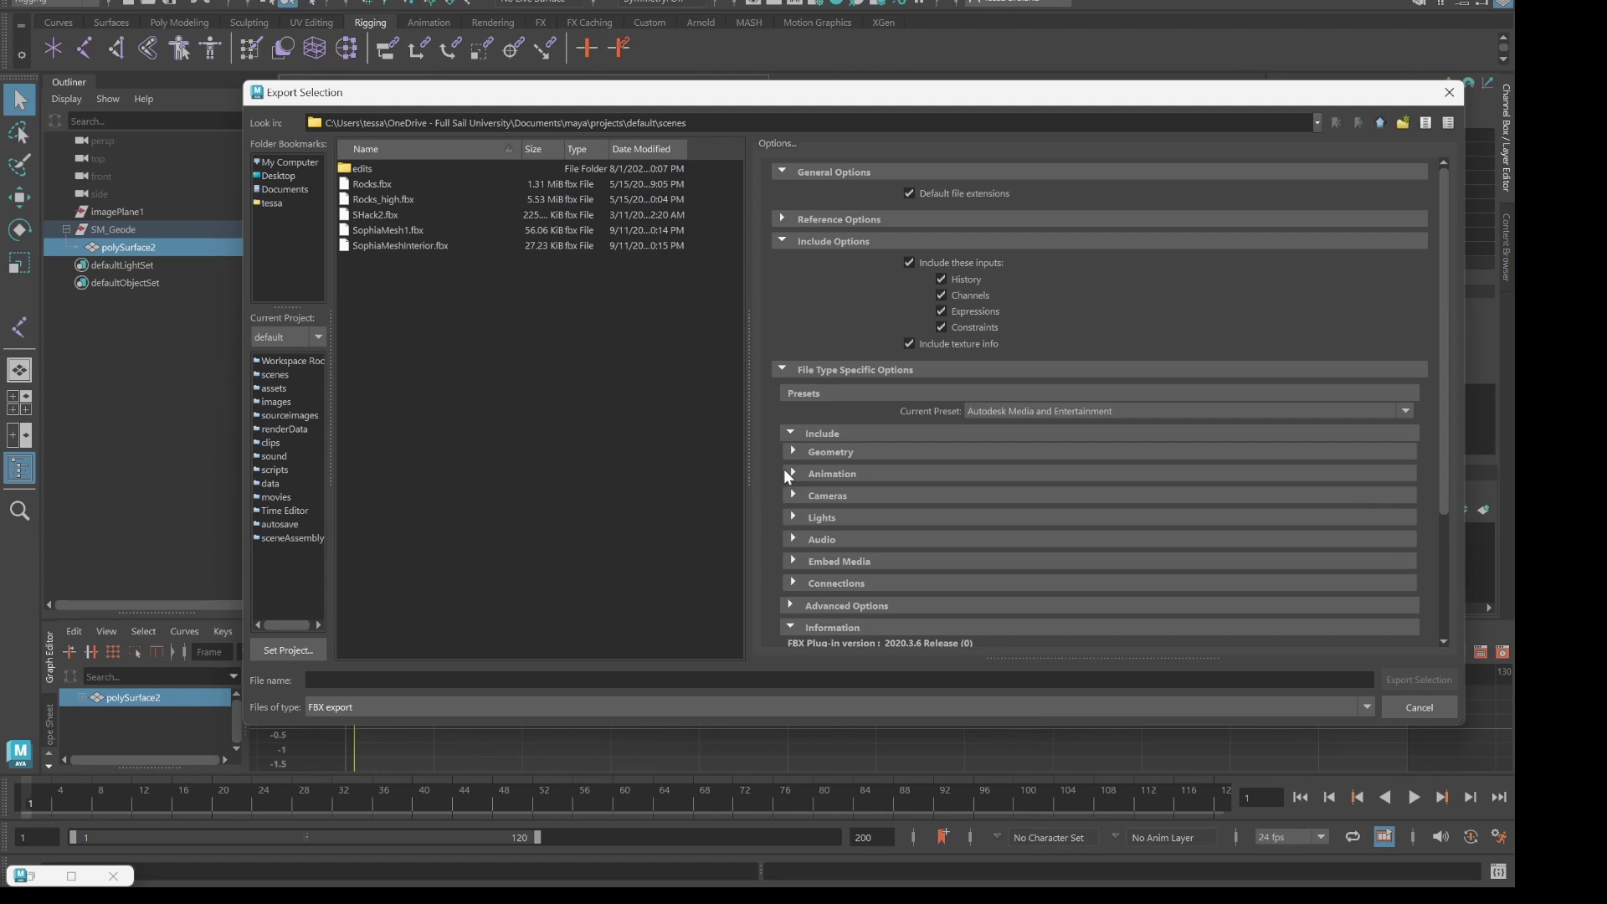
left_click(792, 474)
left_click(970, 490)
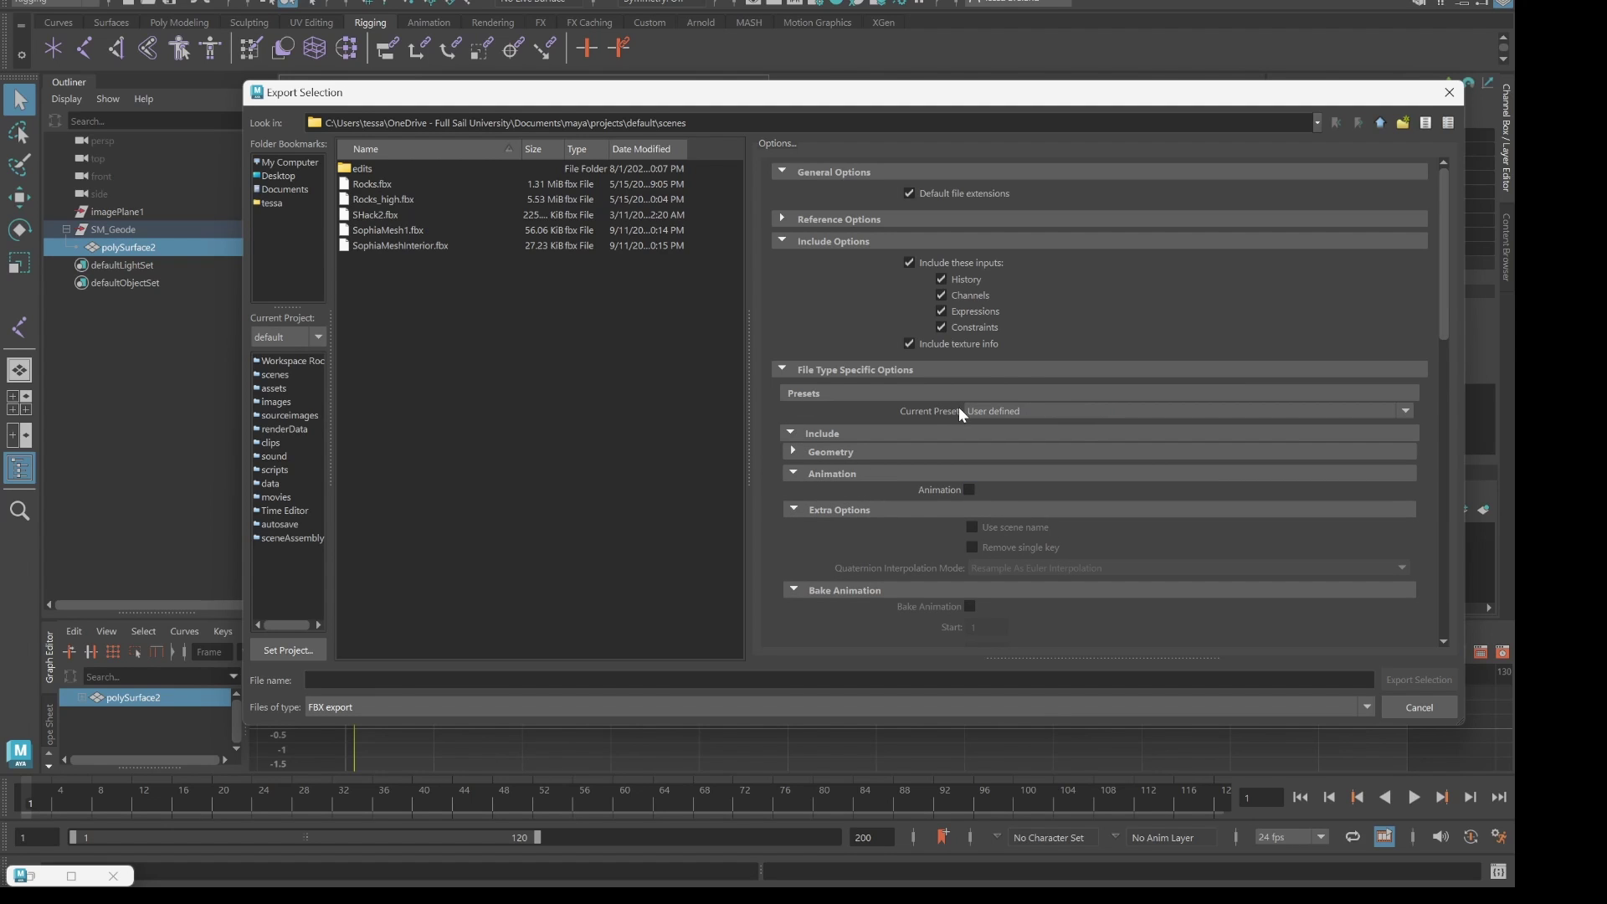
- Name the export file SM_ShapeInterior and export the selection to the default project's scenes folder
scroll(957, 407, "down", 10)
scroll(1003, 490, "down", 5)
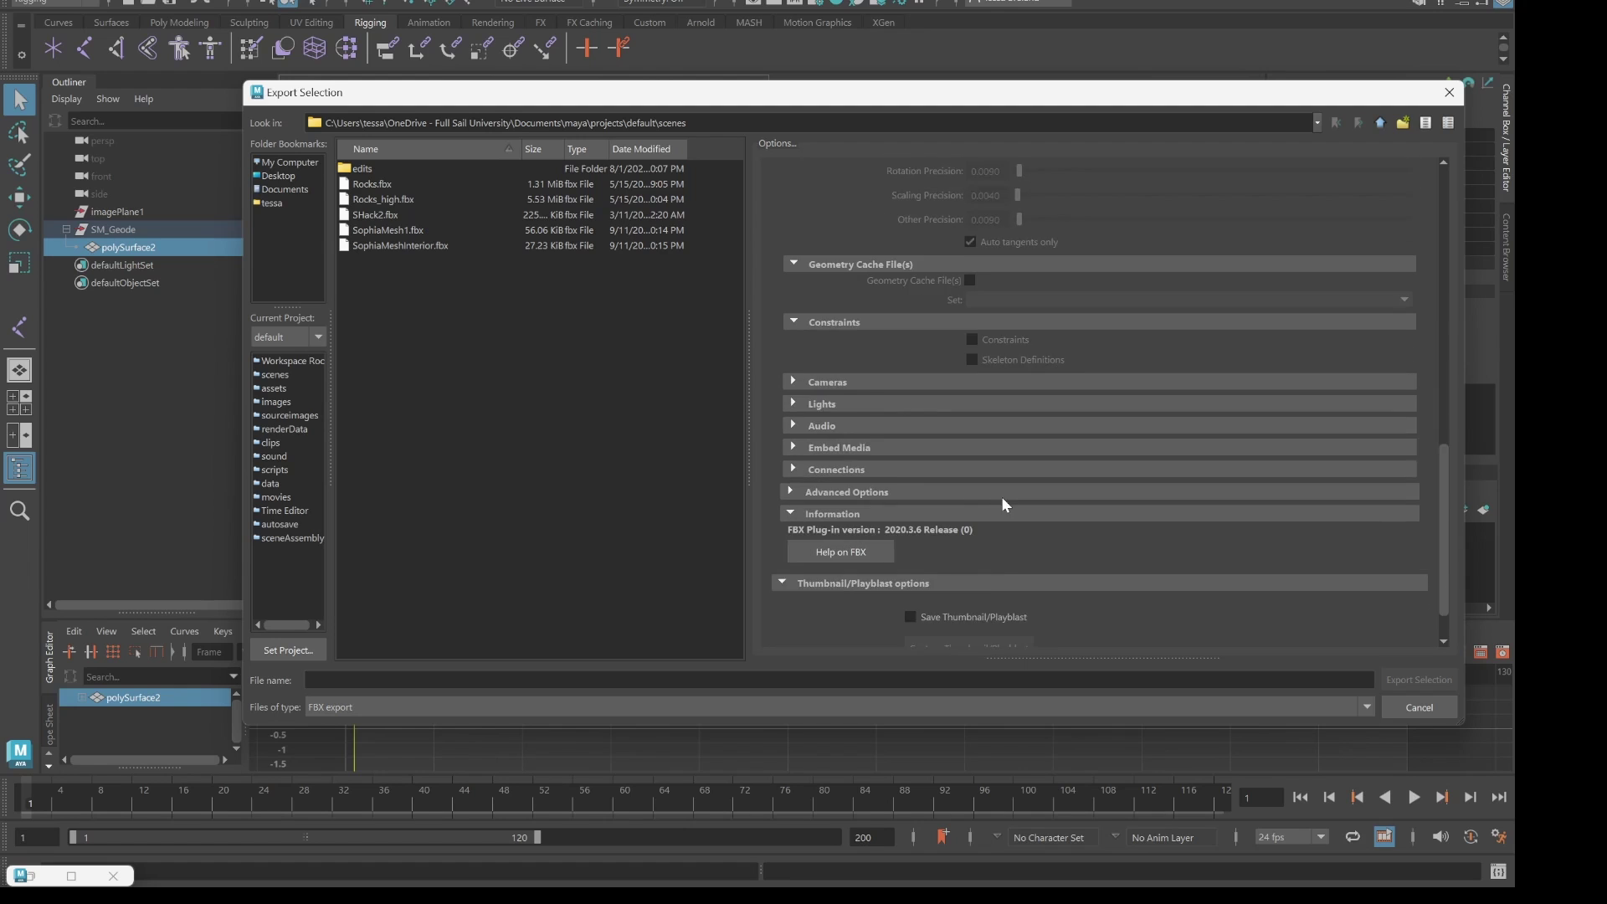
left_click(372, 680)
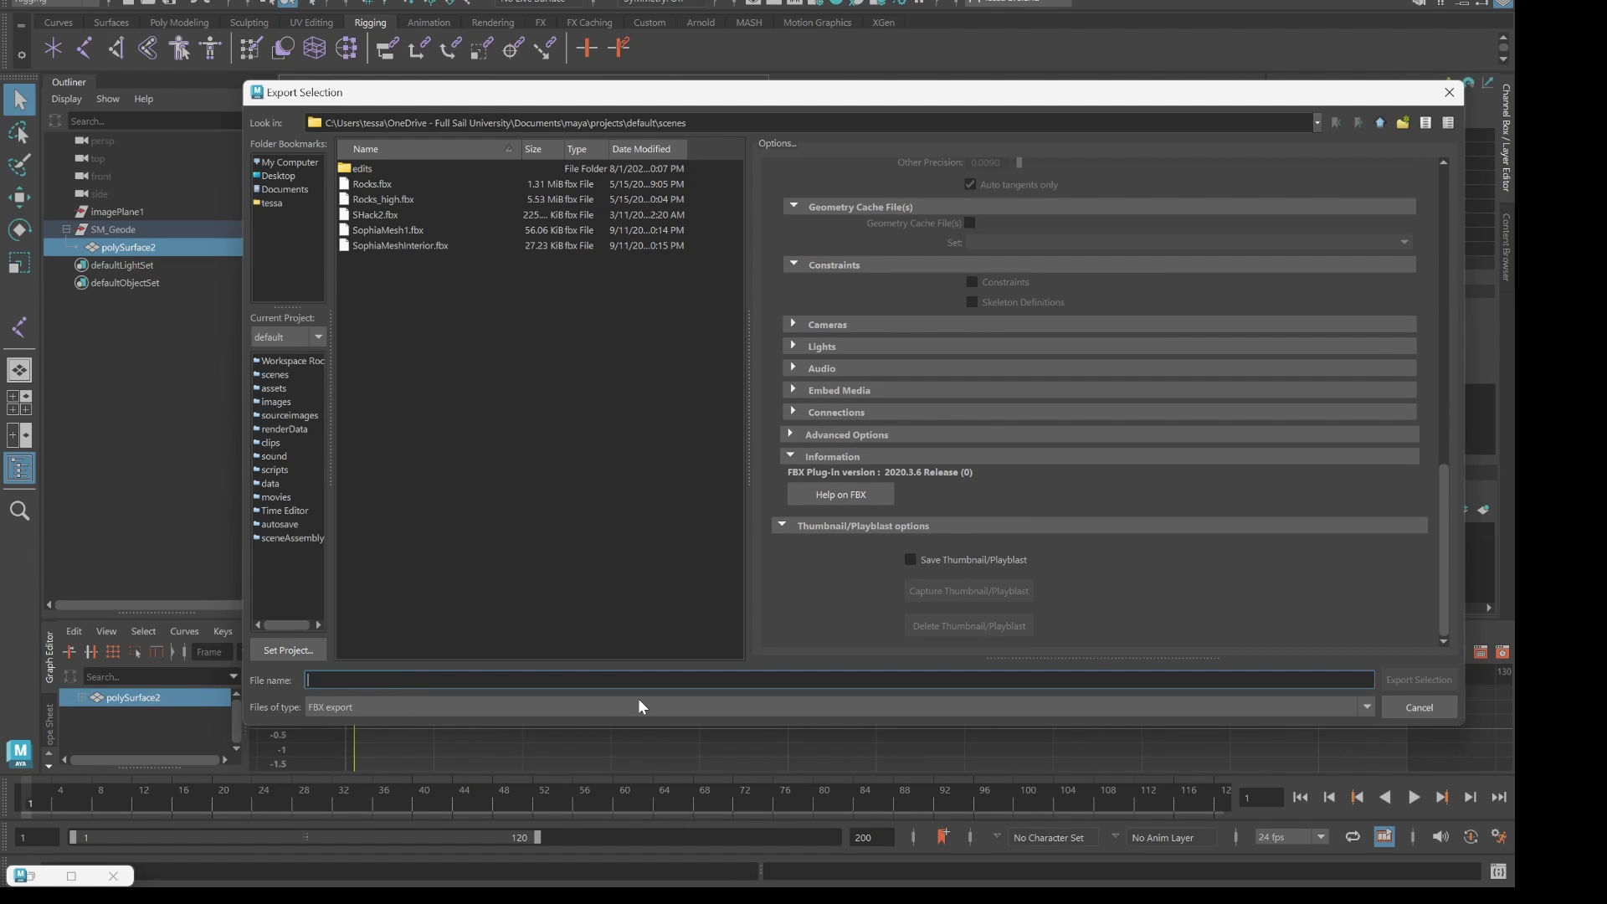
type("S")
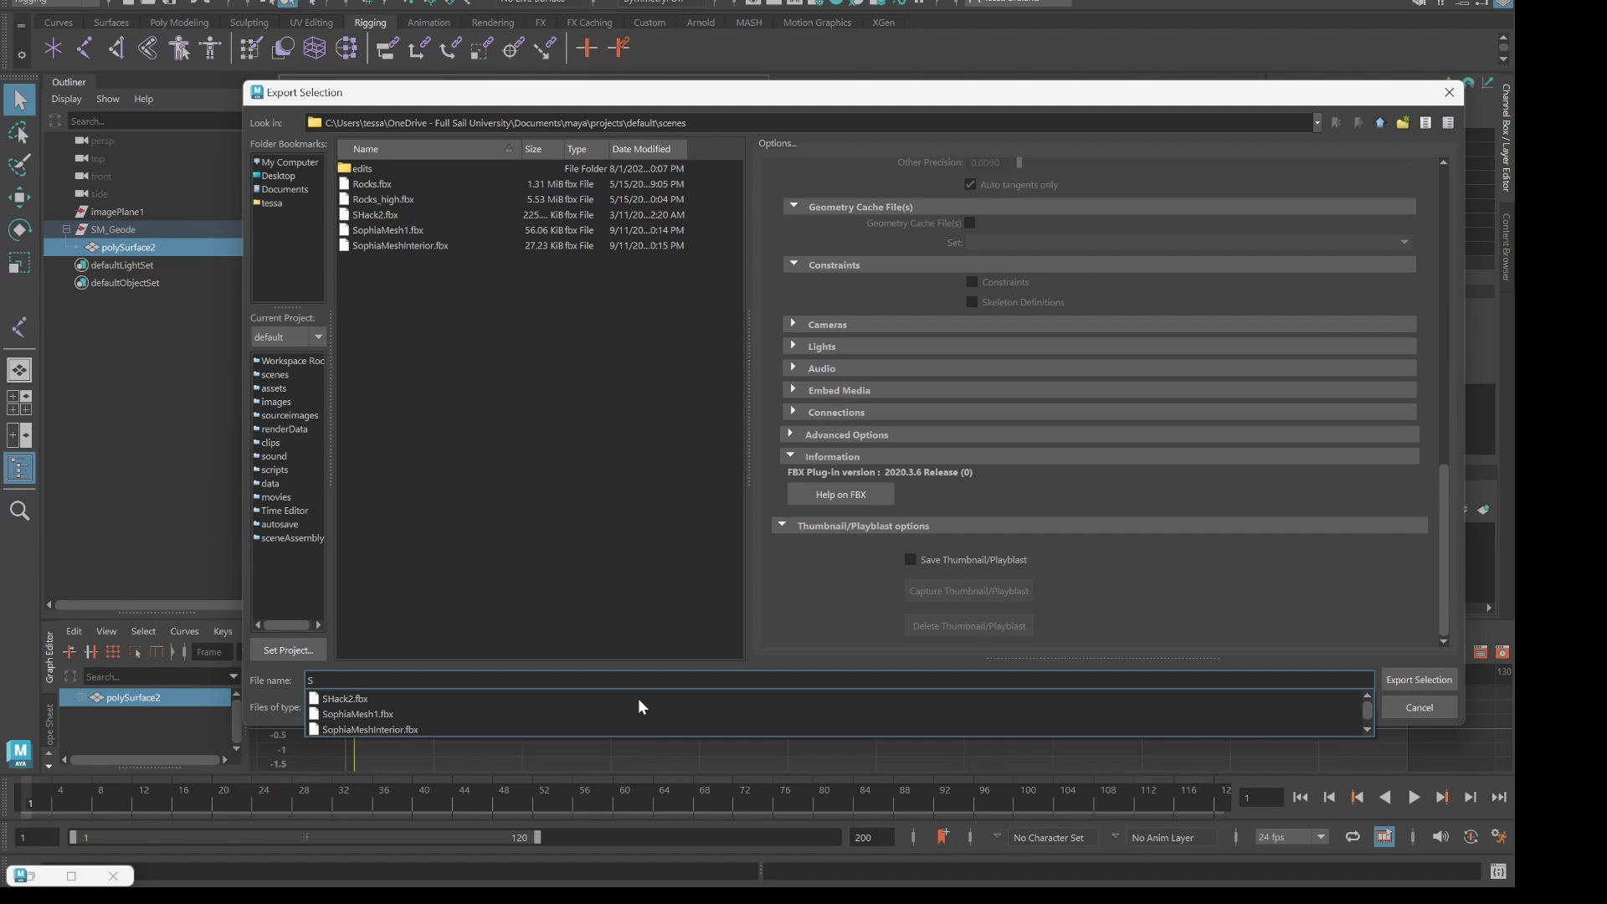
type("hapeInterior")
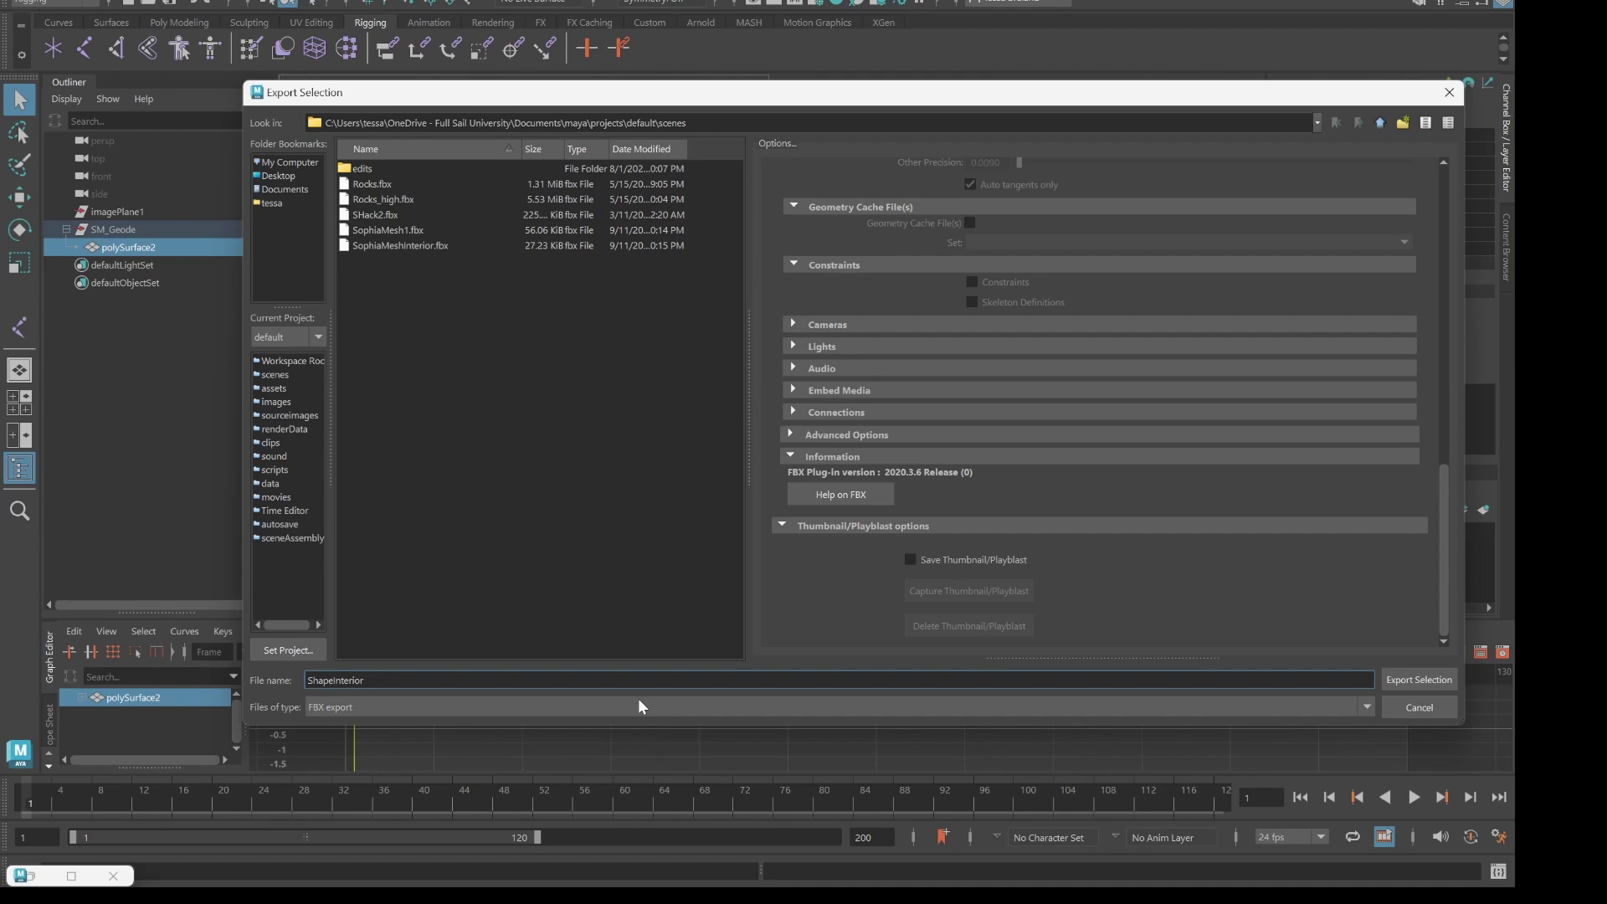
type("SM_")
left_click(1432, 679)
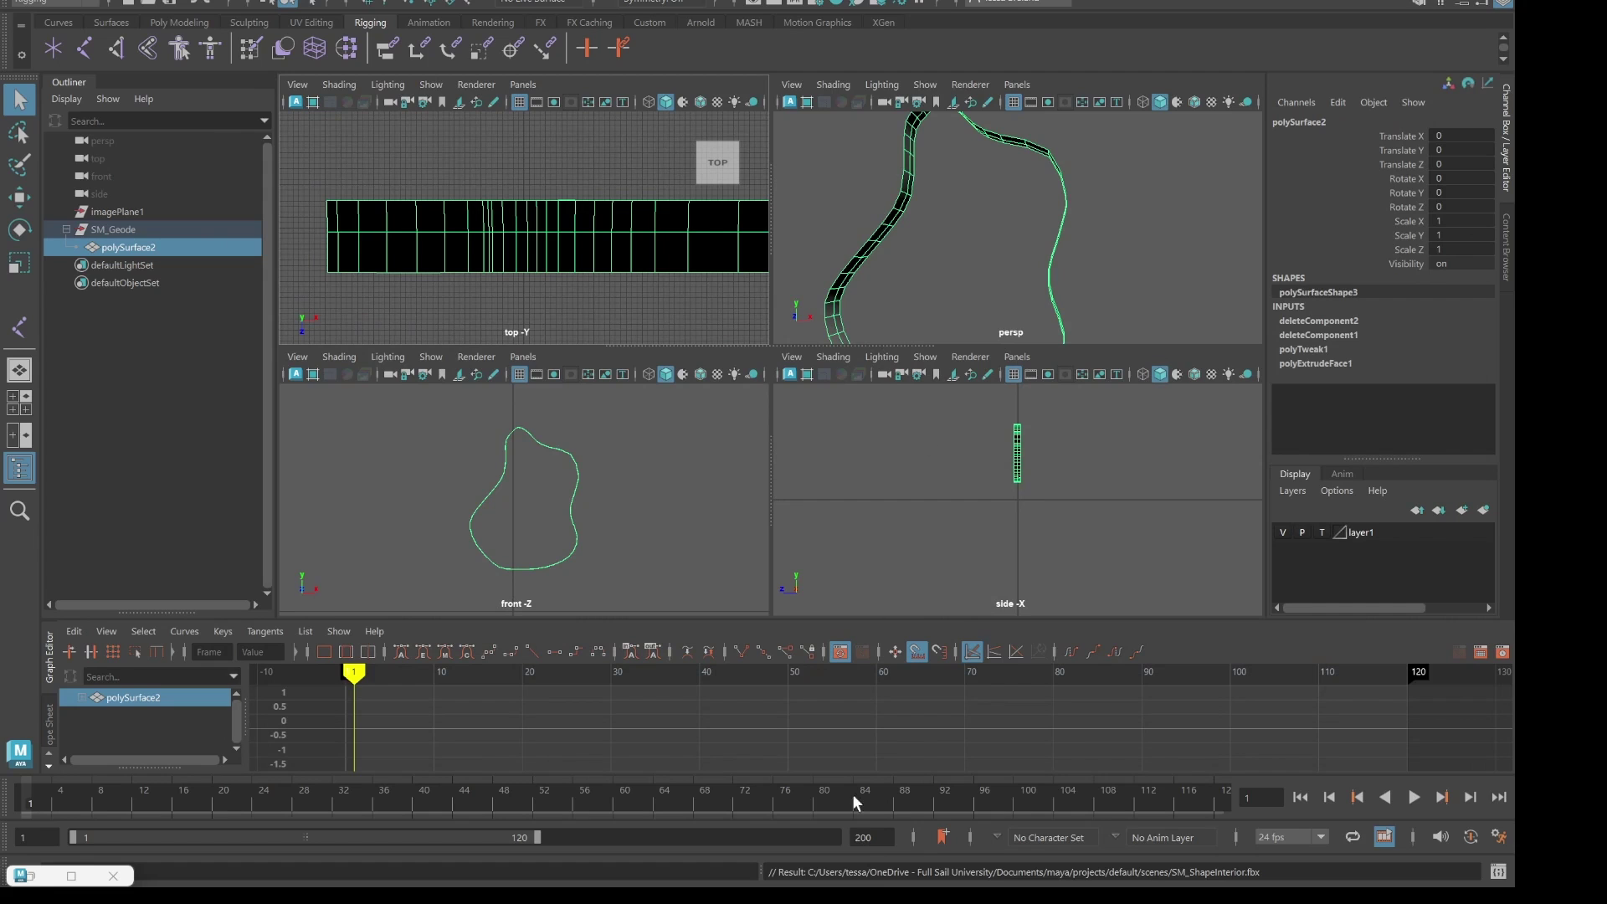
- Switch to Unreal's Content Browser and start importing a file into the Meshes folder
mouse_move(961, 875)
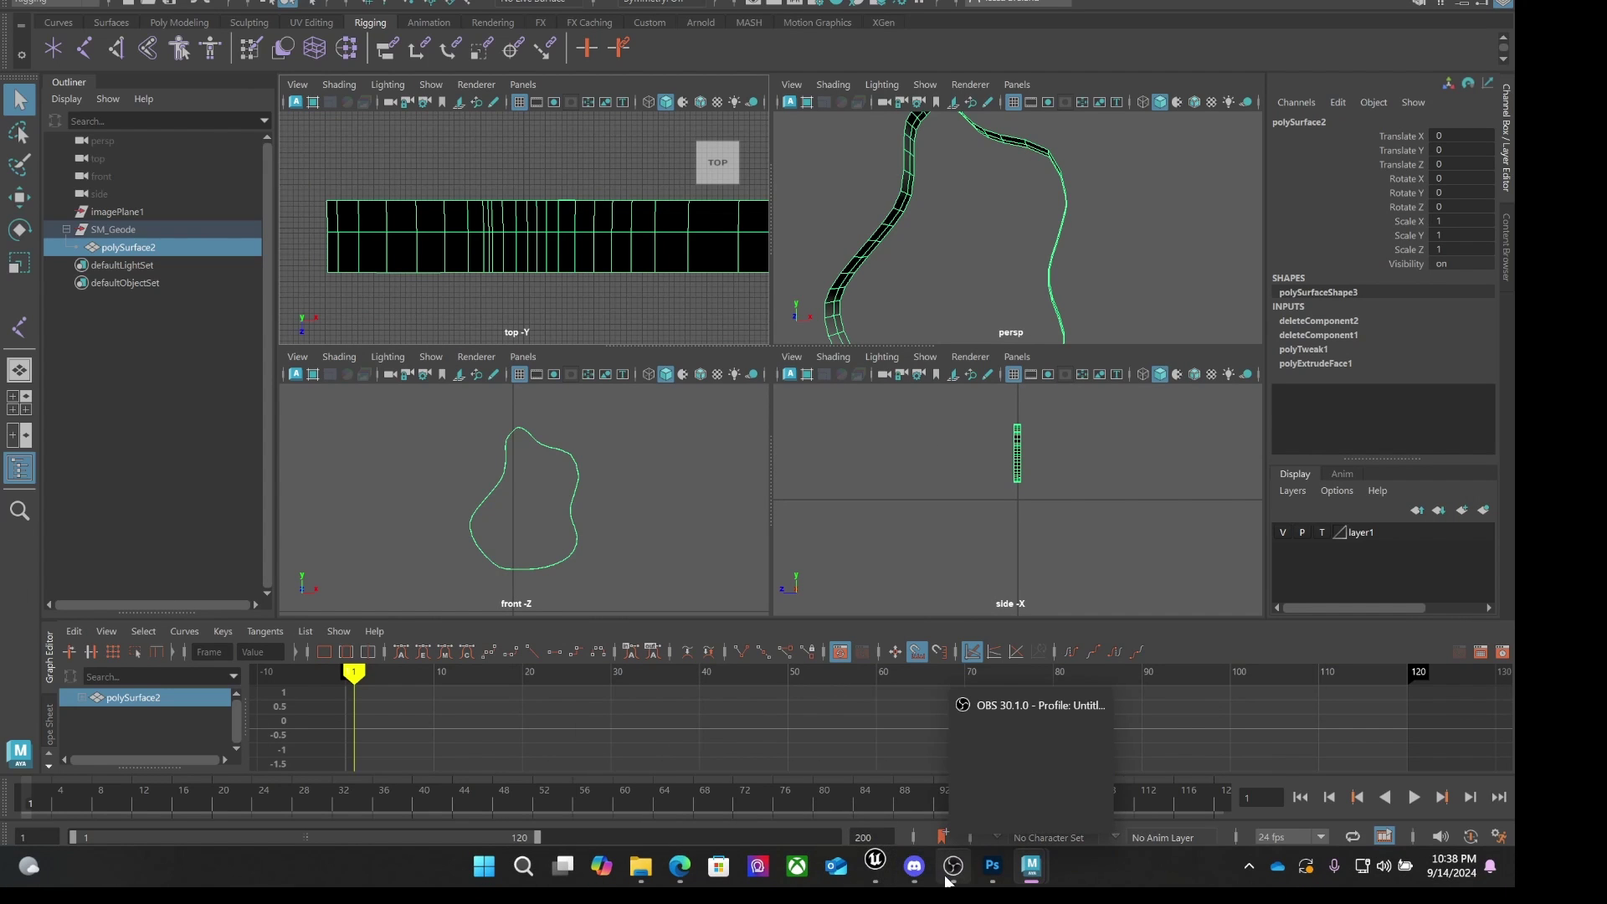
mouse_move(876, 875)
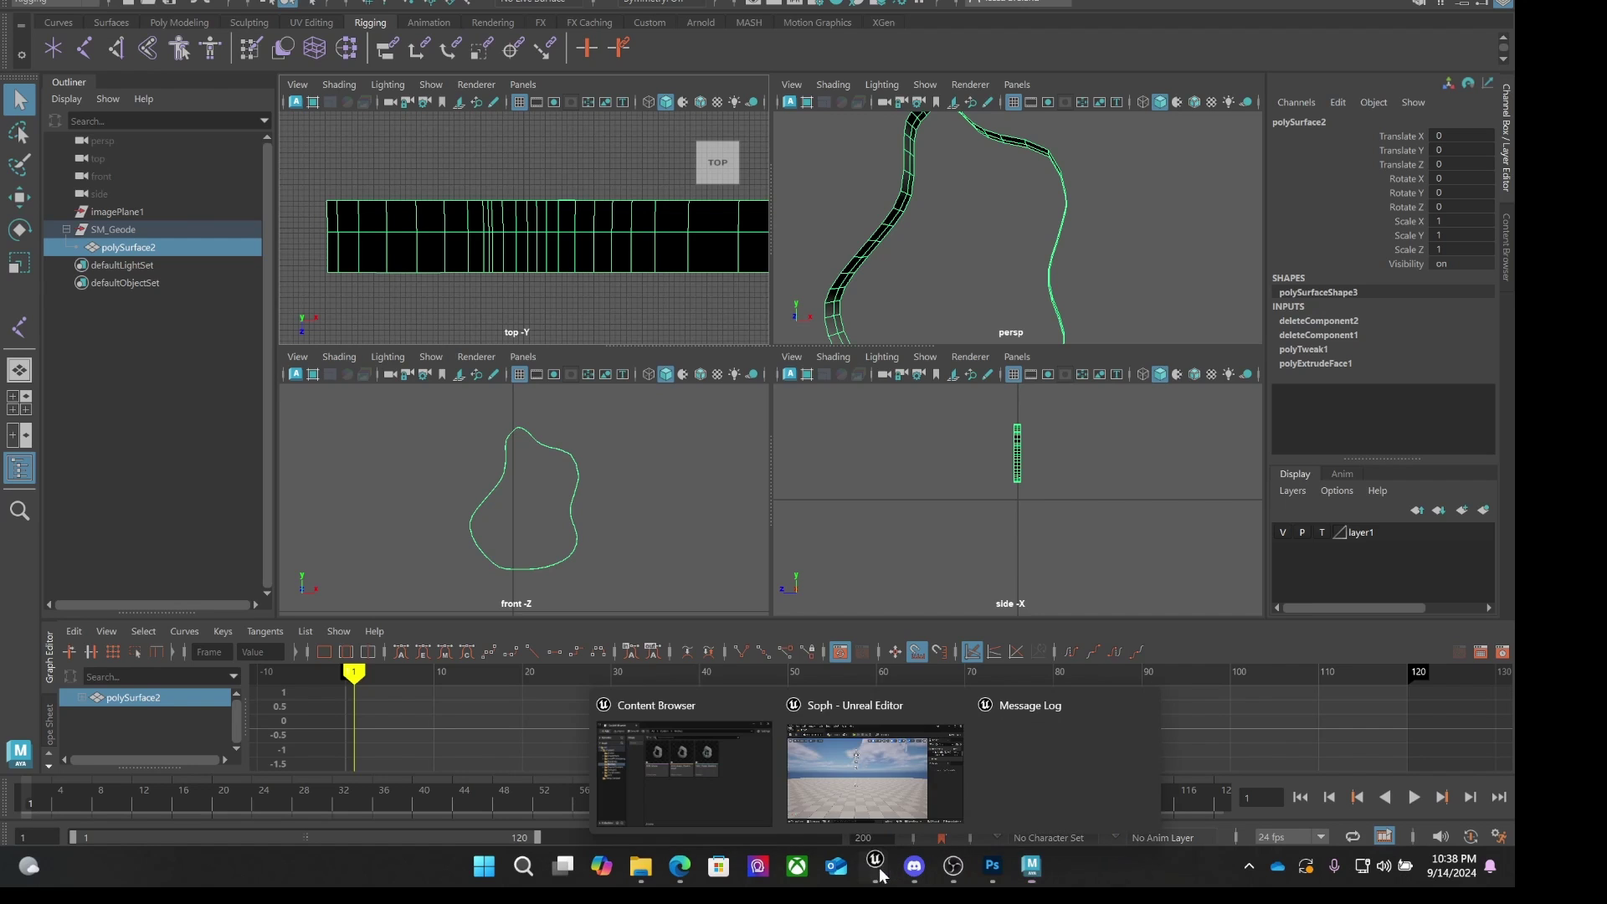
left_click(697, 787)
right_click(1086, 382)
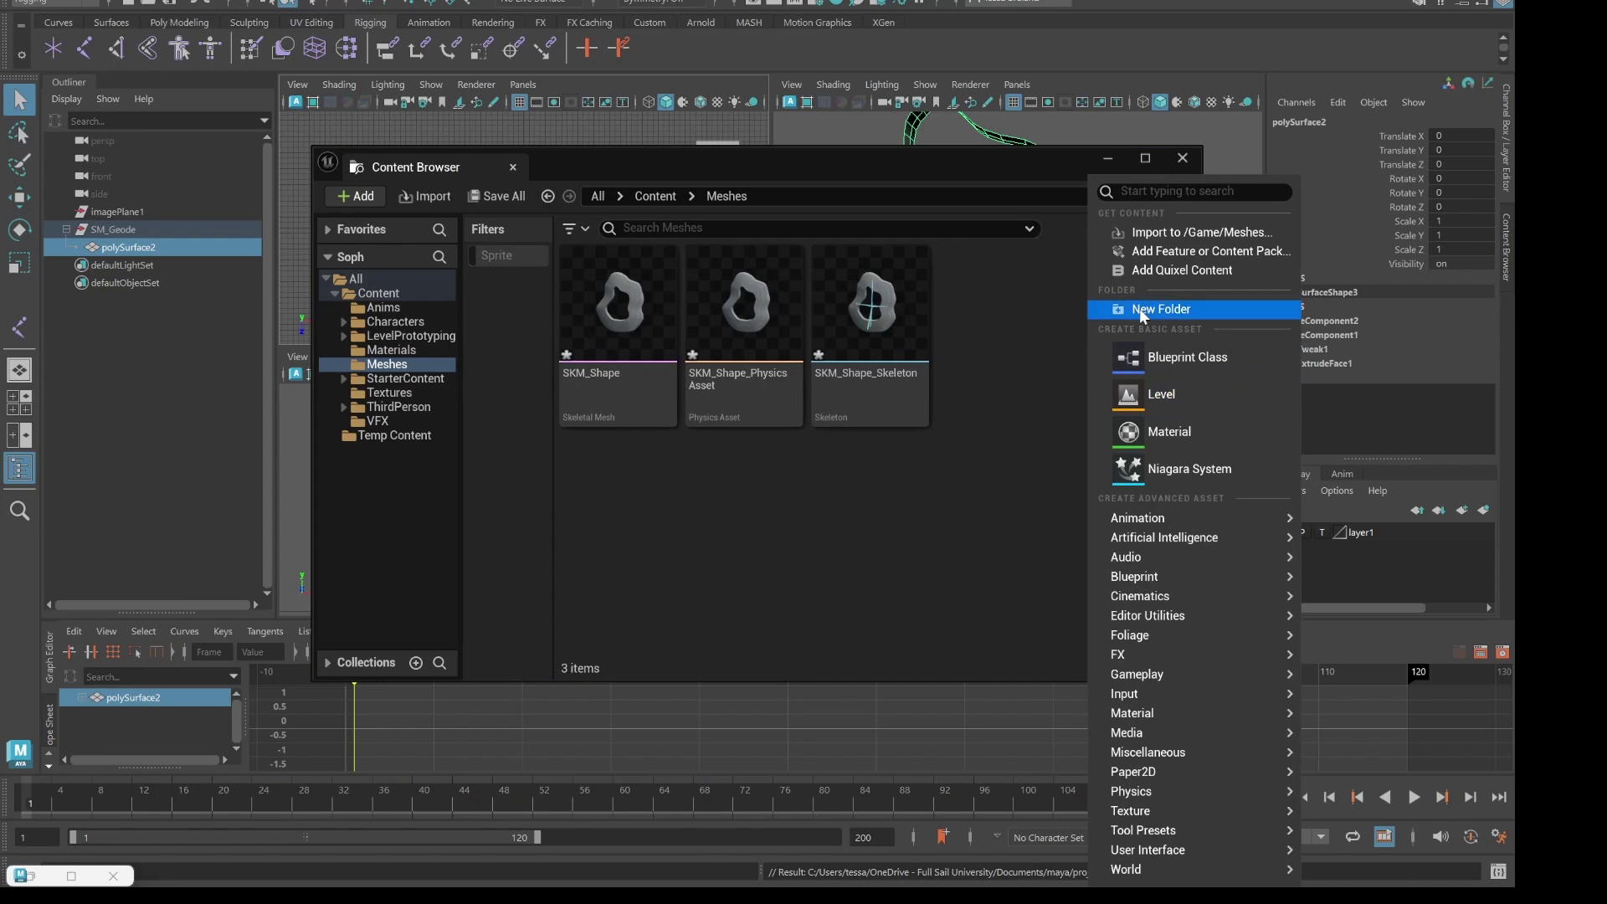
left_click(1193, 232)
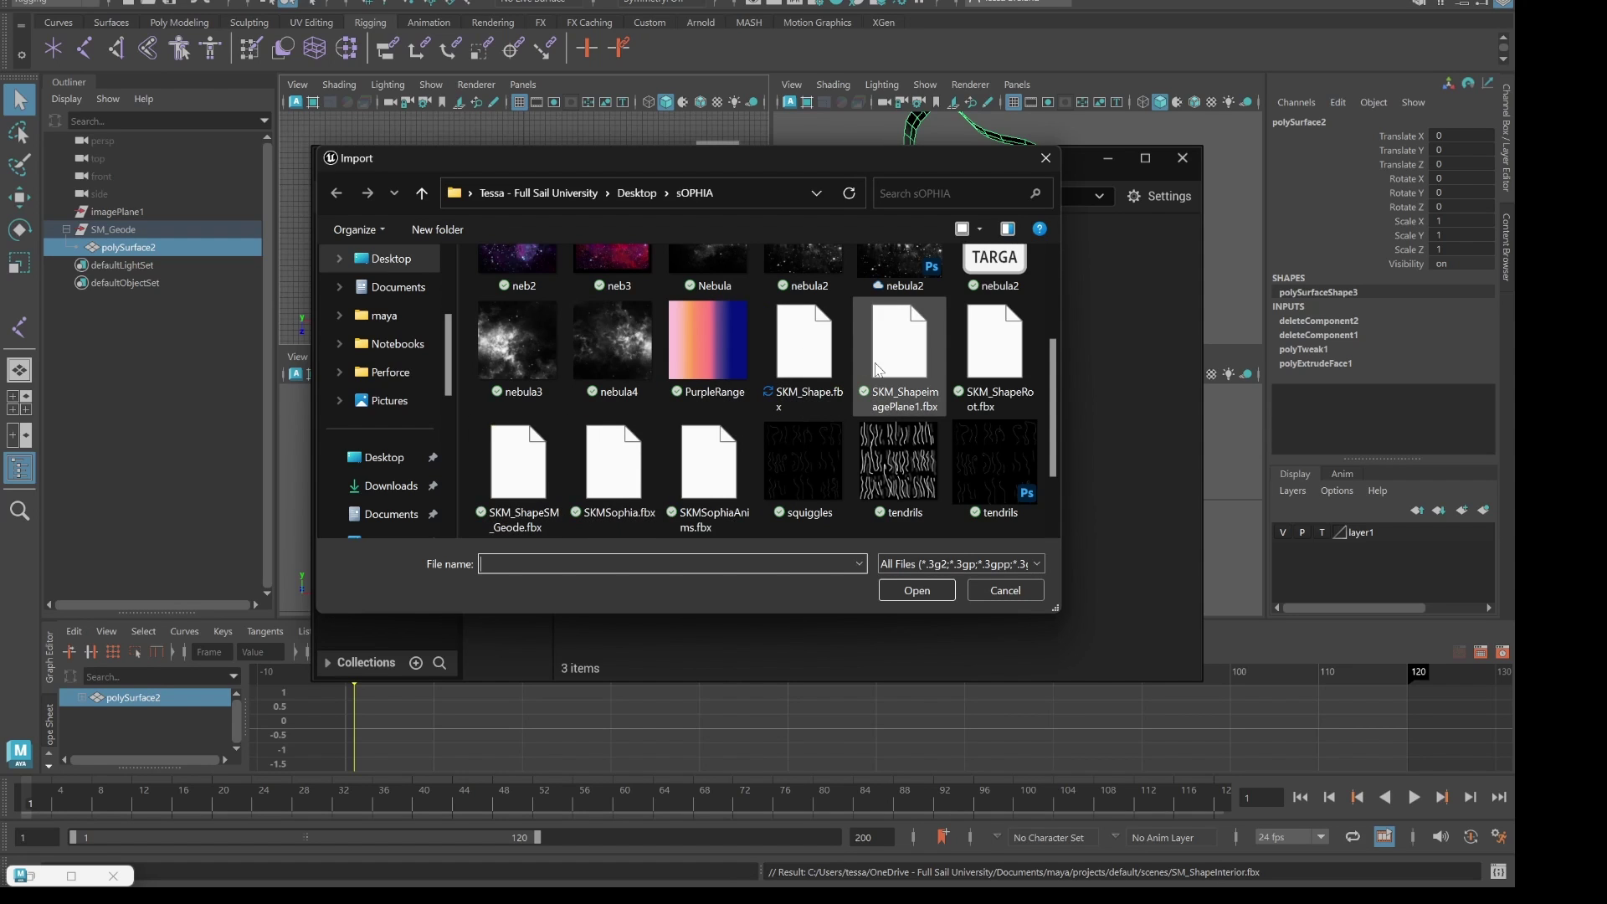
- Browse in the Import dialog to the scenes folder under Documents, maya, projects, default
scroll(942, 445, "down", 1)
scroll(658, 470, "up", 3)
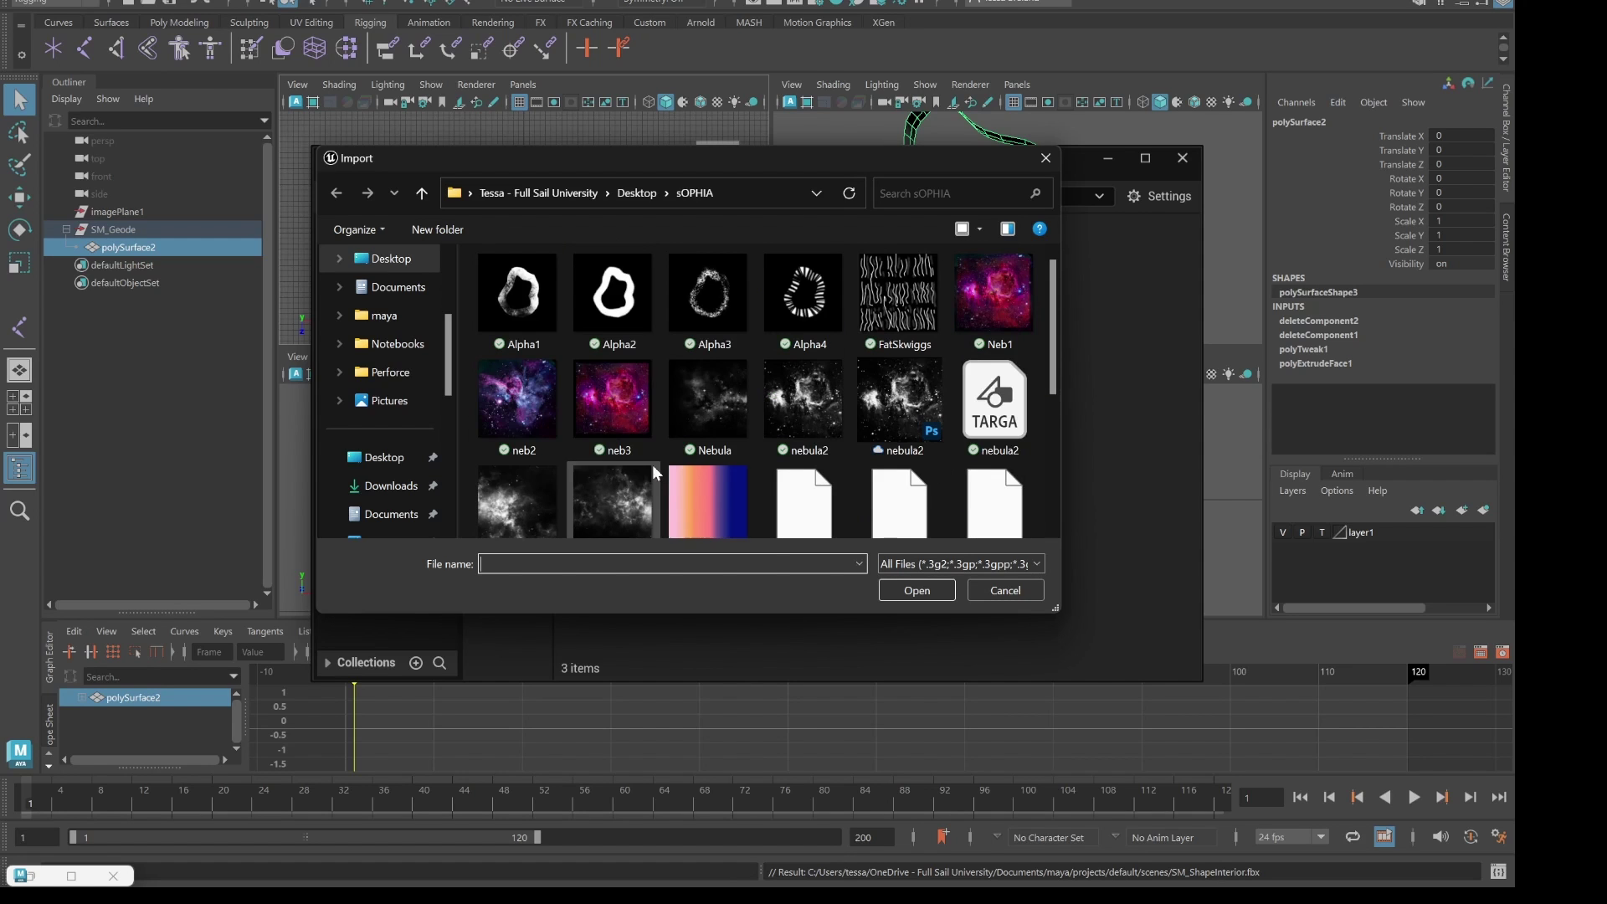
scroll(373, 394, "down", 1)
left_click(390, 441)
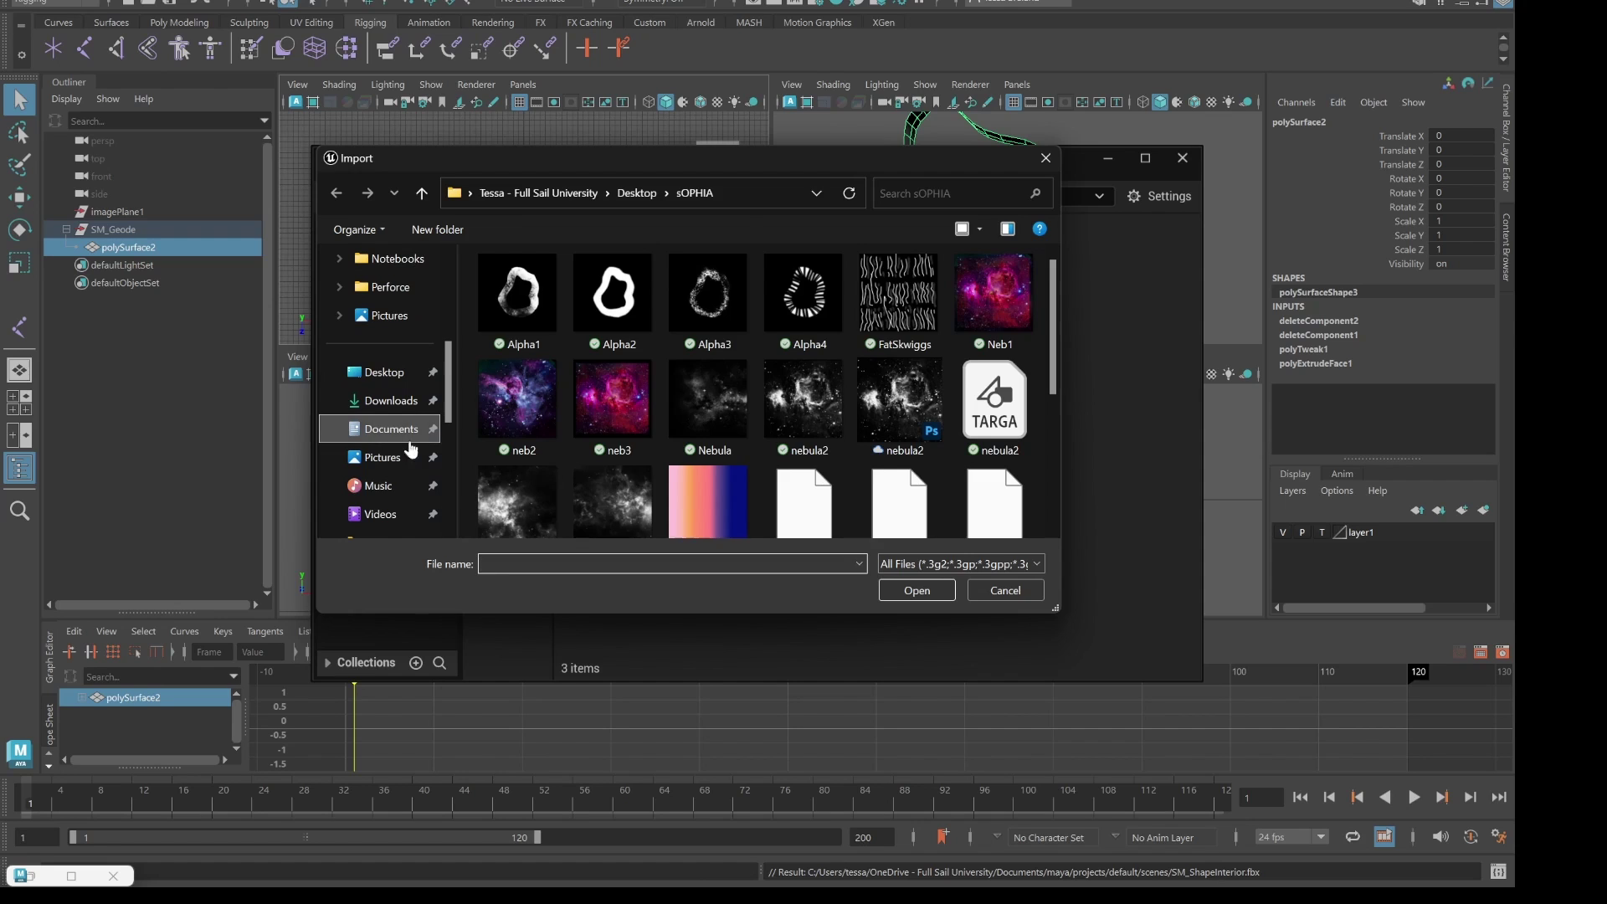
double_click(540, 456)
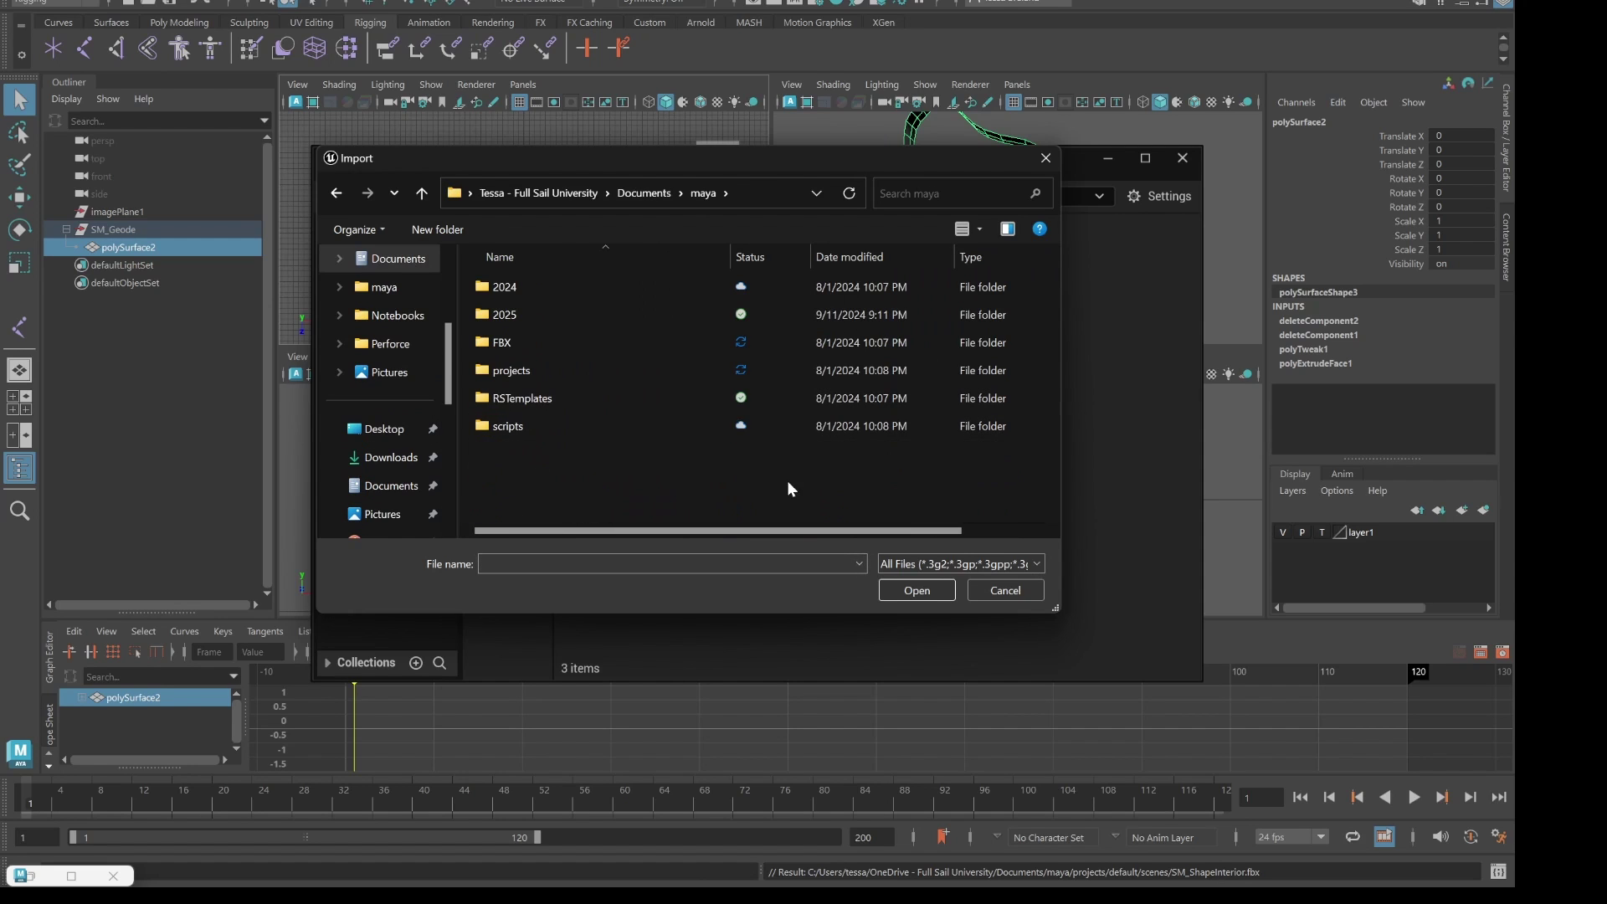
double_click(523, 340)
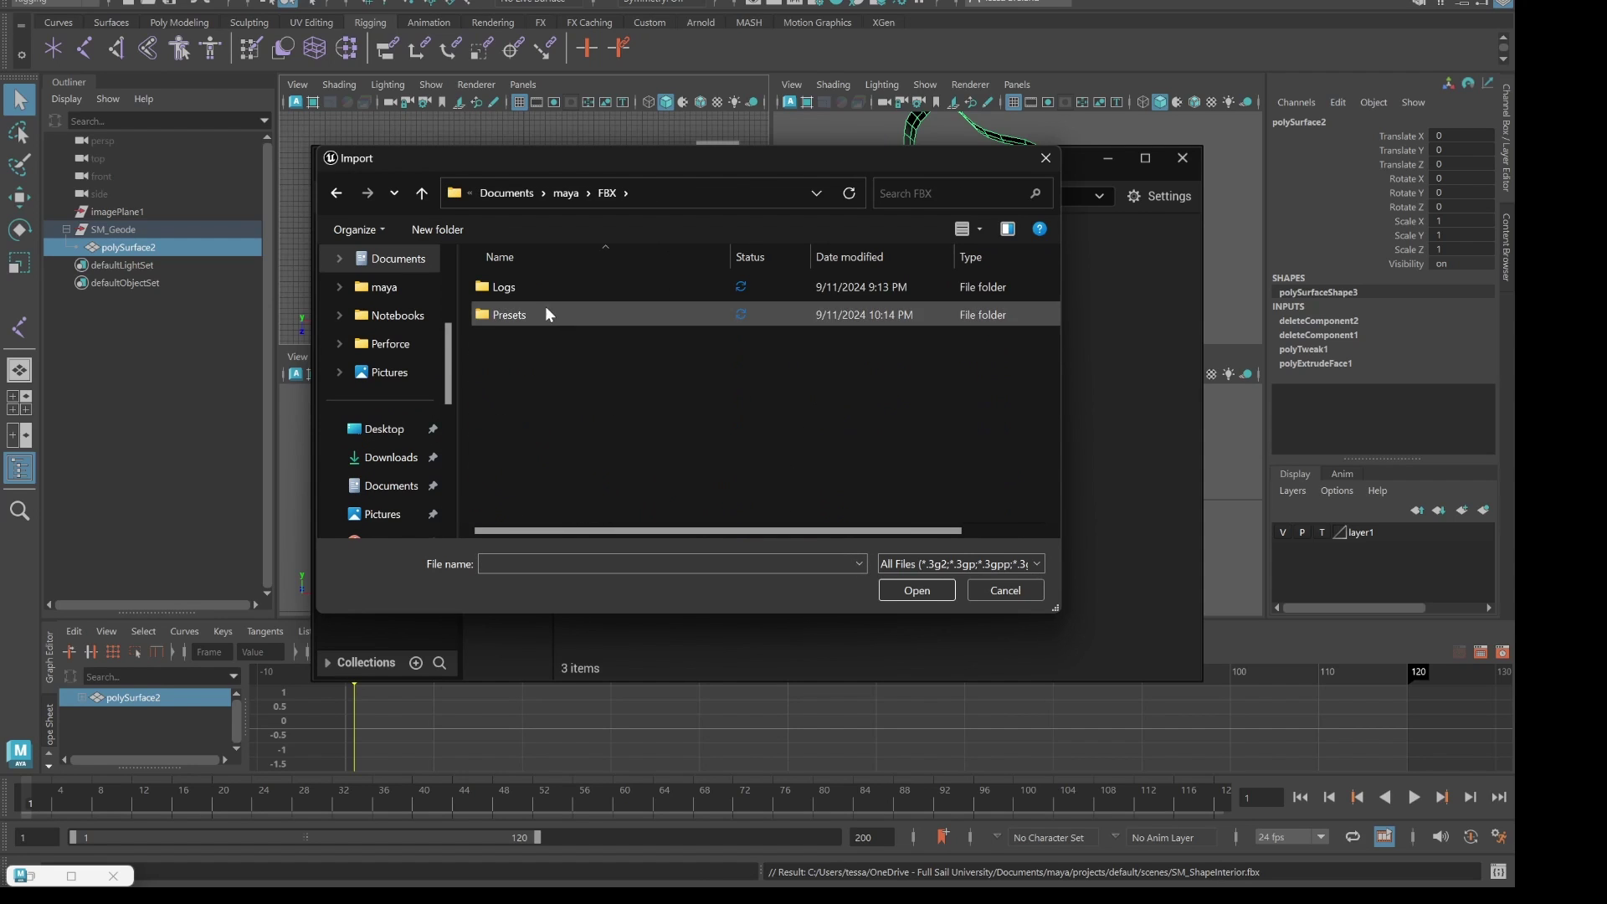
left_click(421, 194)
double_click(521, 374)
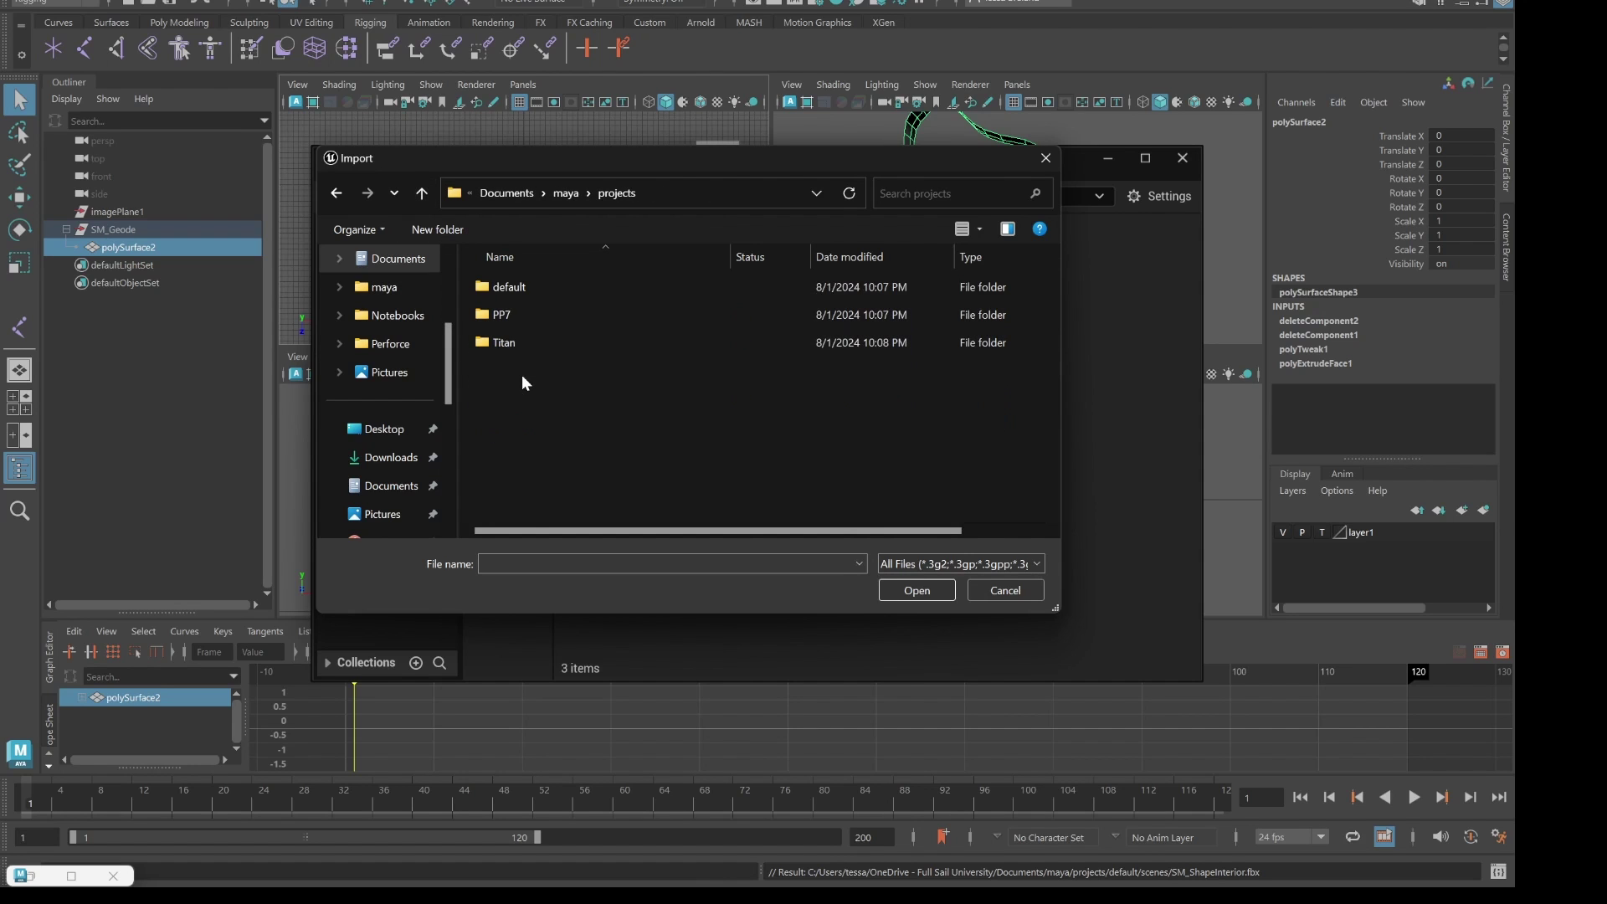
double_click(529, 287)
scroll(545, 417, "down", 2)
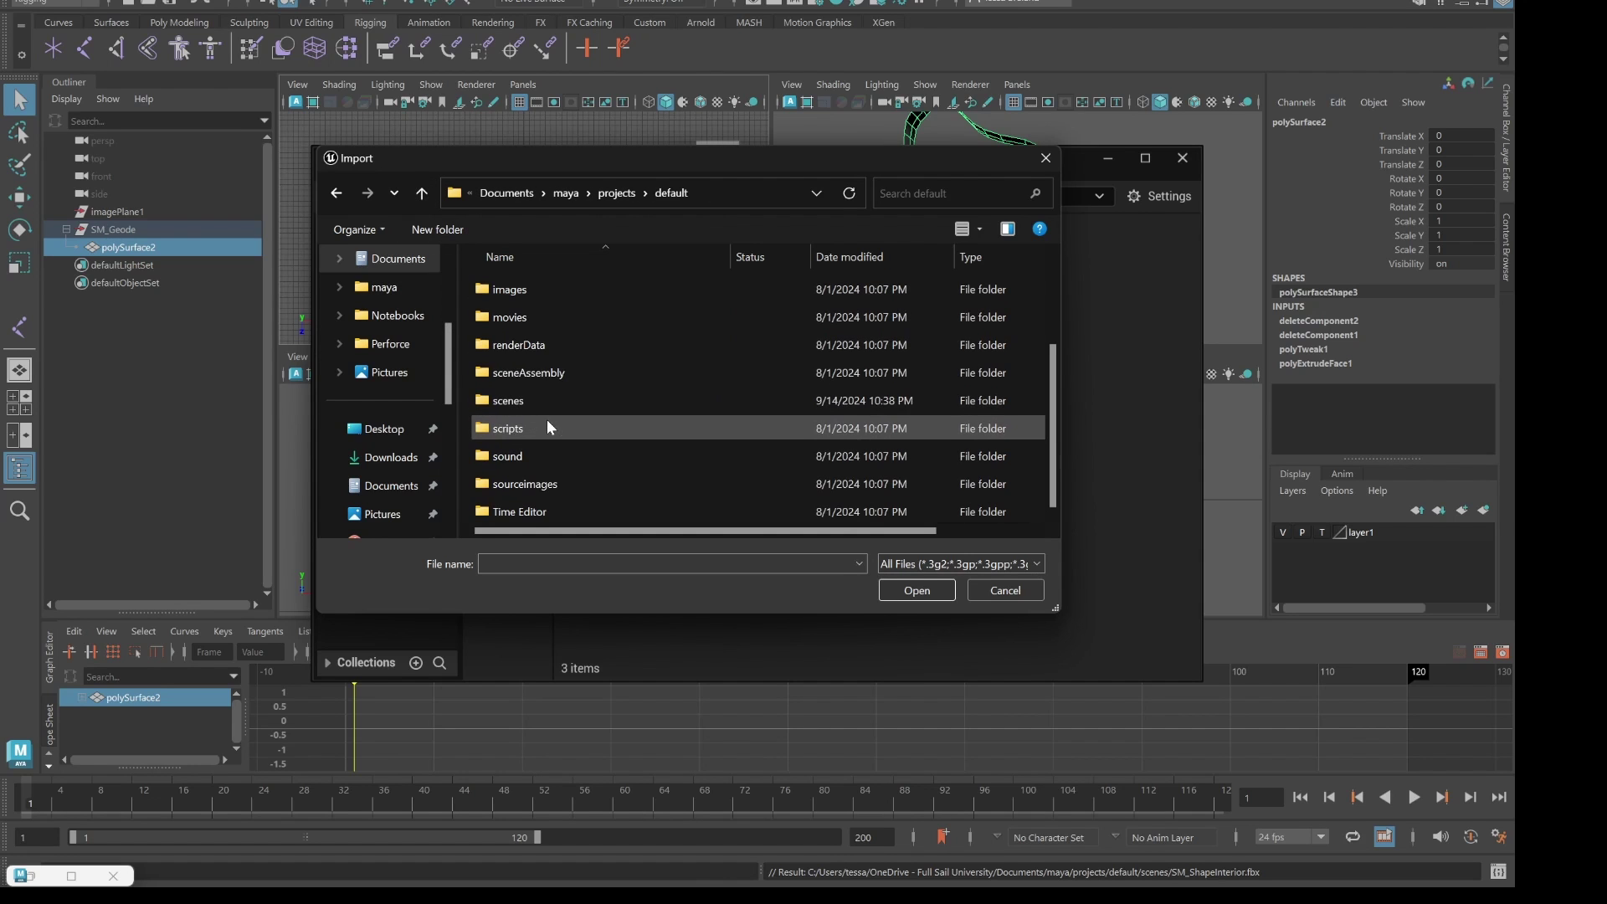
double_click(516, 397)
- Choose SM_ShapeInterior.fbx from the scenes folder and open it to bring up the FBX import options
scroll(589, 459, "right", 2, "shift")
scroll(448, 495, "up", 1)
left_click(527, 507)
left_click(530, 509)
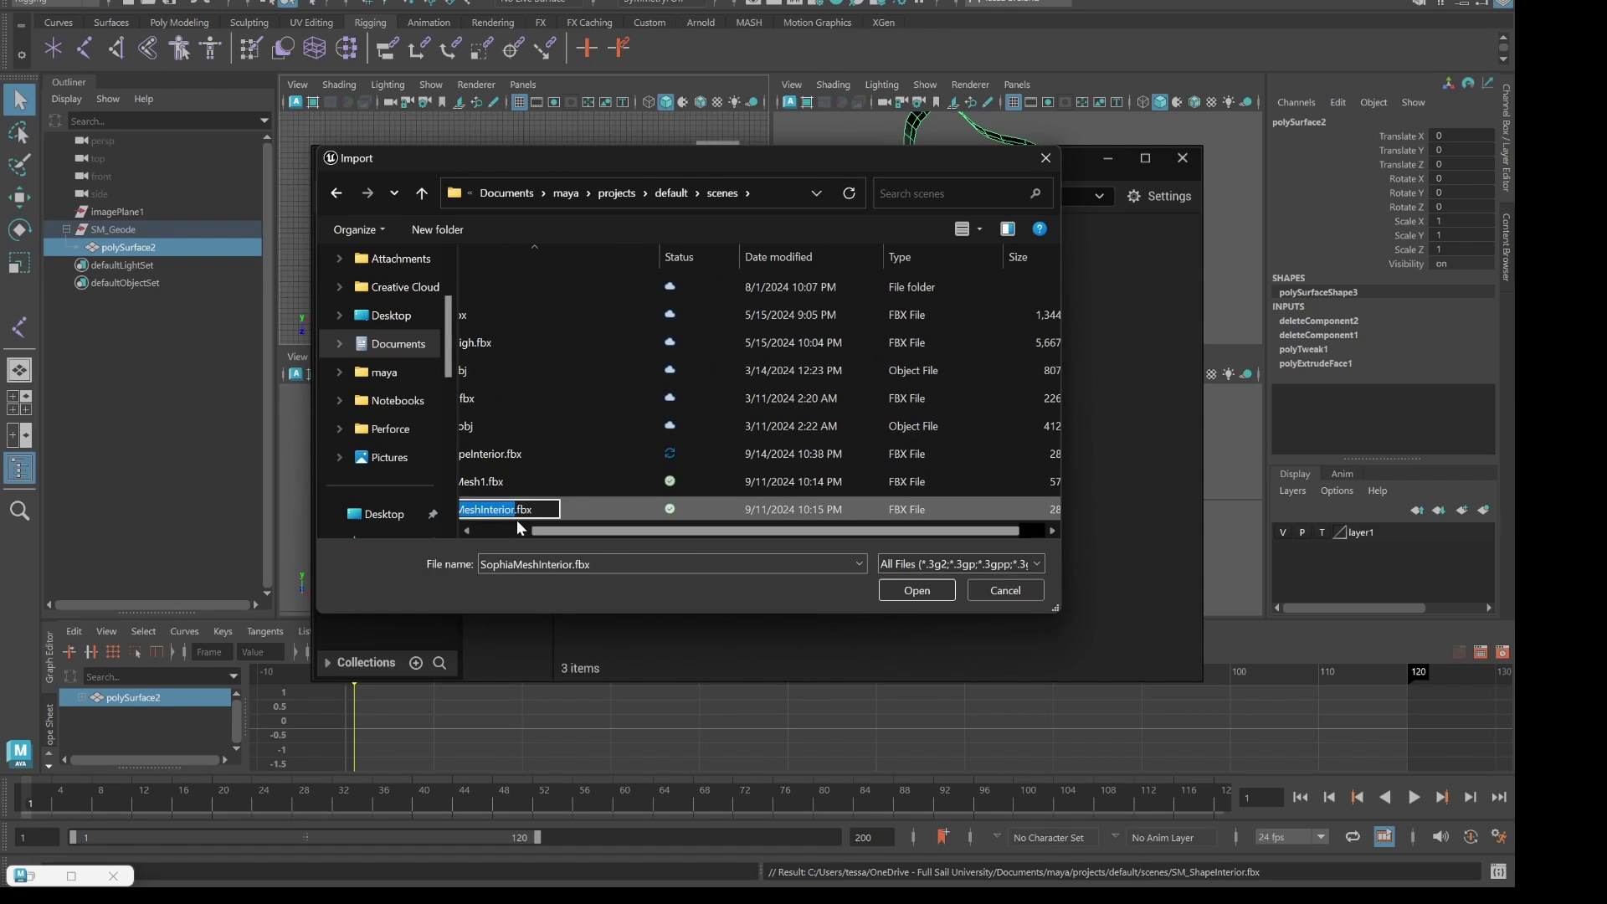
left_click_drag(937, 529, 770, 535)
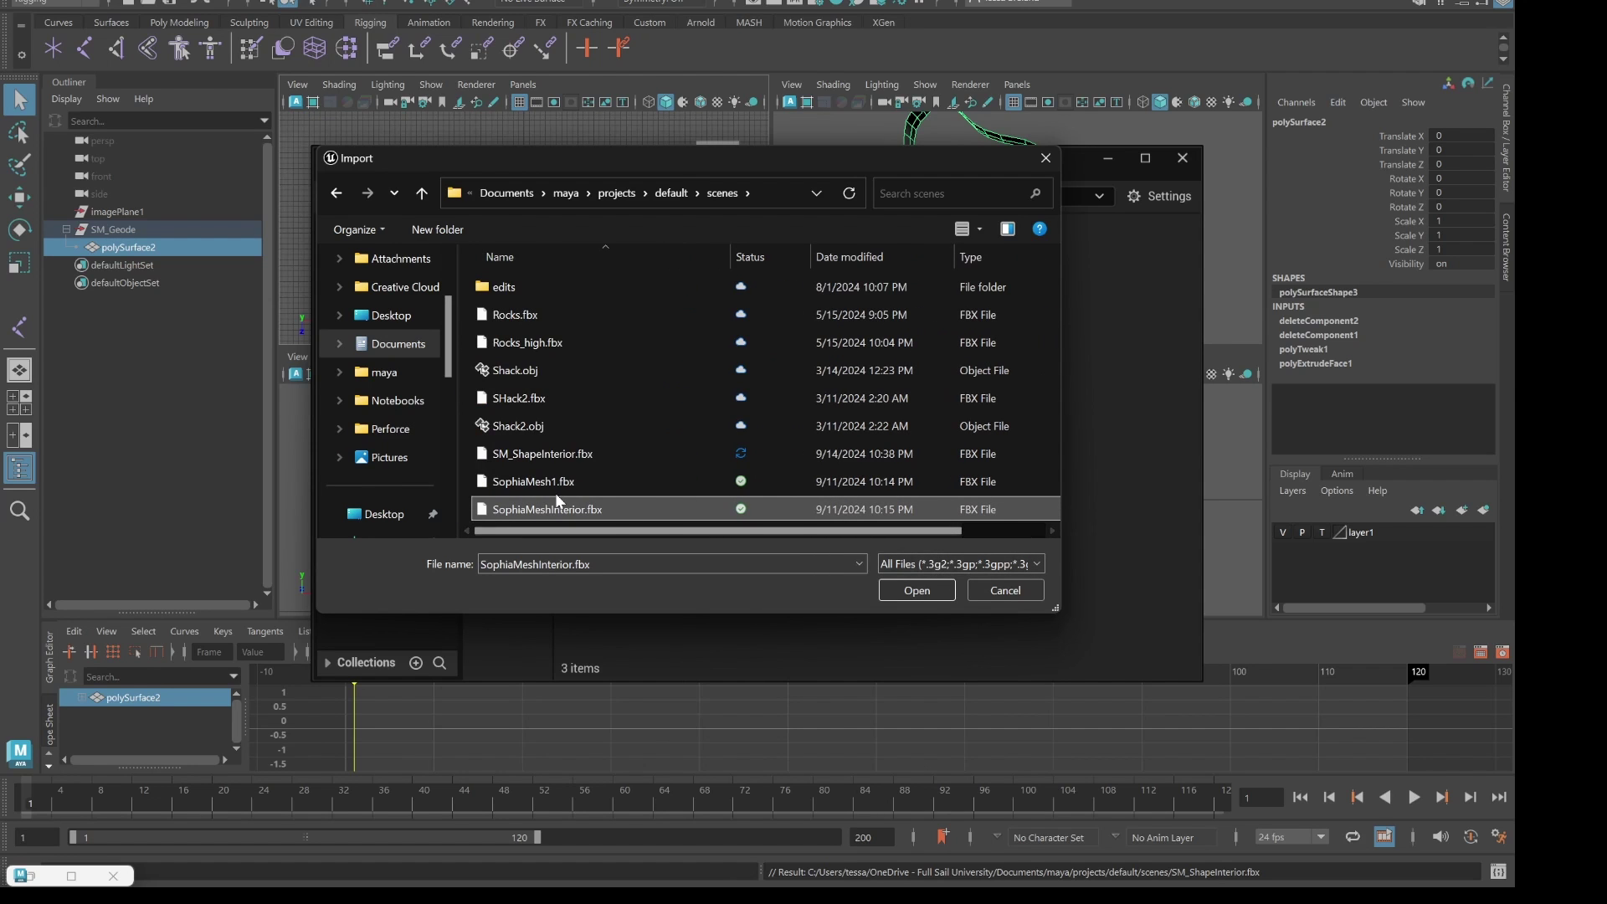
left_click(537, 462)
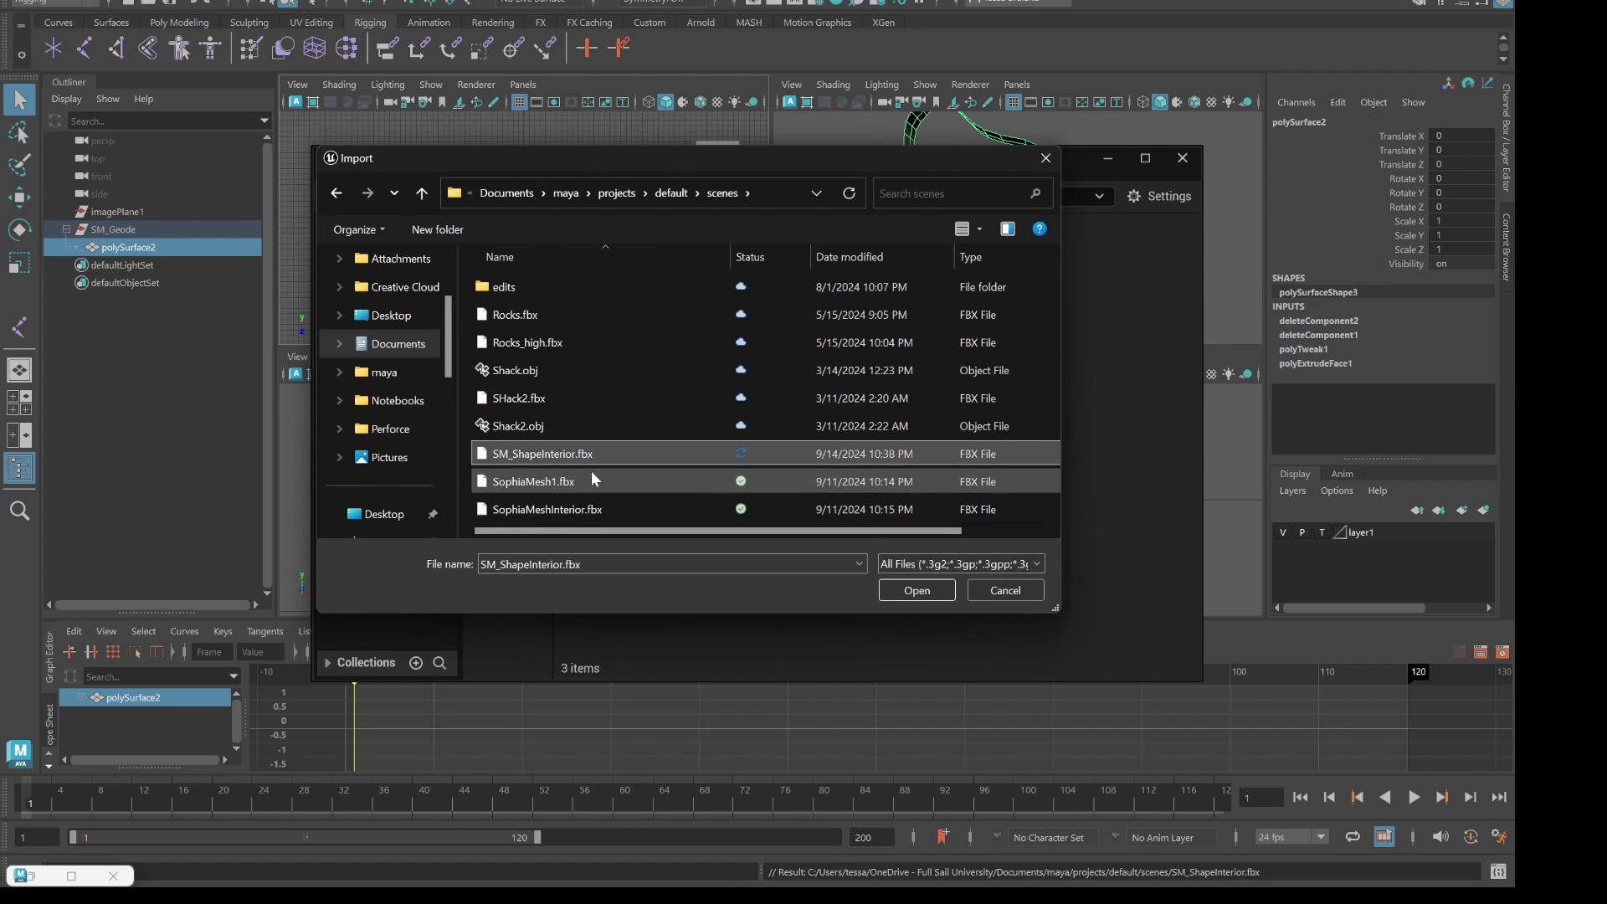
left_click(924, 591)
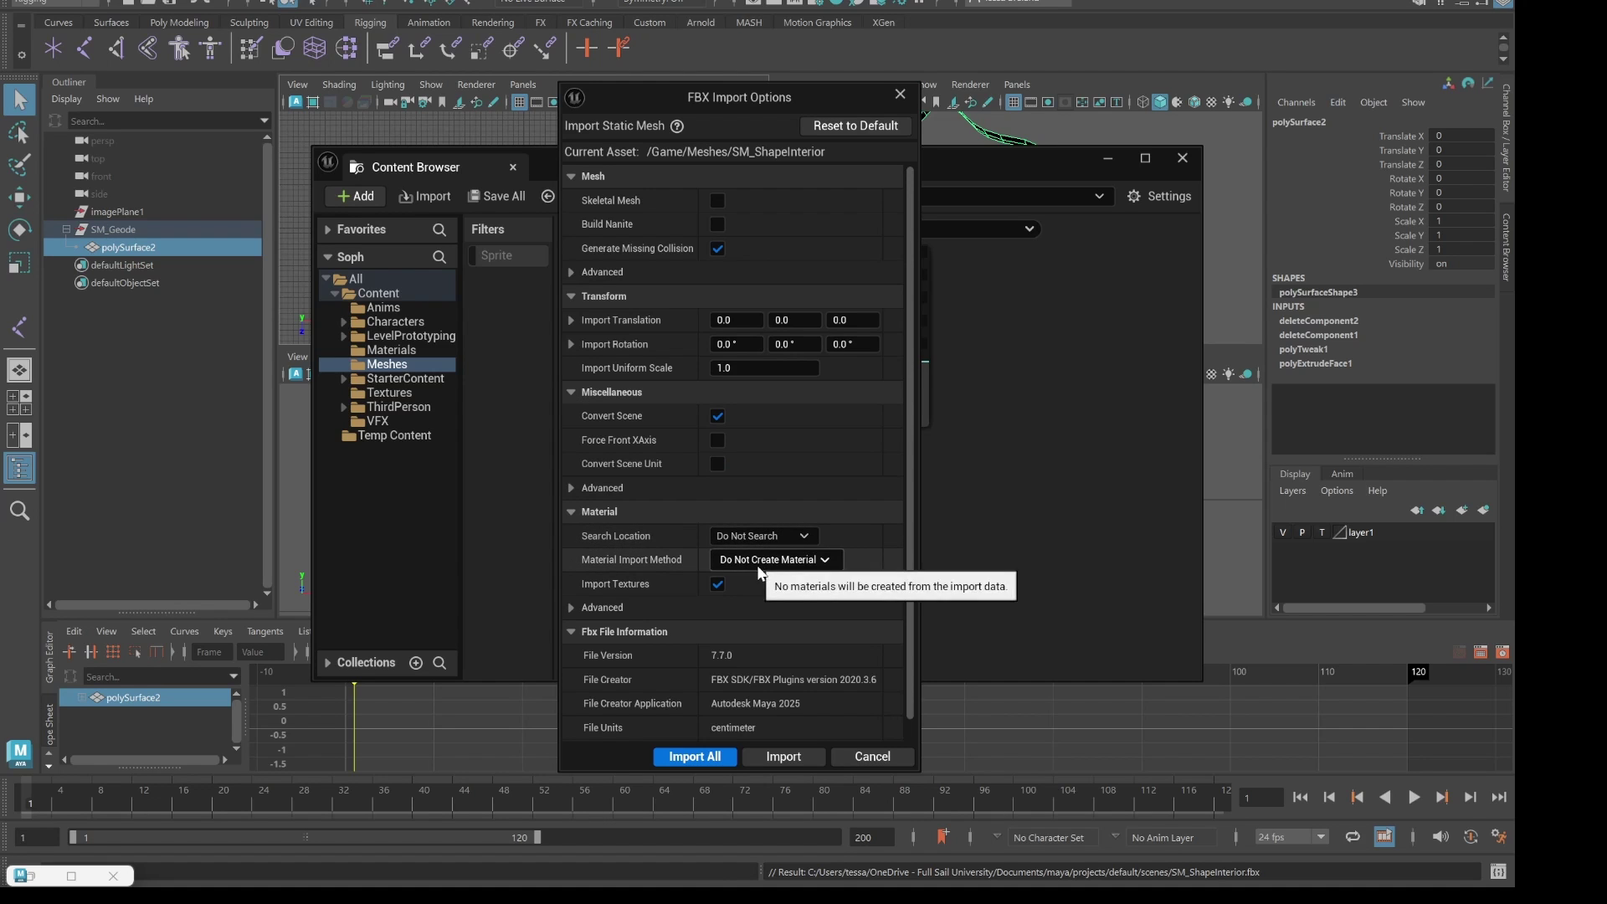
- Import SM_ShapeInterior into the Meshes folder as a static mesh without creating materials, and view the new asset's details
left_click(712, 756)
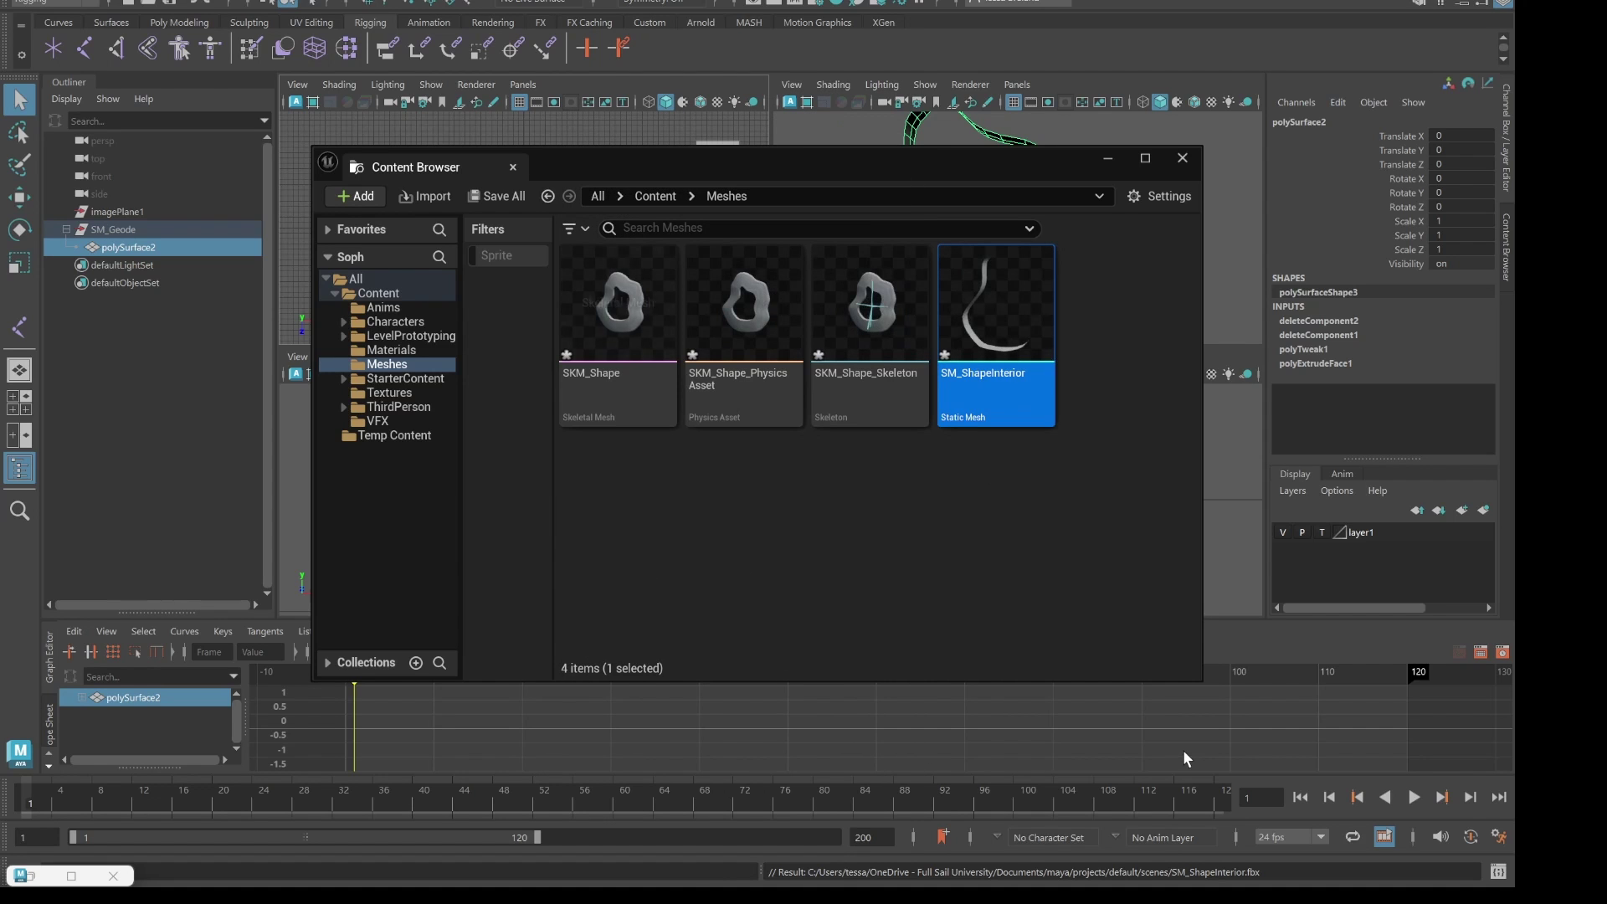
left_click(904, 545)
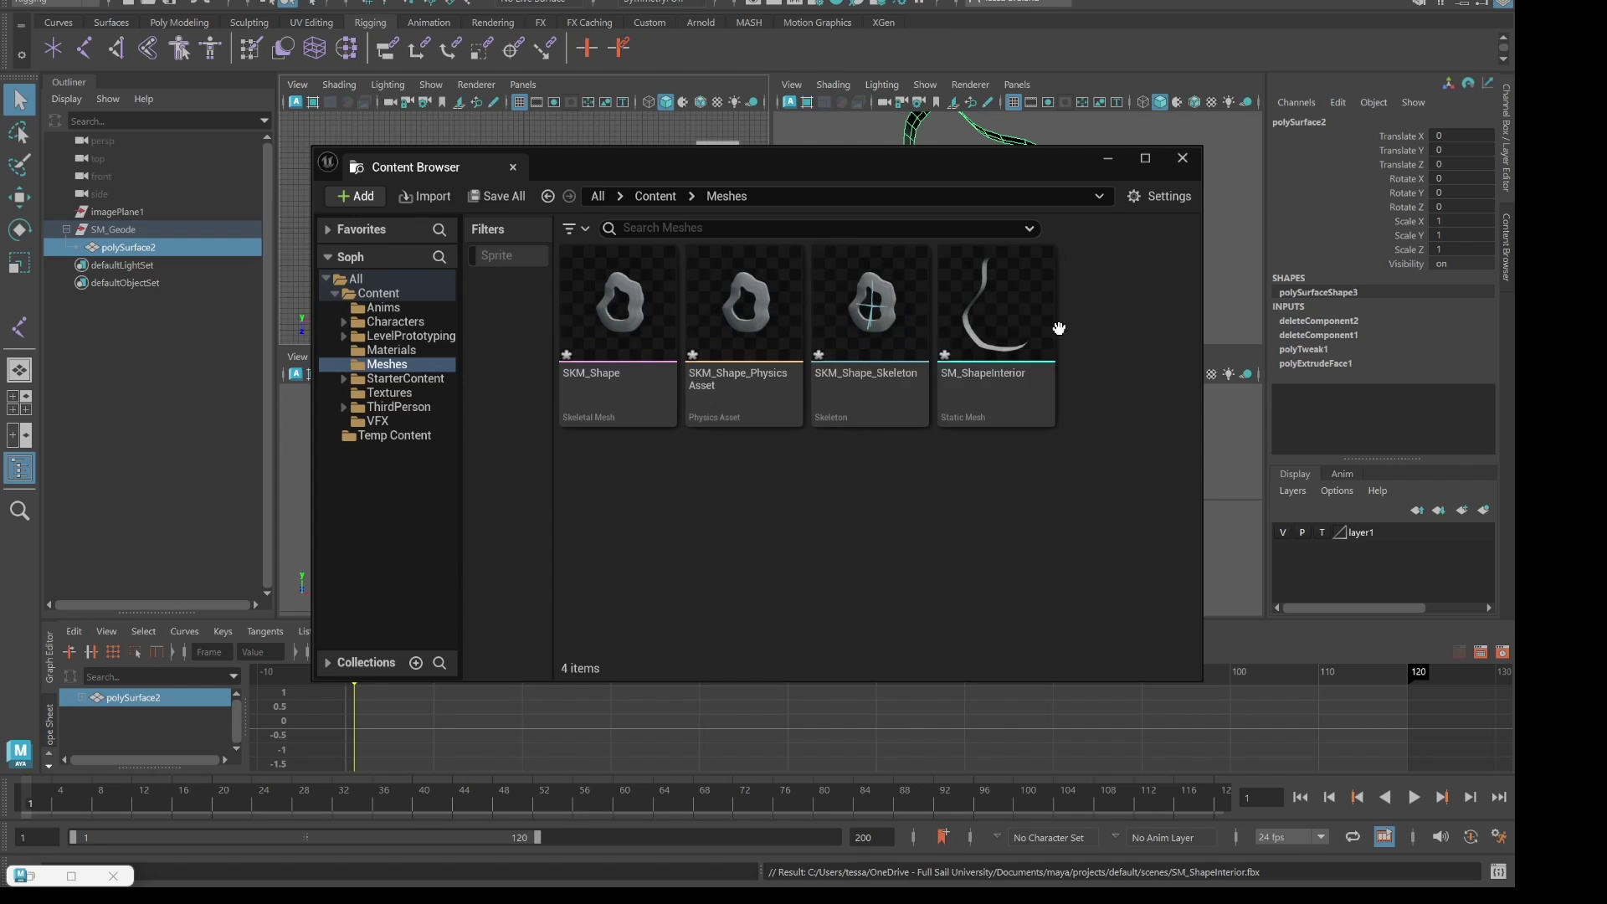
mouse_move(983, 395)
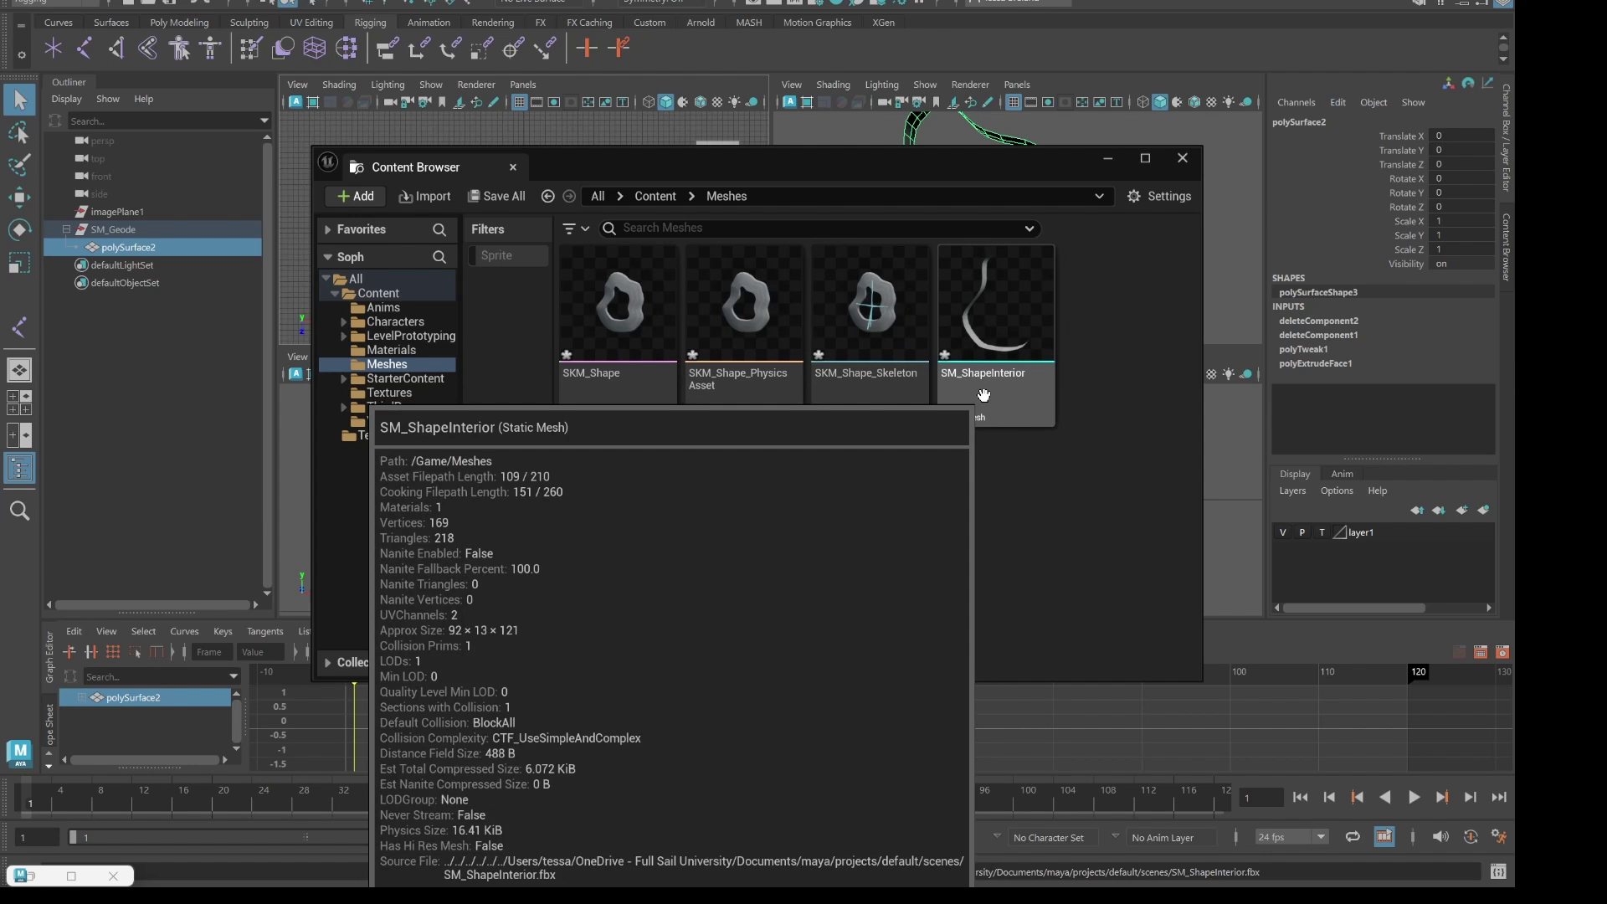
mouse_move(680, 417)
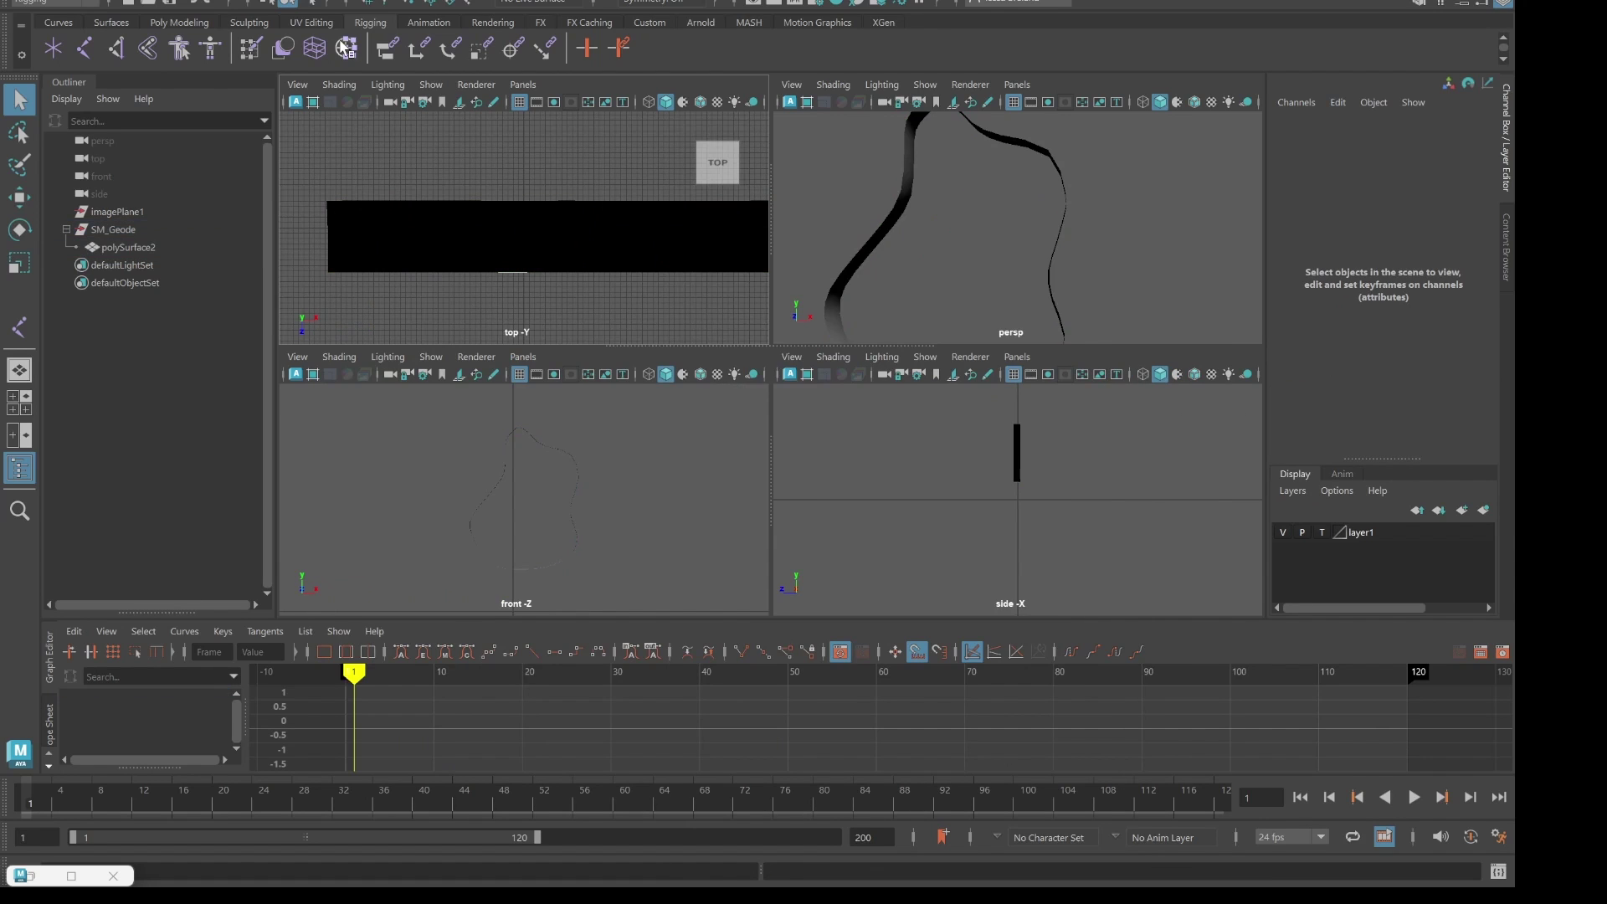
- Switch to Maya and undo the mesh and rig deletions until polySurface1 and the Root joint hierarchy are restored
left_click(38, 2)
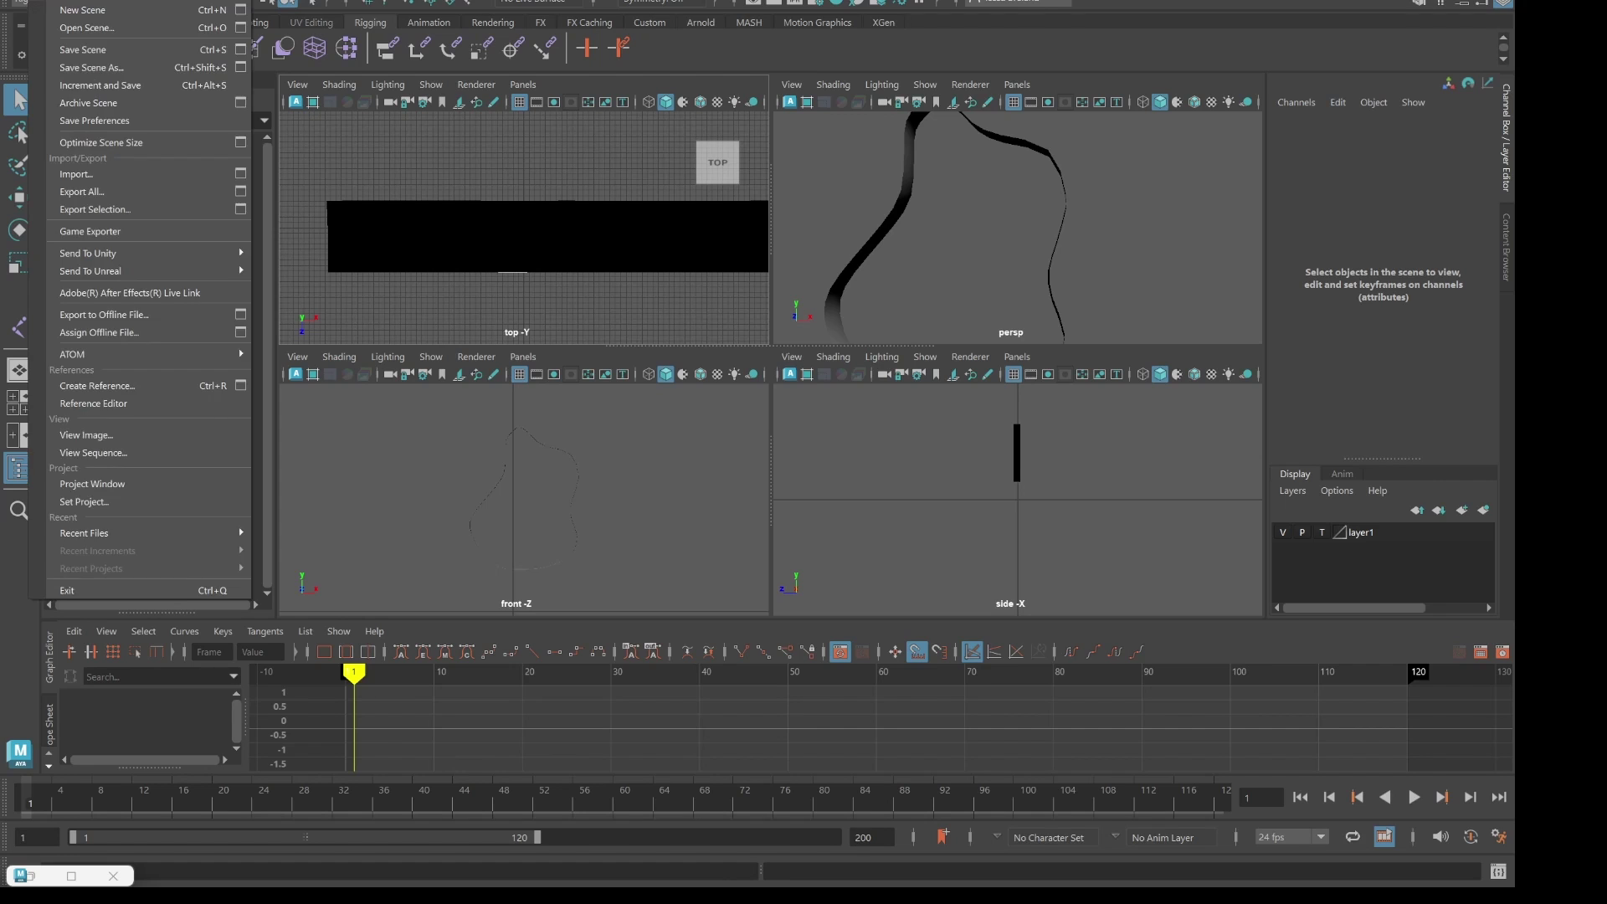
left_click(574, 164)
key("ctrl+z")
key("ctrl+z")
key("ctrl+z")
key("ctrl+z")
key("ctrl+z")
key("ctrl+z")
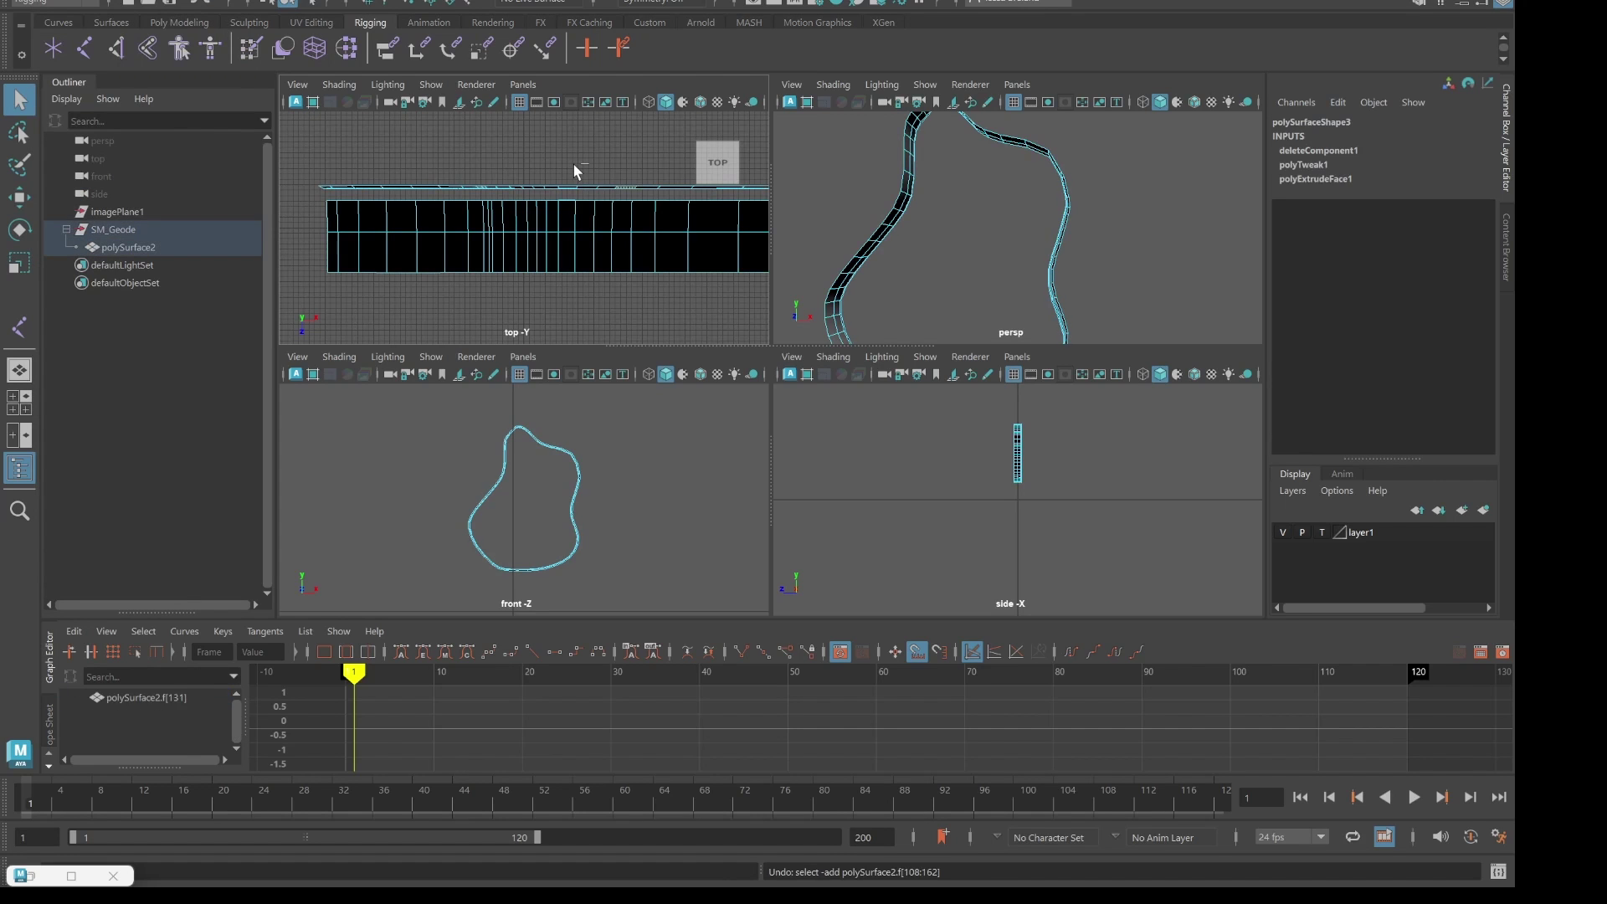
key("ctrl+z")
key("ctrl+z")
key("ctrl+z")
key("ctrl+z")
key("ctrl+z")
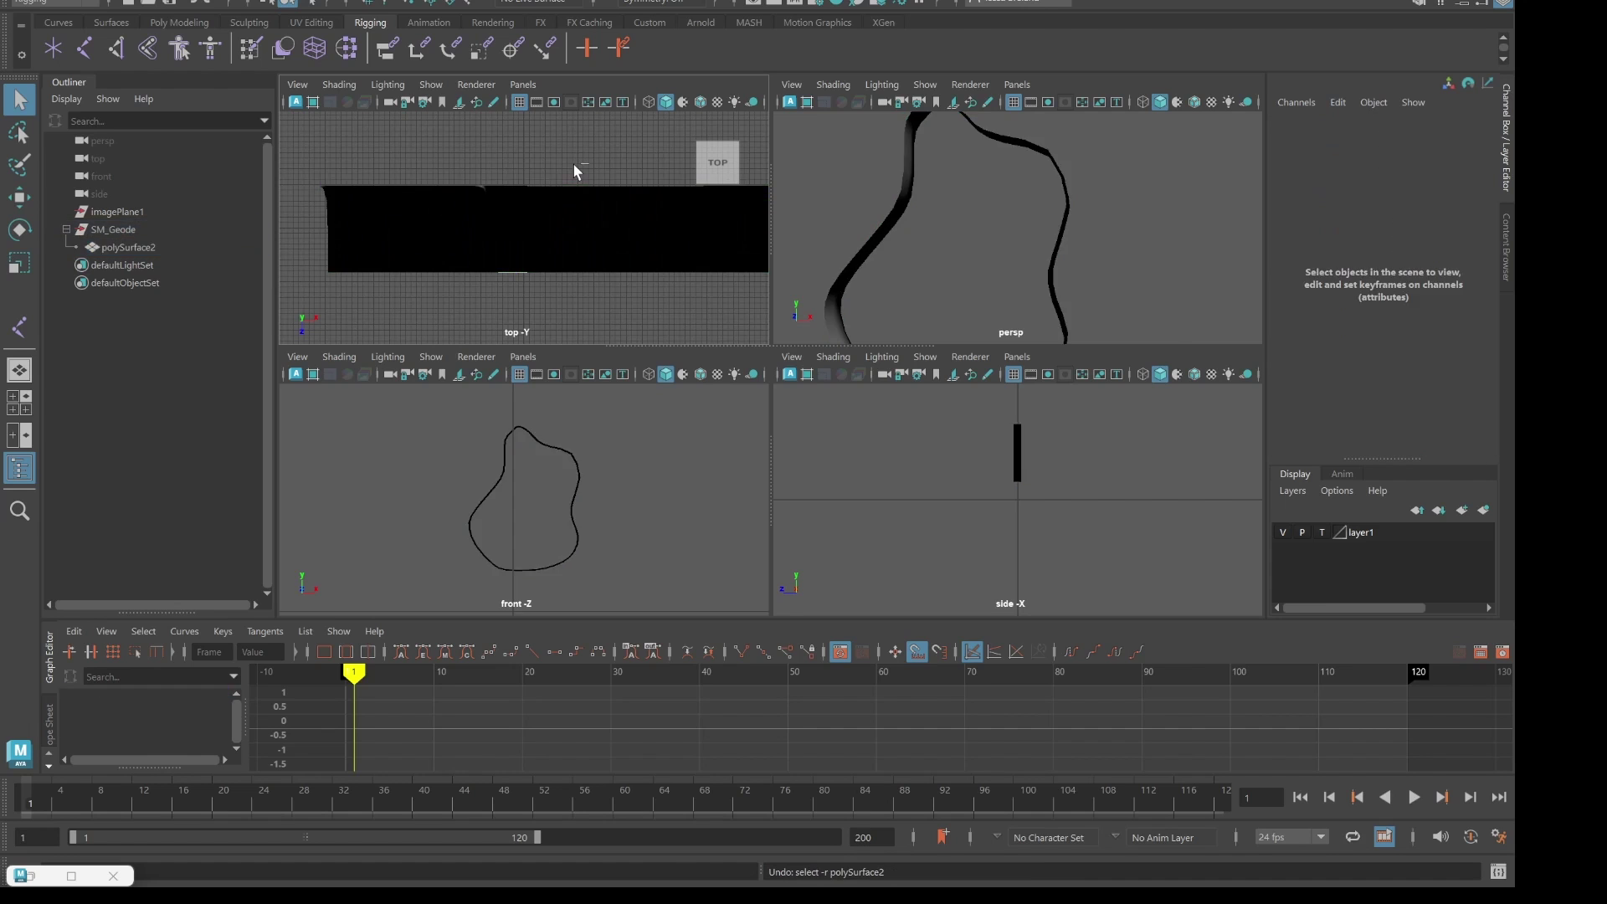
key("ctrl+z")
key("ctrl+z")
key("ctrl+z")
key("ctrl+z")
key("ctrl+z")
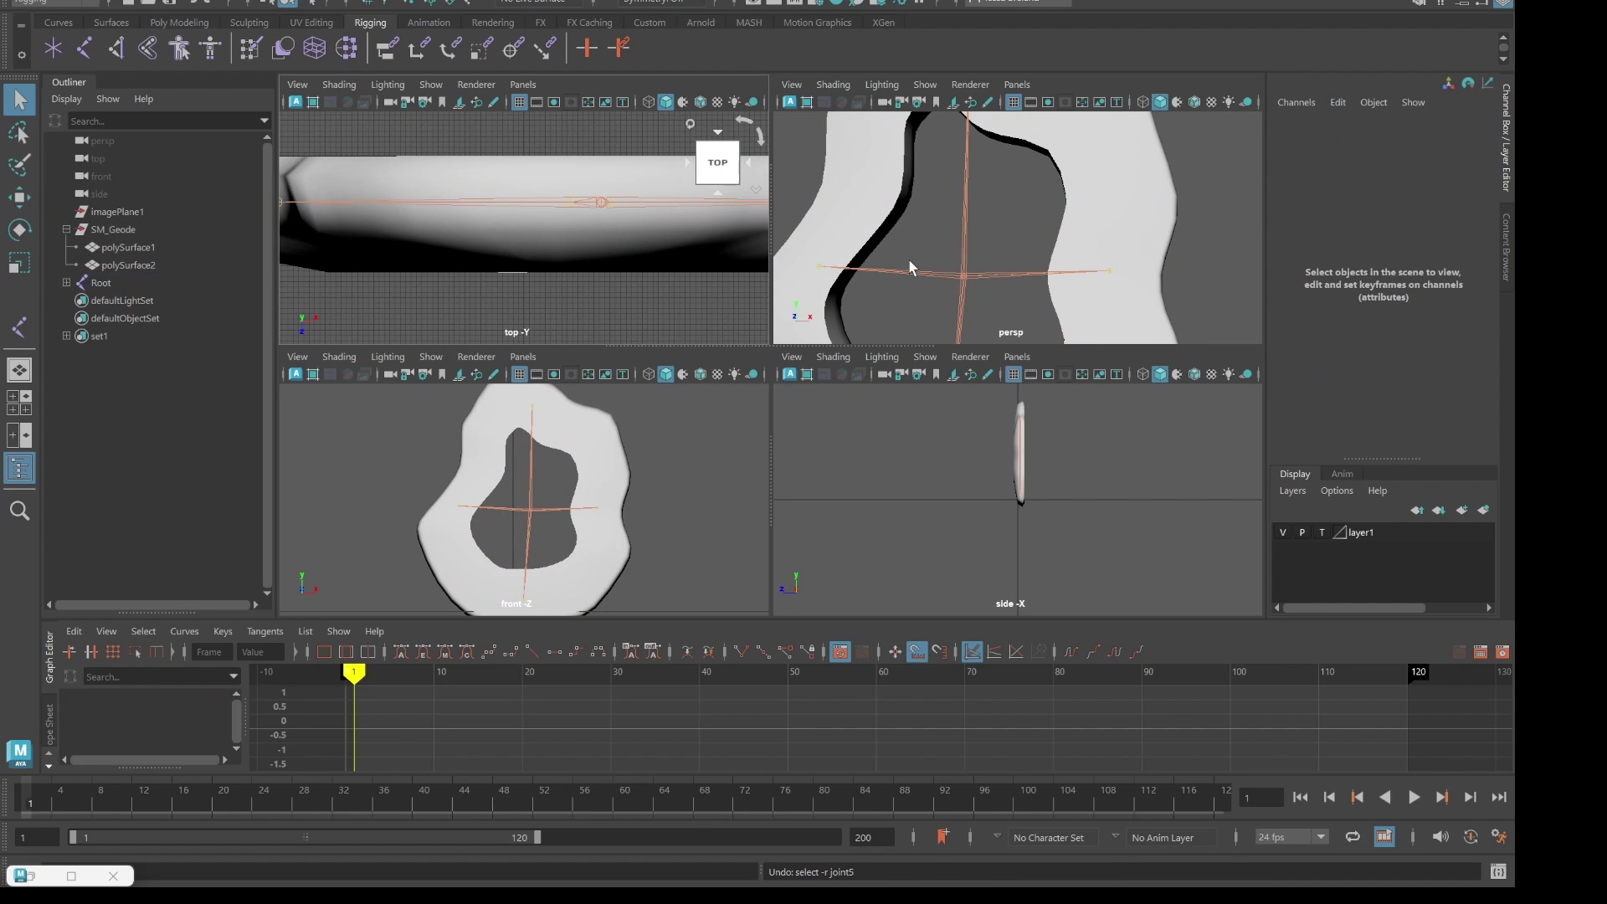
- Save the restored scene as Sophia.mb in the default project's scenes folder, replacing the existing file
left_click(947, 241)
left_click(59, 3)
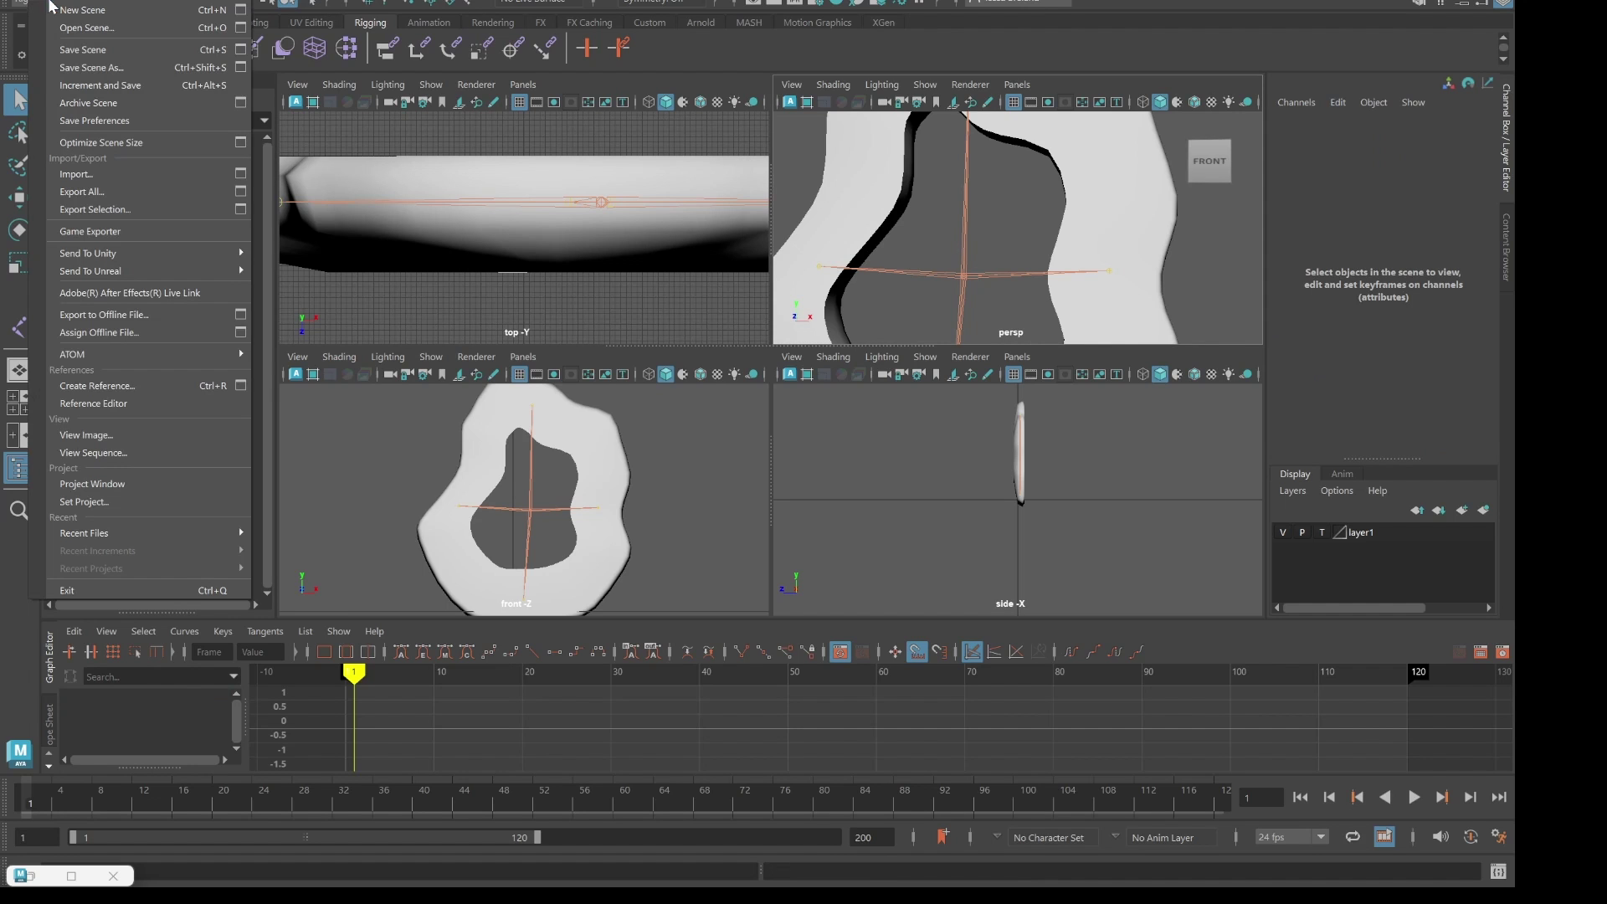
left_click(77, 57)
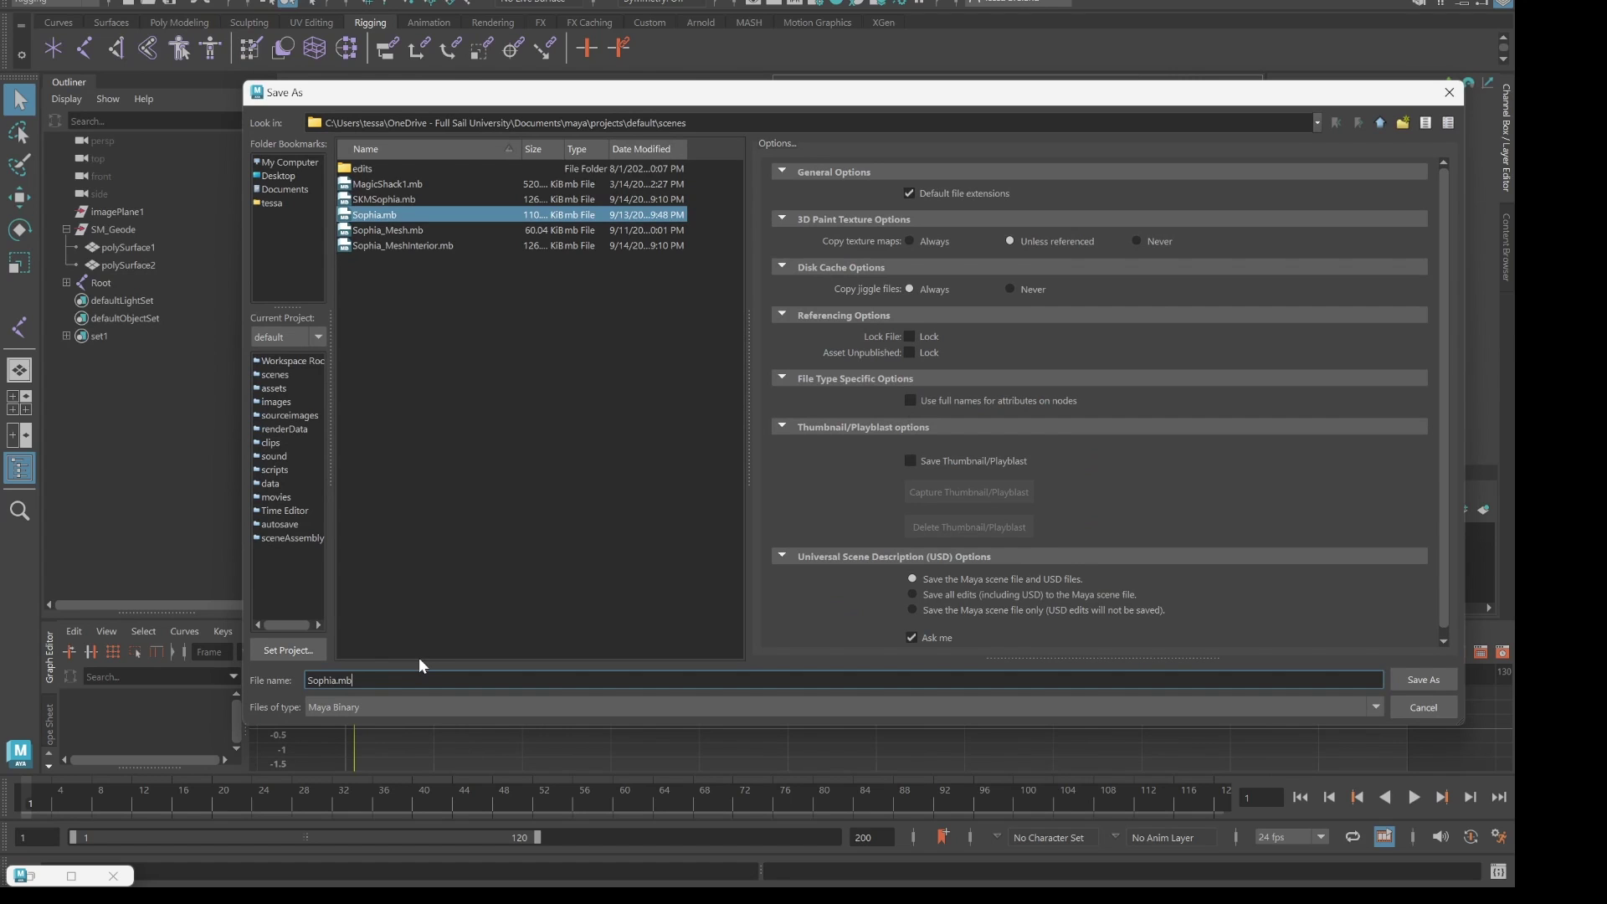
left_click(1449, 687)
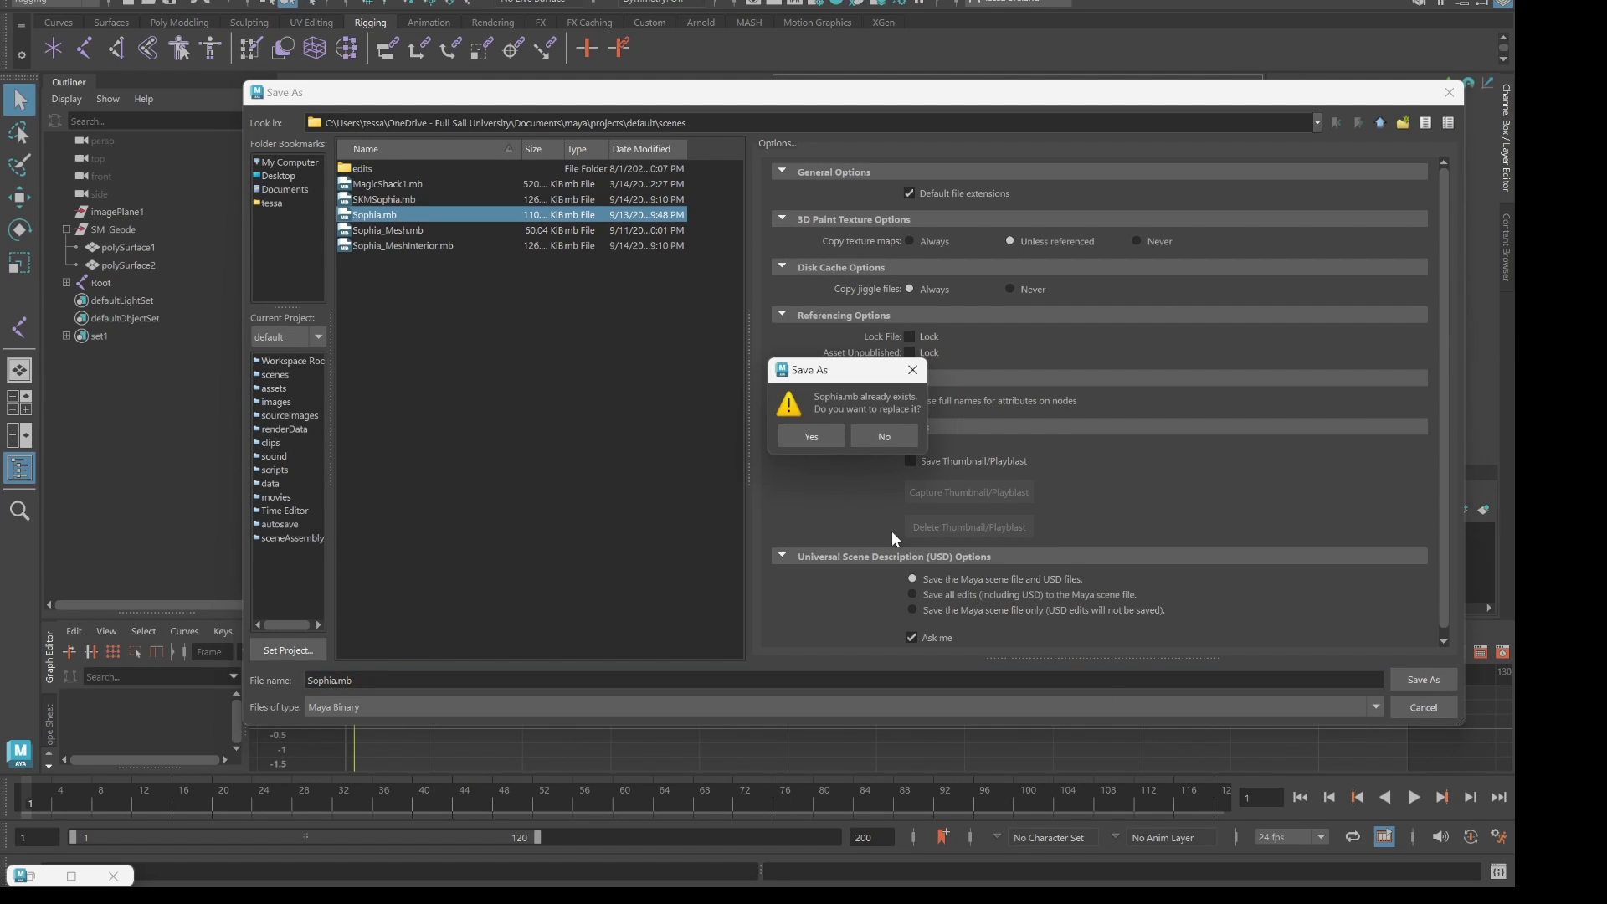
left_click(811, 437)
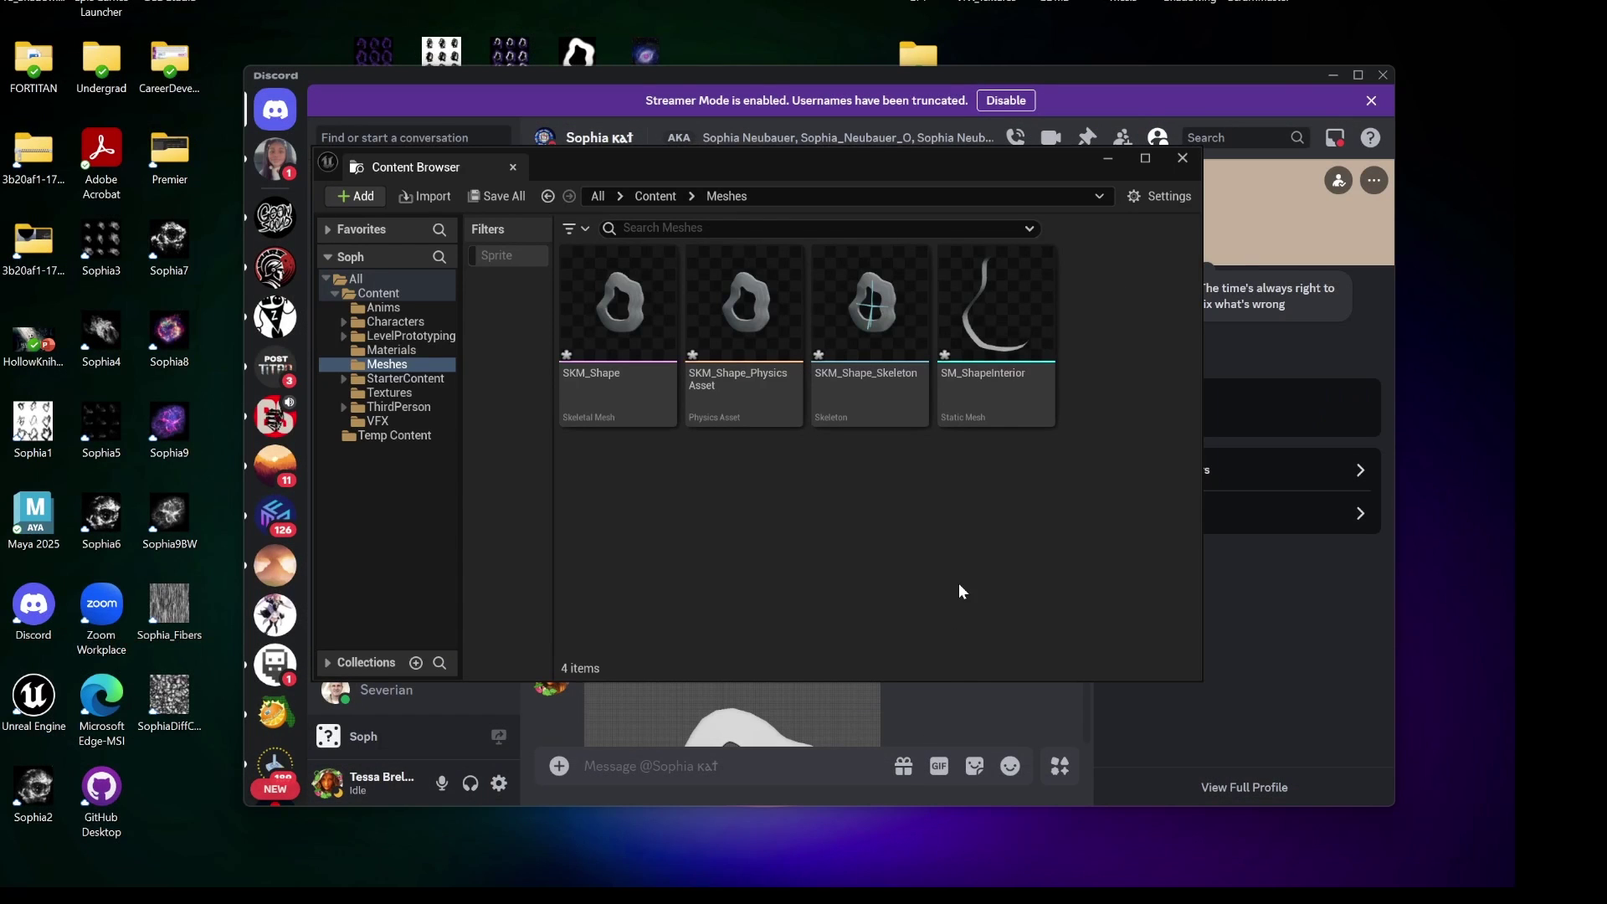
- Move the Content Browser window aside, minimize Discord and switch to the NS_Sophia Niagara system in Unreal
left_click_drag(978, 167, 990, 206)
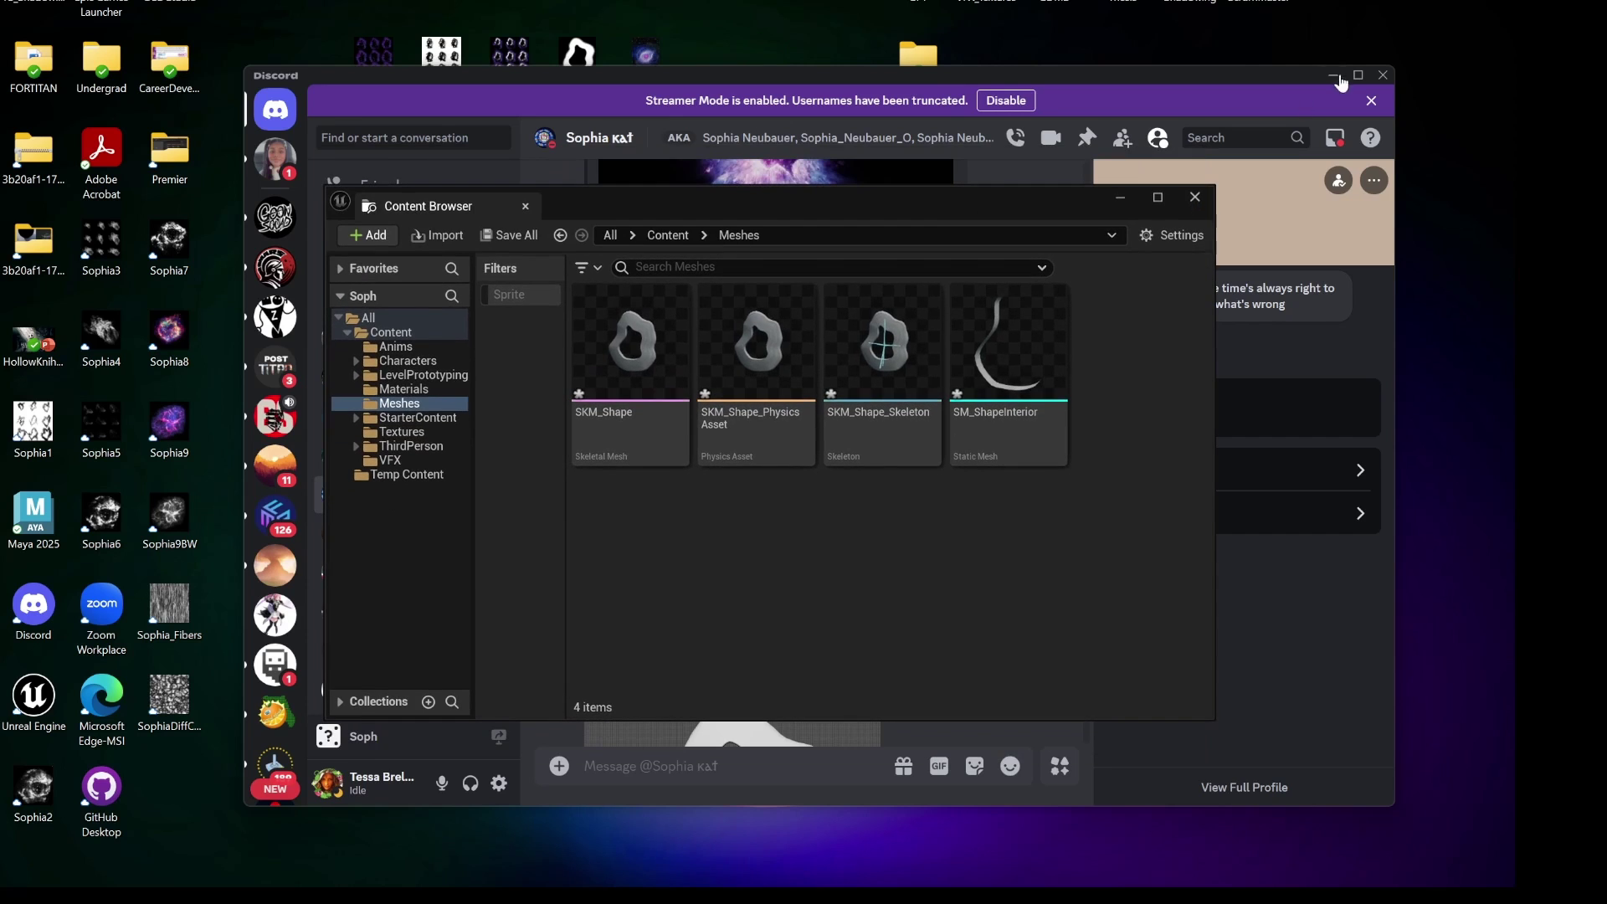
left_click(1343, 78)
left_click(1333, 76)
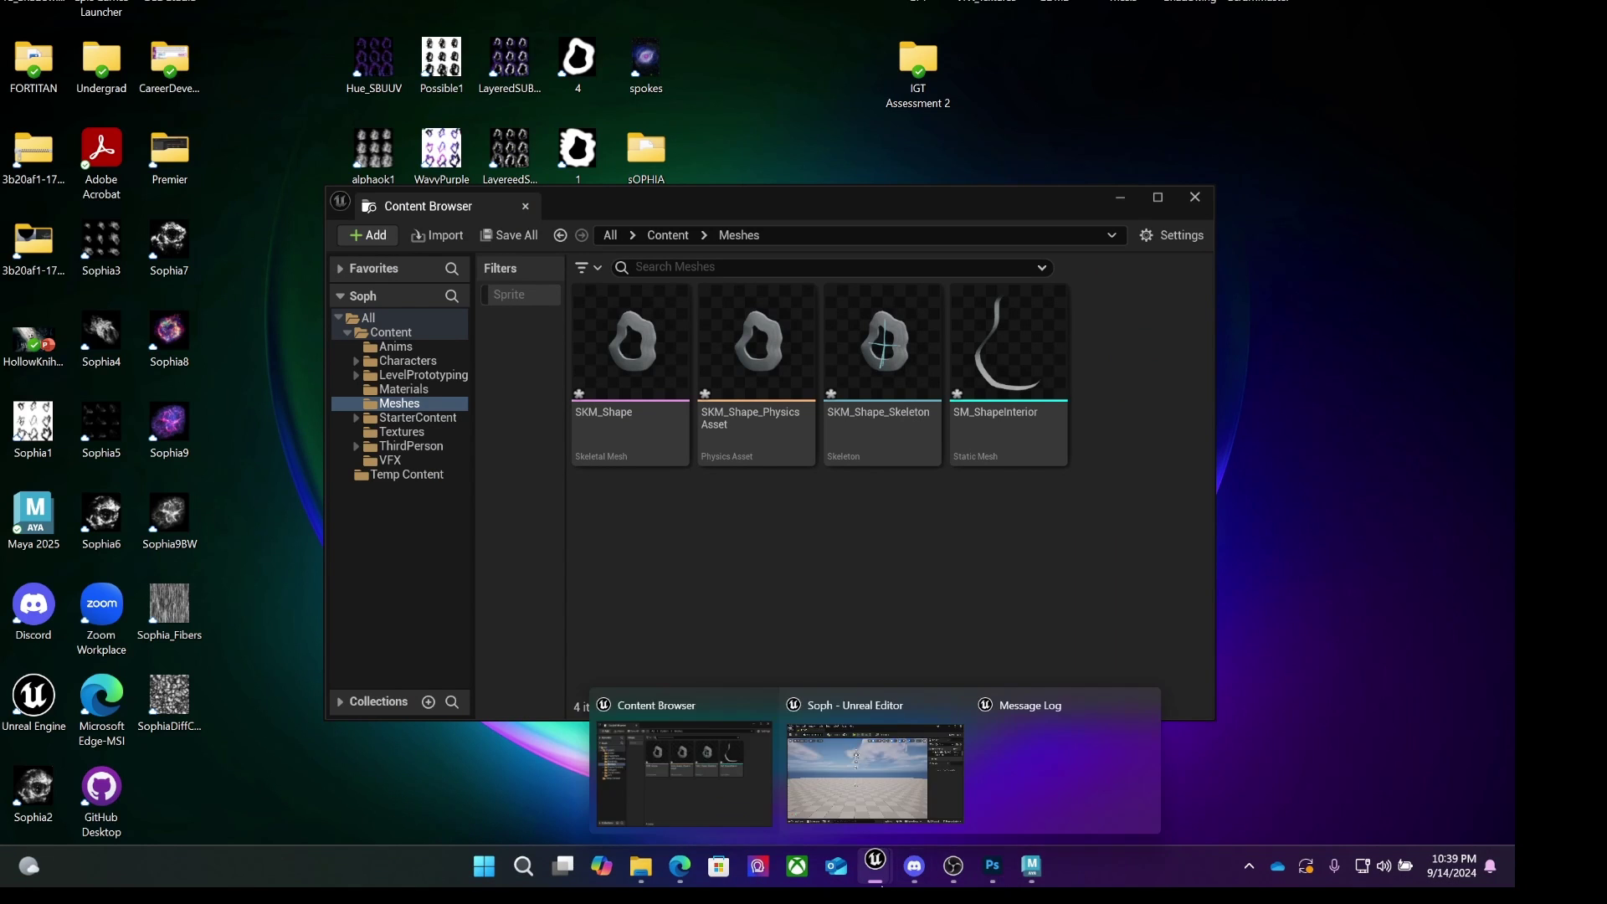
mouse_move(1003, 884)
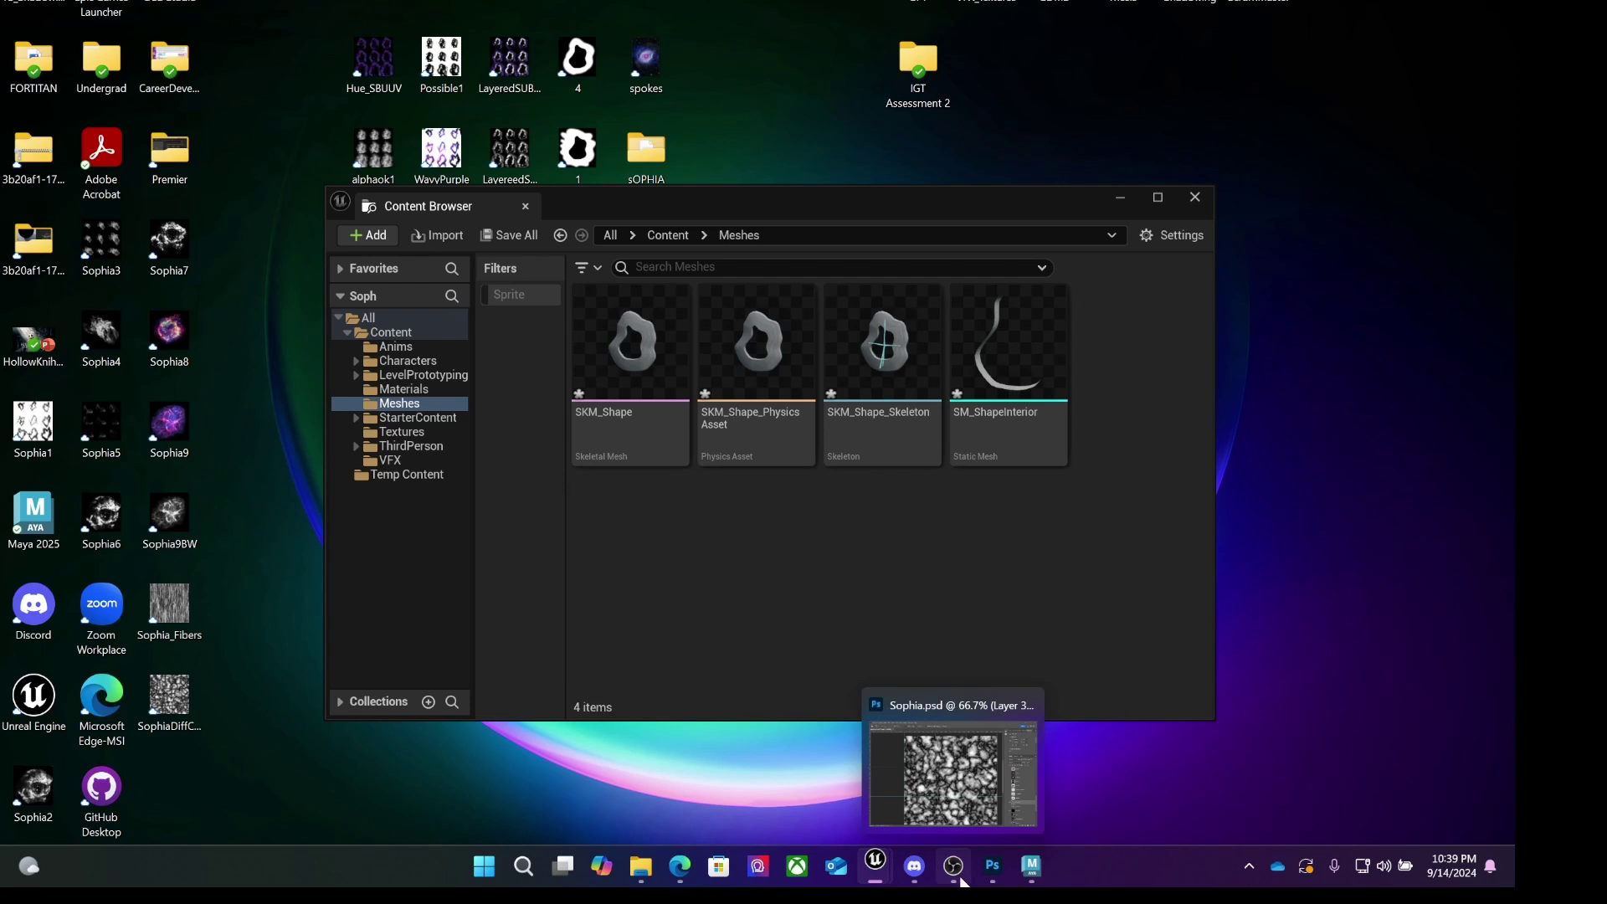
mouse_move(887, 864)
left_click(895, 778)
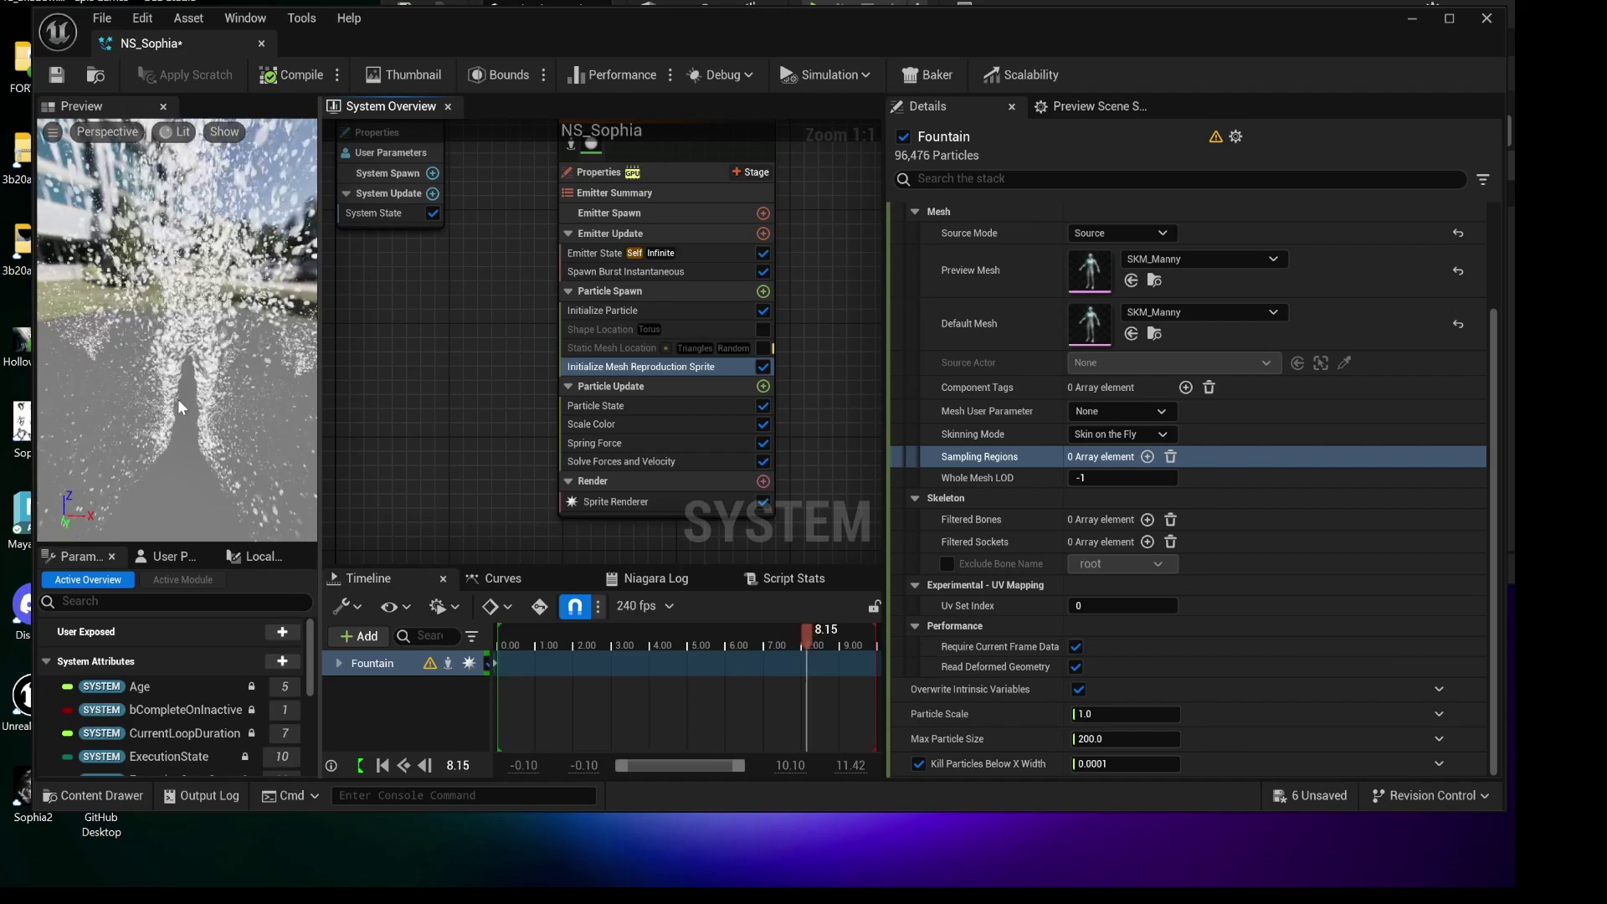
- Set the Preview Mesh of the Fountain emitter's Initialize Mesh Reproduction Sprite module to SKM_Shape
scroll(636, 373, "down", 1)
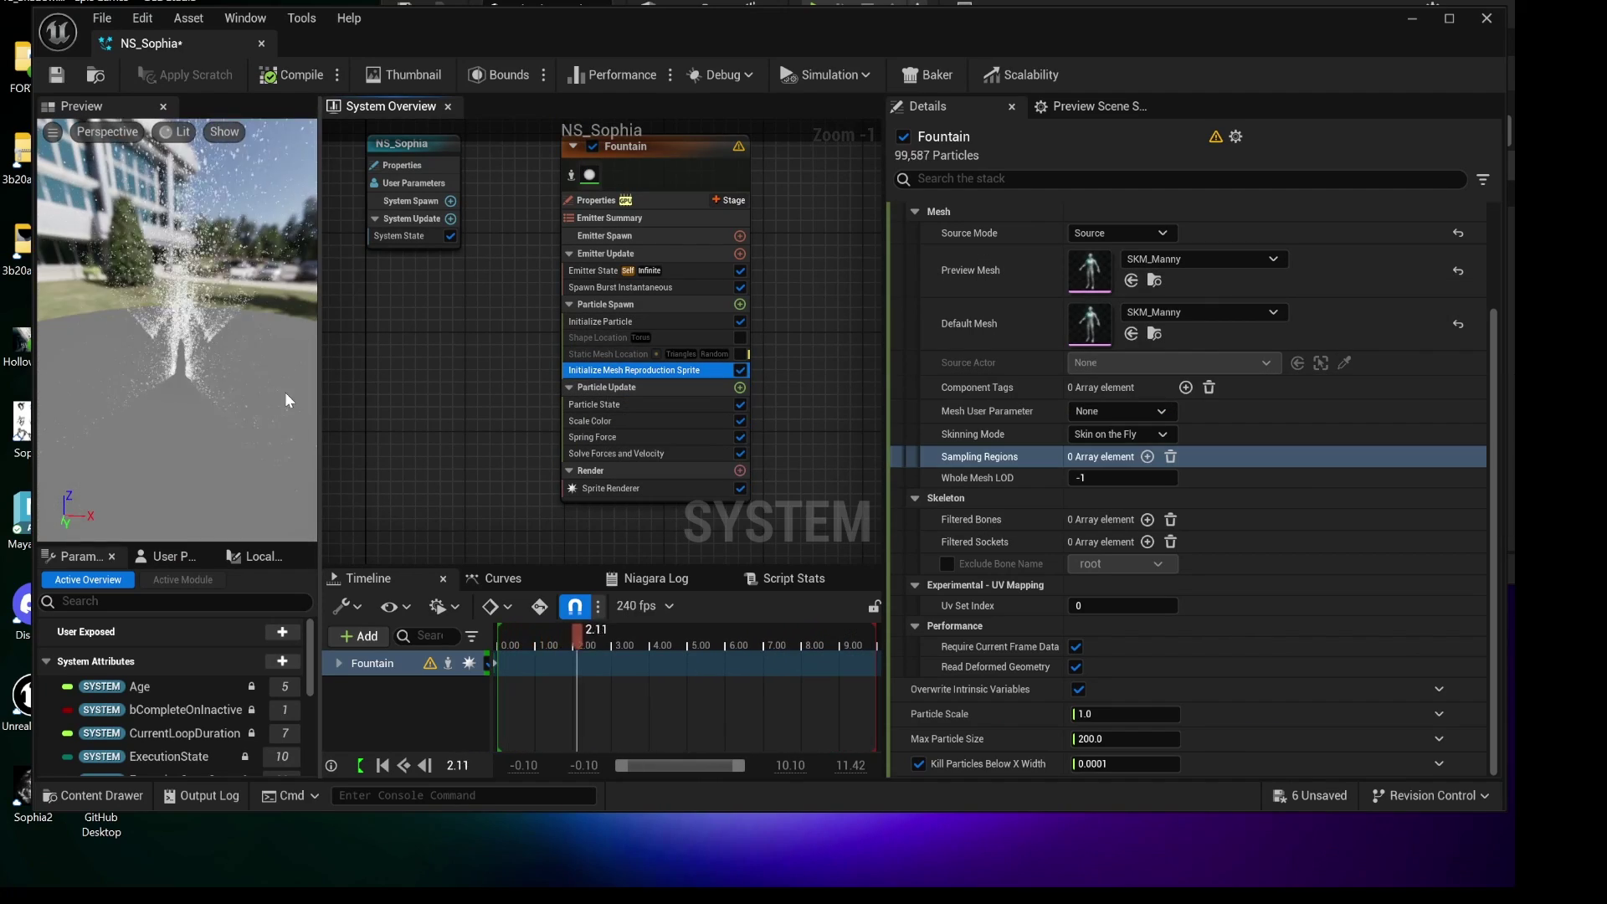
right_click_drag(495, 331, 476, 353)
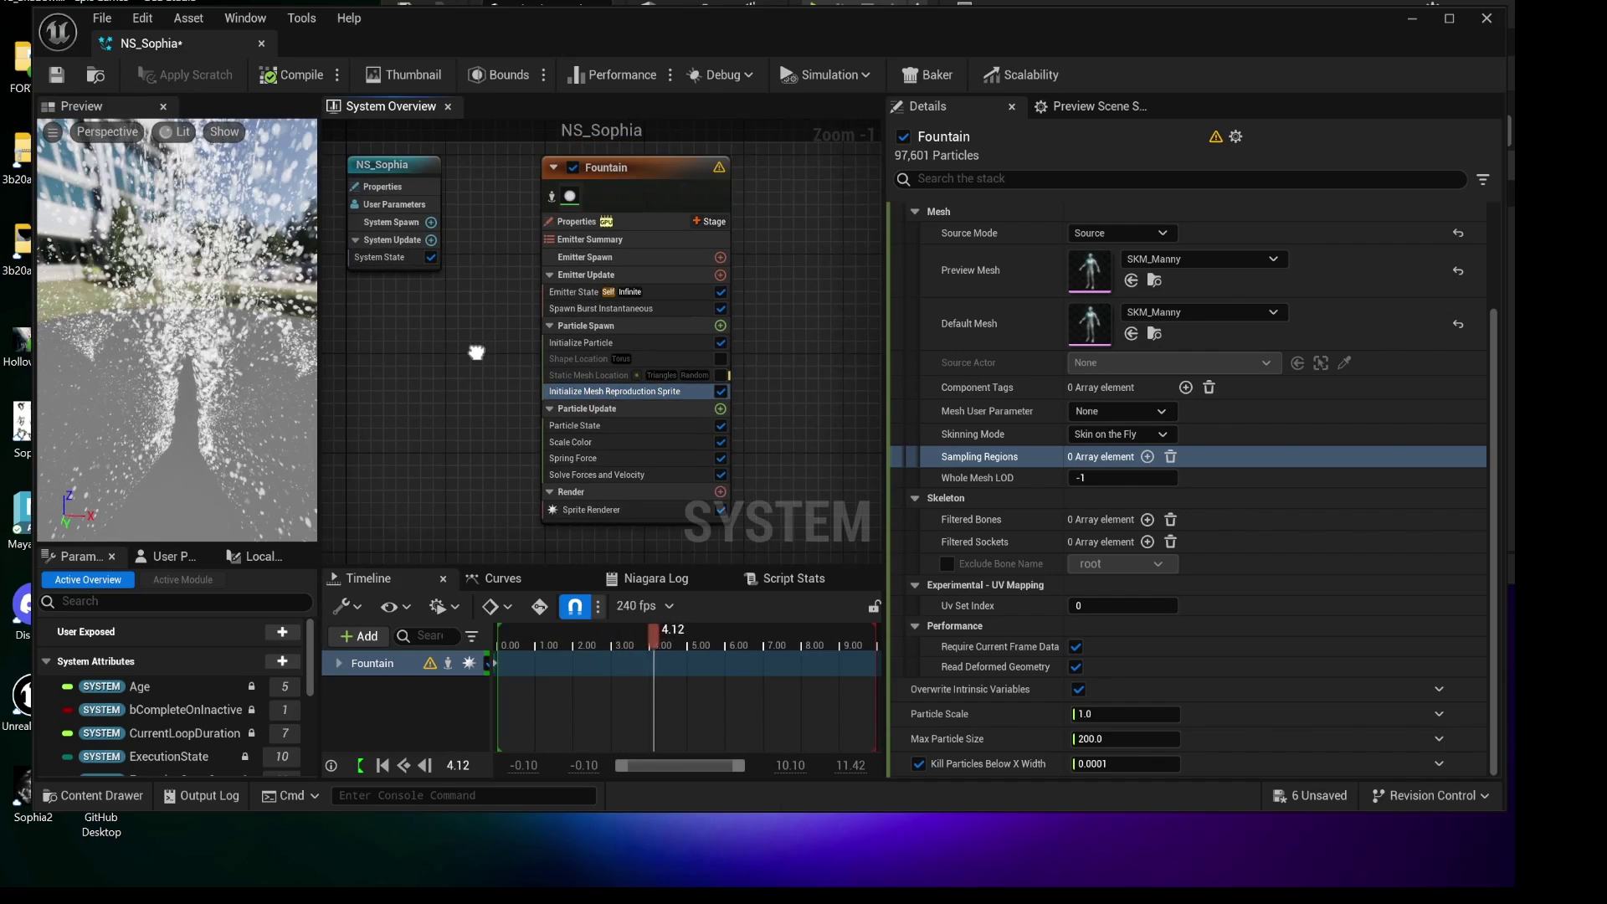
left_click(1163, 259)
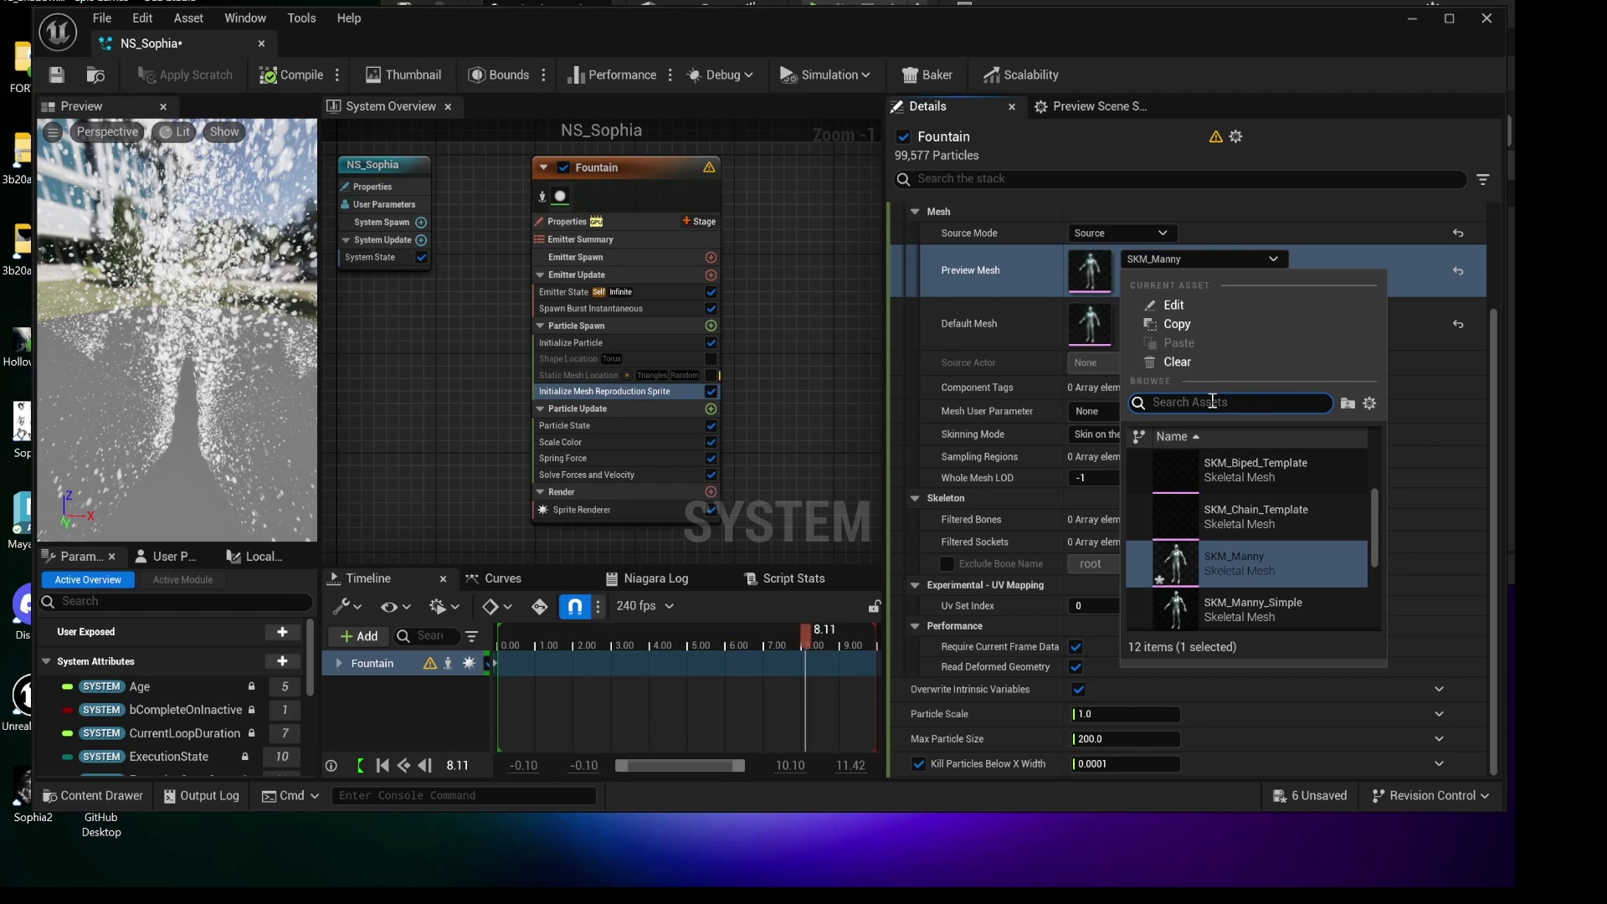
type("sh")
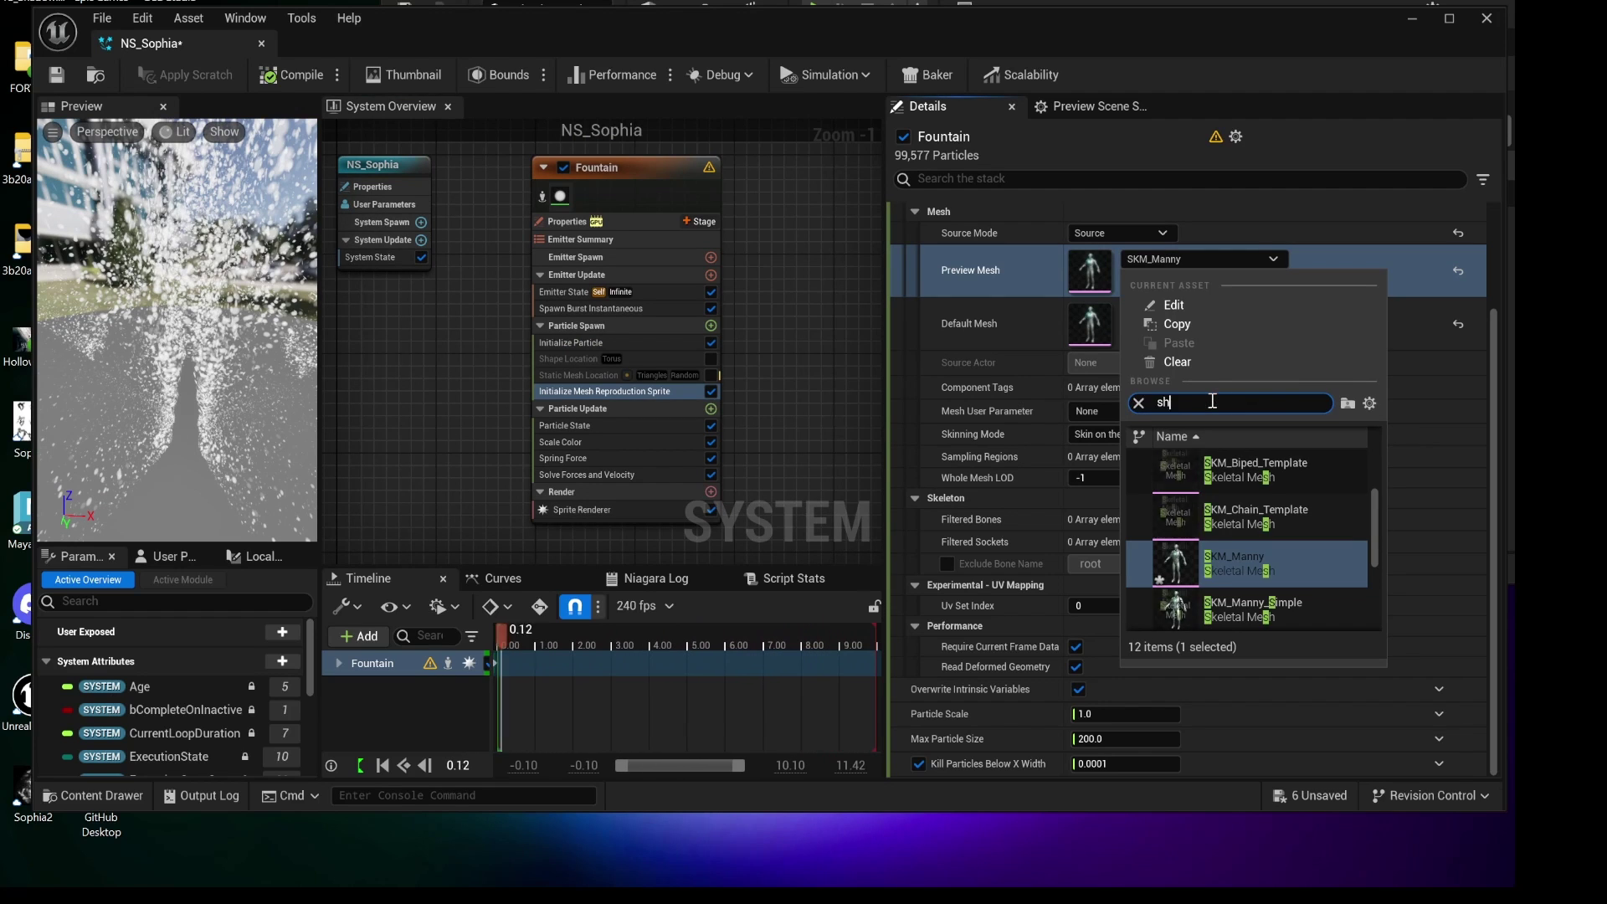
type("ape")
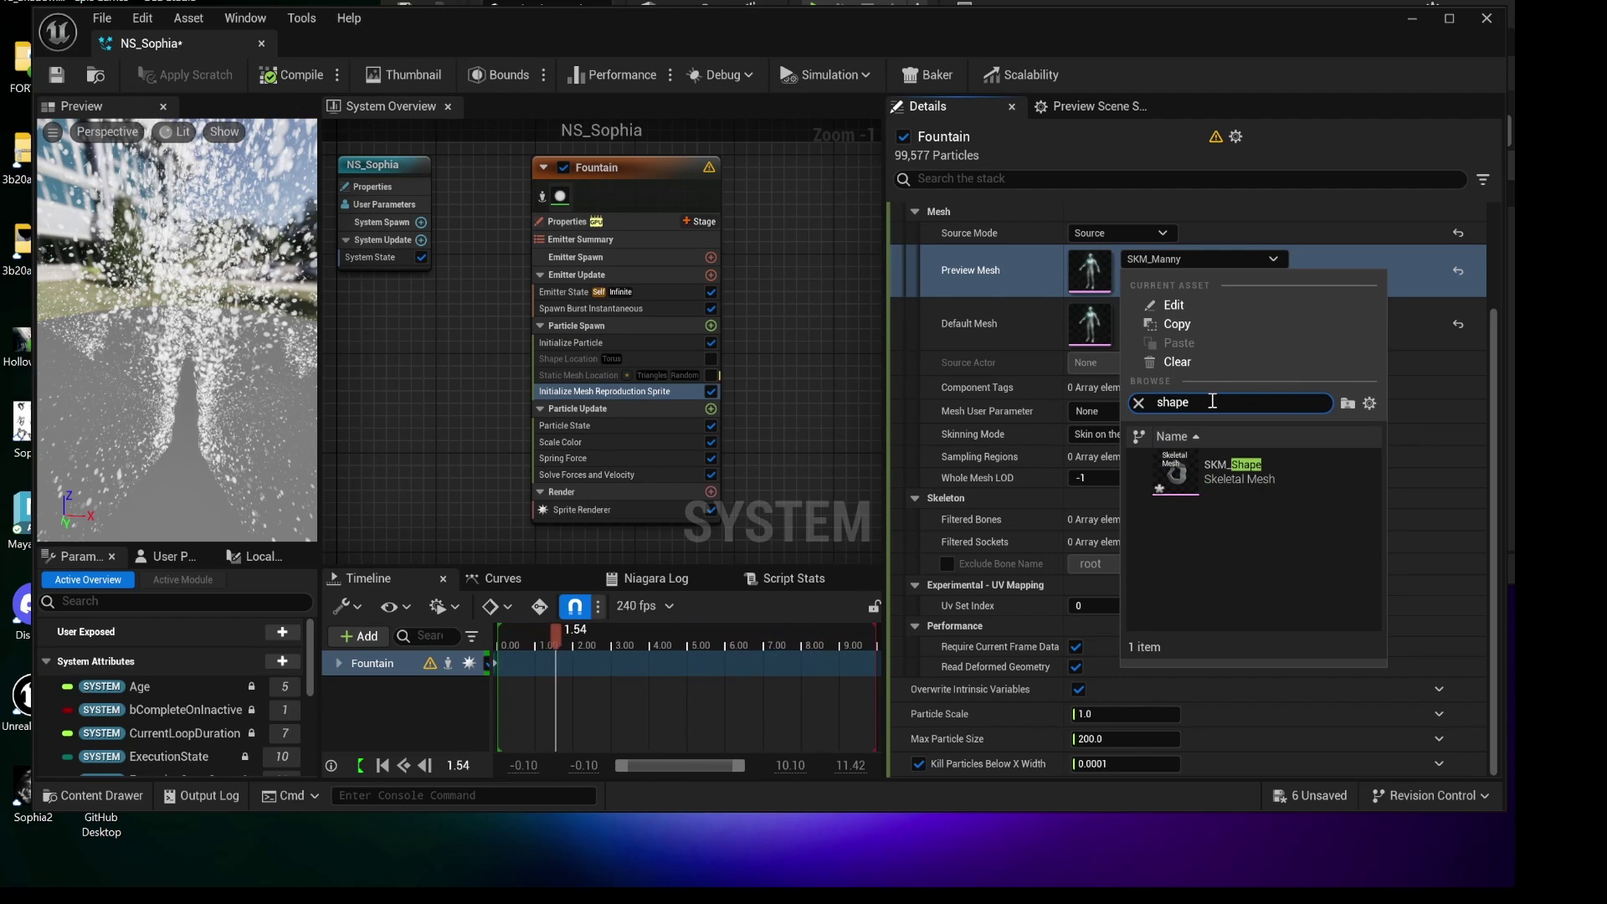
left_click(1284, 474)
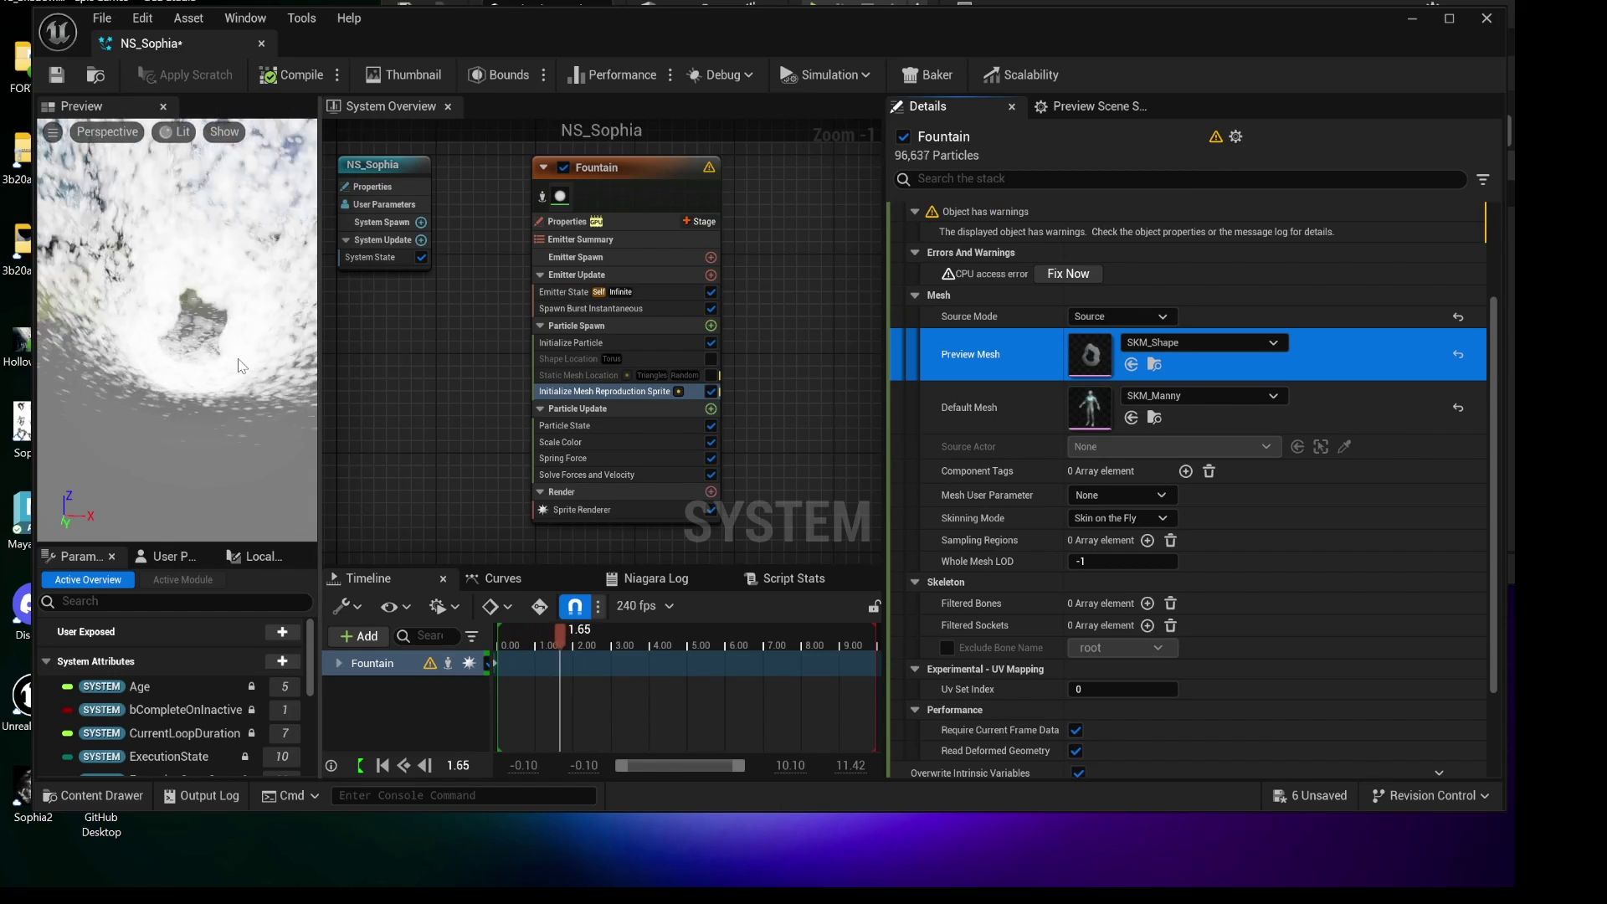
left_click(238, 358)
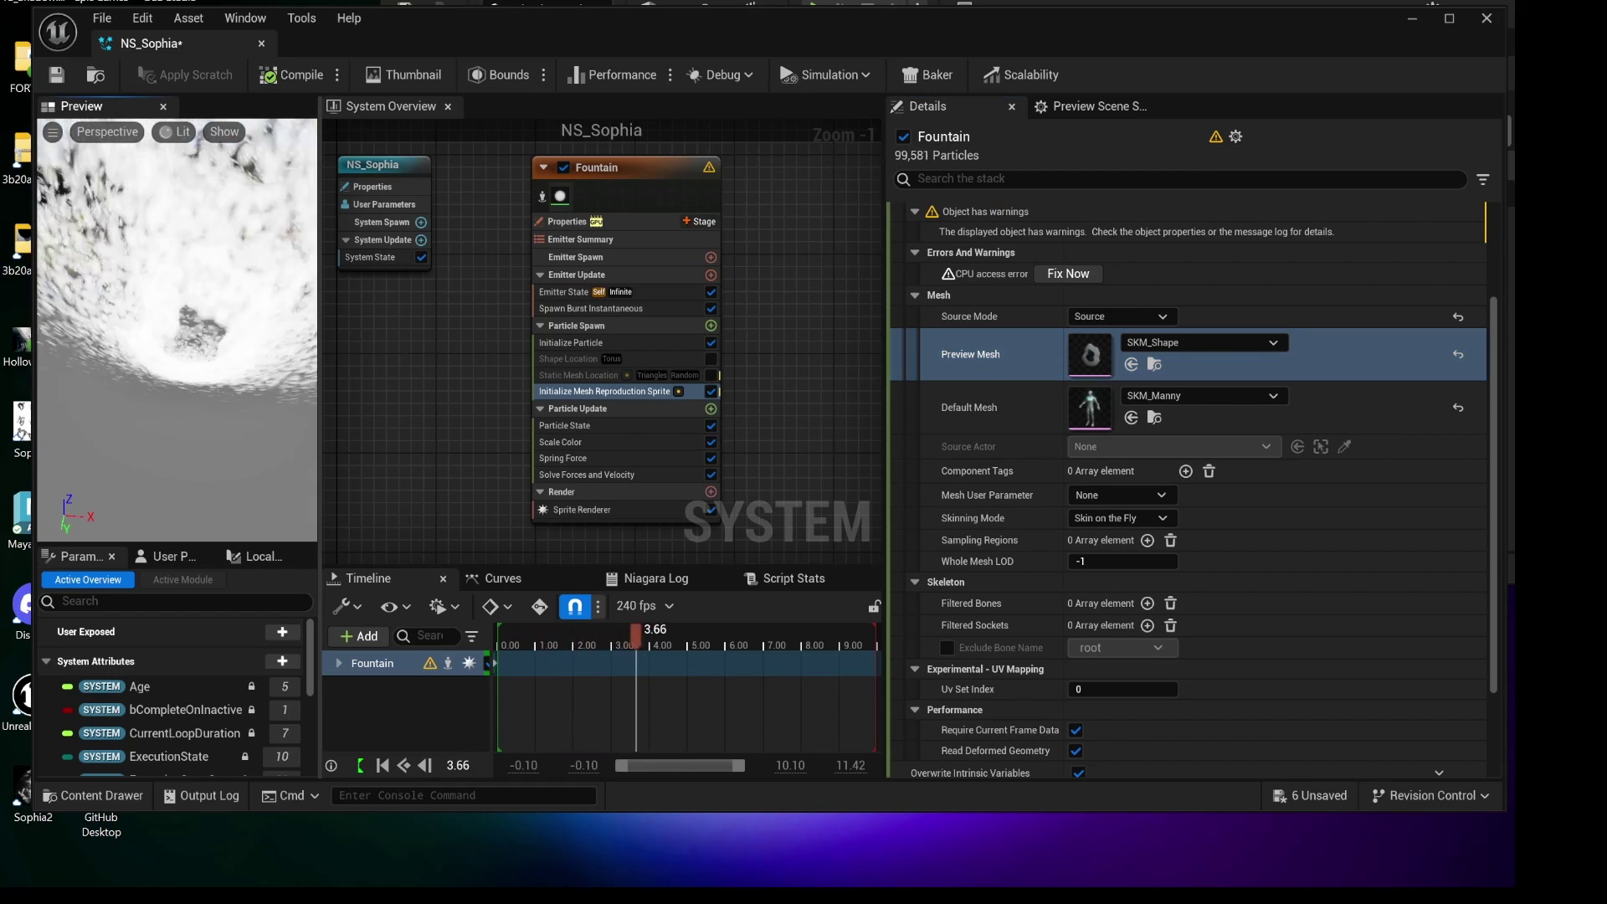